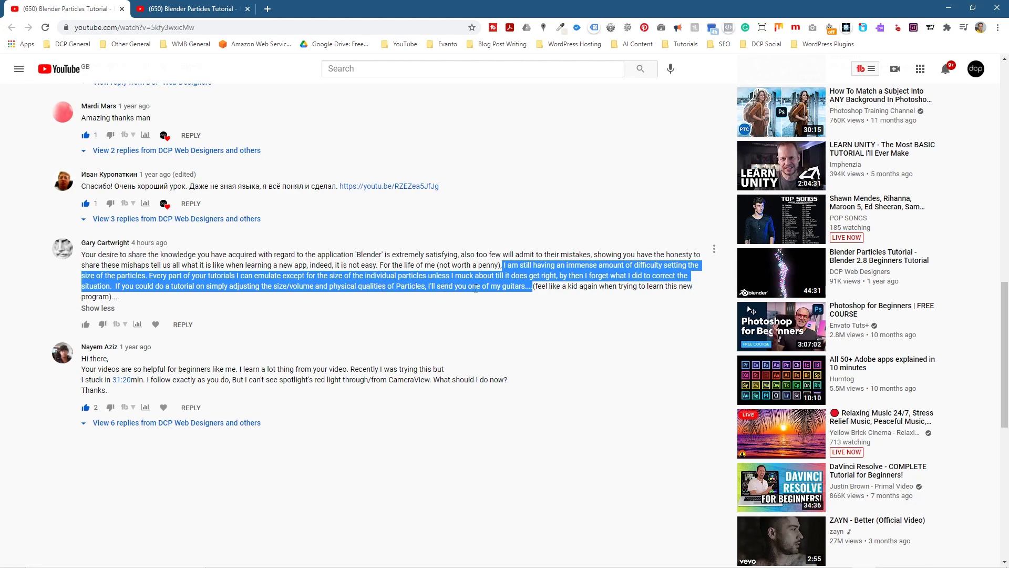
Highlight and review the viewer comment passage asking for a tutorial on adjusting particle size, volume and physical qualities
click(526, 287)
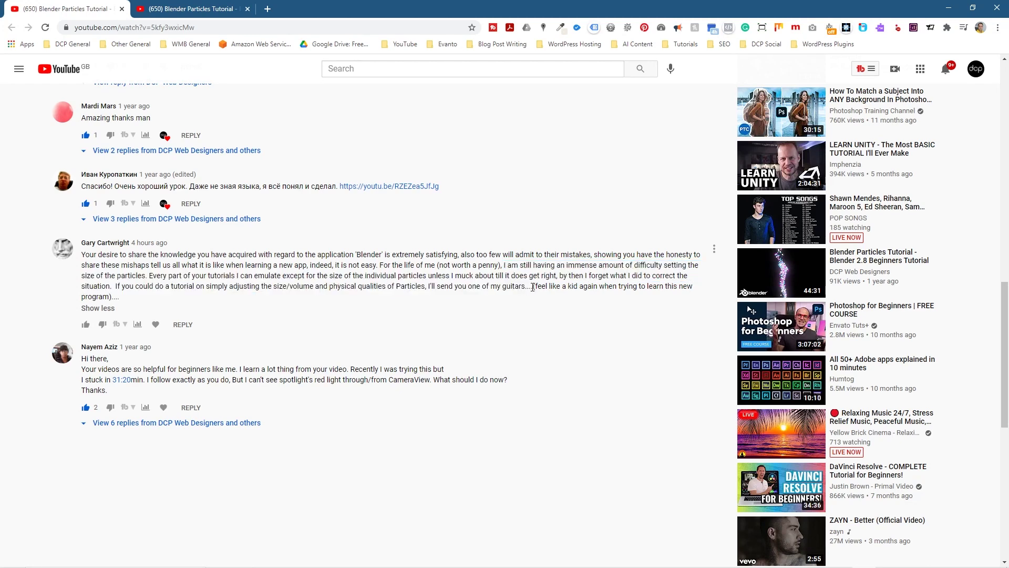
drag(532, 287, 504, 267)
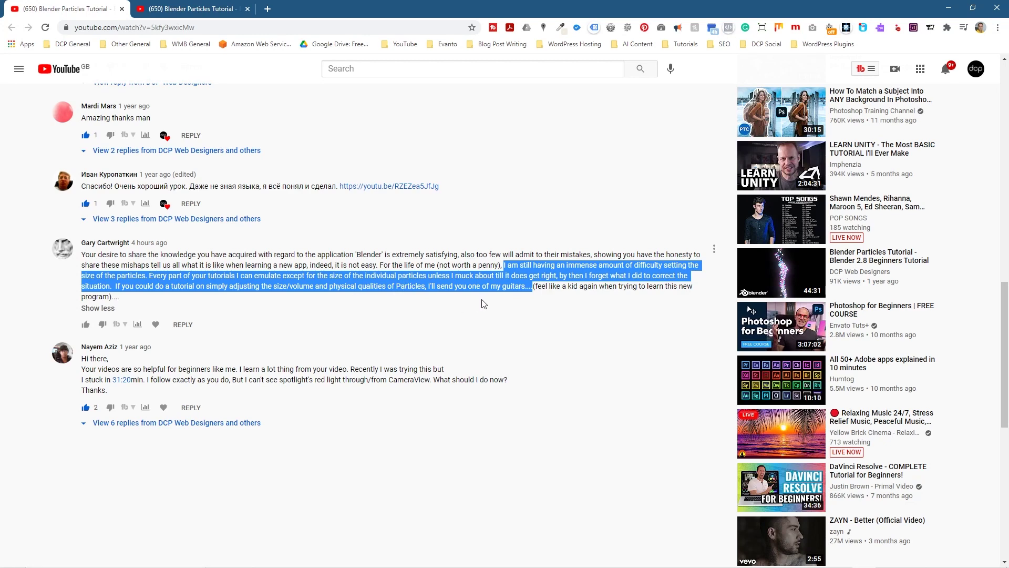
click(469, 285)
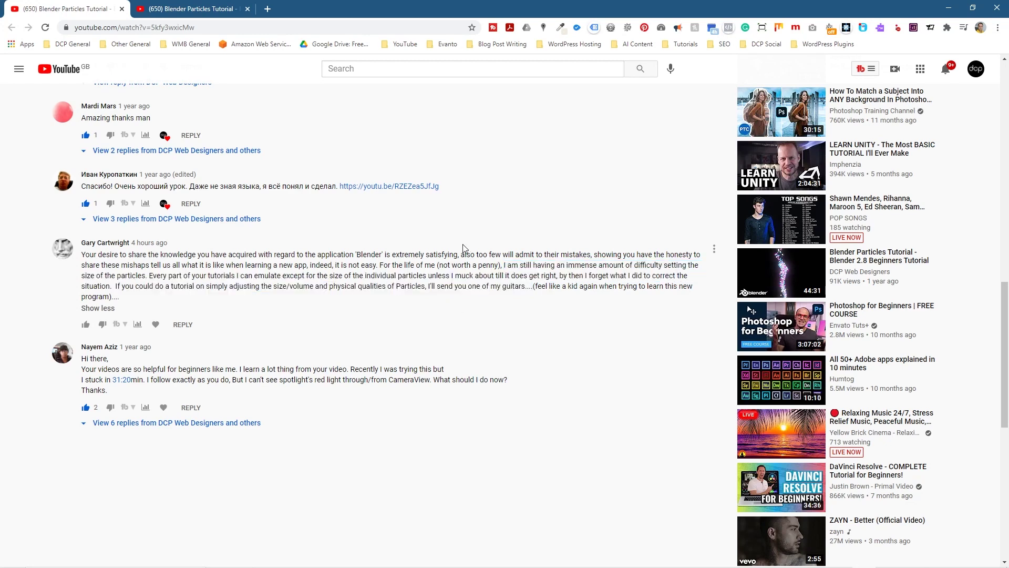
Look over the Blender 2.9 Beginners particles tutorial page, highlighting its publication date beneath the video
click(187, 13)
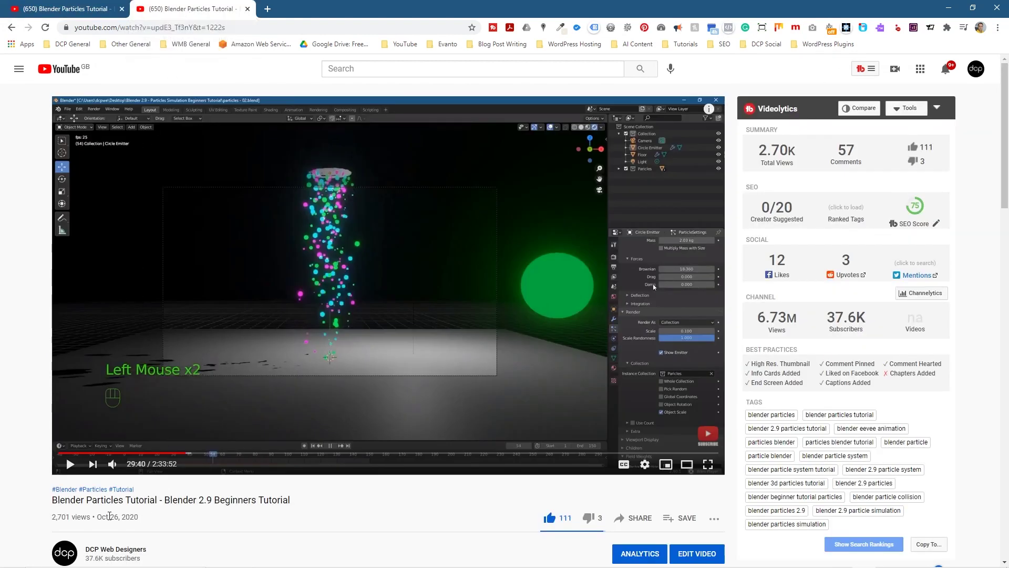
drag(98, 518, 145, 518)
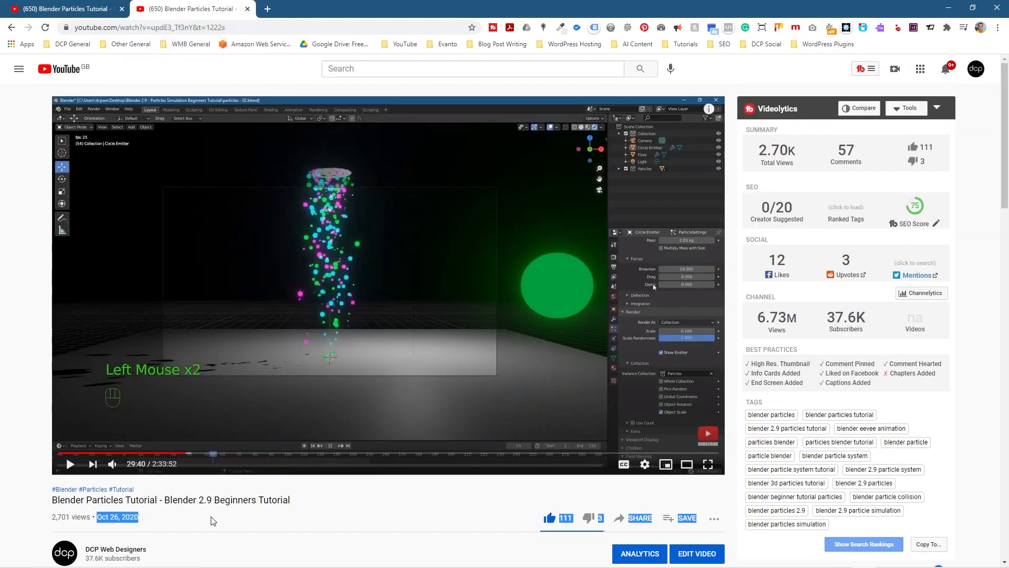
scroll(215, 518, down, 1)
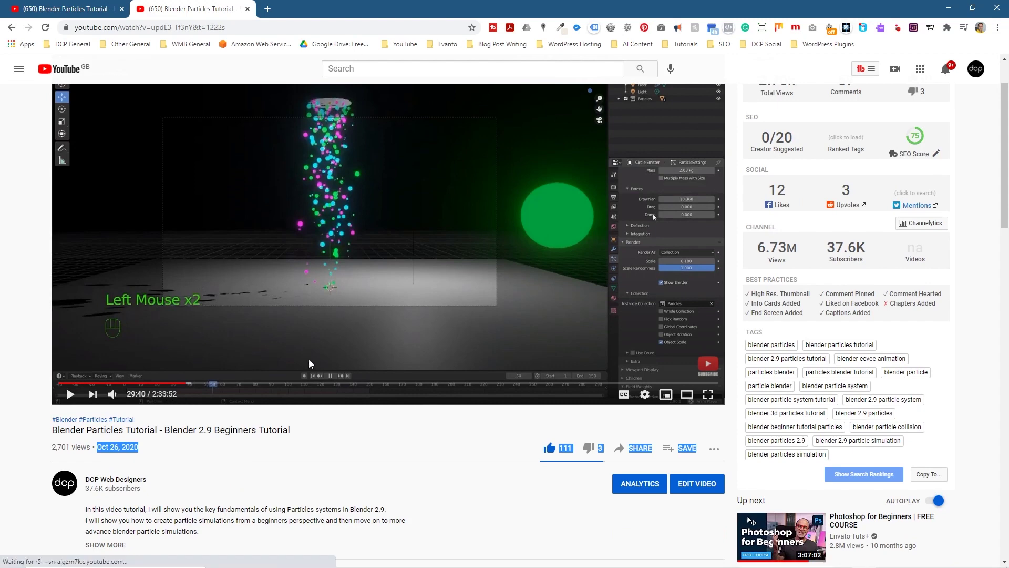
scroll(431, 231, up, 1)
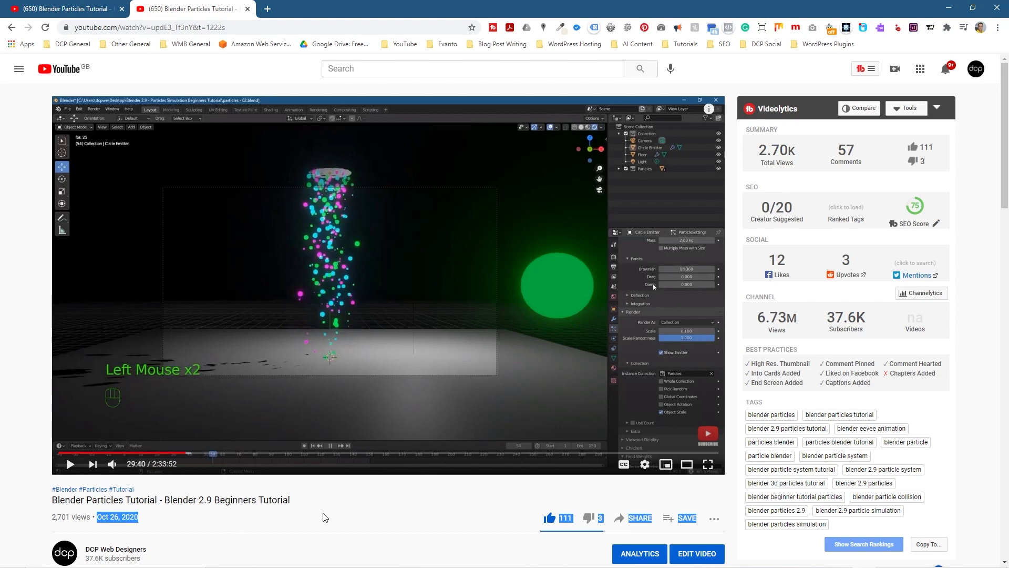
click(404, 506)
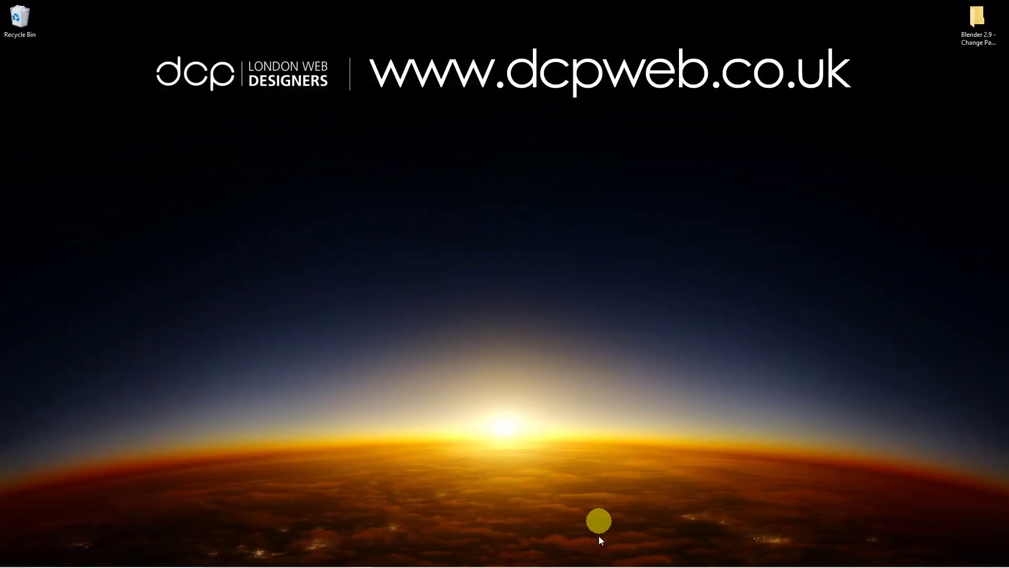
Launch Blender from the desktop and start a new General file
key(super)
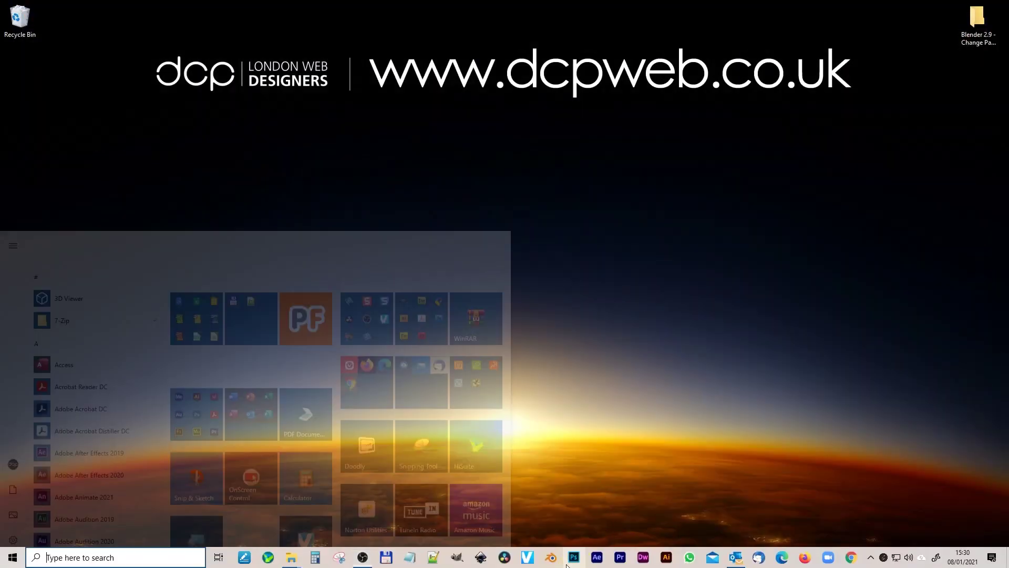
click(552, 557)
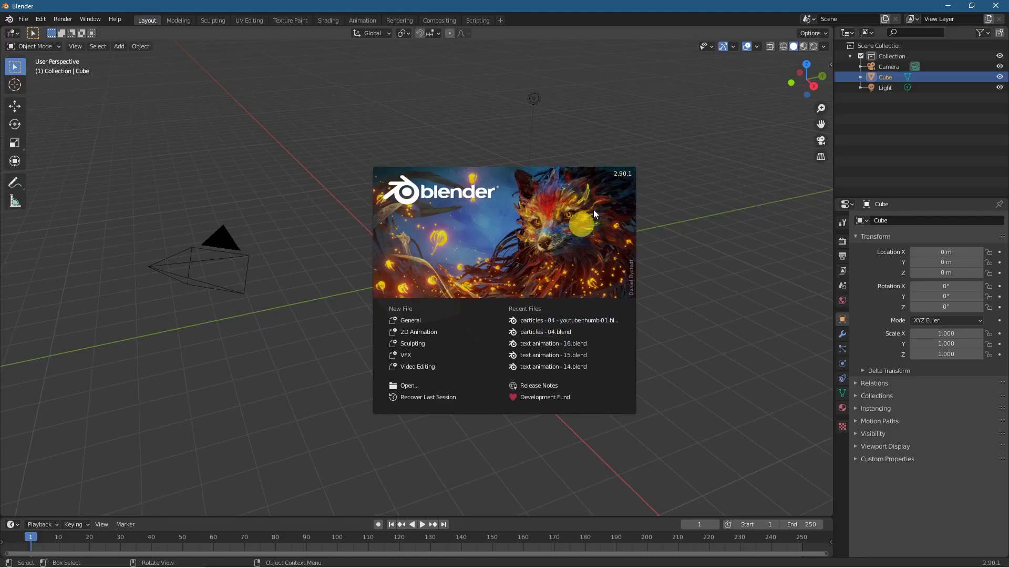
click(414, 320)
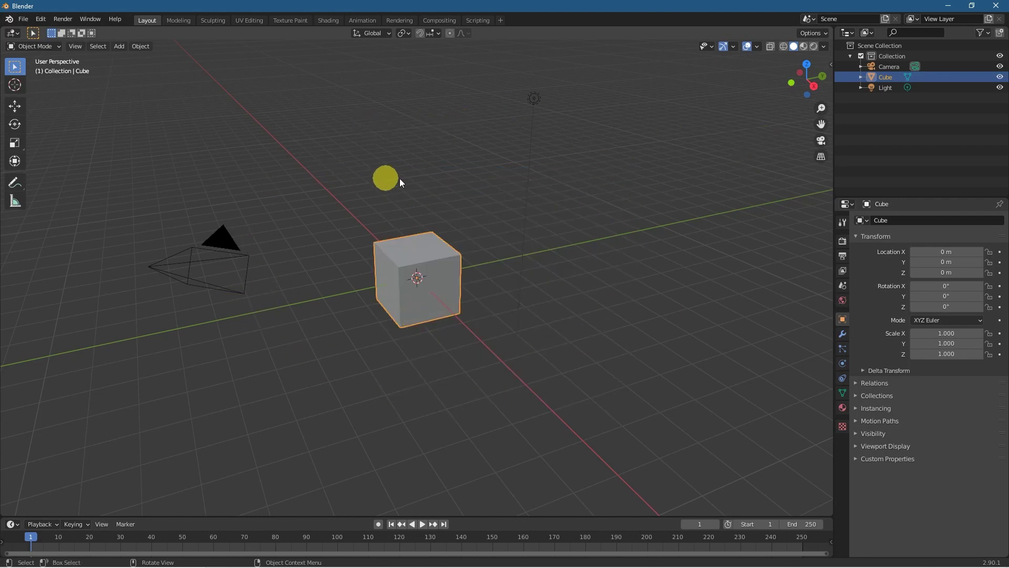
Enable the Screencast Keys overlay in the viewport, keeping its green color and mouse event display
key(n)
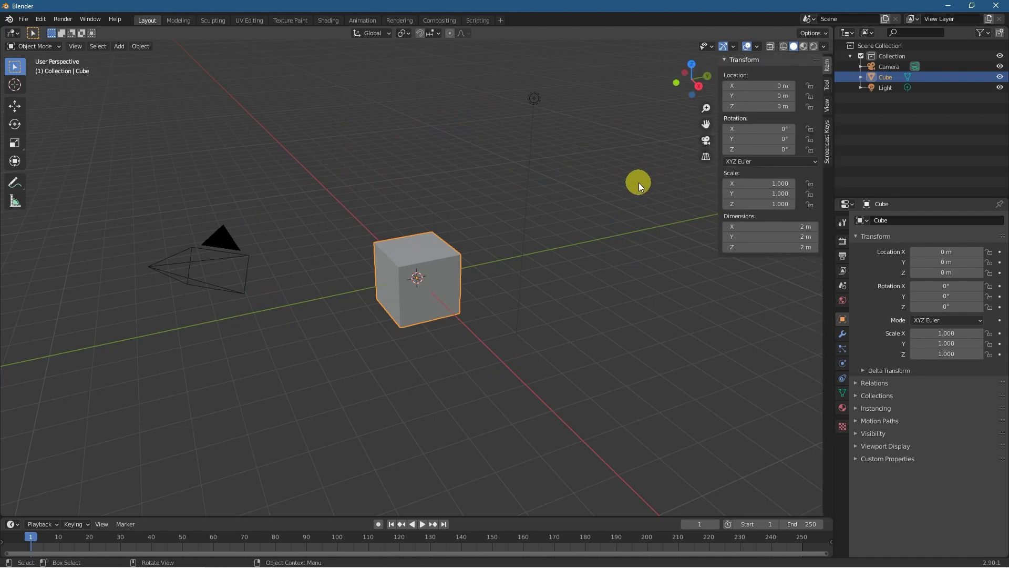
click(827, 137)
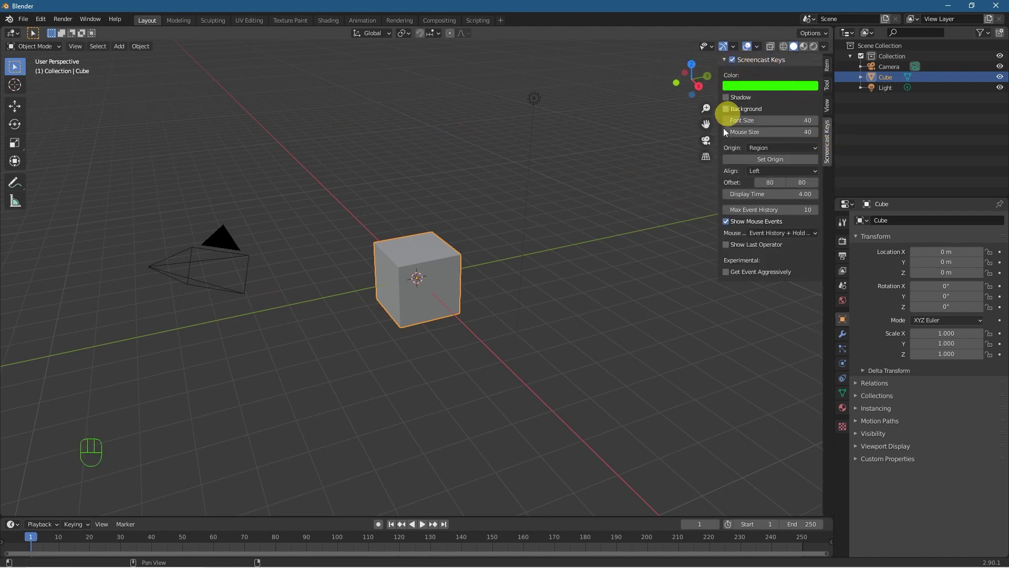
key(n)
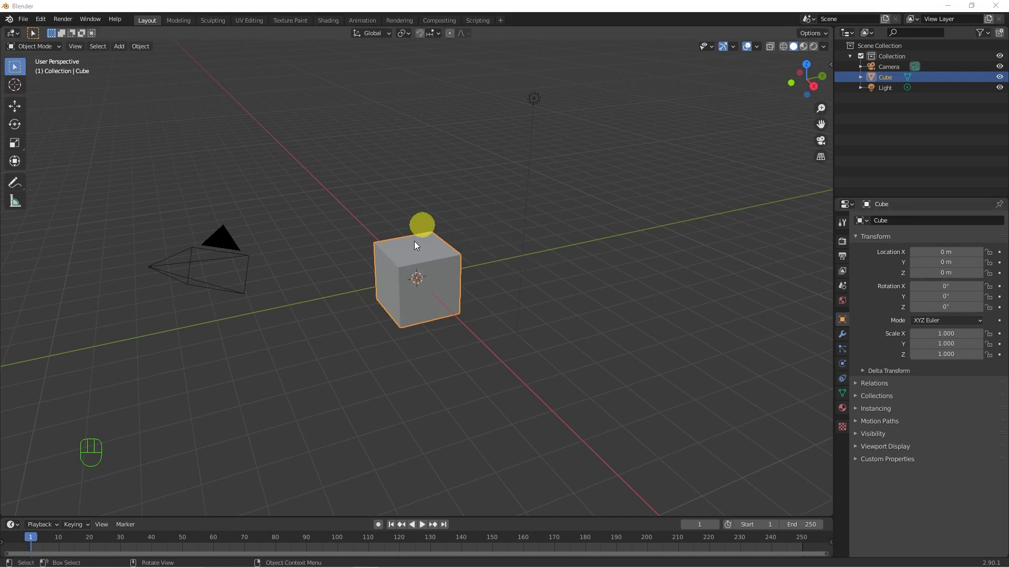
Delete the default cube and add a mesh plane at the origin
click(424, 273)
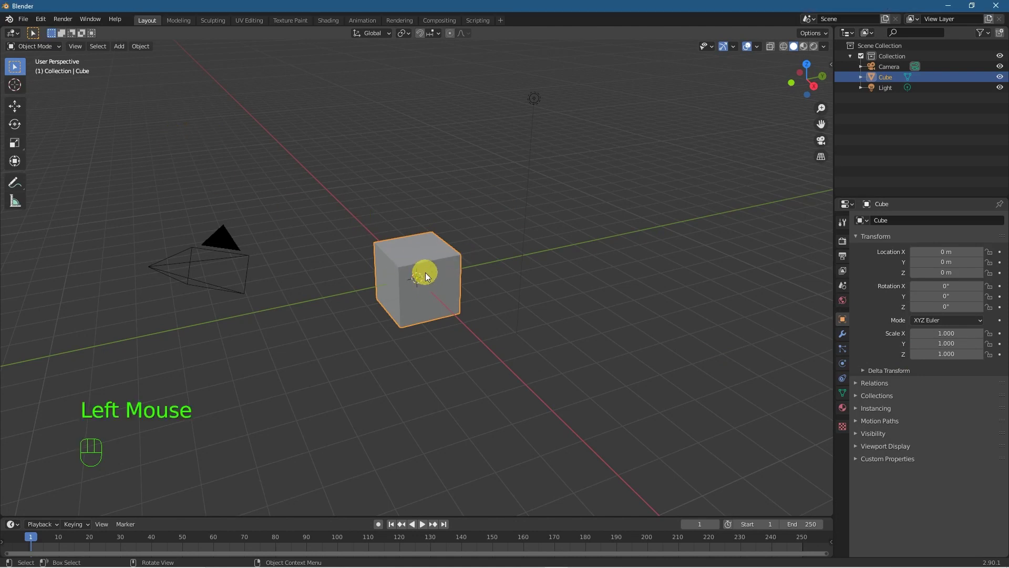
key(Delete)
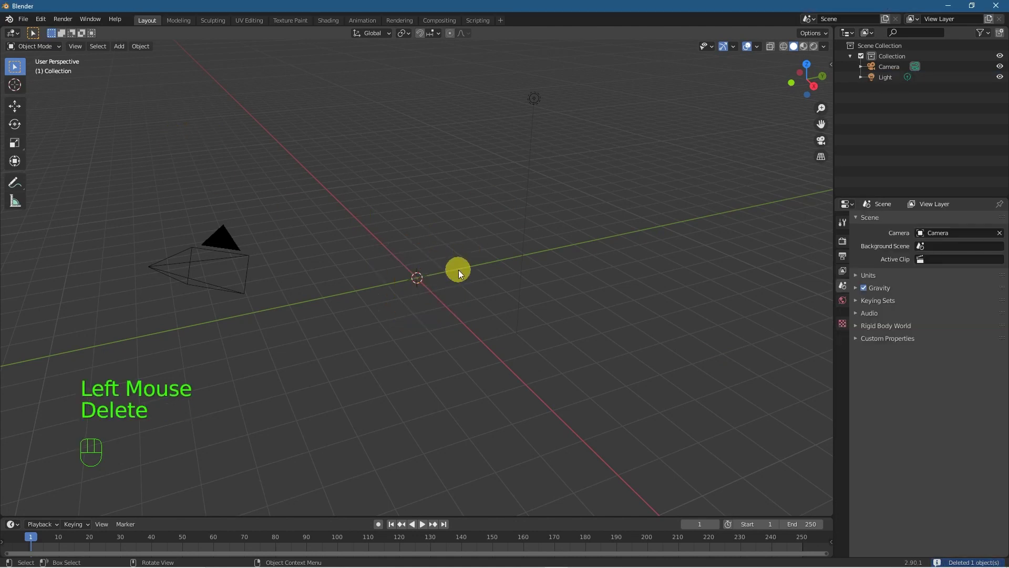
key(shift+a)
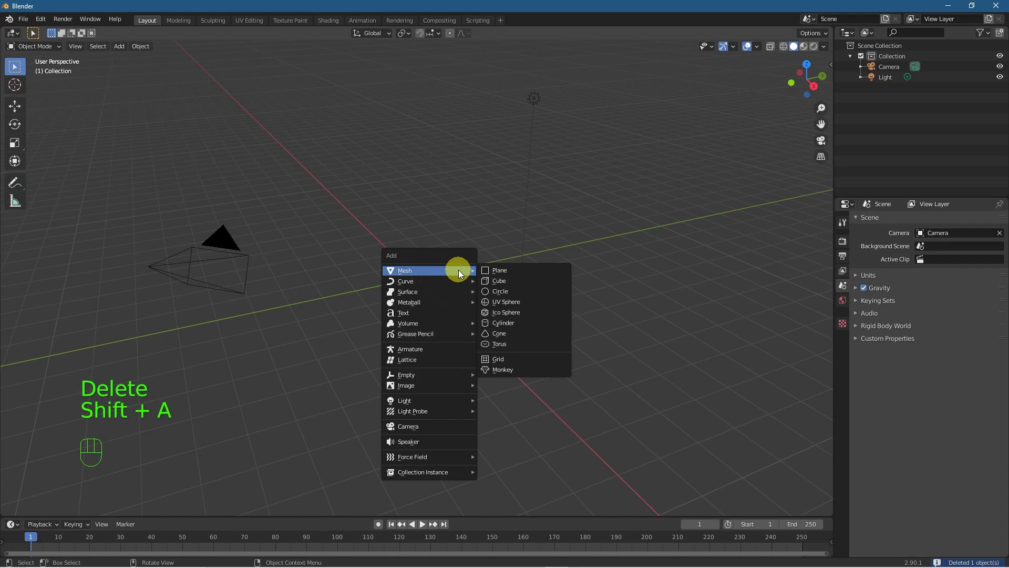
click(509, 270)
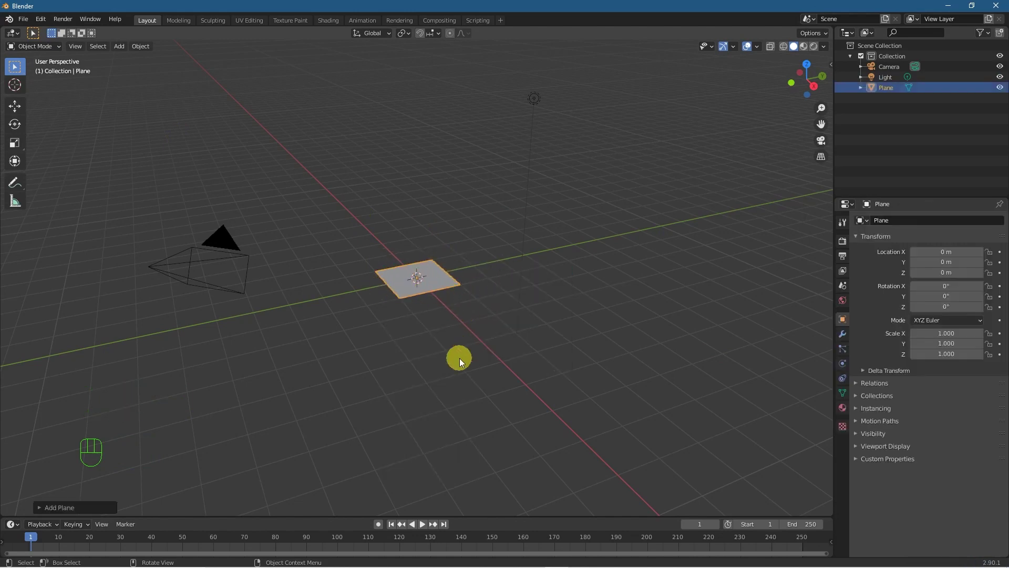
Switch the plane to Edit Mode and return it to Object Mode
click(35, 52)
click(38, 68)
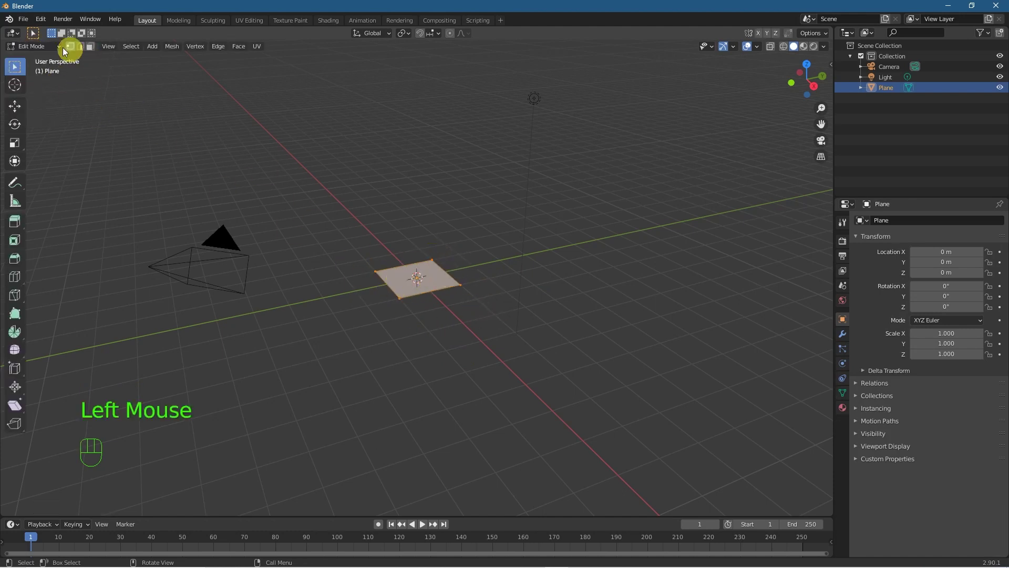
click(36, 46)
click(33, 55)
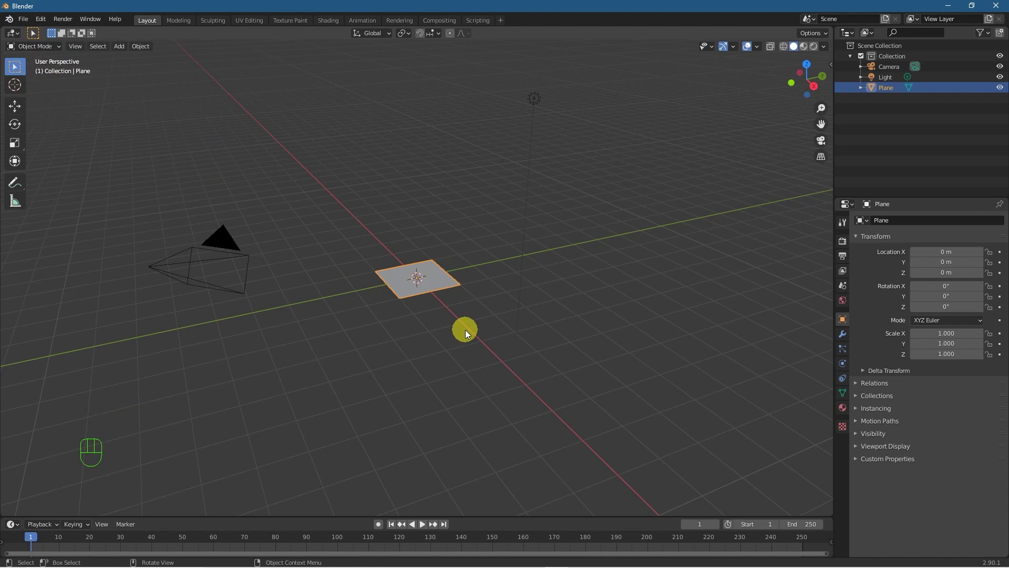
Raise the plane along Z to about 4.21 m in the front view and align the camera to that view
key(KP_1)
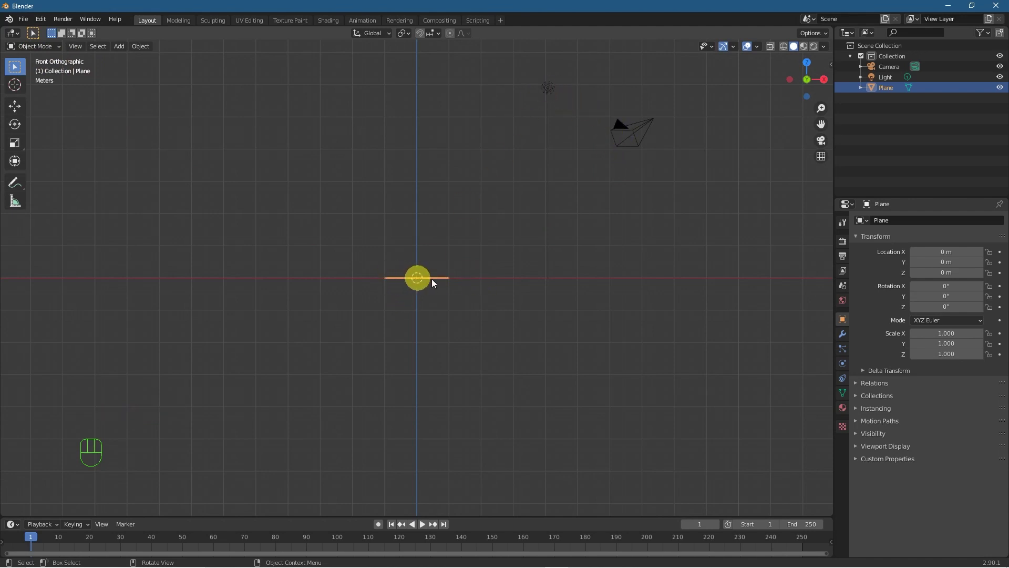
click(18, 106)
drag(417, 233, 419, 96)
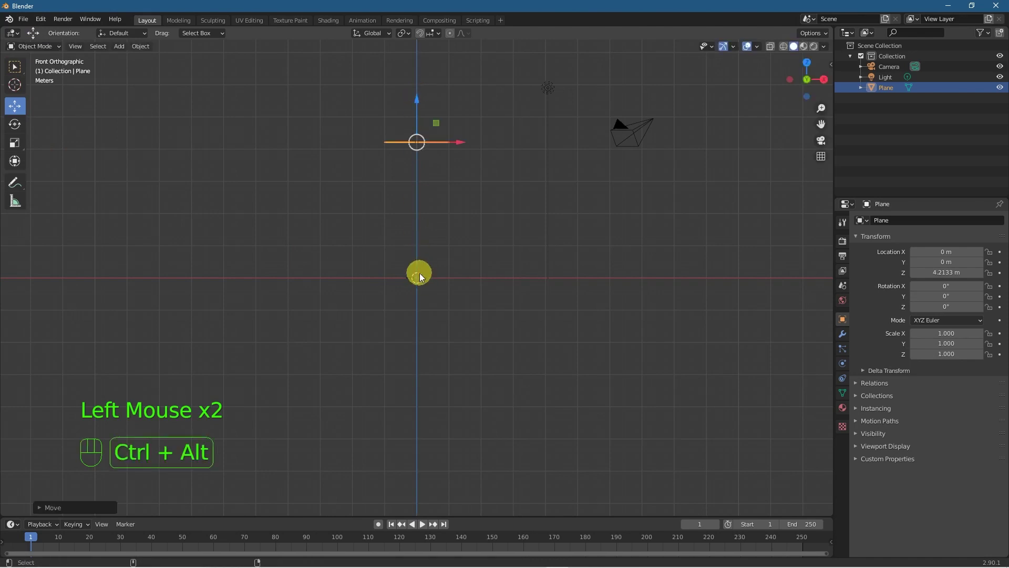
key(ctrl+alt+KP_0)
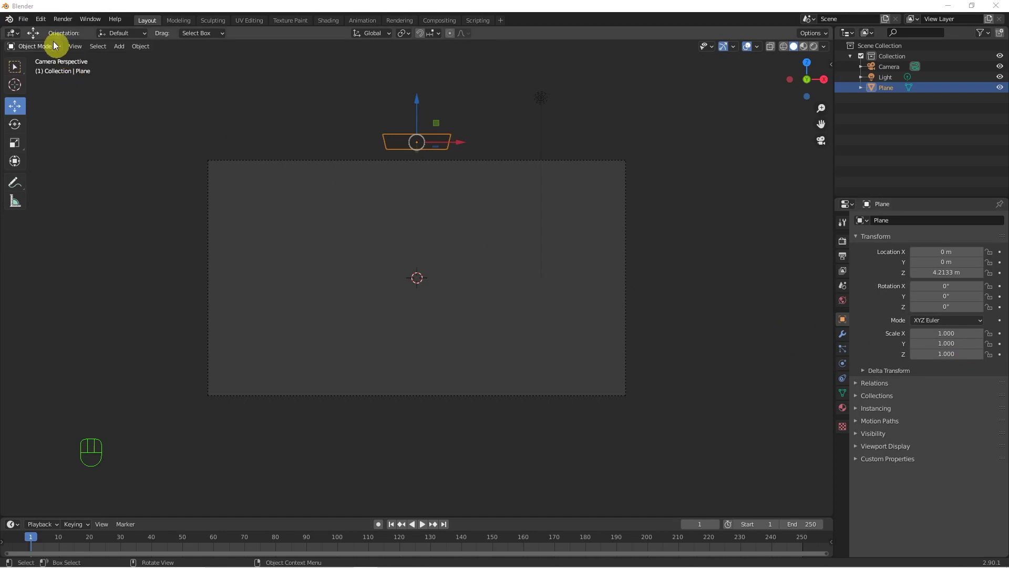
Save the scene as particle-01 in the desktop folder "Blender 2.9 - Change Particle Size"
click(22, 20)
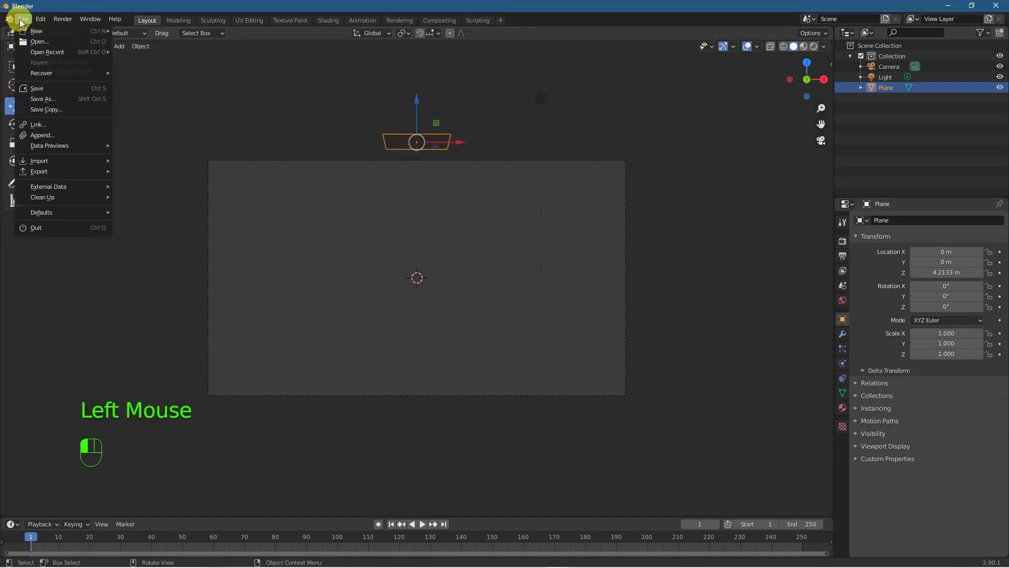
click(45, 99)
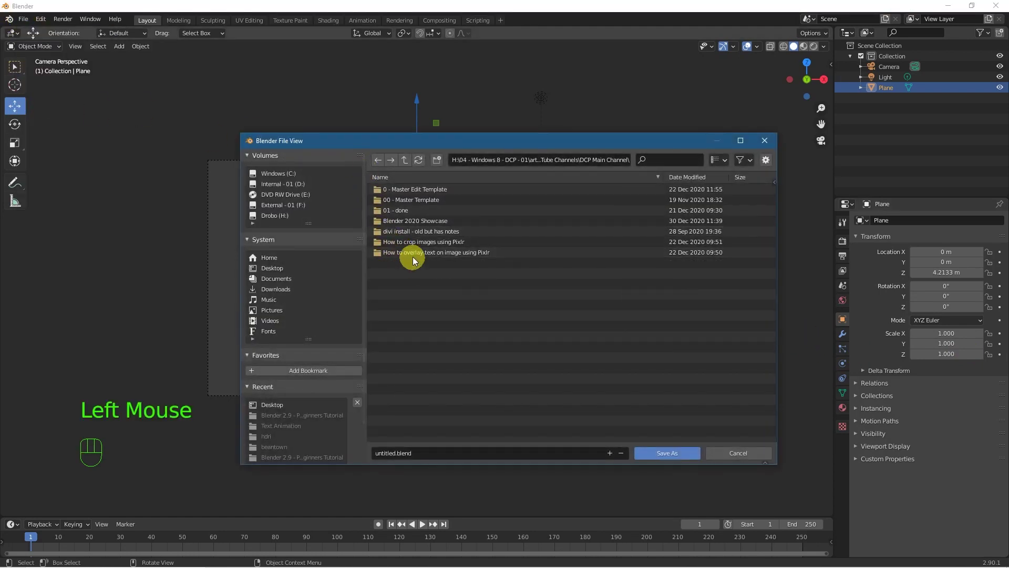
click(288, 266)
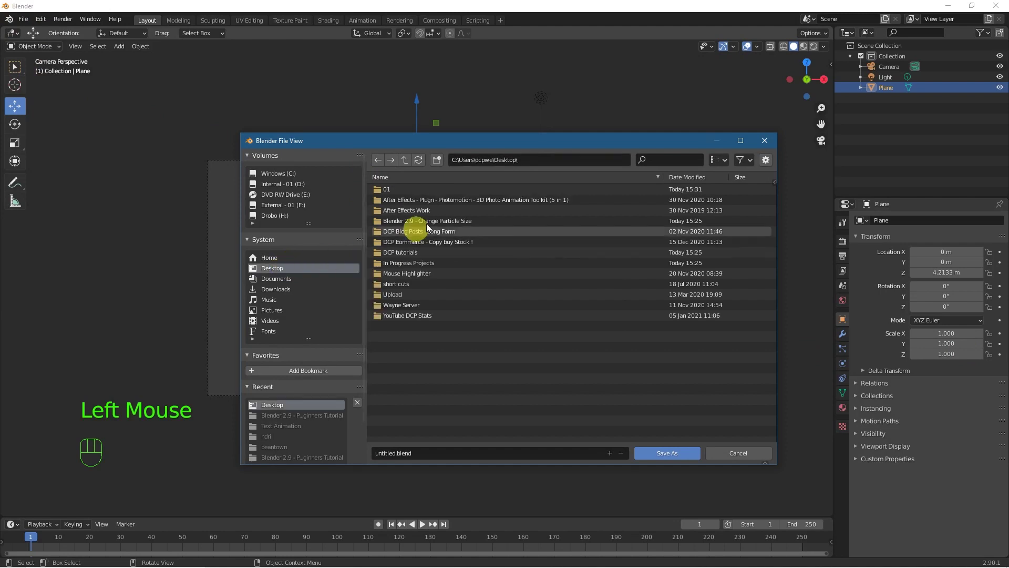
double_click(458, 220)
click(419, 454)
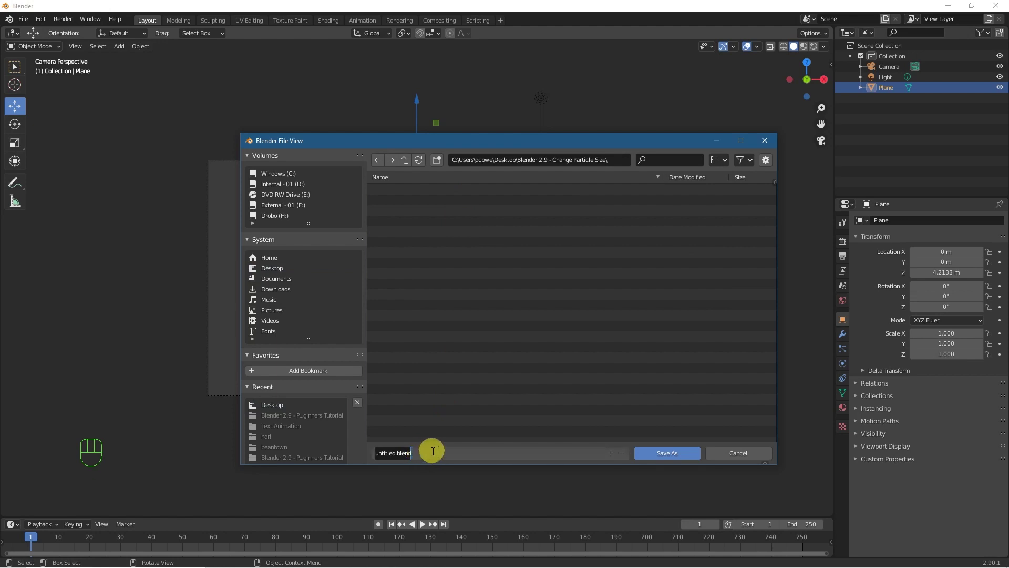
text(particle-01)
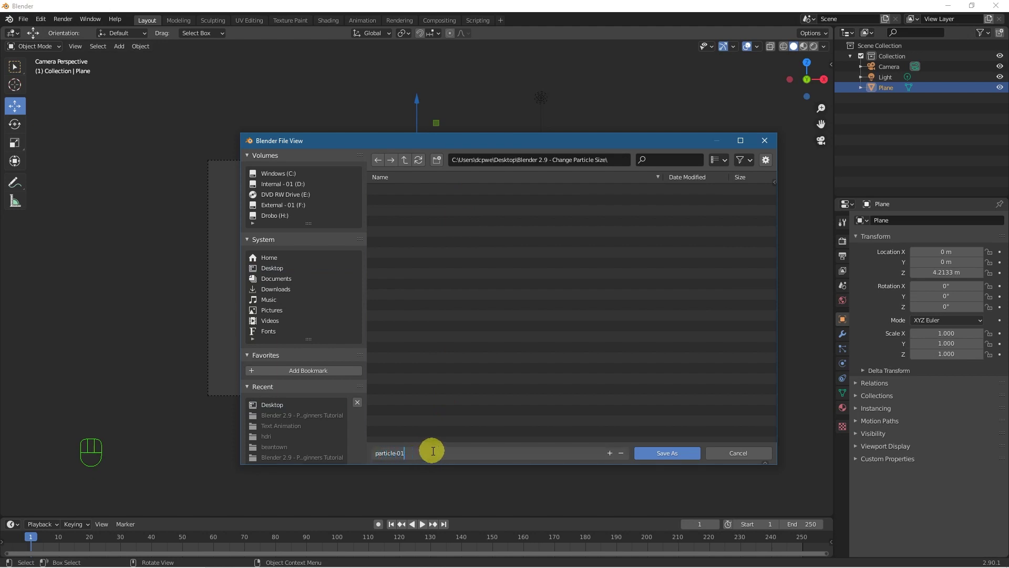
click(680, 455)
click(661, 453)
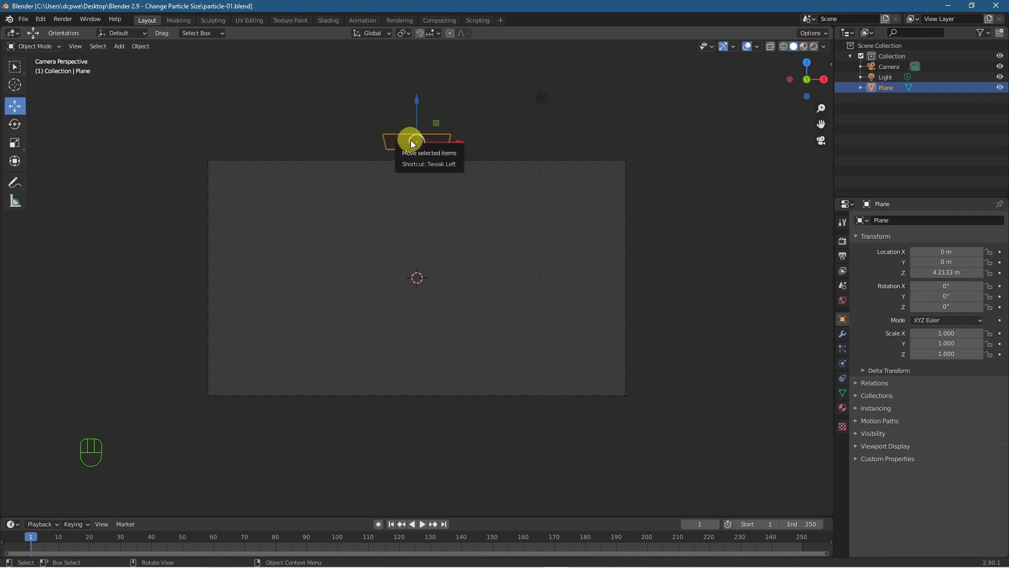
Rename the plane to "Particle Emitter" and save the file
double_click(889, 85)
text(Particle Emitter)
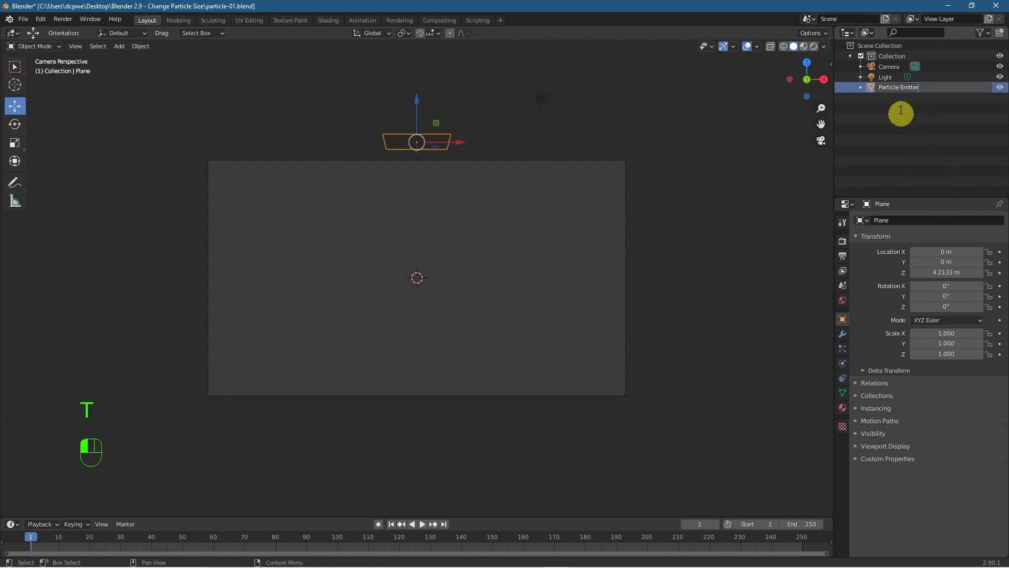
click(916, 139)
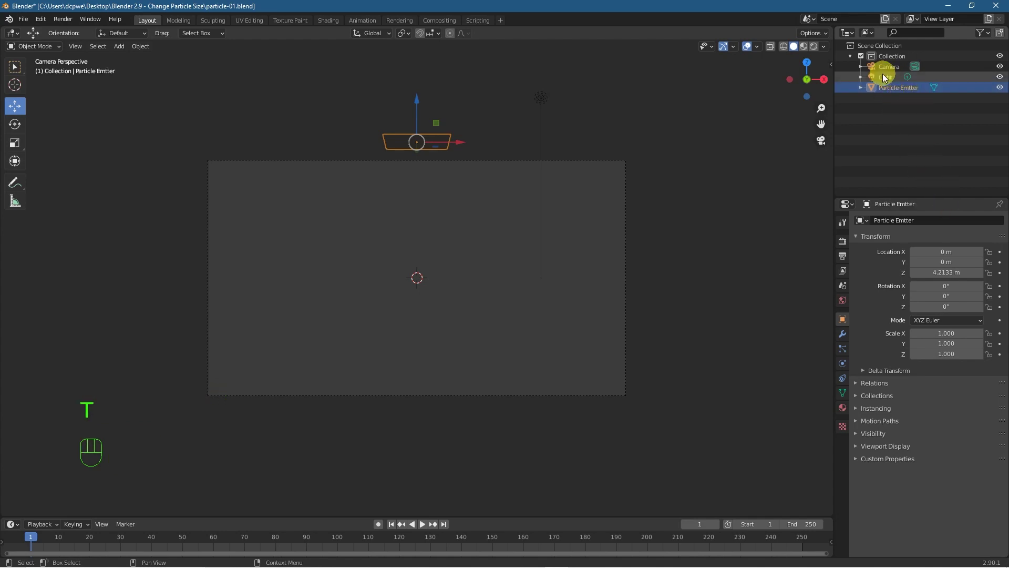
key(ctrl+s)
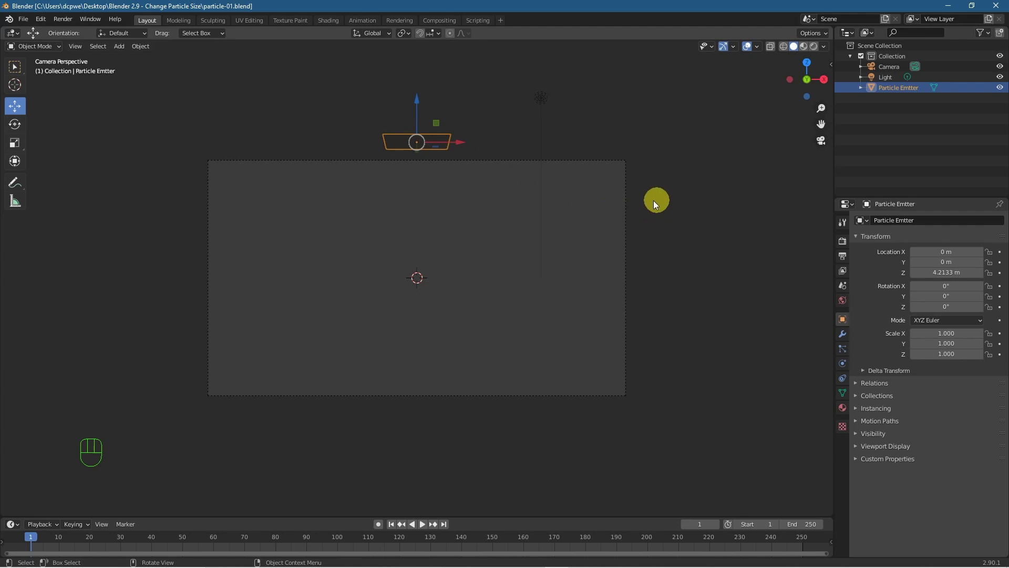
Add a mesh cube at the origin, below the particle emitter plane
key(shift+a)
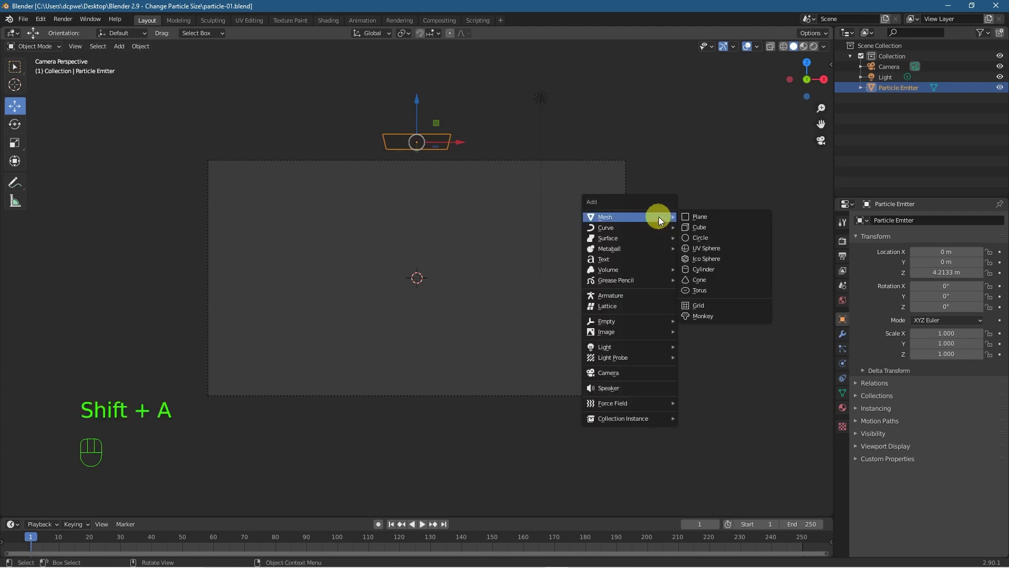
click(709, 229)
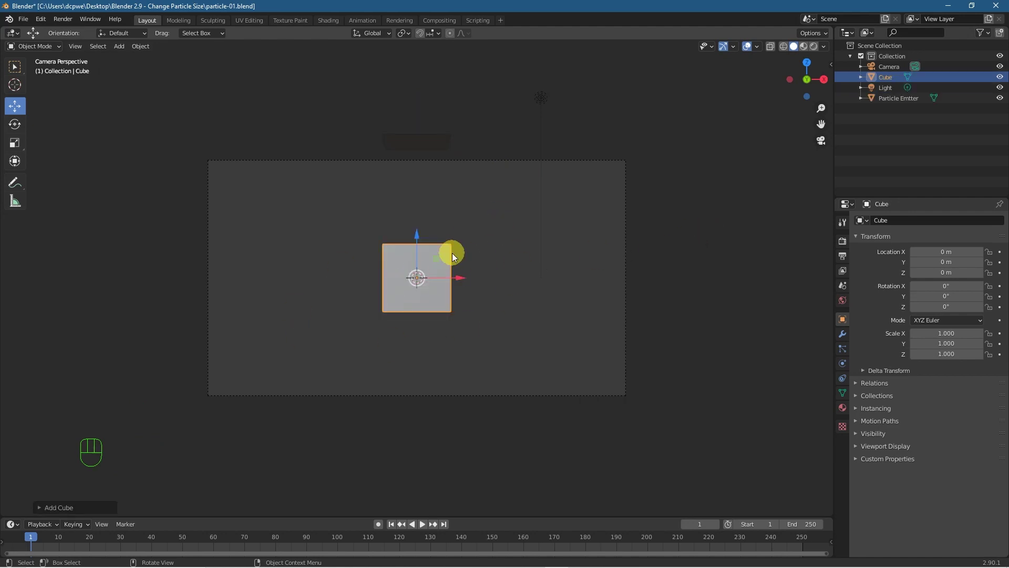
middle_drag(272, 254, 335, 289)
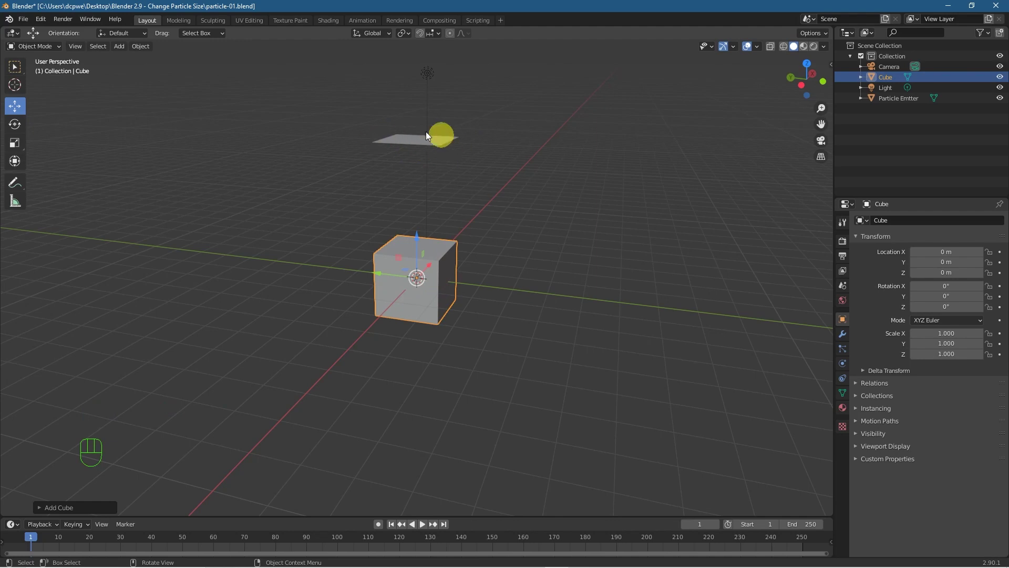
Move the cube along X to about 10.37 m, well away from the particle emitter plane
middle_drag(564, 286, 468, 275)
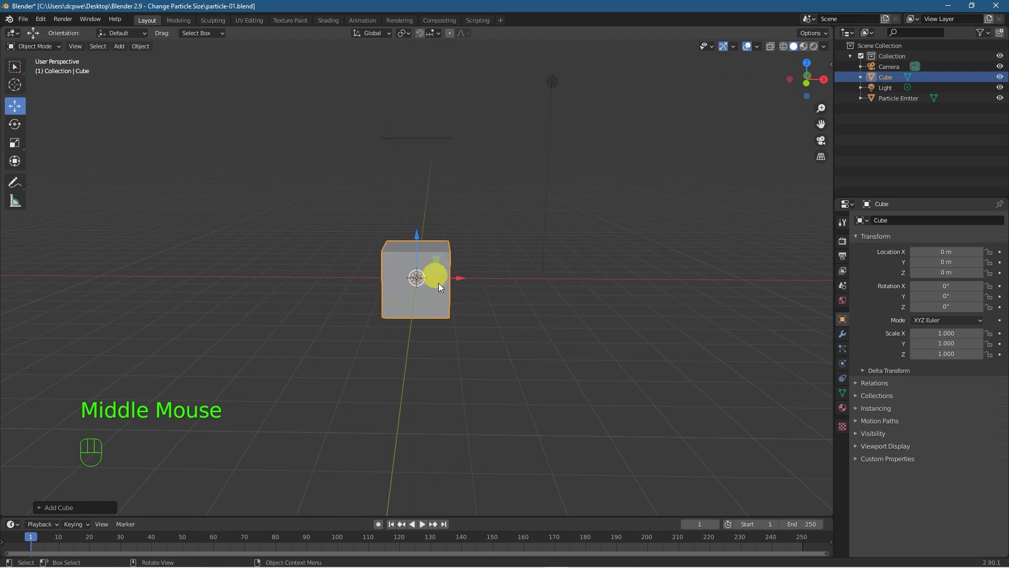
drag(460, 278, 800, 265)
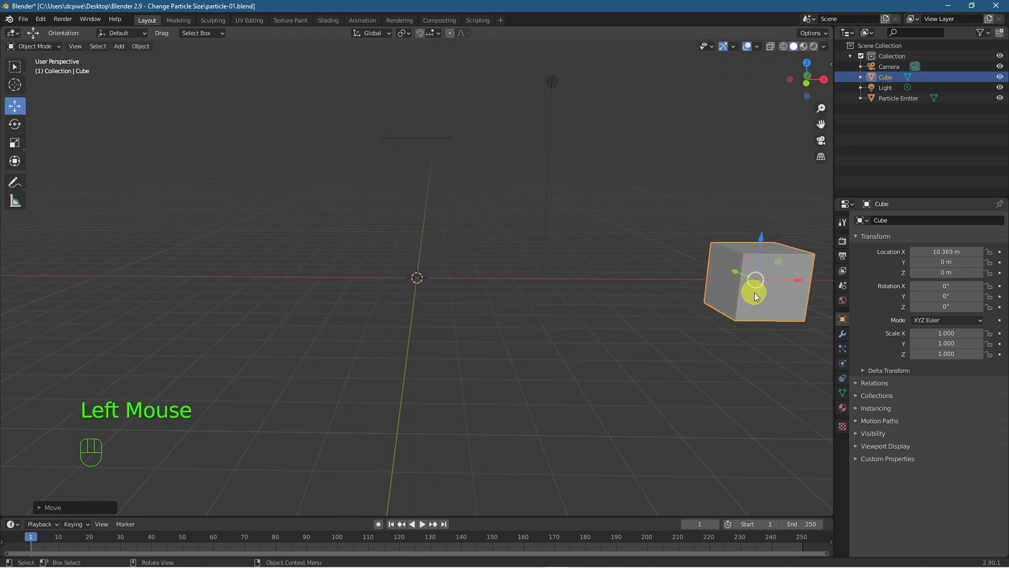
click(426, 138)
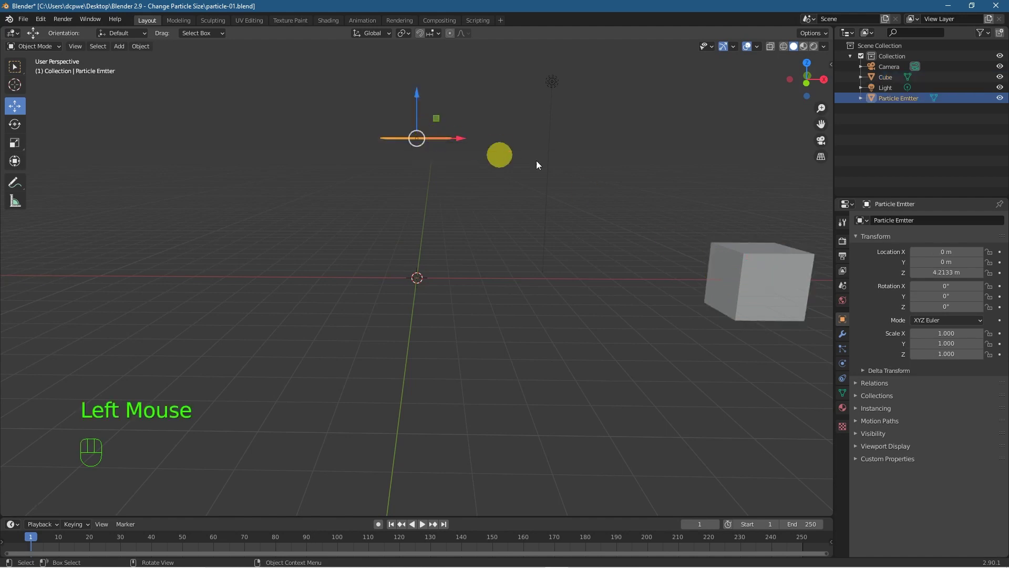
Rename the cube to "Particle 1"
click(886, 76)
click(891, 79)
double_click(891, 77)
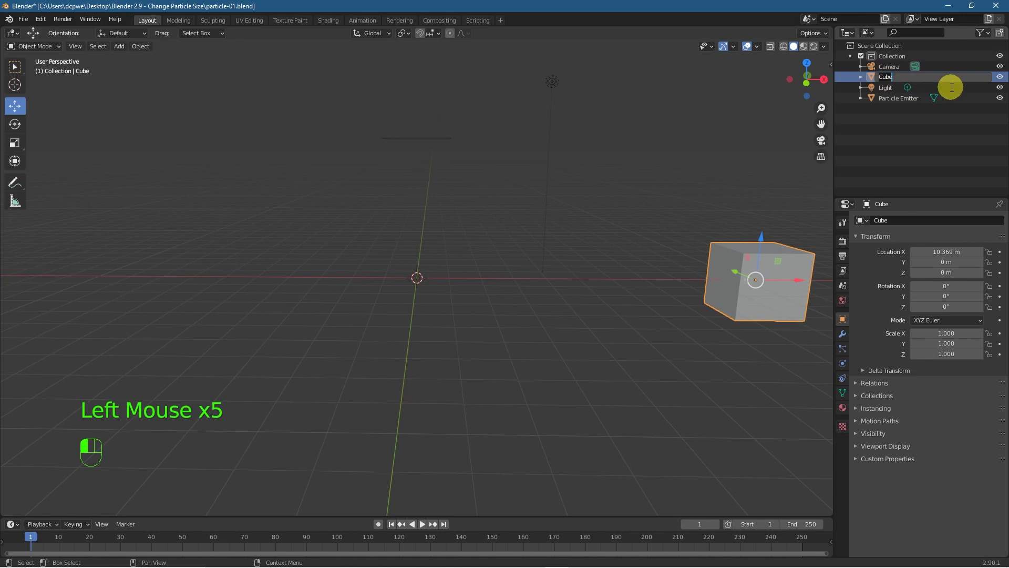
text(Particle 1)
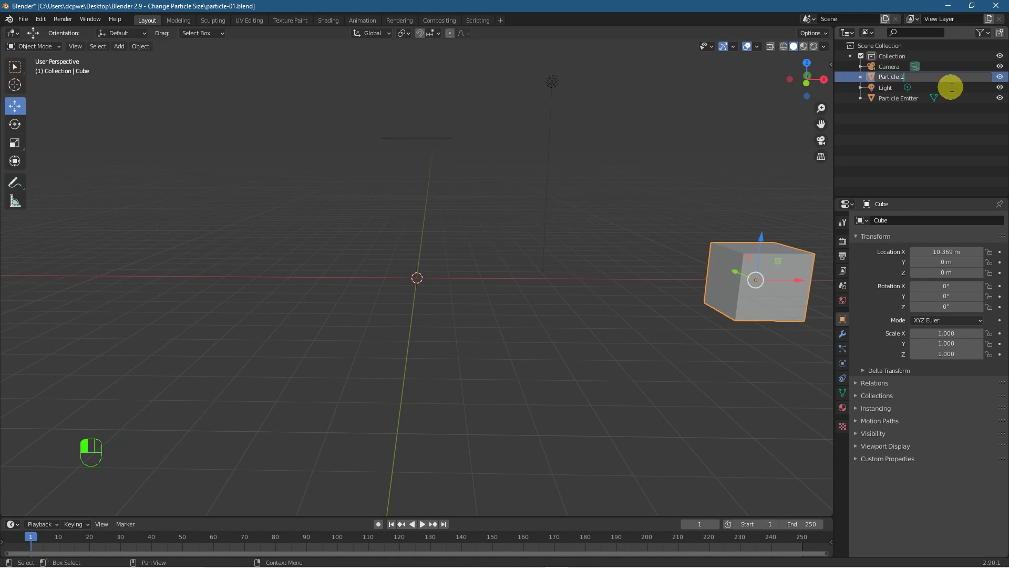
key(Return)
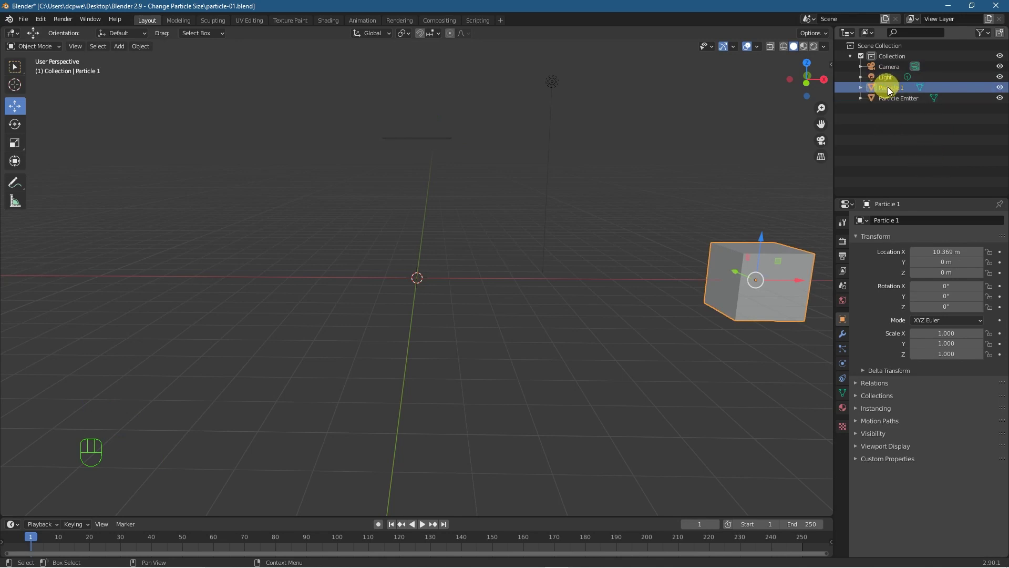
Add a particle system to the Particle Emitter plane
click(415, 137)
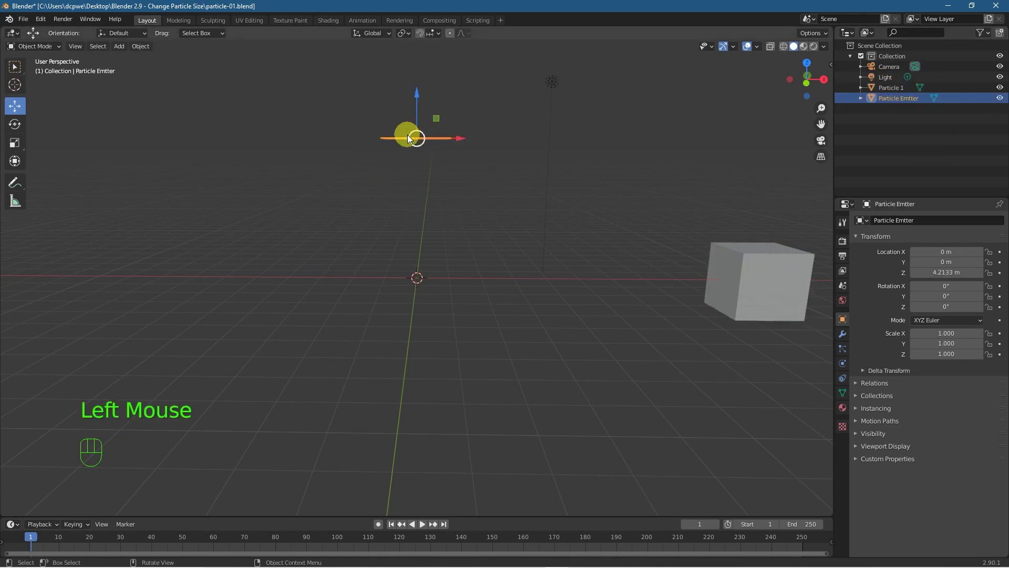
click(847, 349)
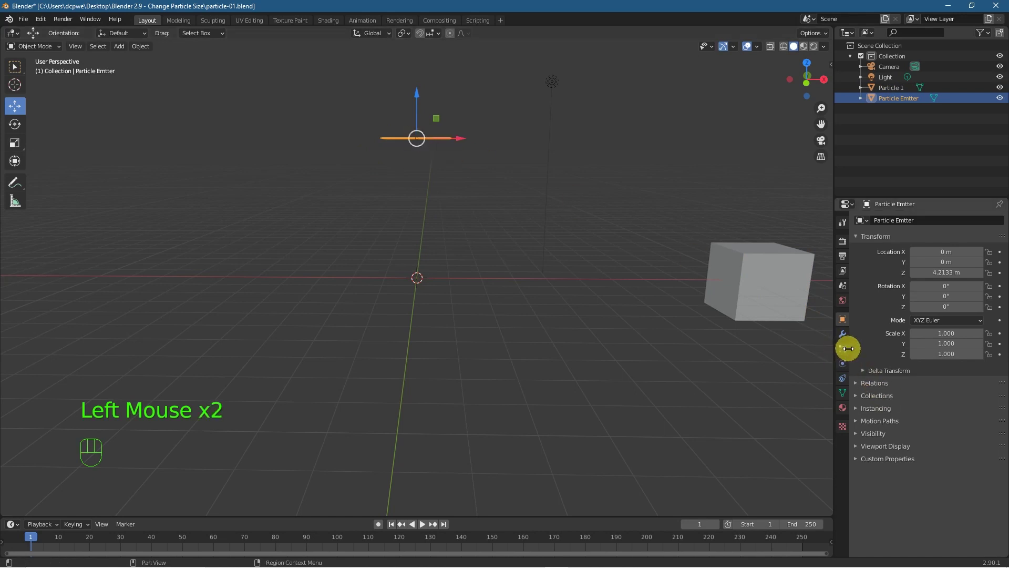
click(843, 348)
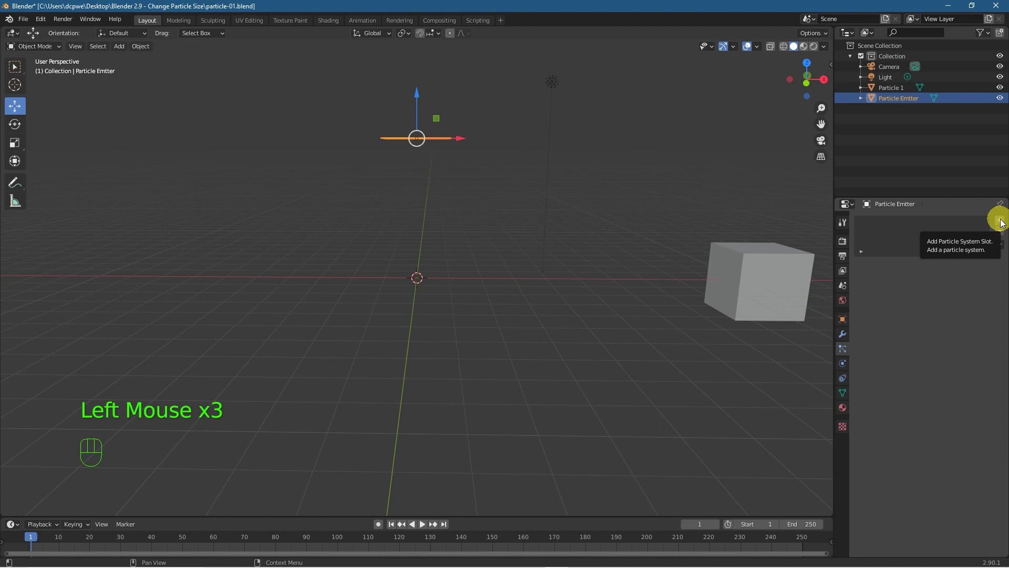
click(1000, 221)
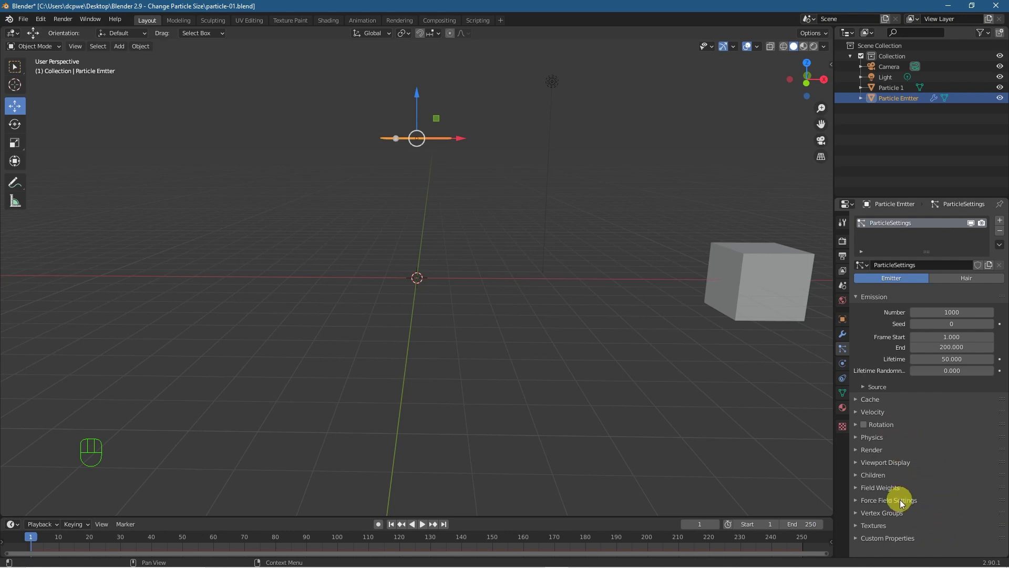
Expand the particle system's Render settings and preview the default particles by playing the animation, stopping at frame 58
click(870, 450)
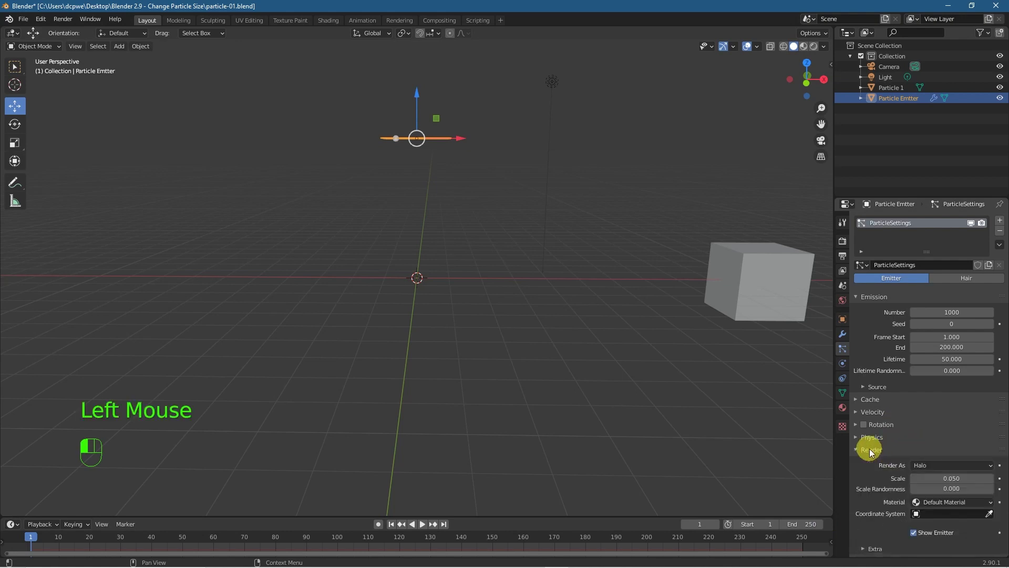
scroll(888, 475, down, 2)
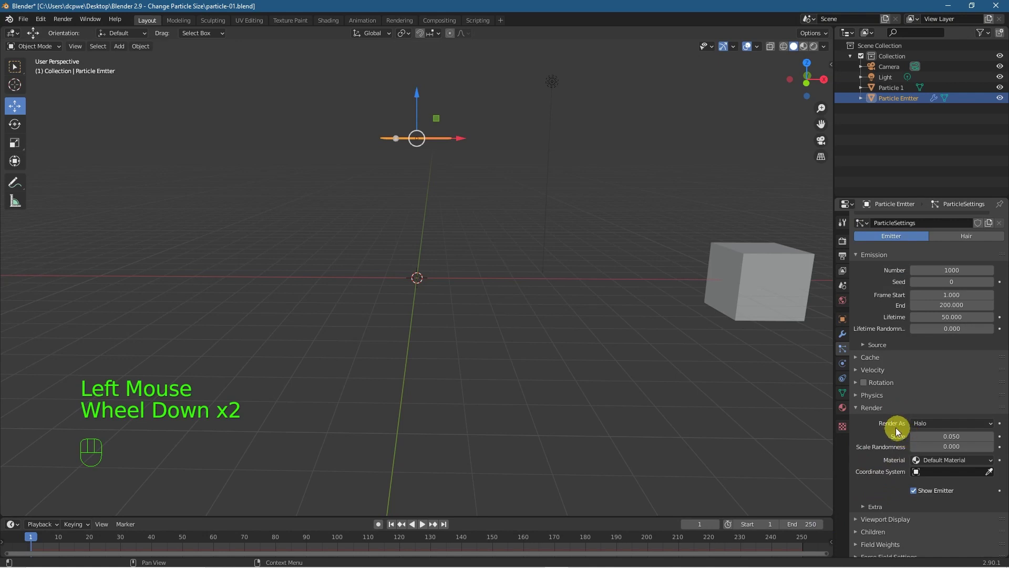
click(424, 524)
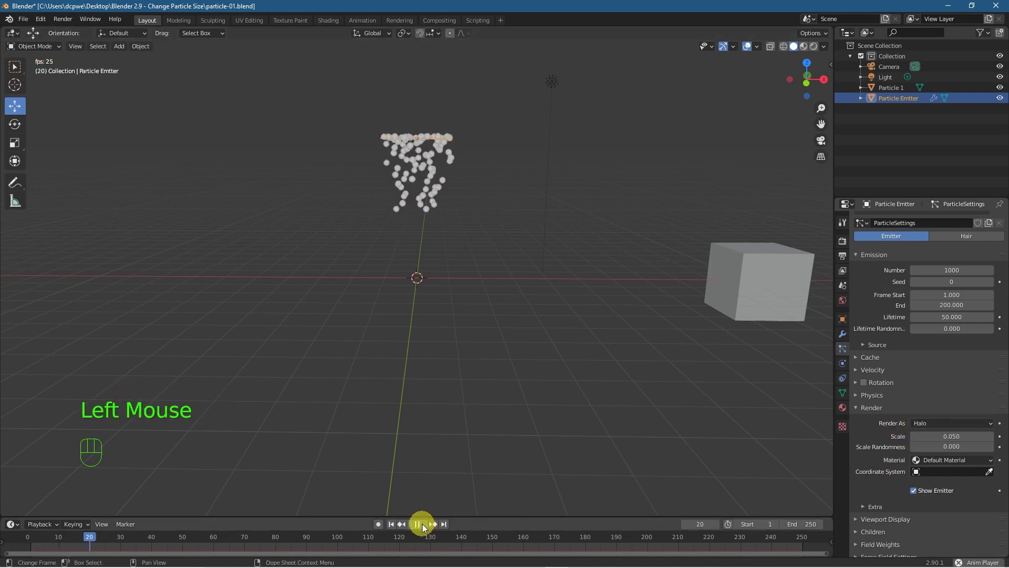
click(419, 524)
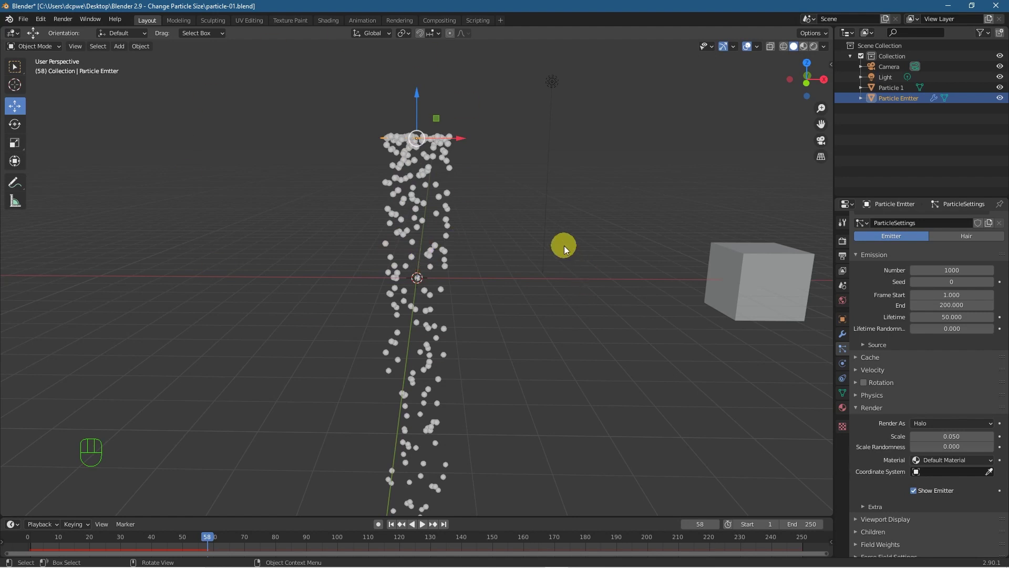
Set the particles to render as Object and use Particle 1 as the instance object
click(939, 423)
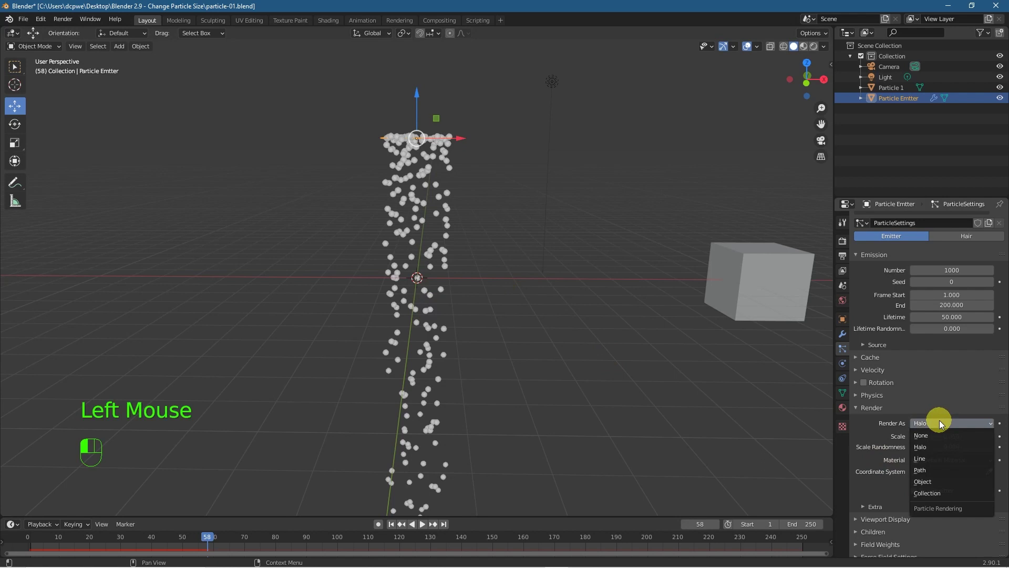
click(958, 483)
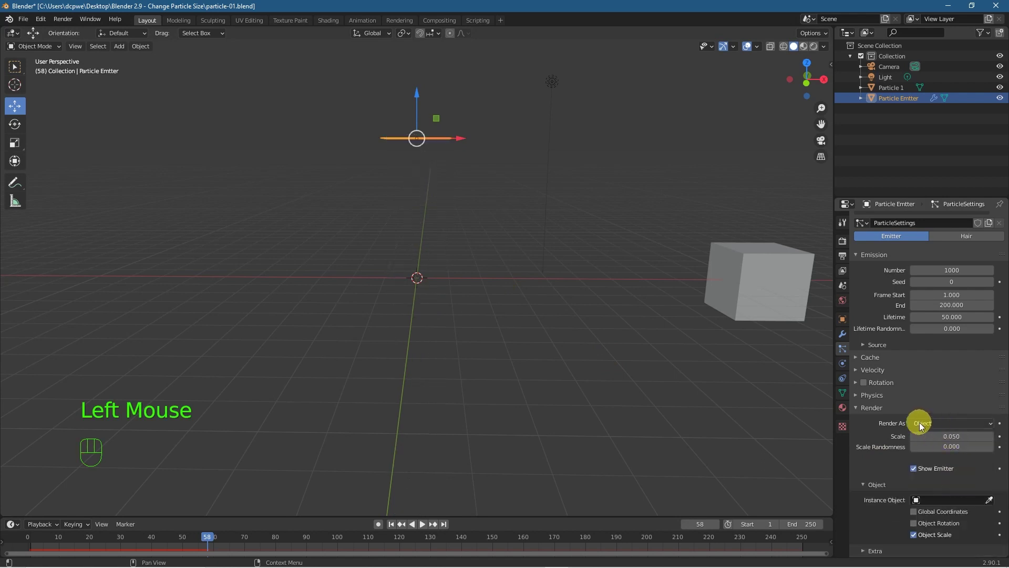
click(933, 500)
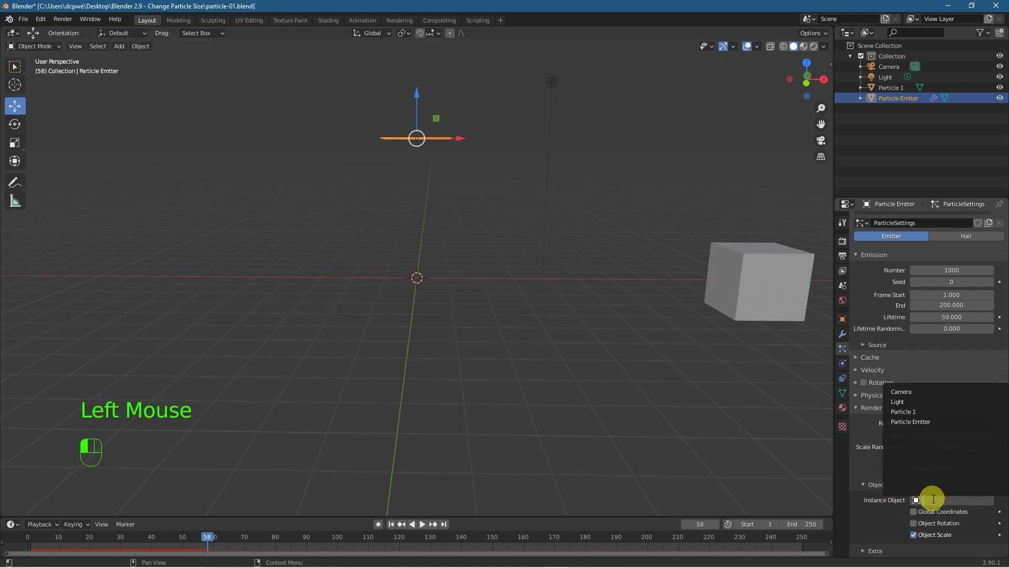
click(938, 412)
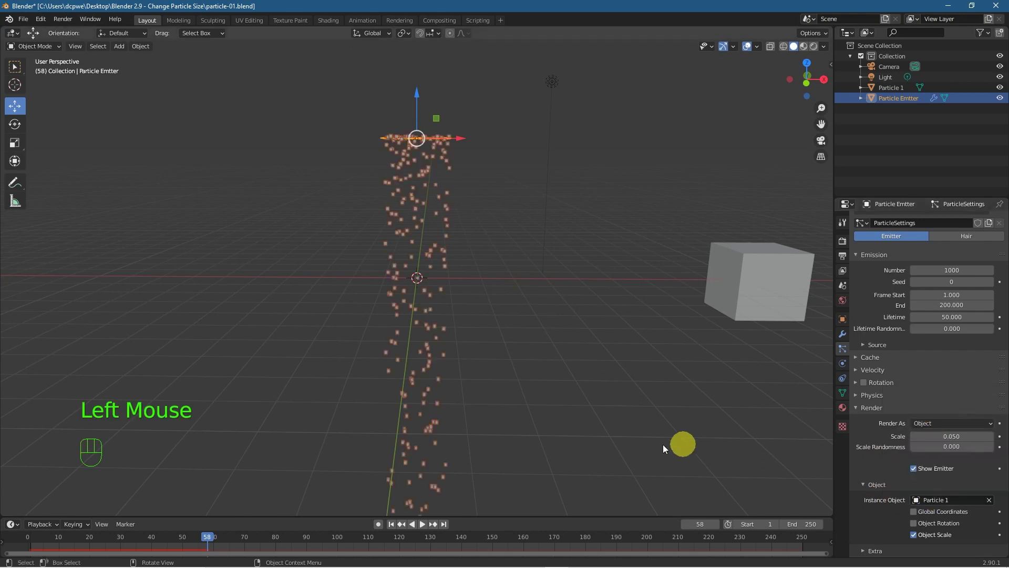
Replay the particle animation from the first frame and stop it at frame 36
click(413, 525)
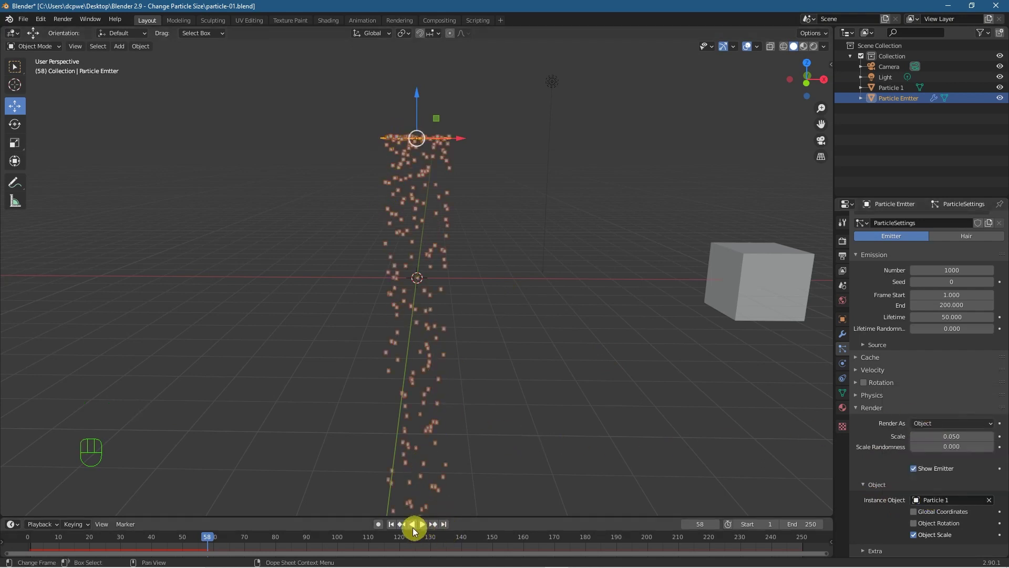
click(395, 524)
click(419, 524)
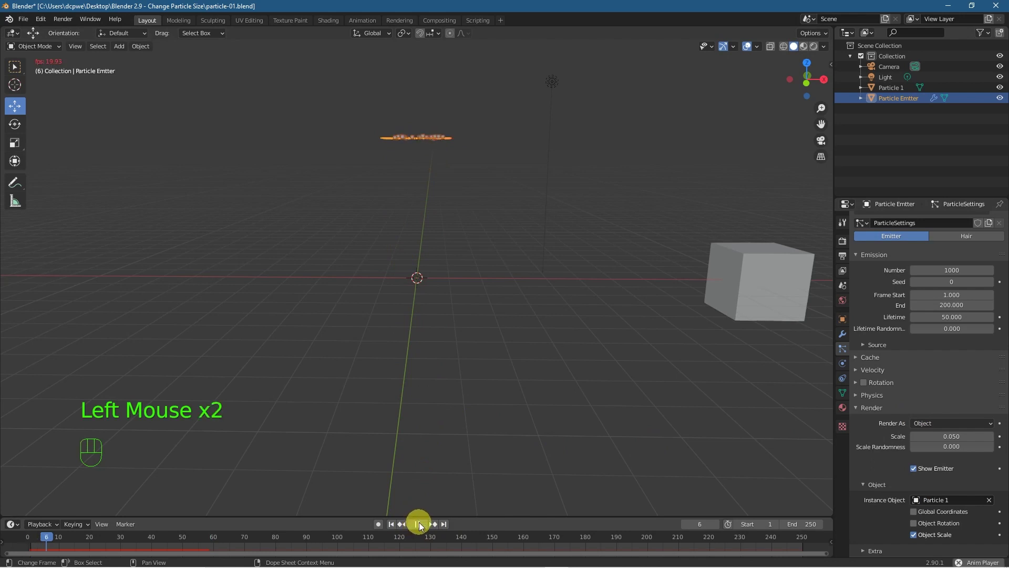
click(418, 524)
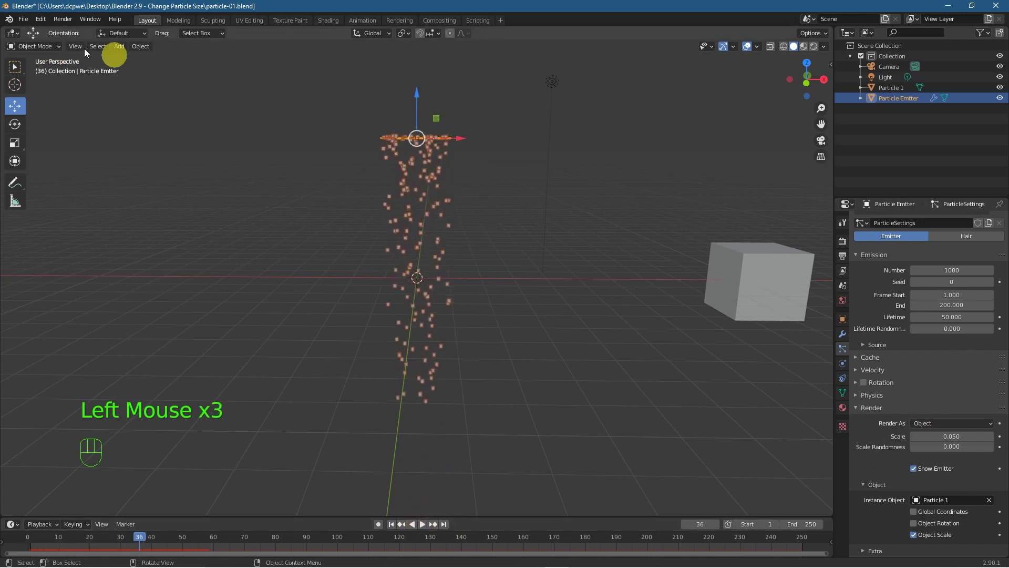
Save the scene, render frame 36 to check the particles, and close the render window
click(21, 20)
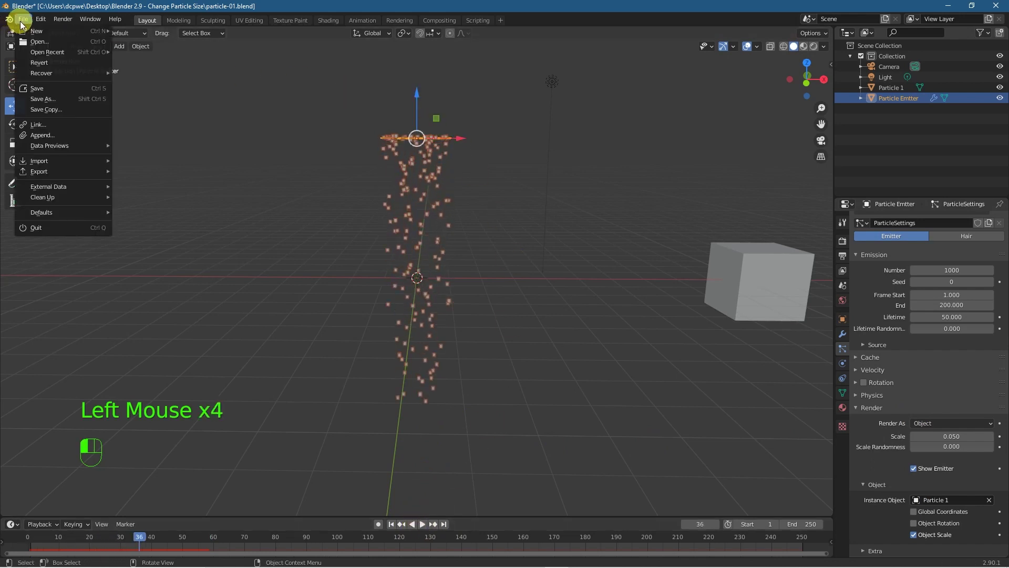
click(44, 87)
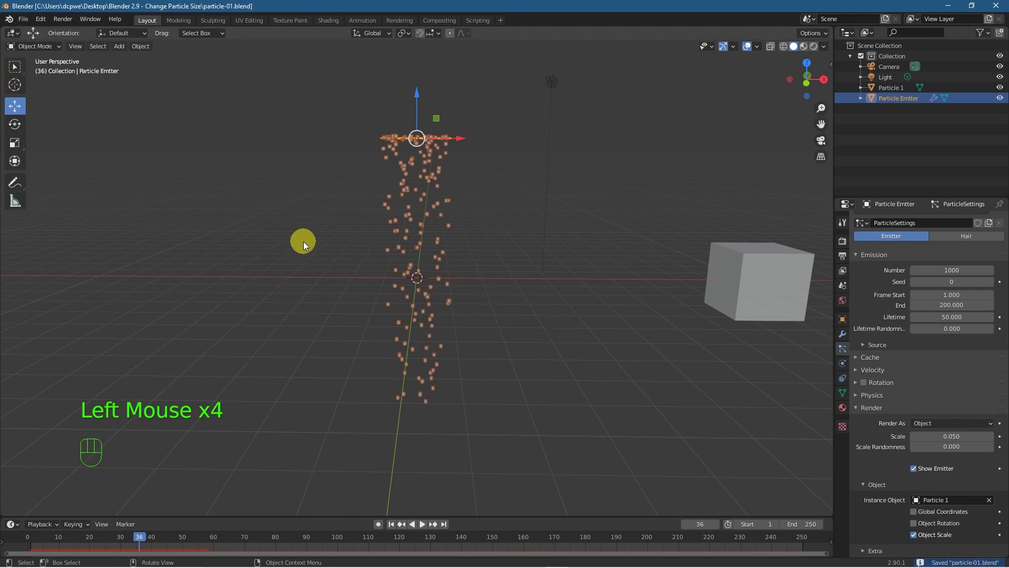
key(F12)
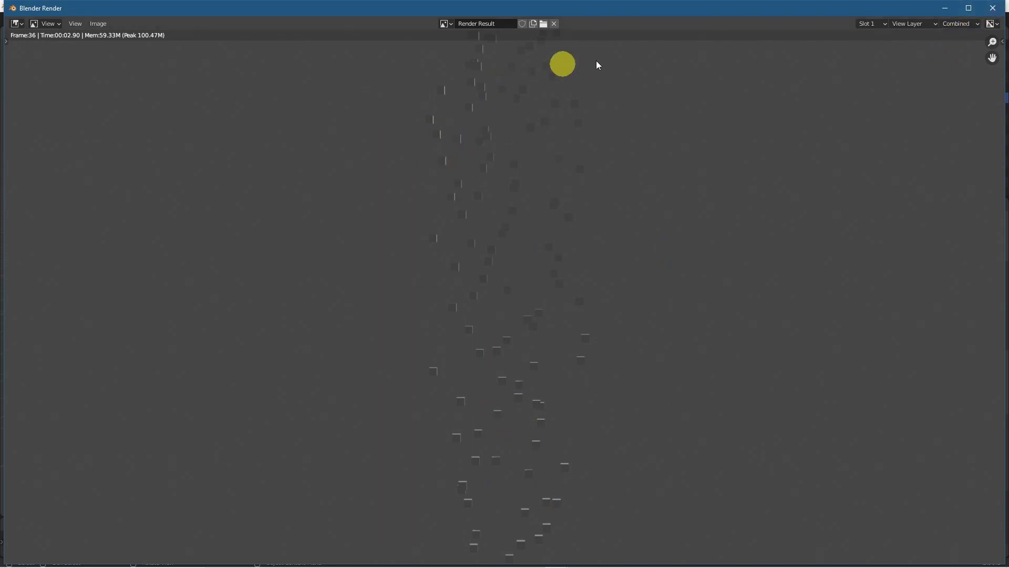
click(993, 12)
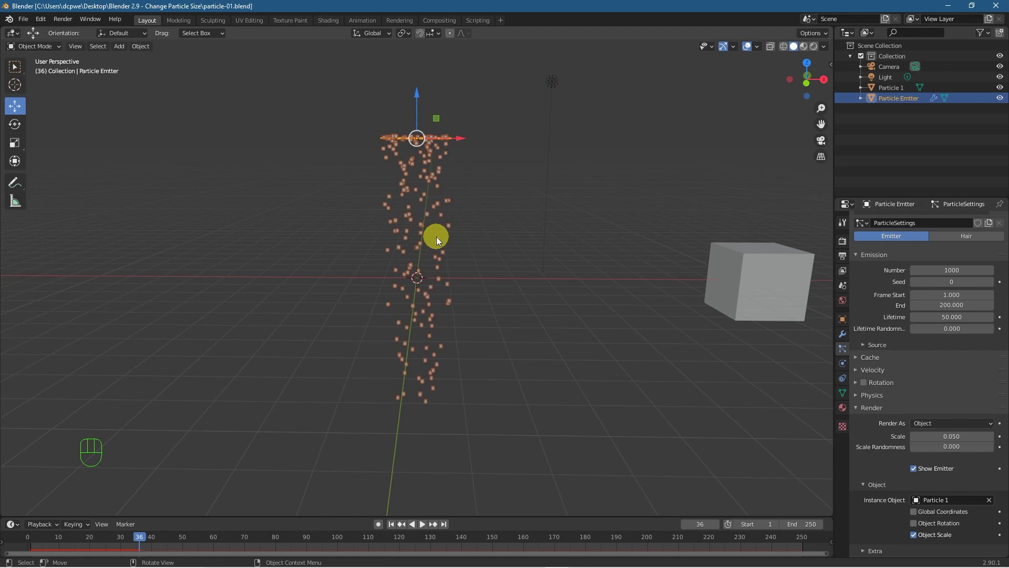
Switch to the camera view and turn off the viewport overlays to inspect the cube particles
key(KP_0)
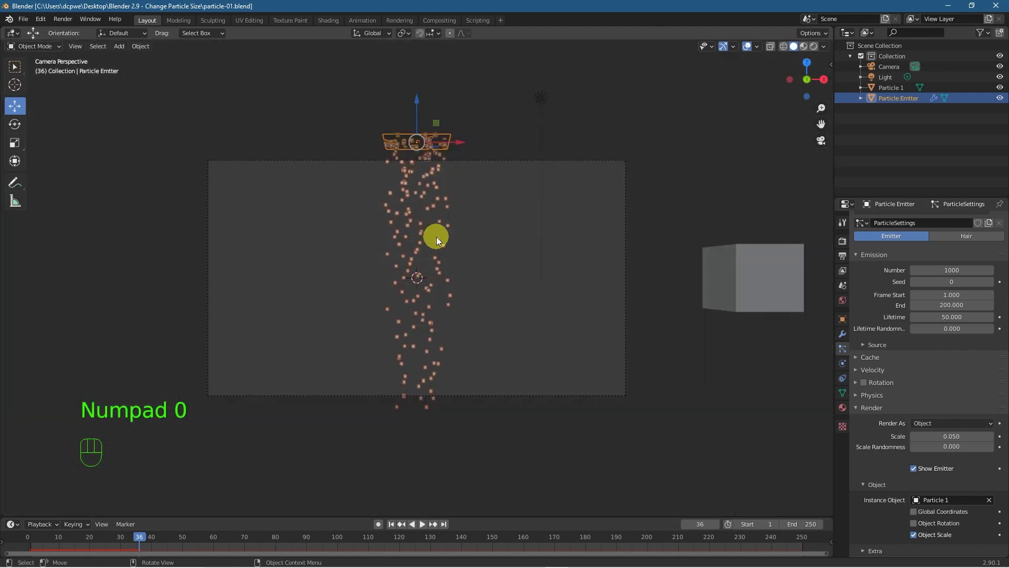
scroll(428, 238, up, 1)
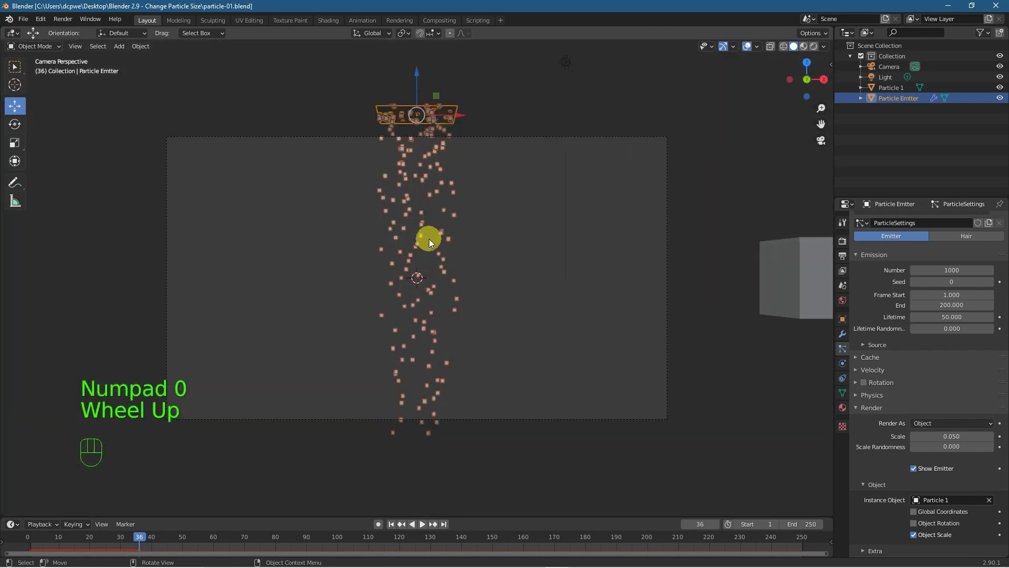
scroll(429, 239, up, 1)
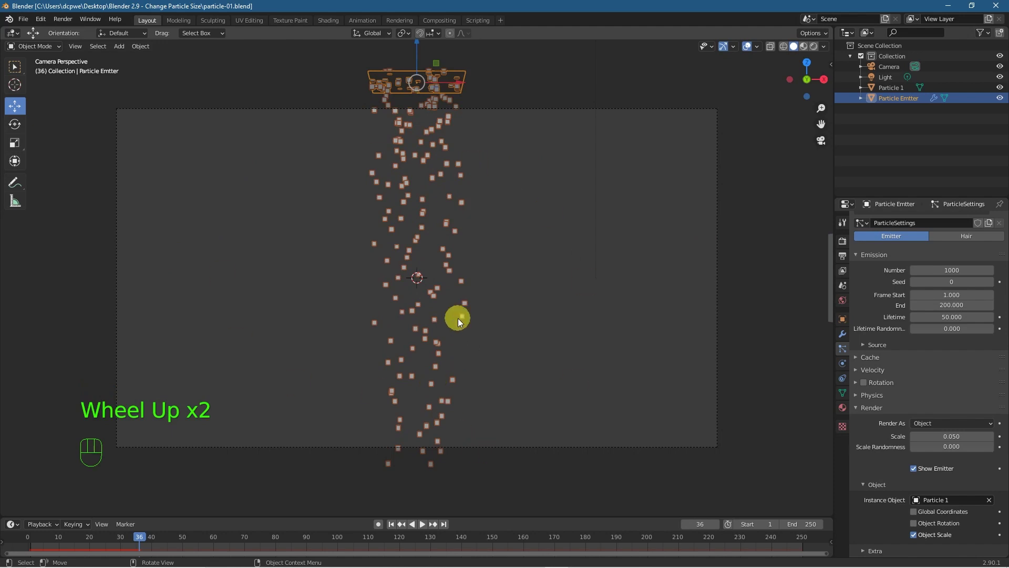
click(746, 47)
click(746, 47)
click(746, 47)
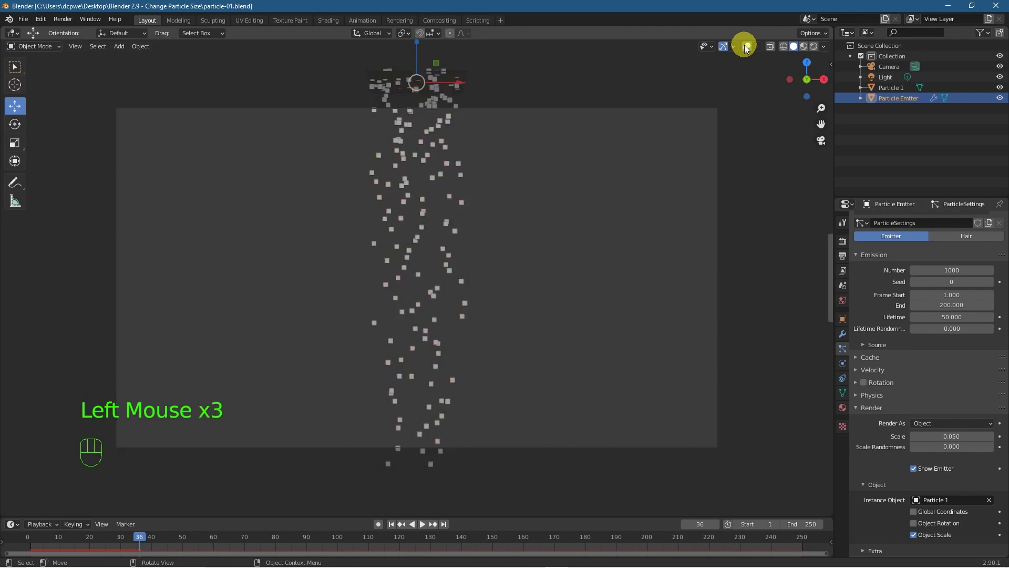
click(746, 47)
click(746, 47)
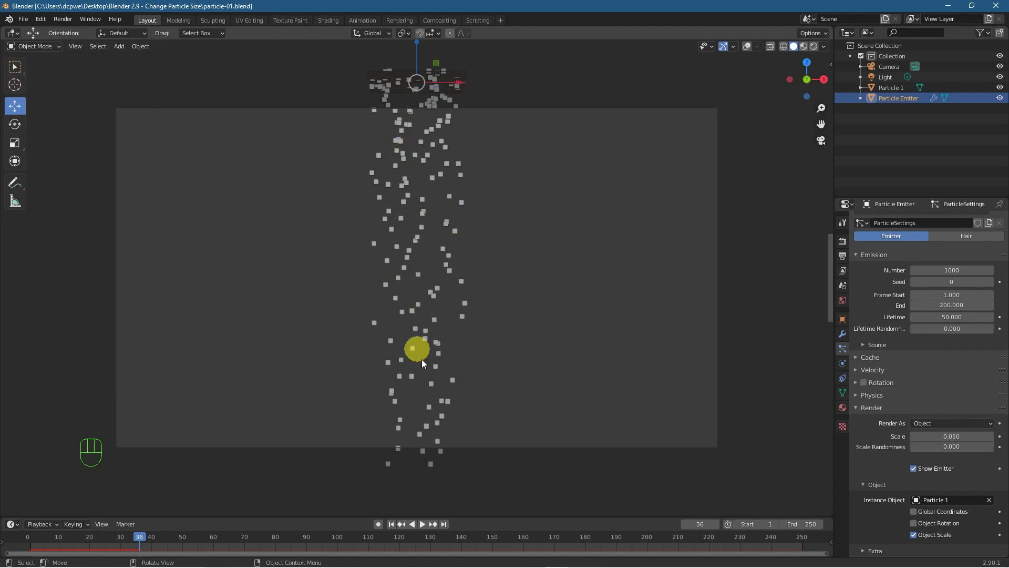
scroll(456, 245, up, 2)
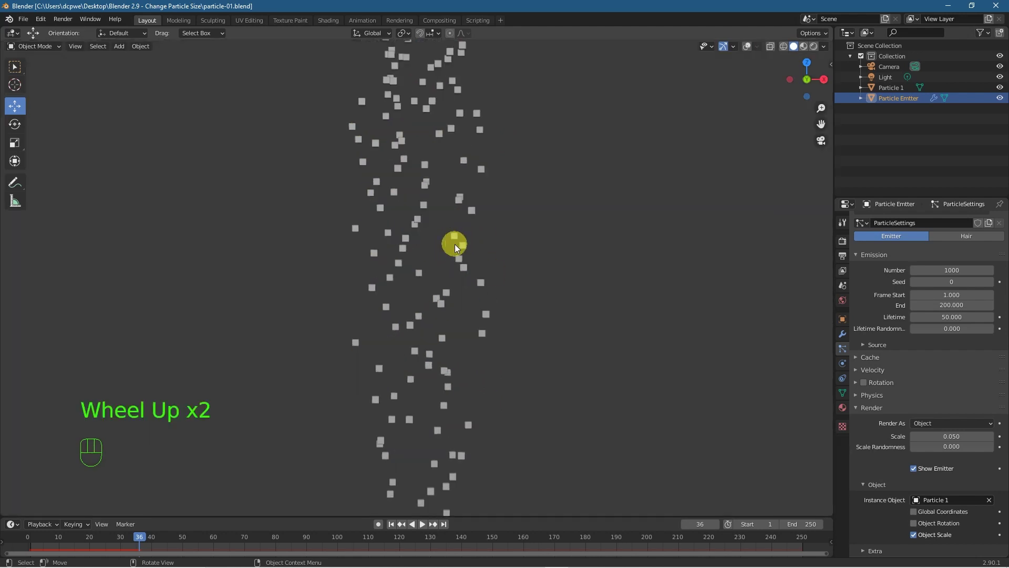
scroll(455, 244, down, 2)
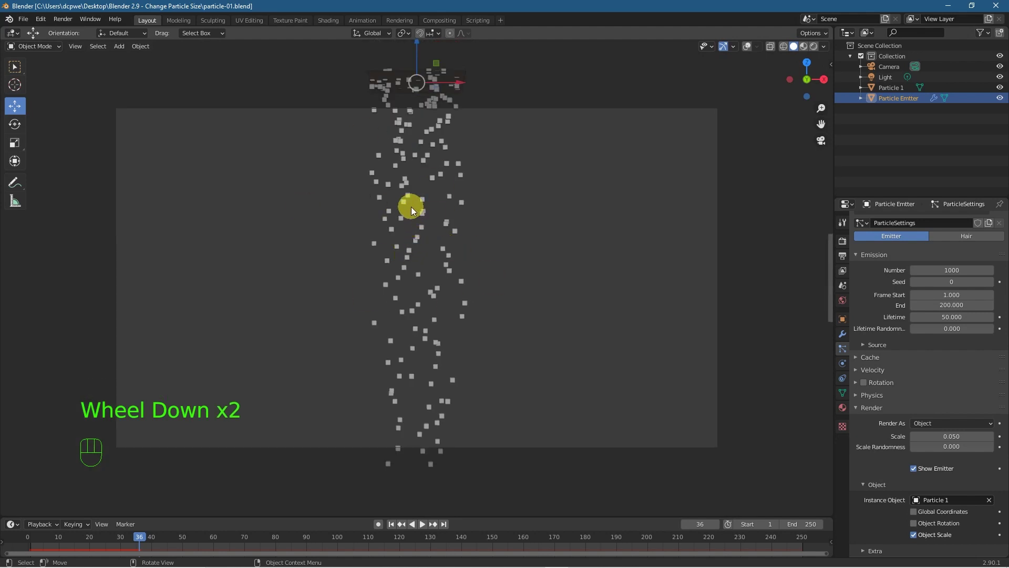
scroll(411, 207, down, 2)
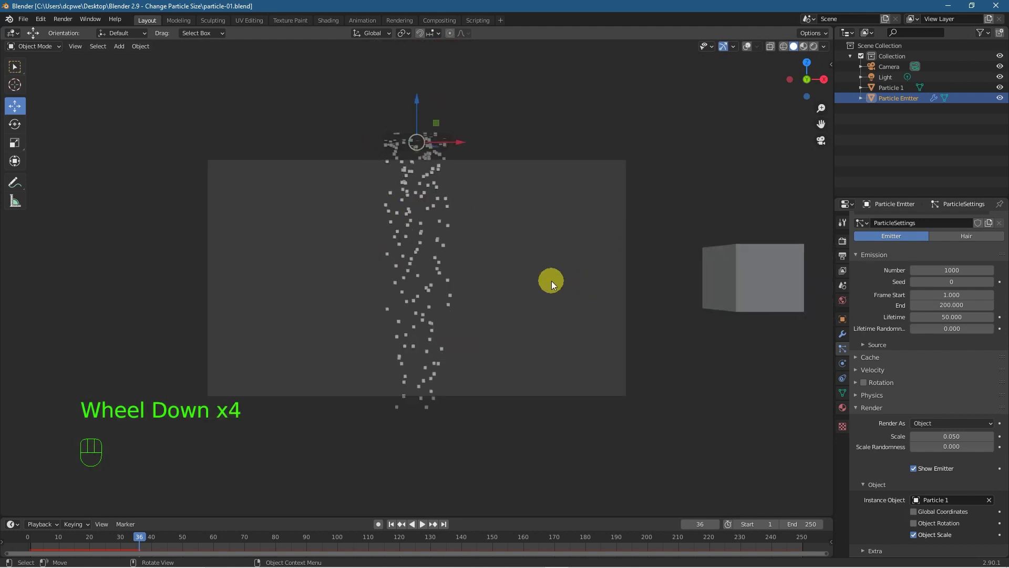
Try scaling up the Particle 1 cube to about 3.35 times its size
click(14, 105)
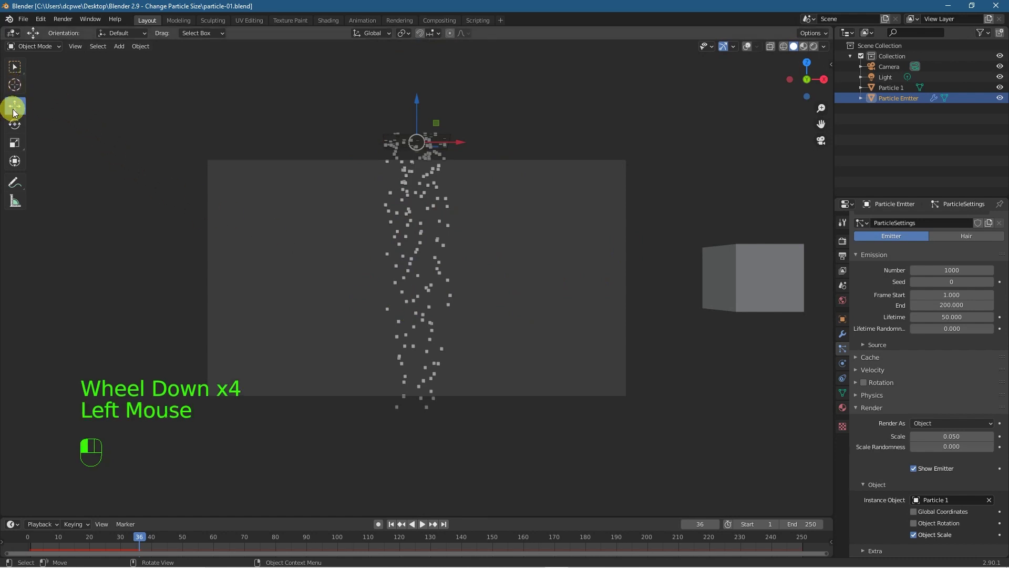
click(767, 282)
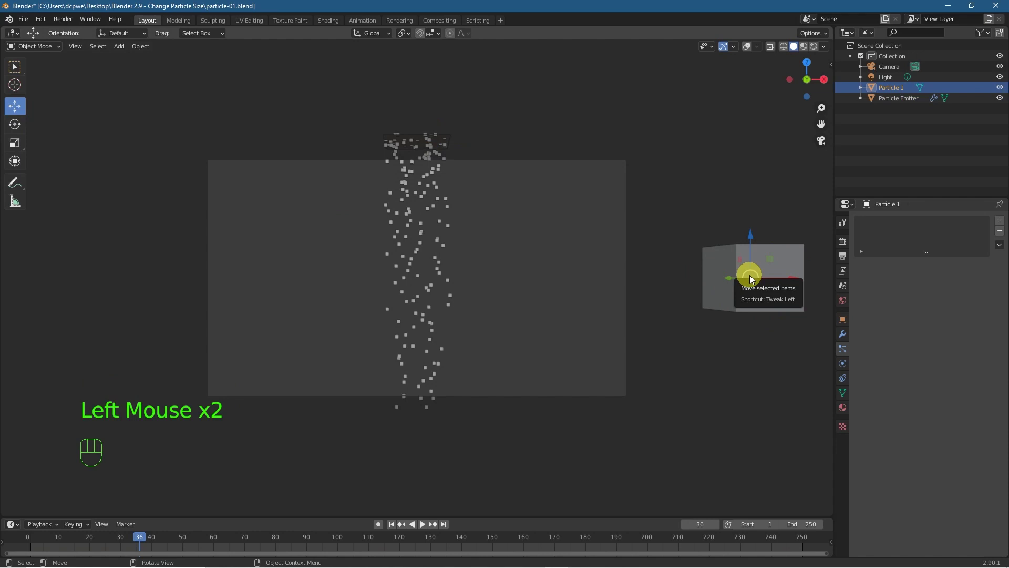
key(s)
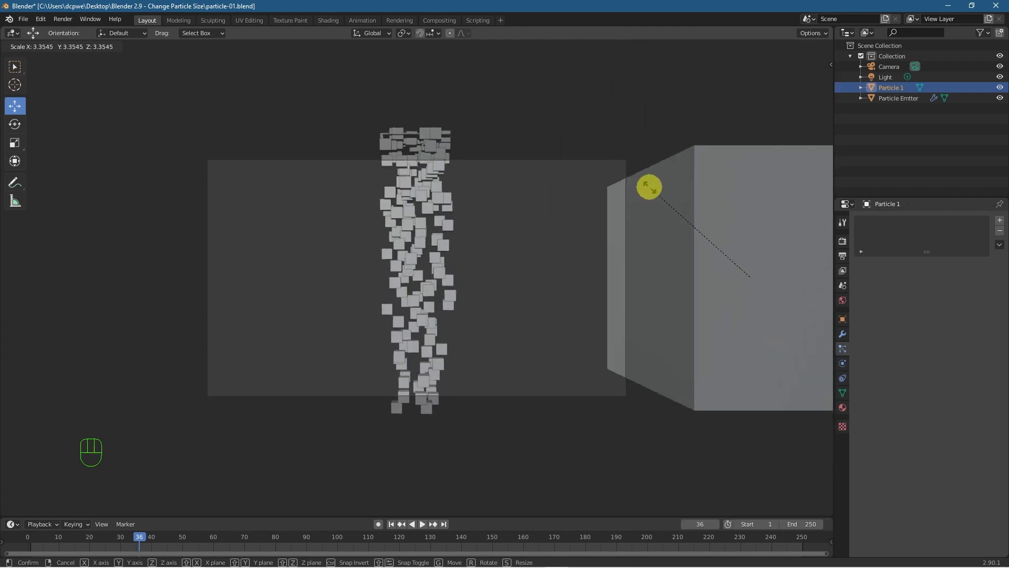
right_click(649, 187)
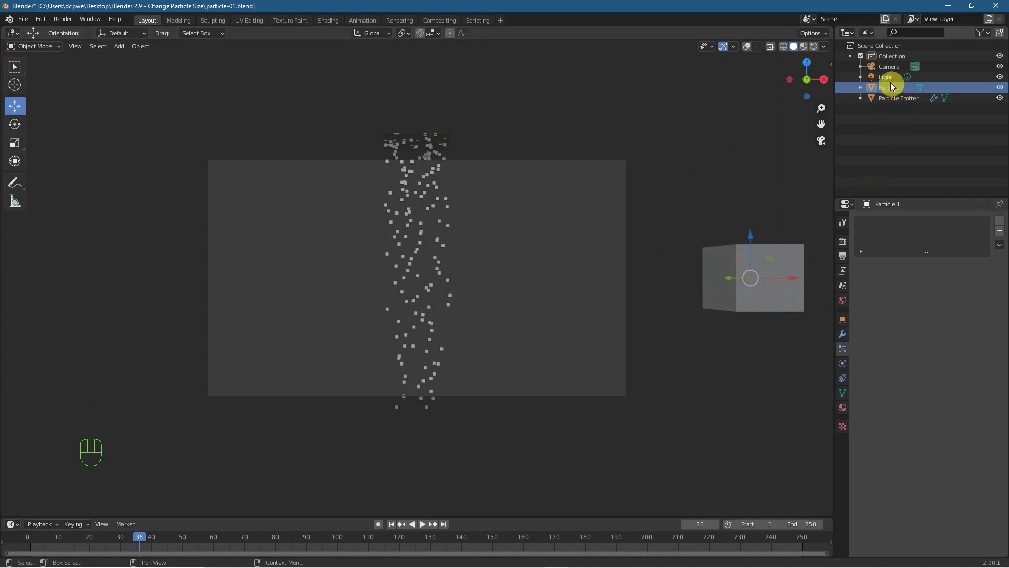
Set the particle render scale of the Particle Emitter to 0.100
click(892, 98)
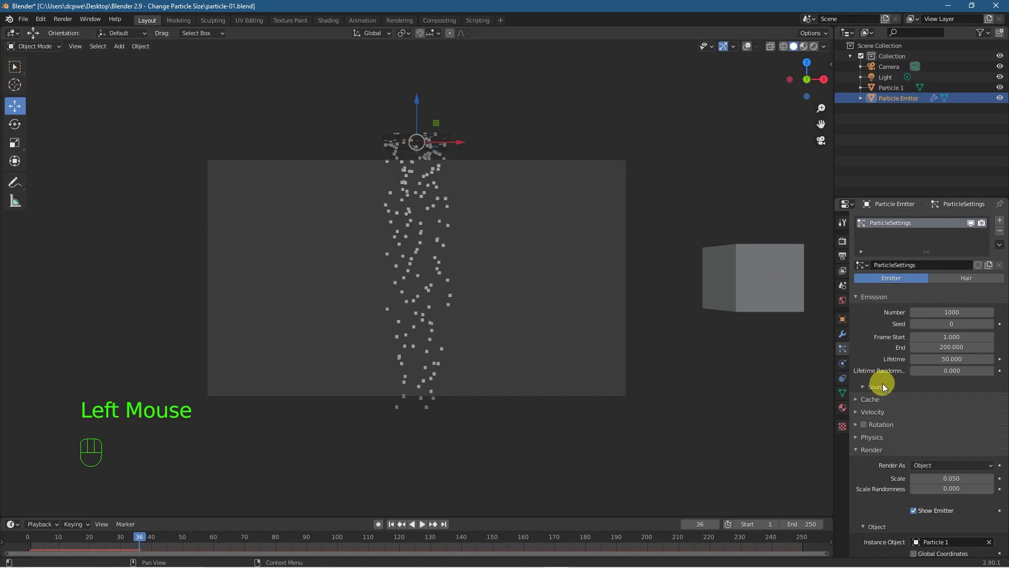
scroll(883, 382, down, 5)
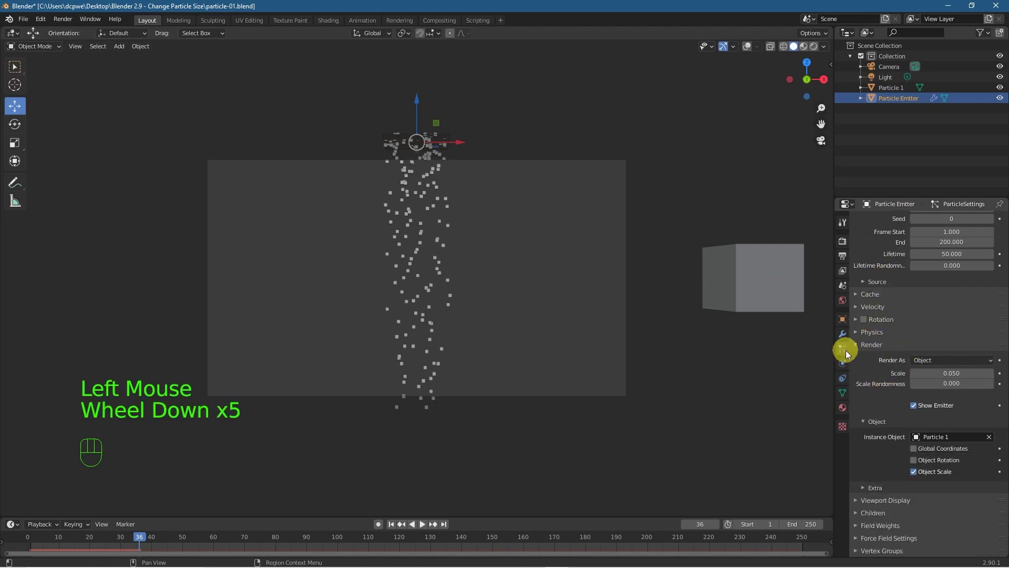
scroll(878, 451, down, 3)
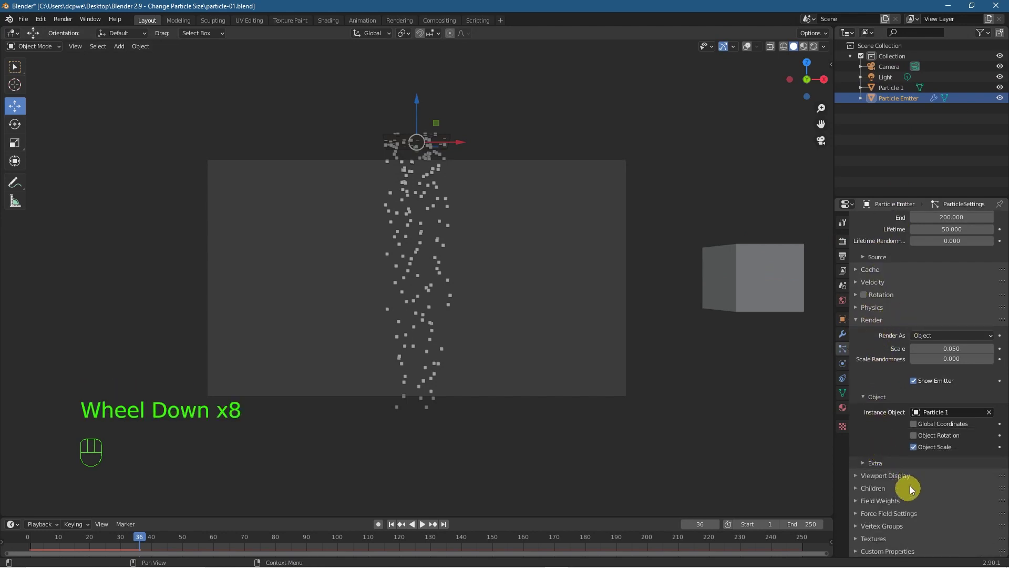
click(946, 348)
mouse_move(947, 348)
mouse_down()
mouse_move(975, 348)
mouse_move(927, 346)
mouse_up()
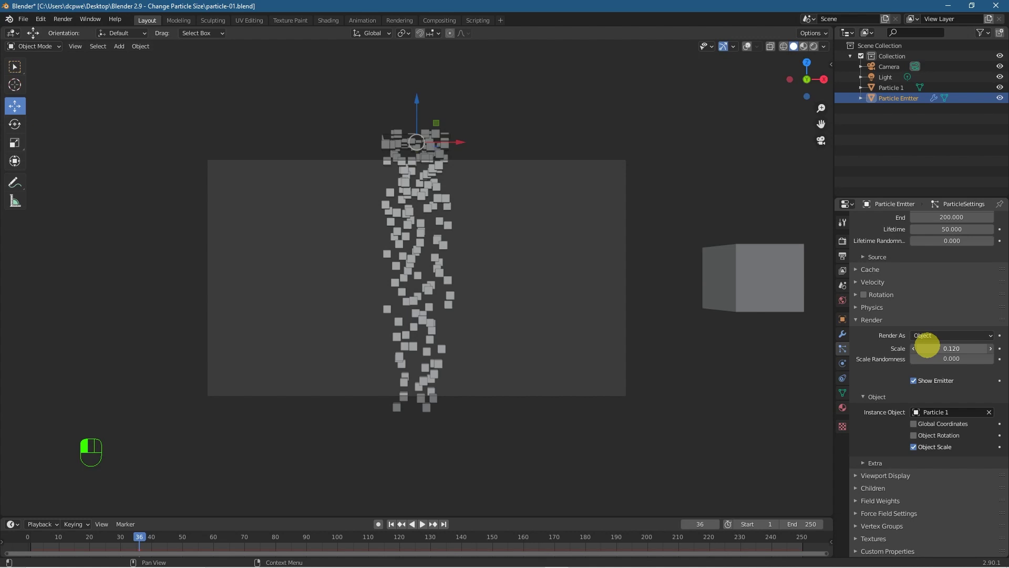
drag(927, 346, 927, 345)
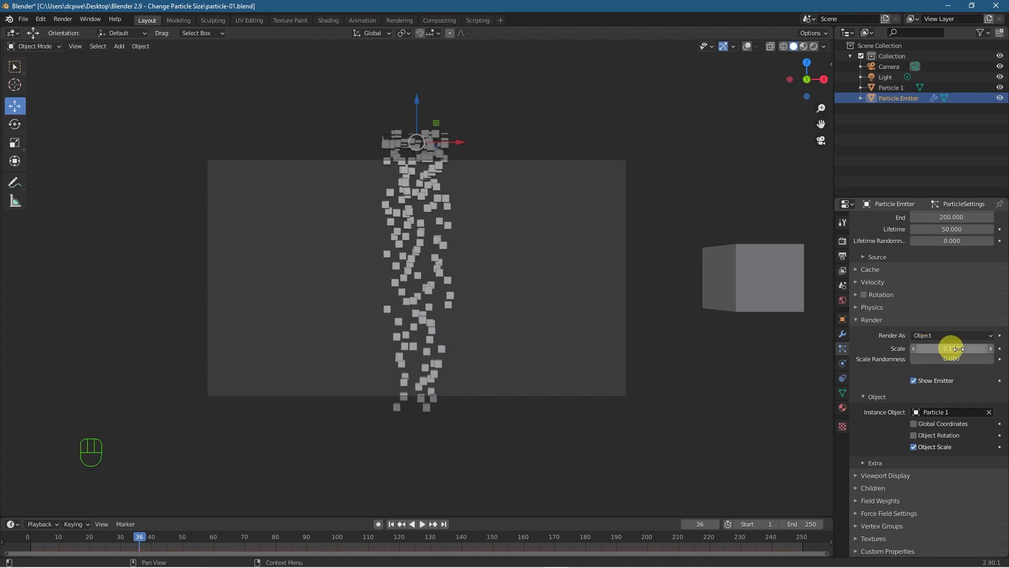
click(916, 347)
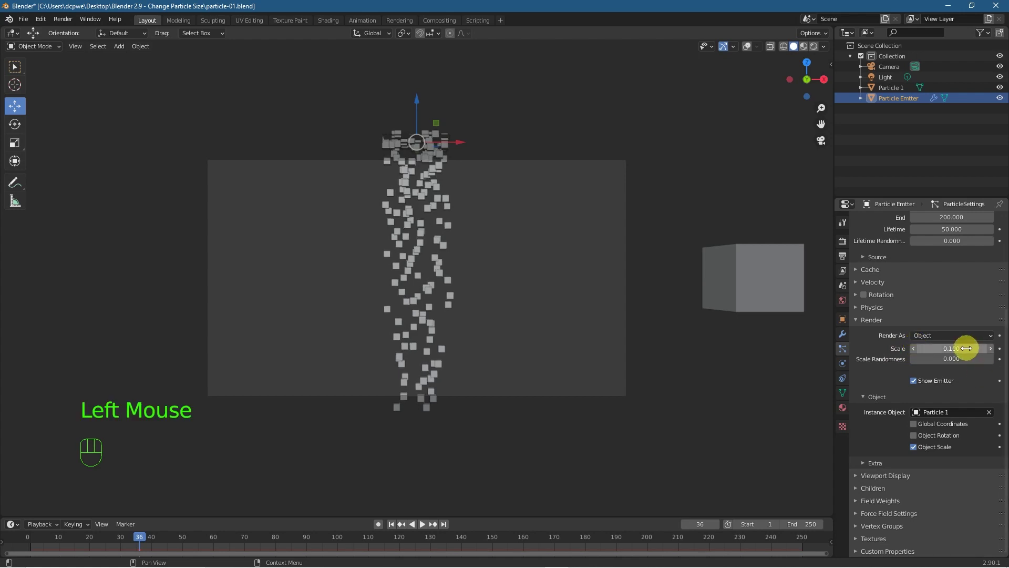
Check the enlarged cubes up close, return to the camera view and set the Scale Randomness to 1.000
middle_drag(409, 224, 421, 264)
scroll(418, 228, up, 7)
middle_drag(455, 210, 290, 209)
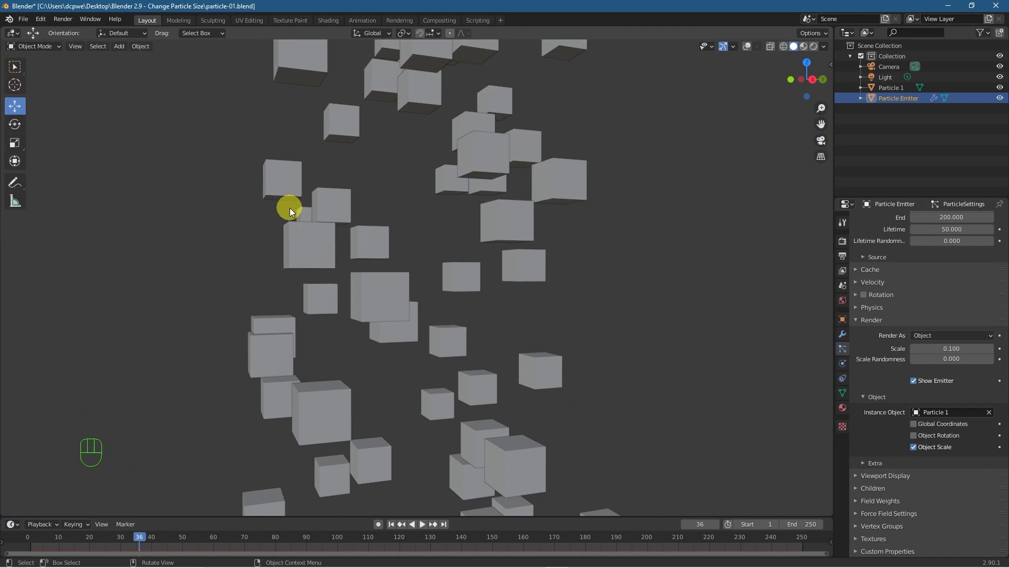
key(KP_0)
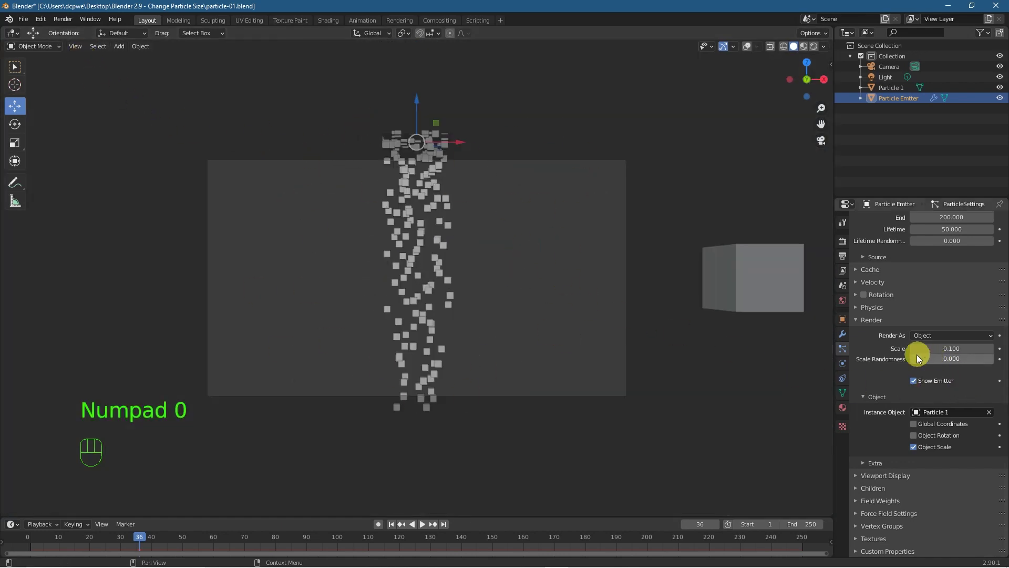
drag(978, 359, 47, 356)
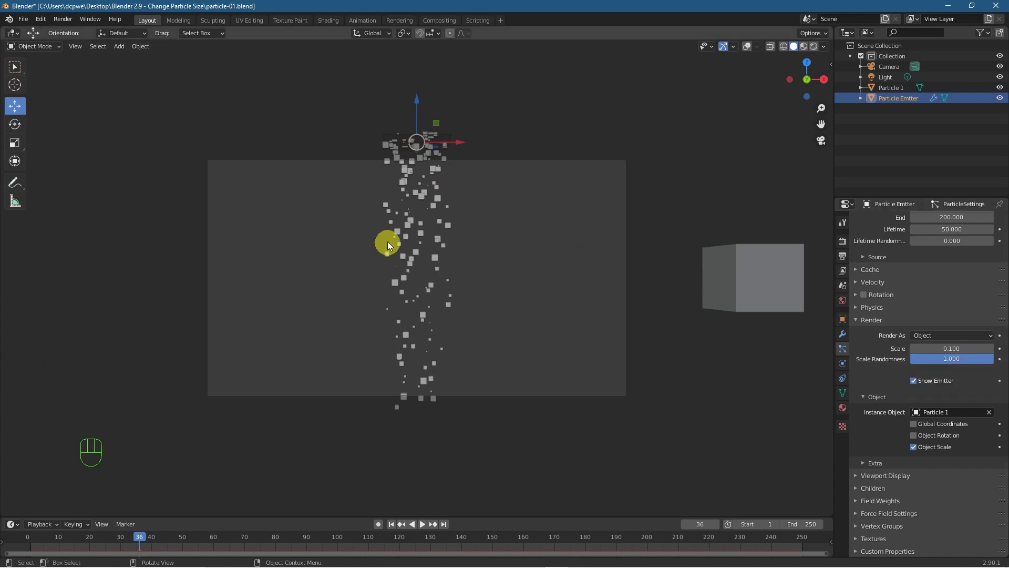
Inspect the size variation of the cube particles up close, return to the camera view and save the scene
scroll(386, 241, up, 6)
scroll(331, 213, up, 2)
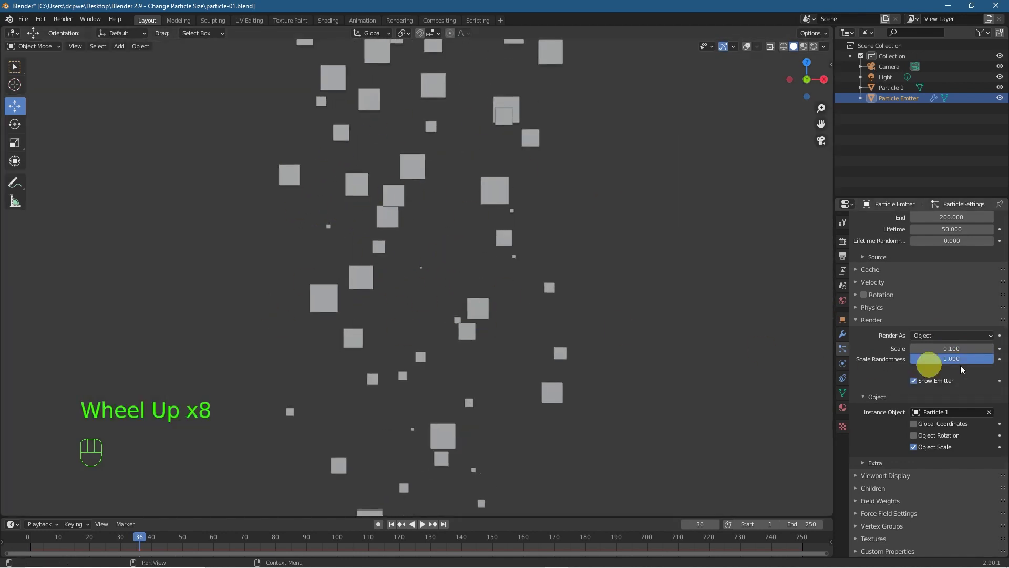
middle_drag(300, 251, 252, 202)
scroll(439, 243, up, 6)
scroll(439, 225, up, 4)
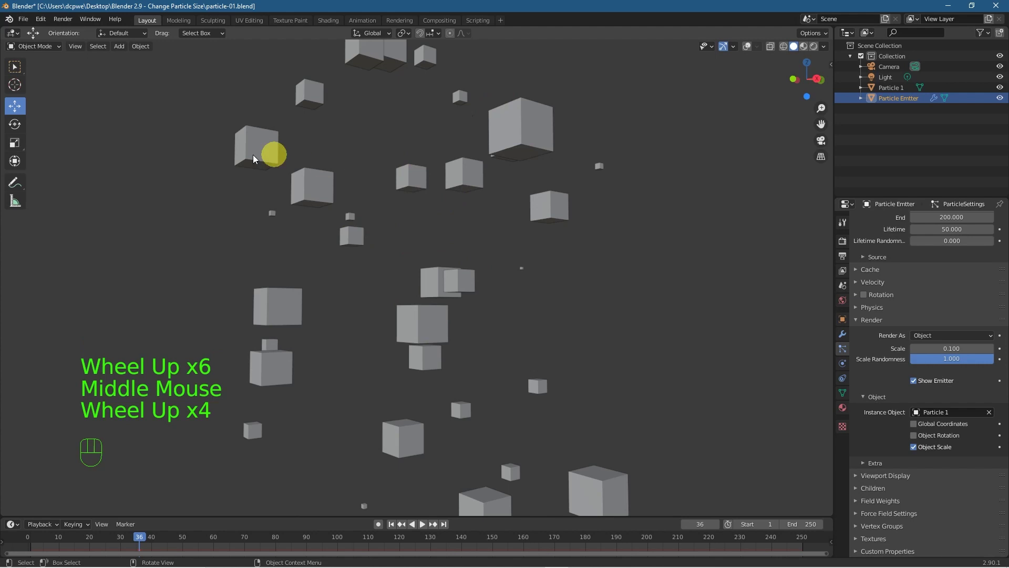
middle_drag(281, 274, 322, 278)
key(KP_0)
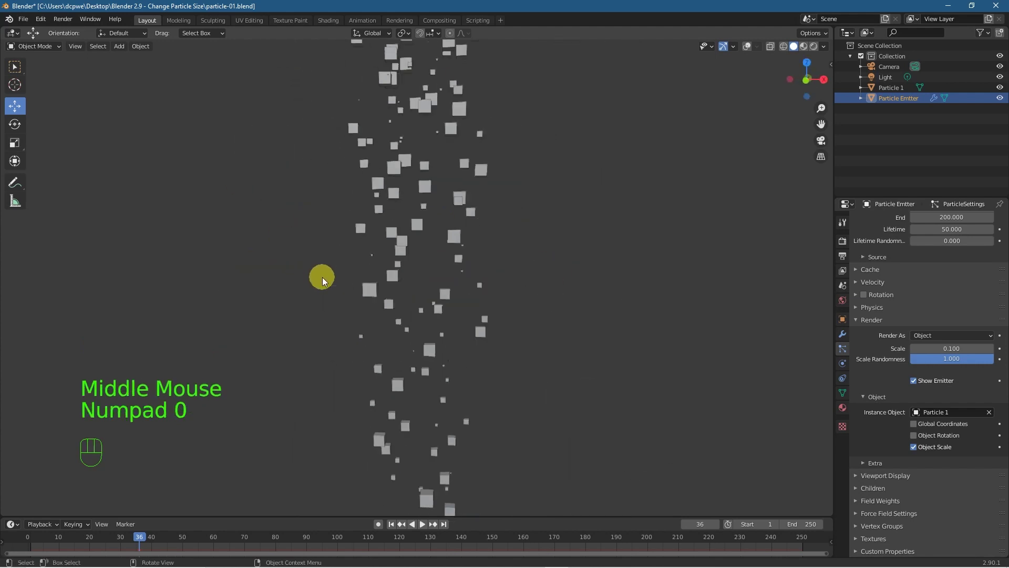
scroll(368, 260, down, 5)
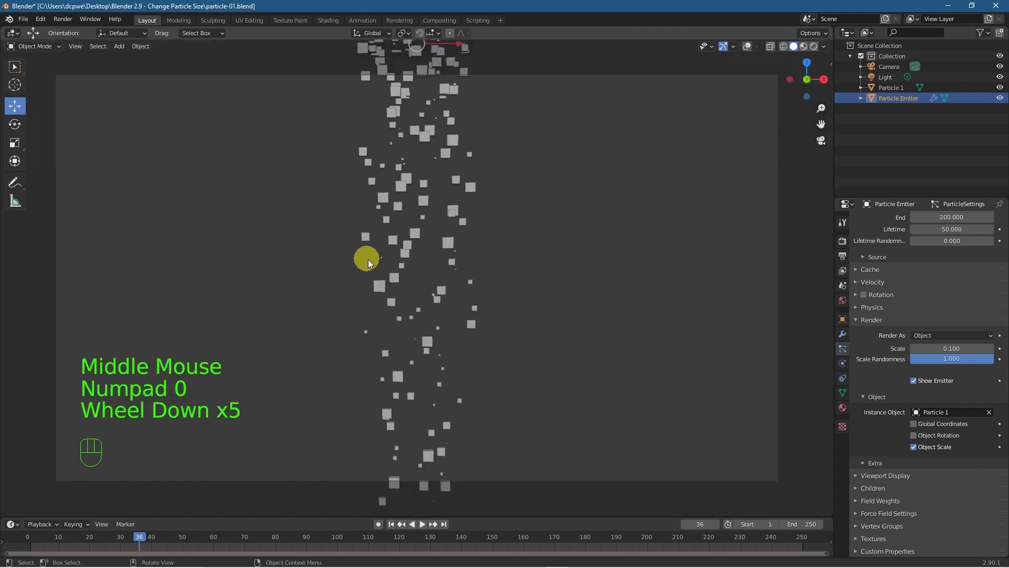
scroll(368, 260, down, 1)
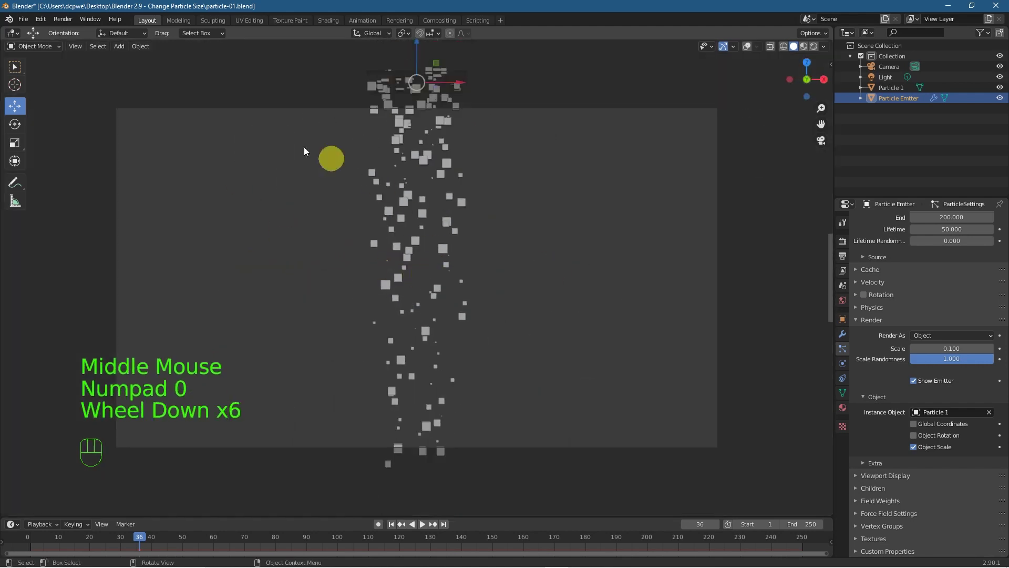
click(23, 19)
click(37, 88)
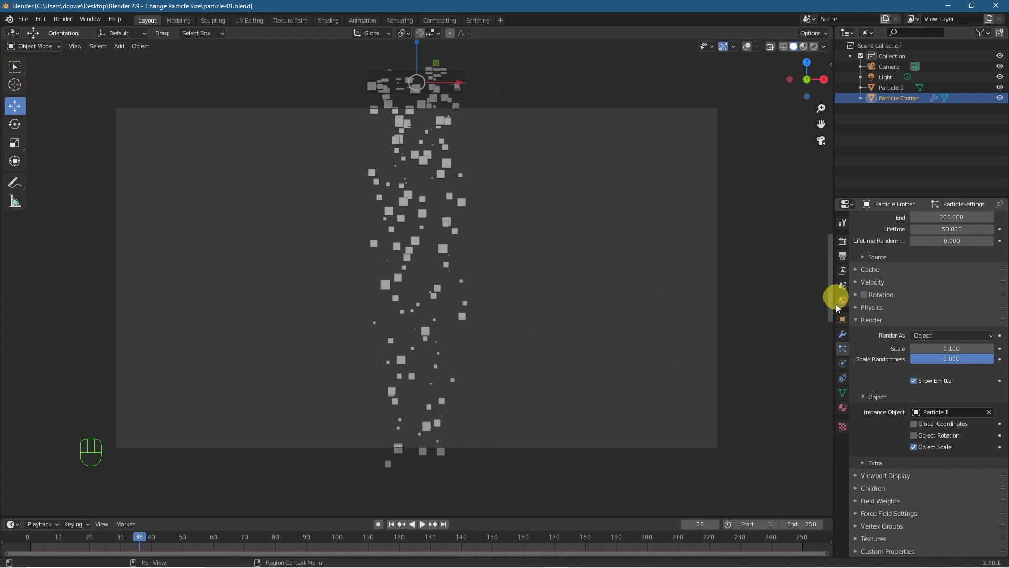
Give the Particle 1 cube a new material with an Emission surface shader
click(891, 88)
scroll(734, 272, down, 2)
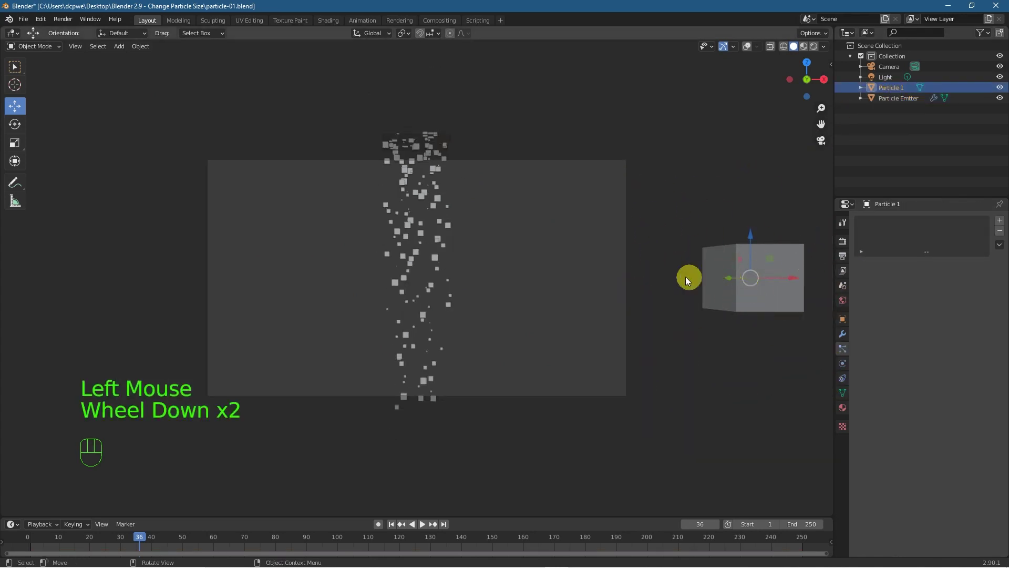
scroll(678, 276, up, 2)
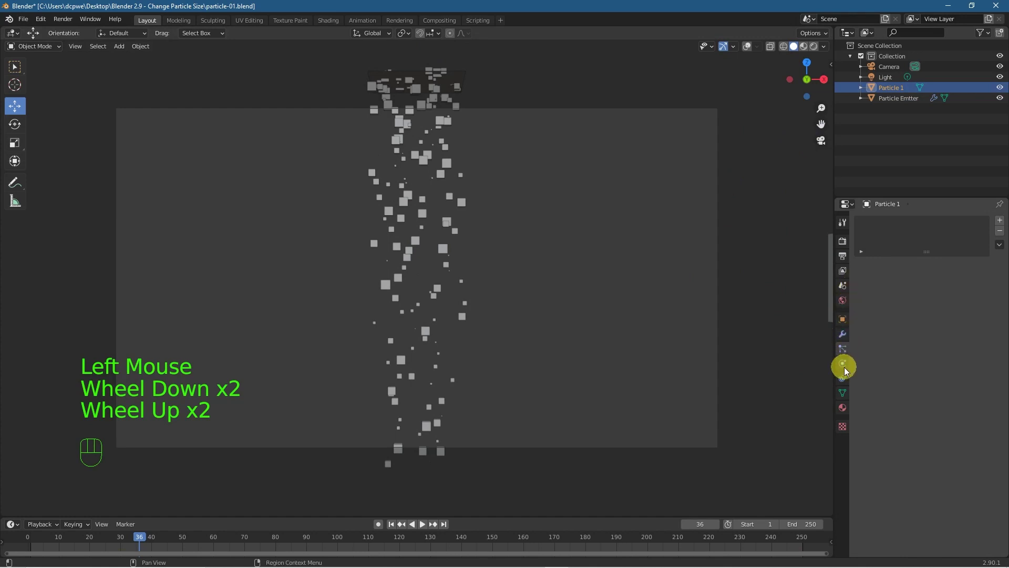
click(841, 408)
click(926, 265)
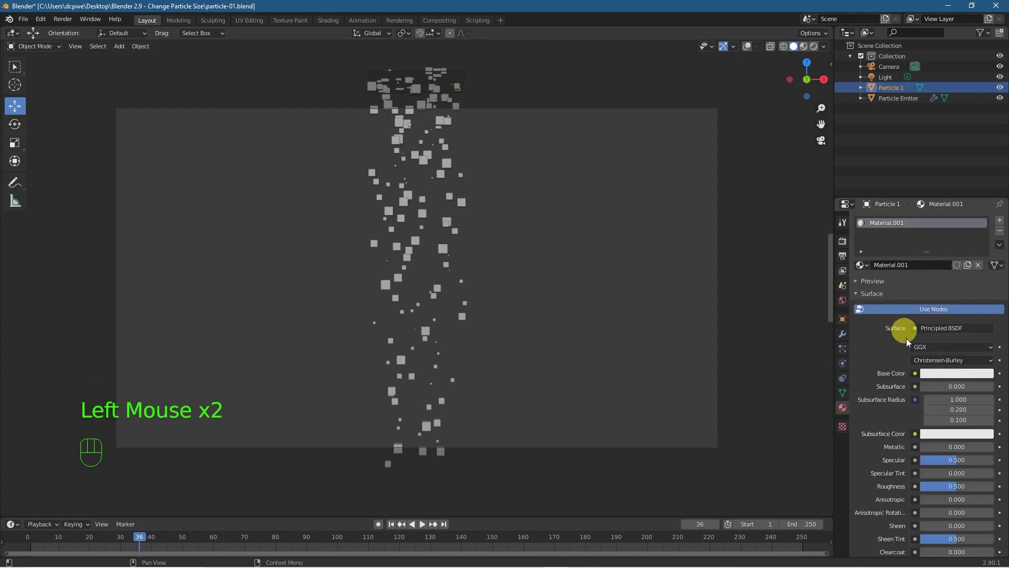
click(936, 326)
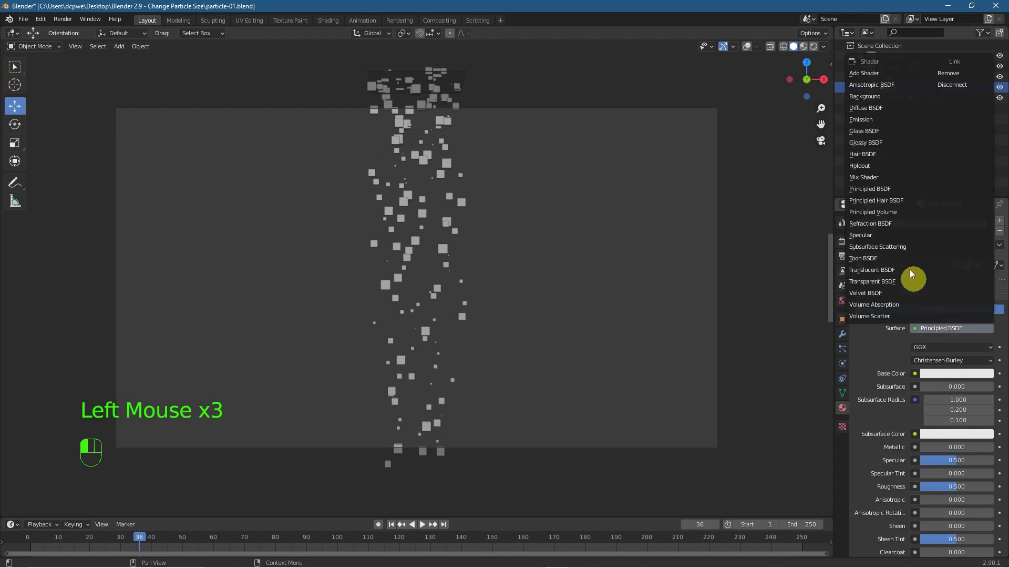
click(878, 119)
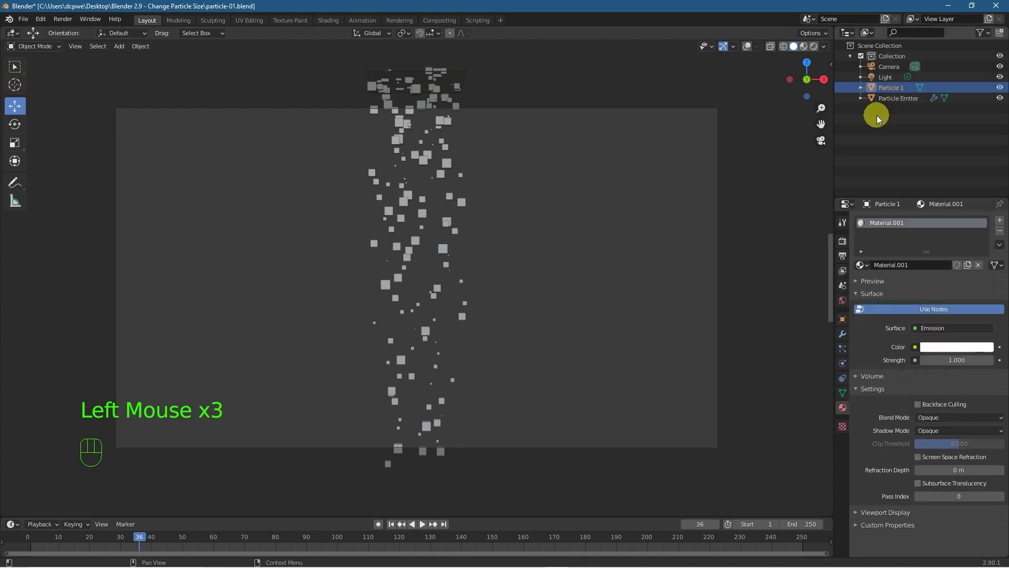
click(945, 328)
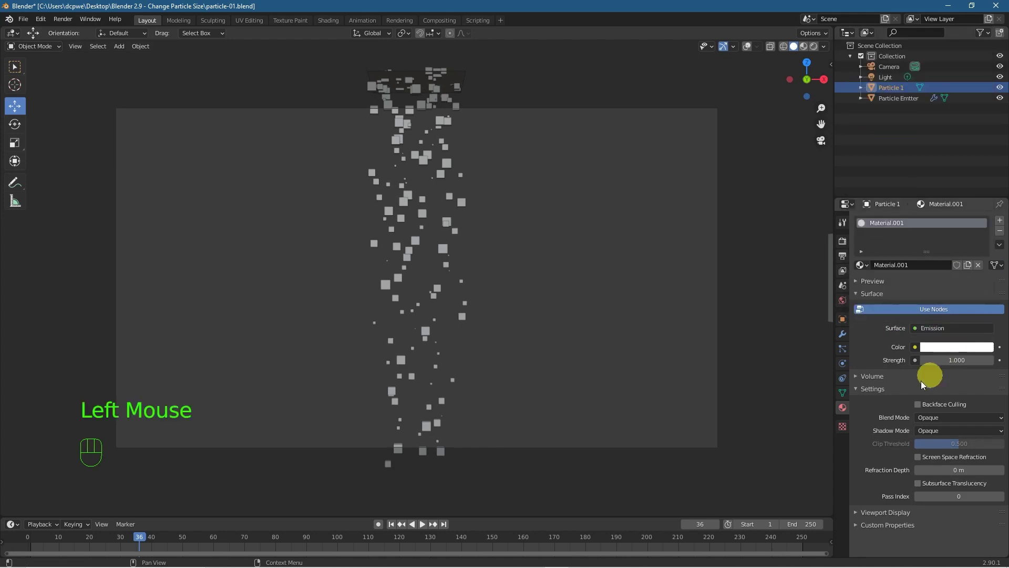
Set the emission strength to 5 and the emission color to a bright cyan-blue
double_click(962, 360)
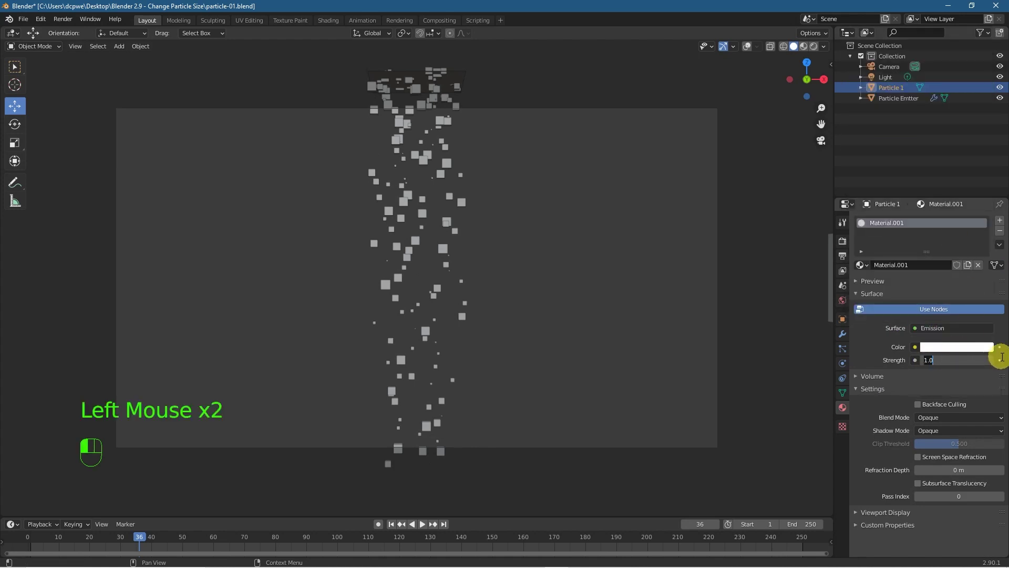
text(5)
click(935, 349)
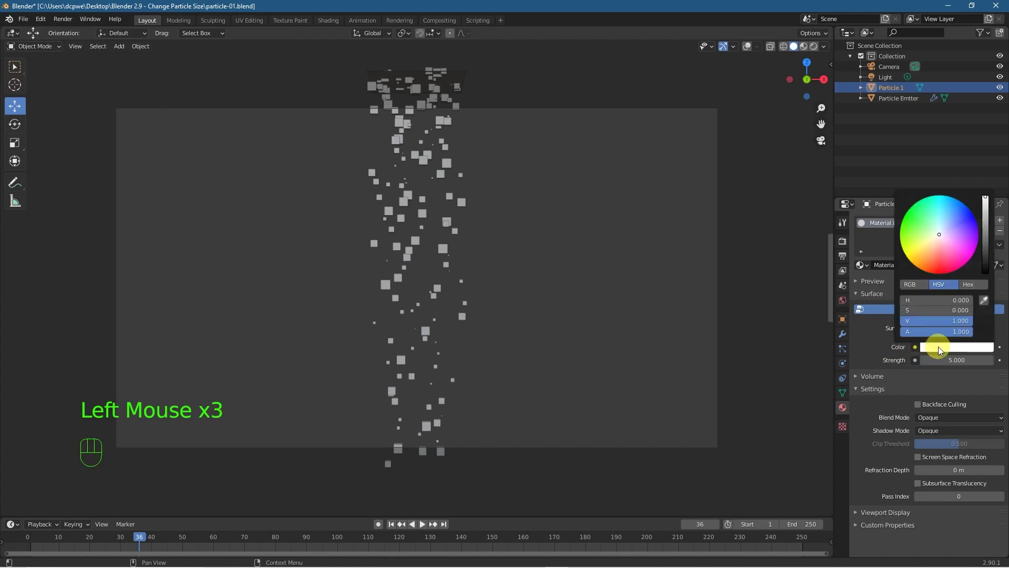
click(955, 348)
drag(950, 224, 954, 180)
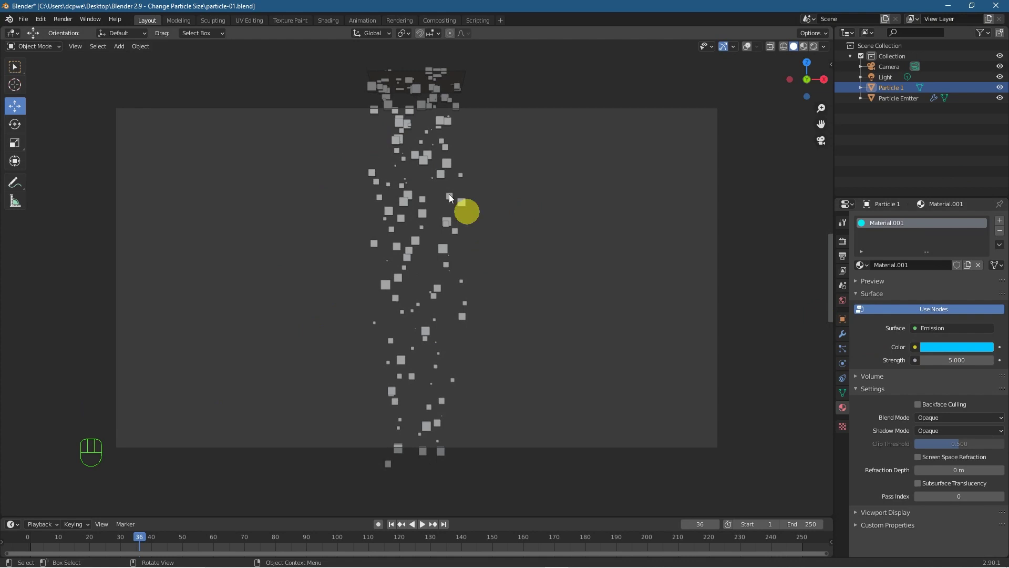
Switch the viewport to Rendered shading, inspect the emissive cubes up close and return to the camera view
click(814, 48)
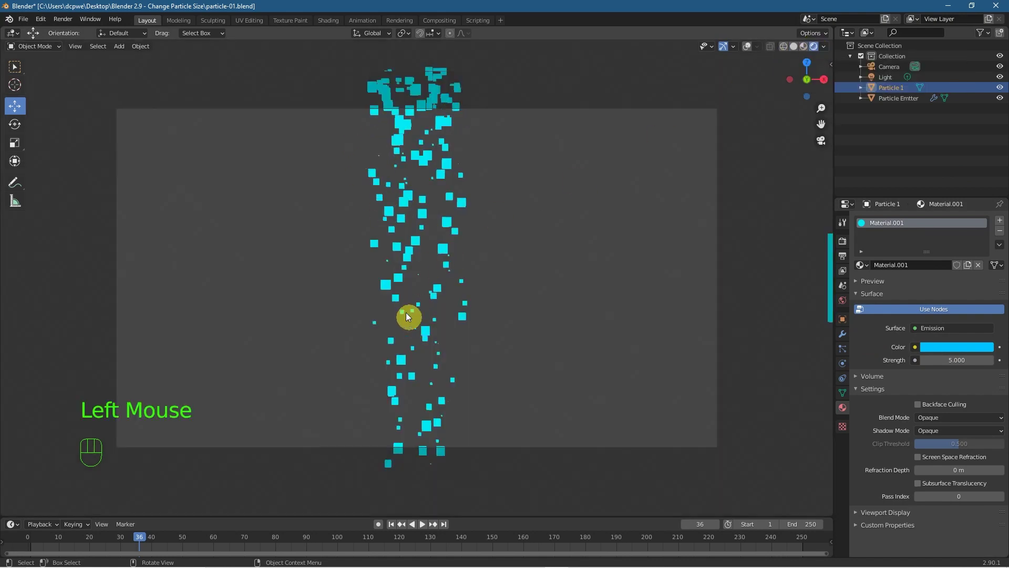
scroll(324, 231, up, 3)
middle_drag(324, 228, 294, 208)
scroll(452, 243, up, 8)
key(KP_0)
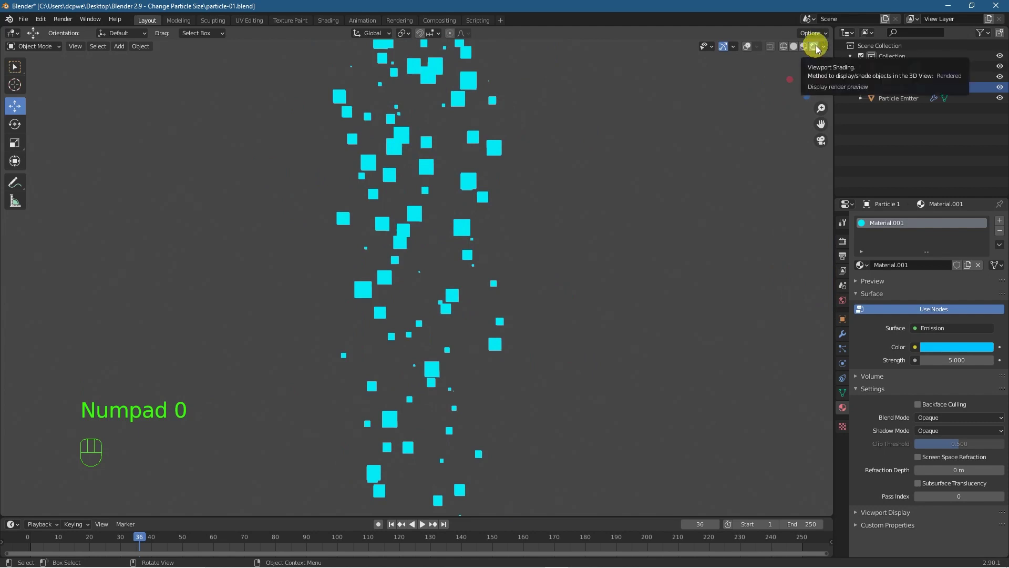
Save the scene and bring the full camera frame back into view
click(23, 20)
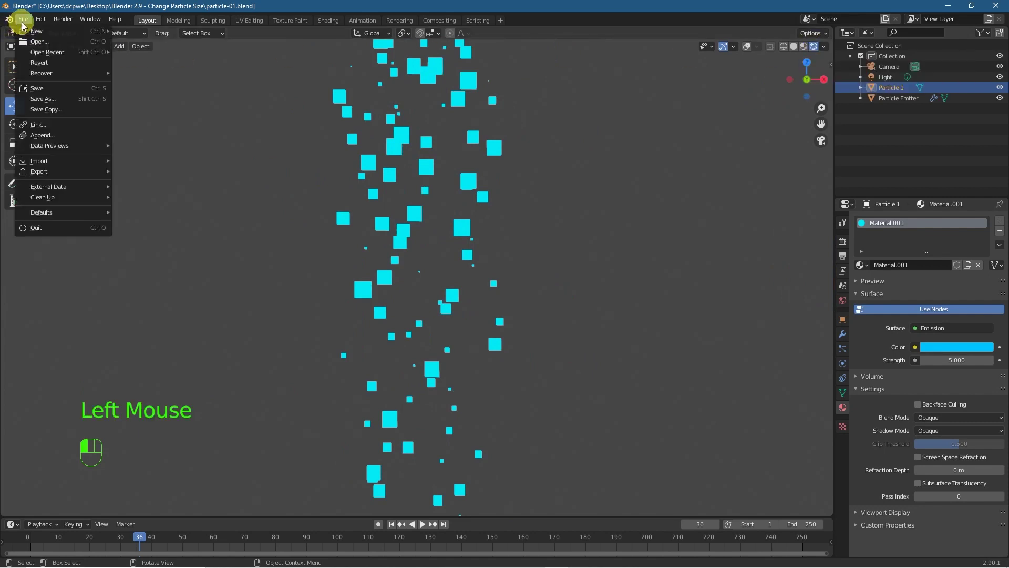
click(36, 88)
scroll(433, 232, down, 5)
scroll(436, 238, up, 1)
scroll(436, 238, up, 1)
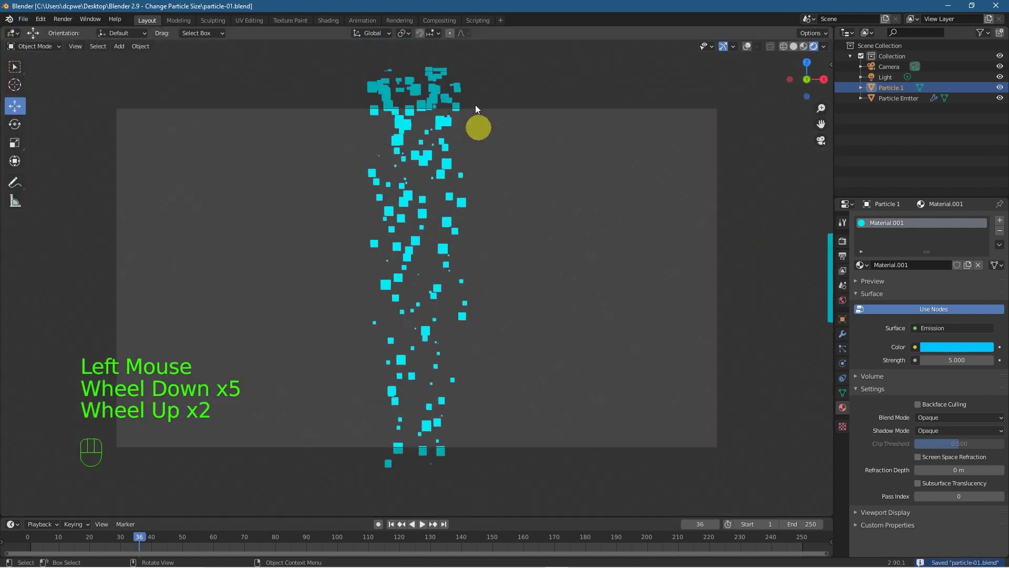
Enable Bloom in the Eevee render settings and expand its options
click(843, 242)
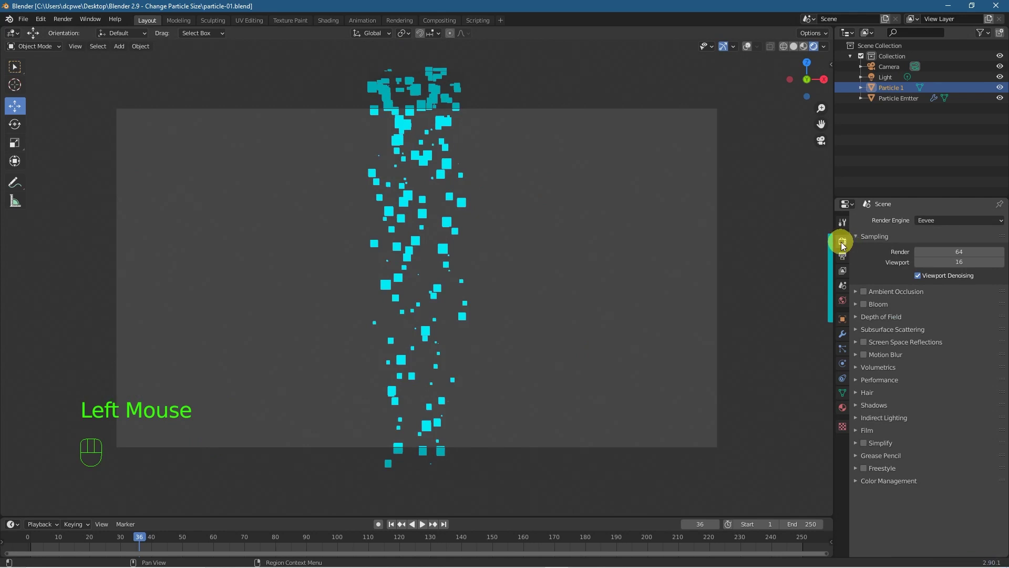
click(864, 305)
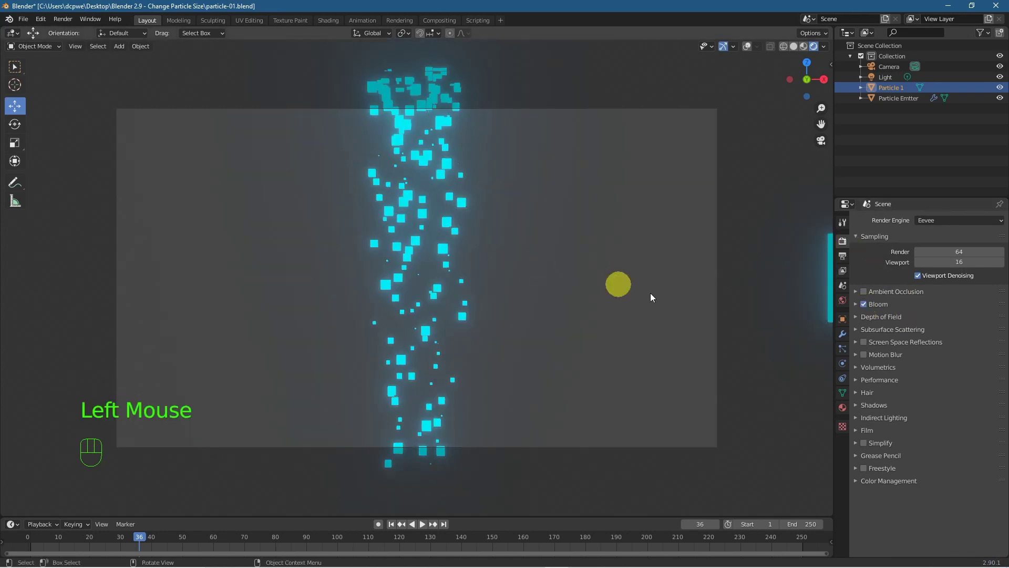
click(856, 304)
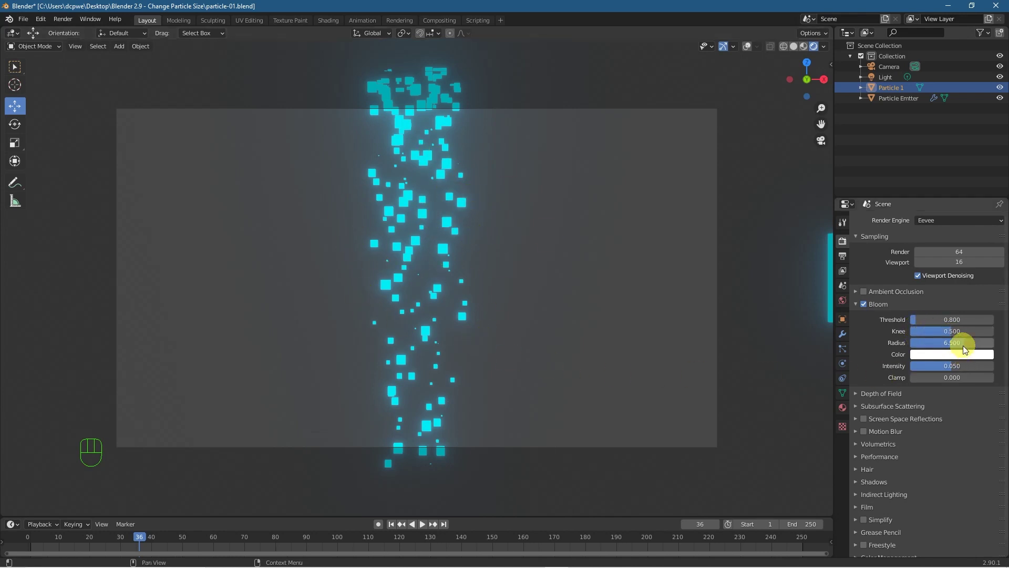
Lower the Bloom radius to about 1.9 and inspect the glow around the cubes up close
drag(961, 345, 913, 340)
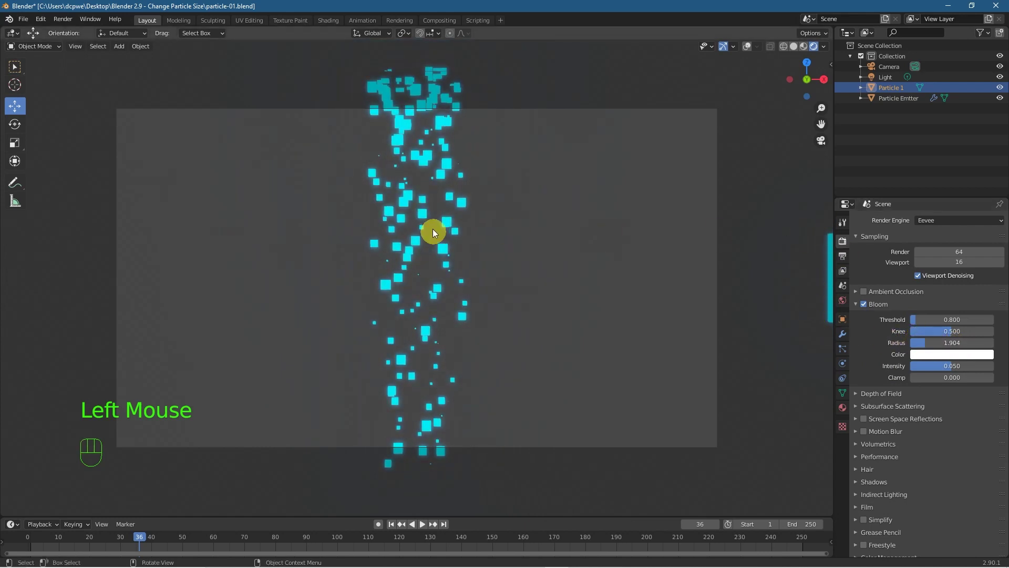
scroll(424, 254, up, 7)
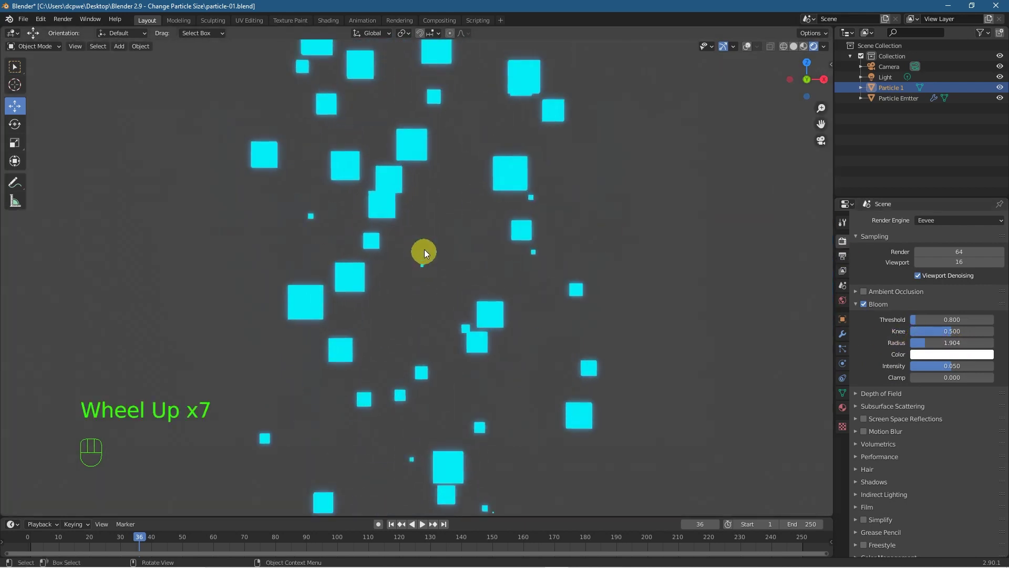
scroll(371, 268, down, 3)
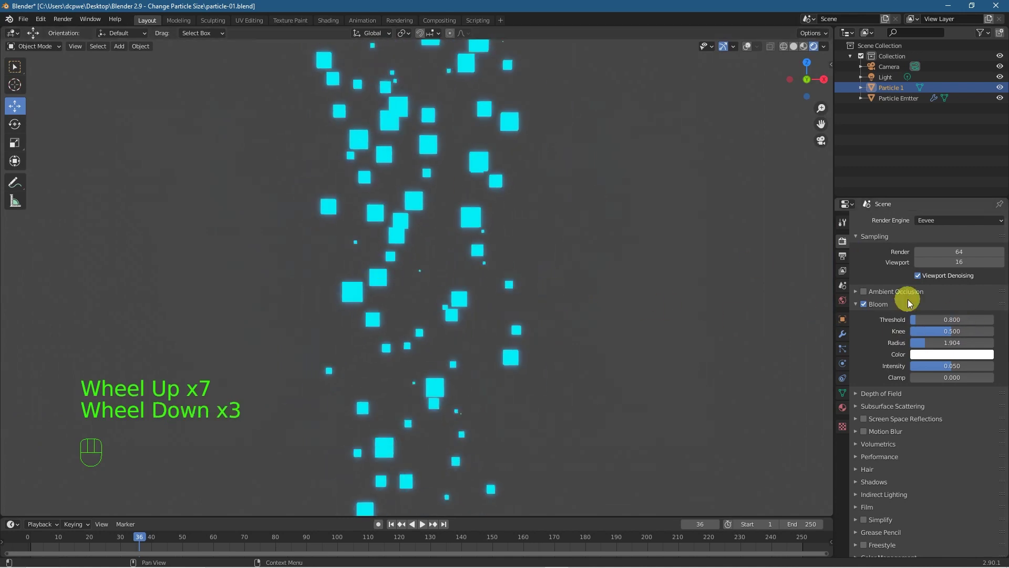
Set the world background color to black and check the glowing cubes against it from afar and up close
click(842, 300)
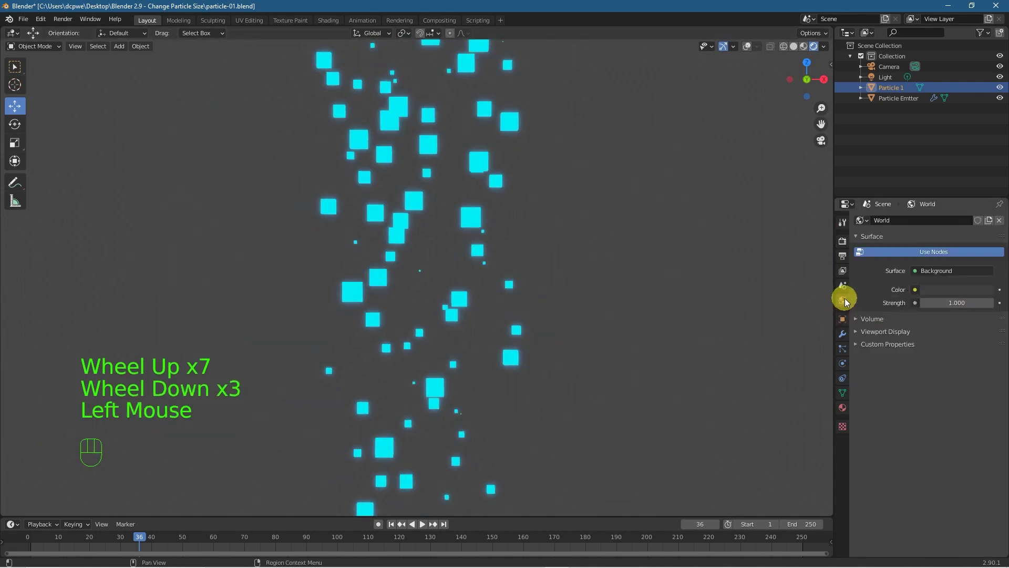
click(947, 294)
drag(985, 196, 985, 225)
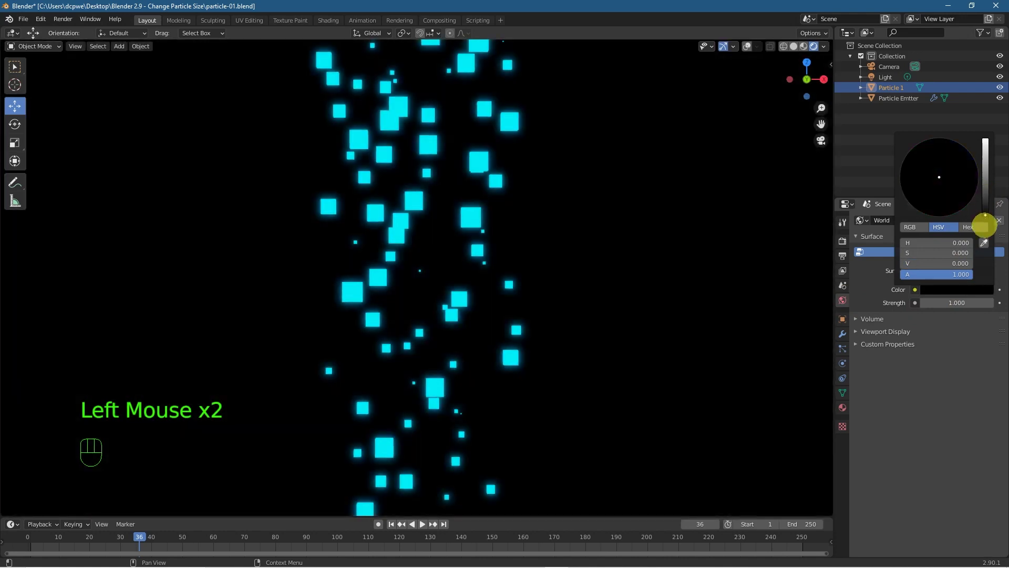
scroll(416, 243, down, 5)
scroll(419, 249, up, 1)
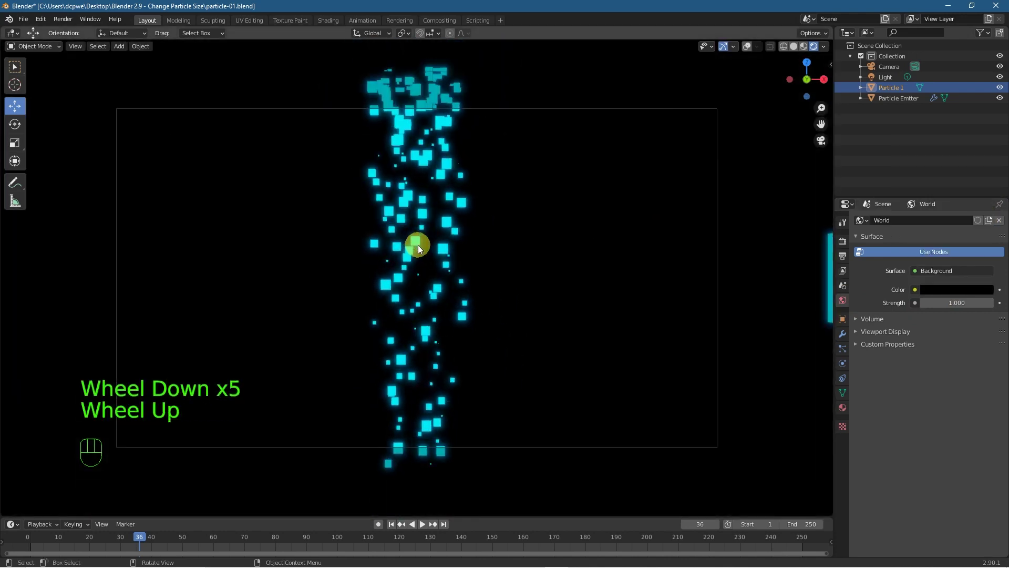
scroll(418, 246, up, 2)
scroll(442, 209, up, 5)
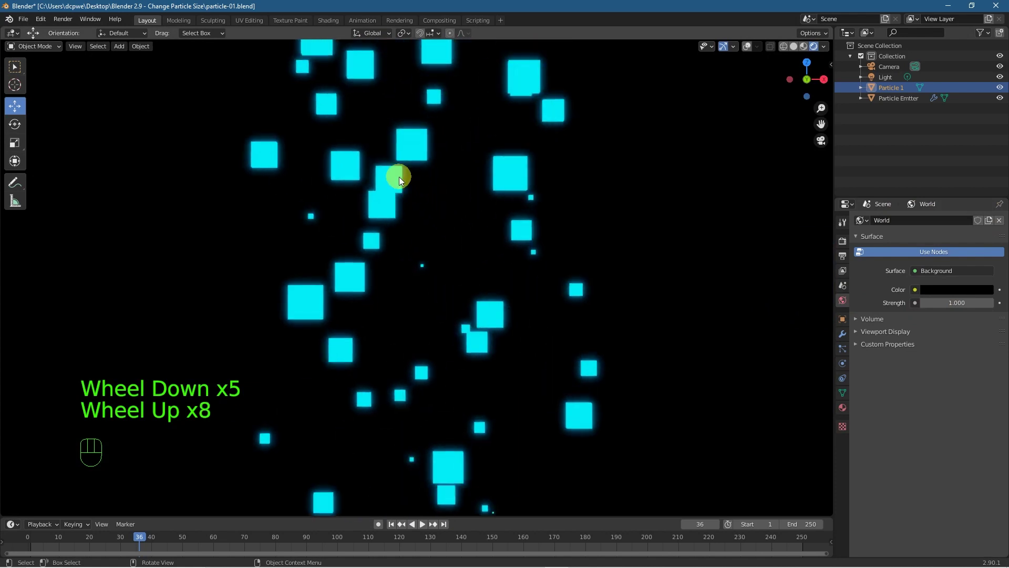
Set the Bloom radius to about 2.65 in the Eevee render settings
scroll(450, 241, down, 3)
click(844, 239)
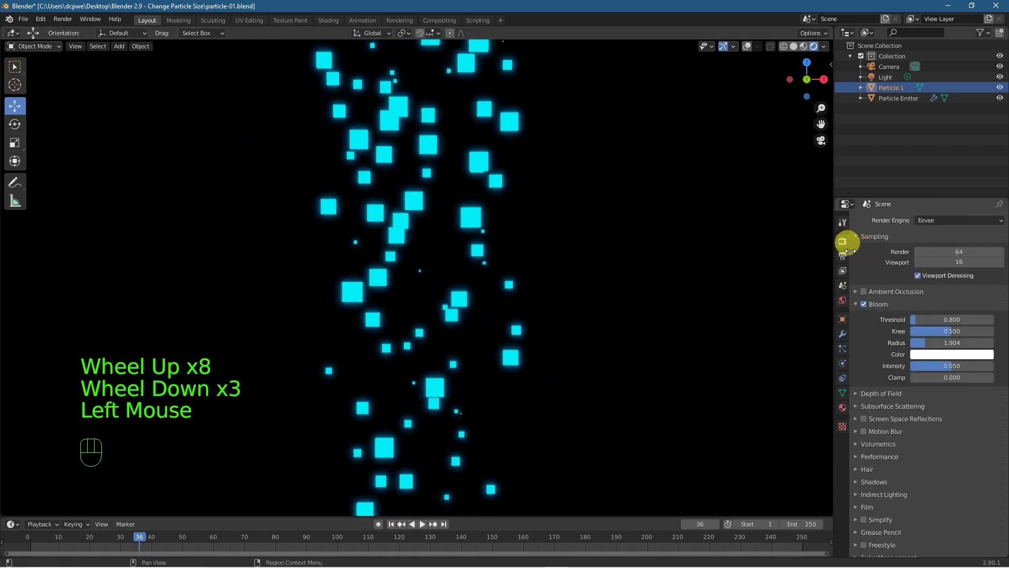
mouse_move(918, 343)
mouse_down()
mouse_move(953, 339)
mouse_move(925, 335)
mouse_move(933, 335)
mouse_up()
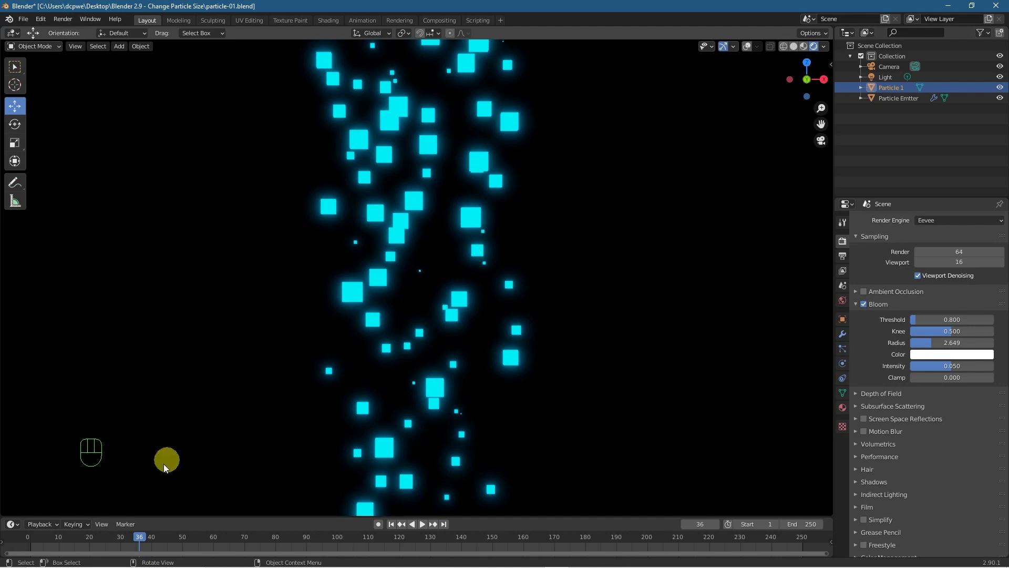
Play the particle animation from frame 1 in the full camera view, then stop and return to the first frame
click(391, 524)
scroll(394, 331, down, 4)
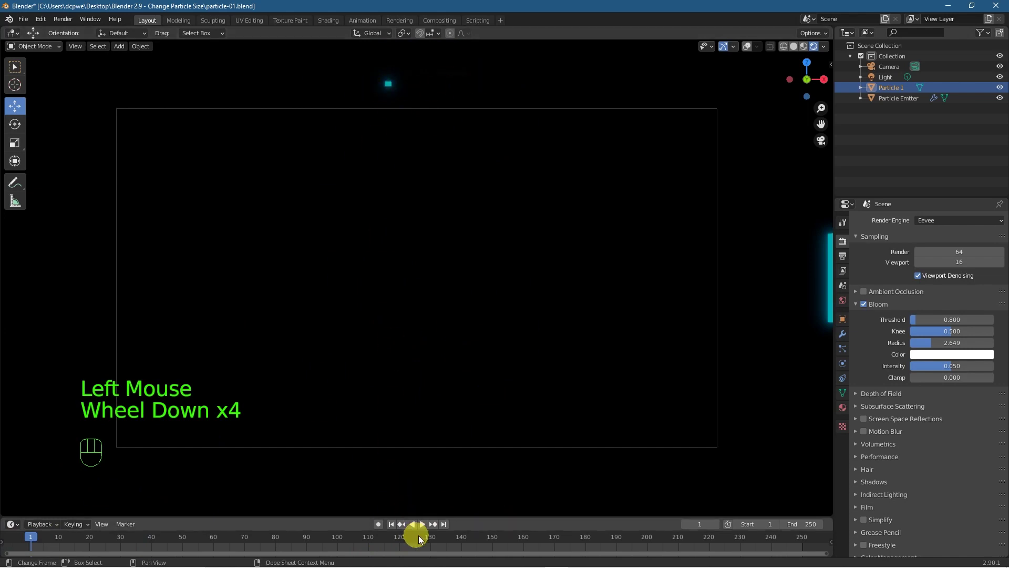
click(426, 524)
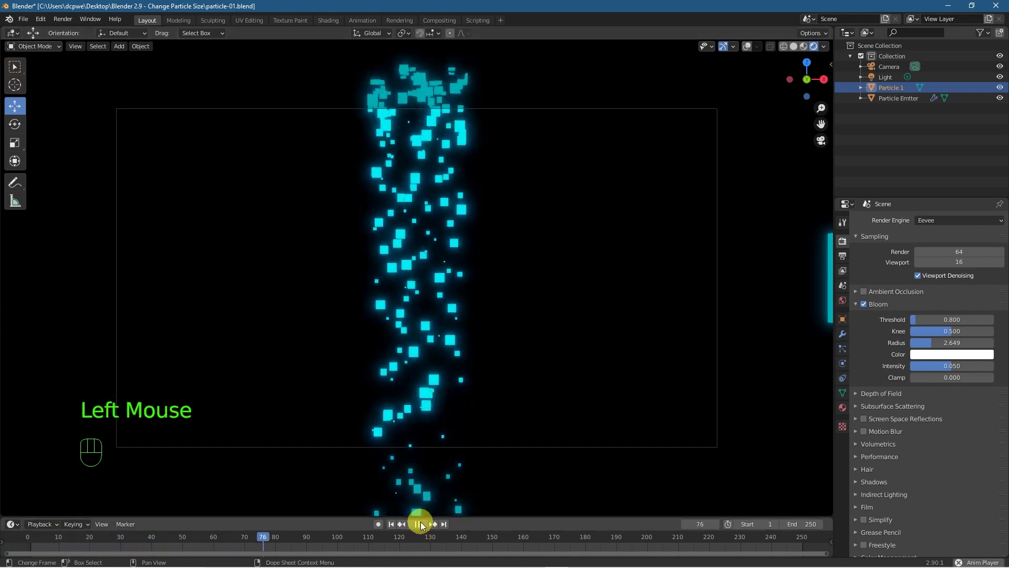
click(417, 524)
click(391, 524)
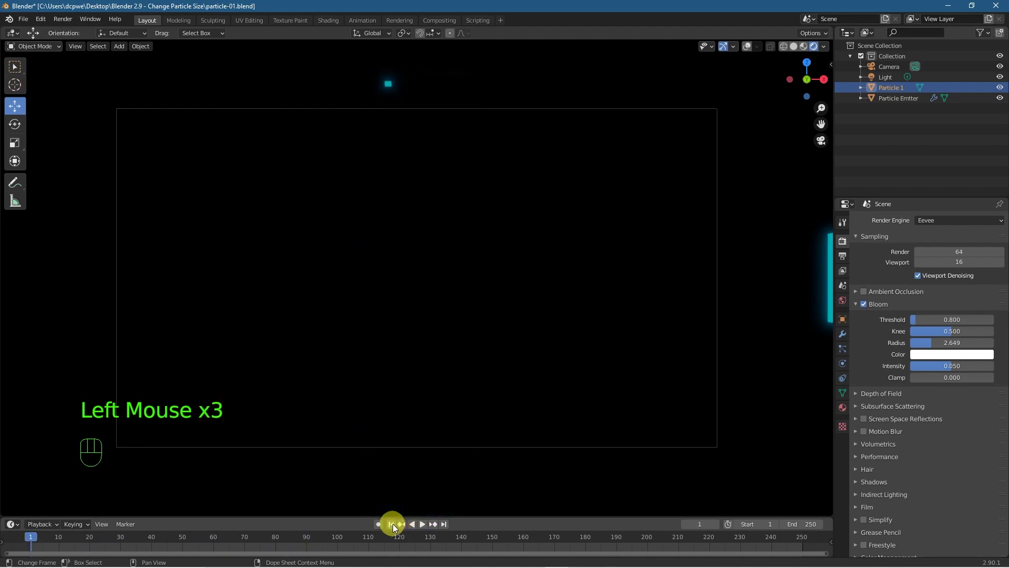
Save the scene as a new incremented file named particle-02.blend
click(24, 20)
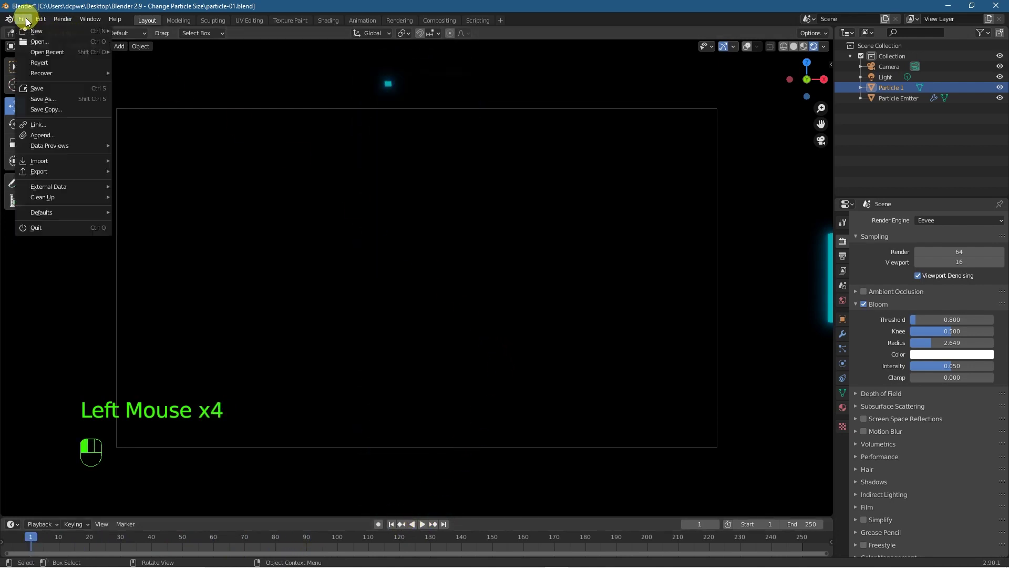
click(40, 99)
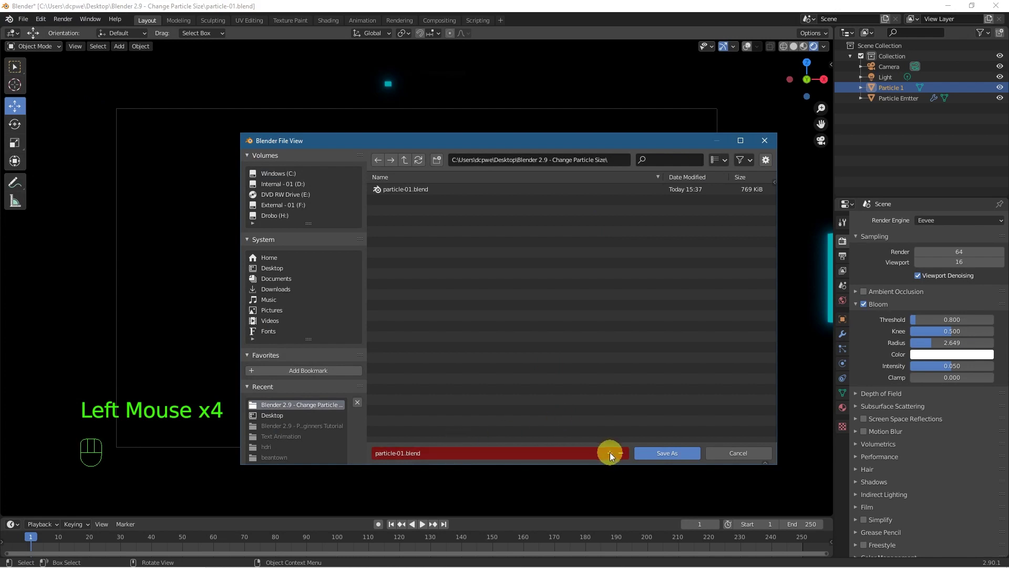
click(610, 452)
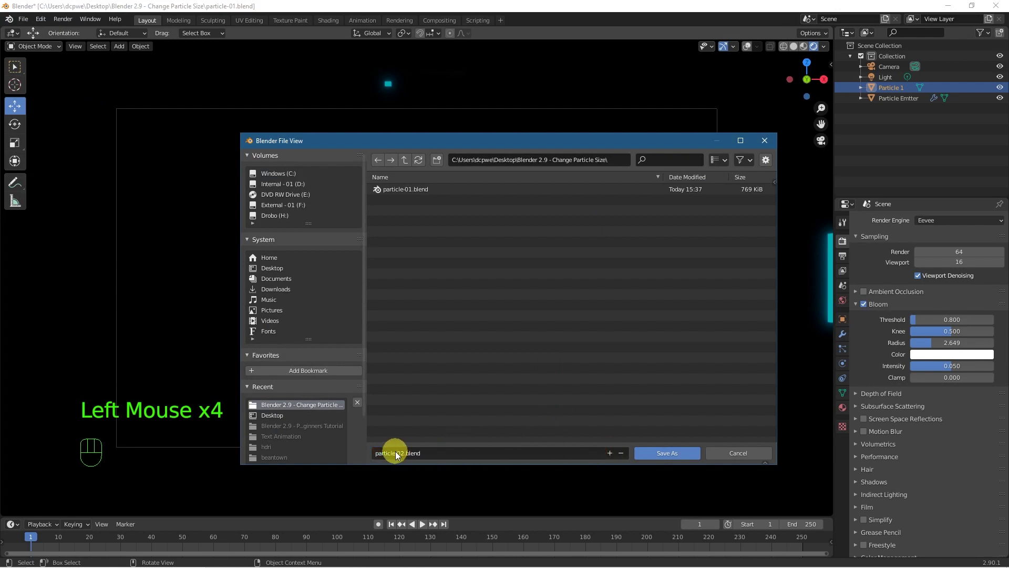
click(669, 453)
scroll(728, 267, down, 2)
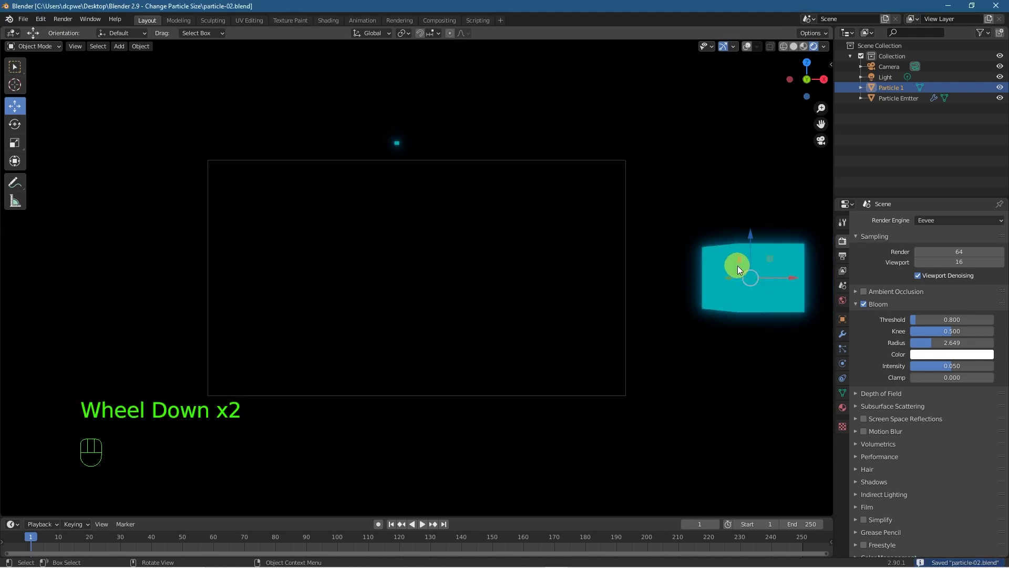
scroll(742, 264, up, 2)
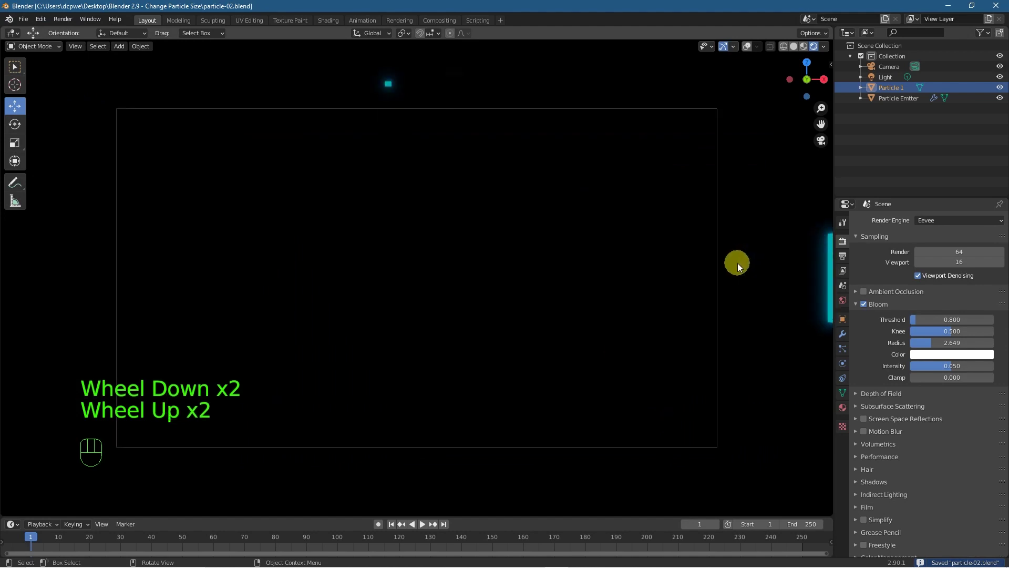
scroll(737, 267, down, 1)
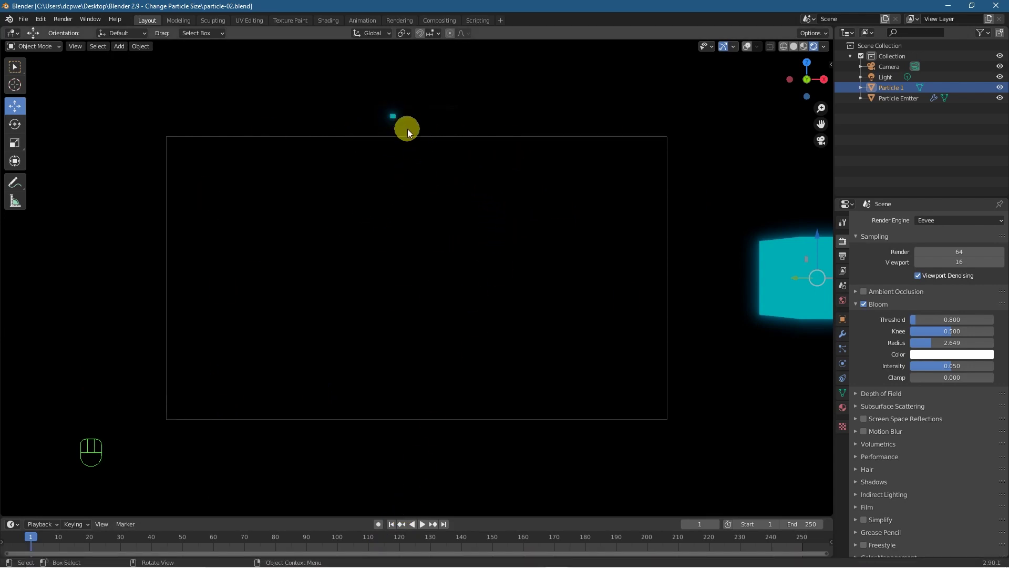
click(896, 98)
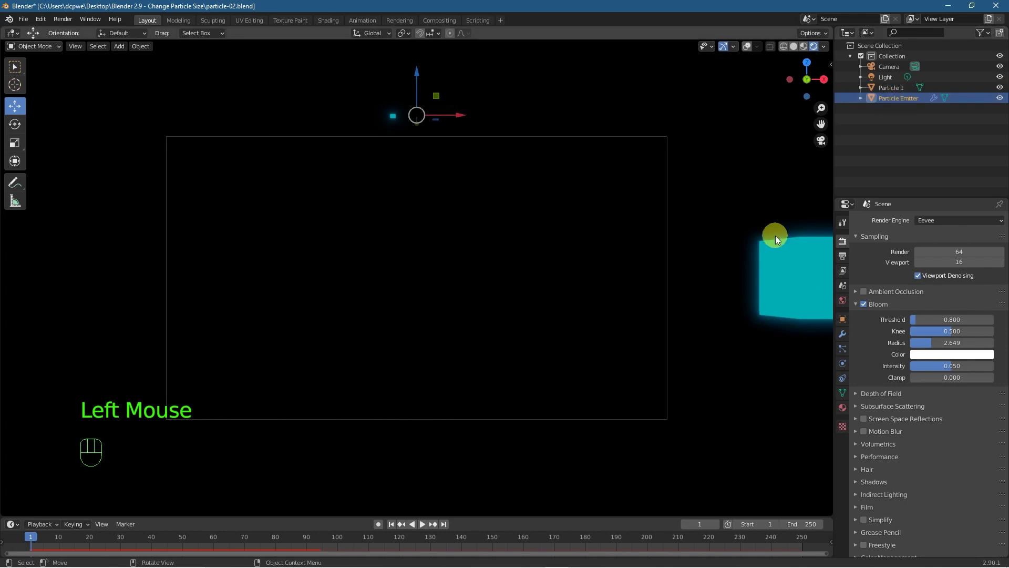
click(888, 87)
click(800, 287)
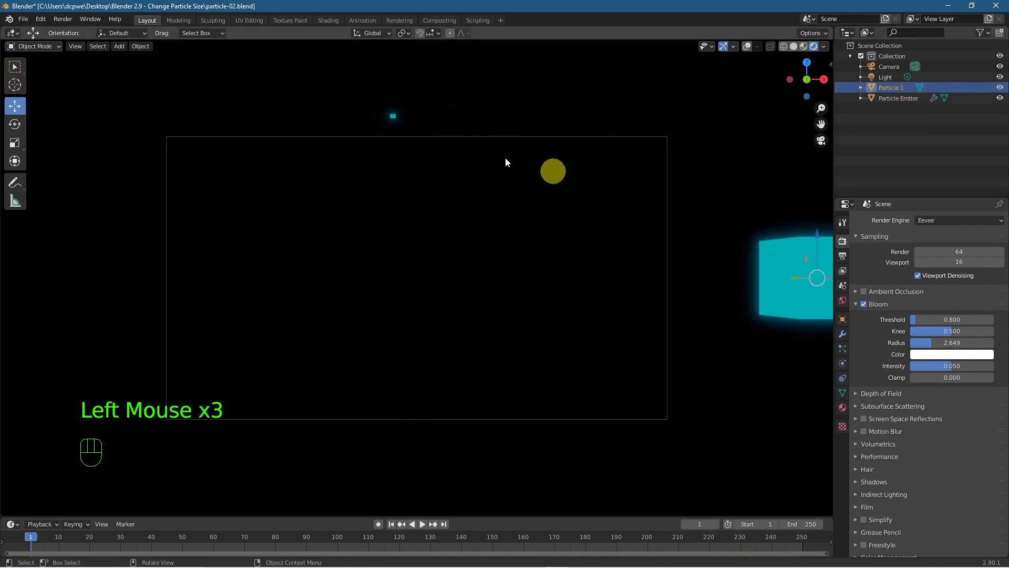
Select the Particle Emitter and show the emission options of its particle system
click(895, 98)
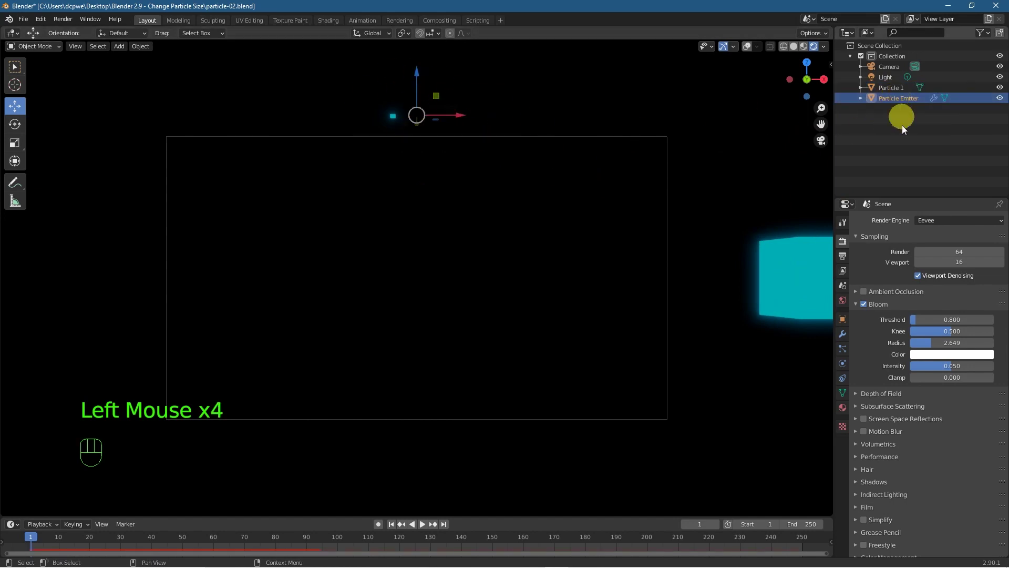
click(841, 349)
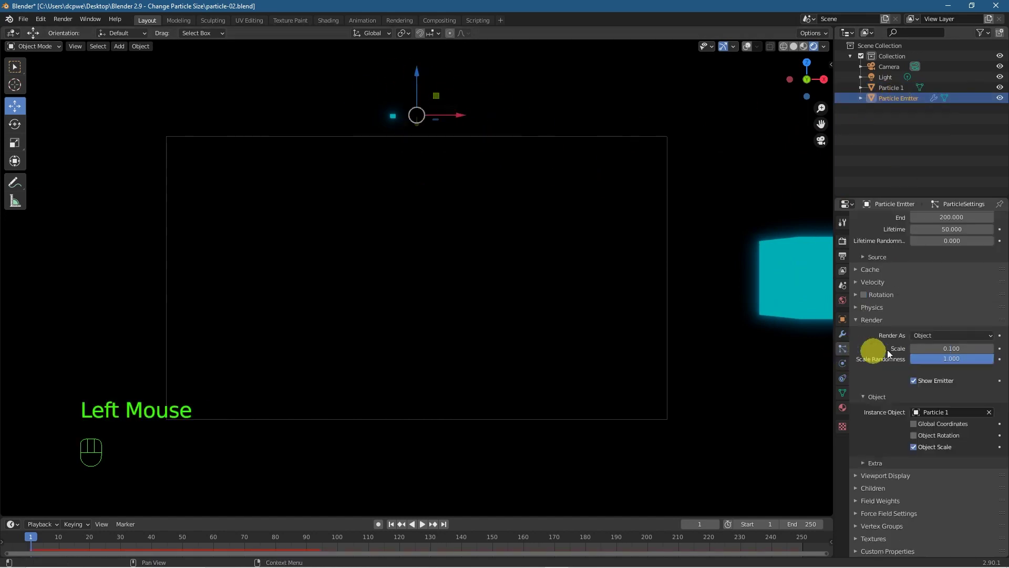
scroll(890, 344, up, 8)
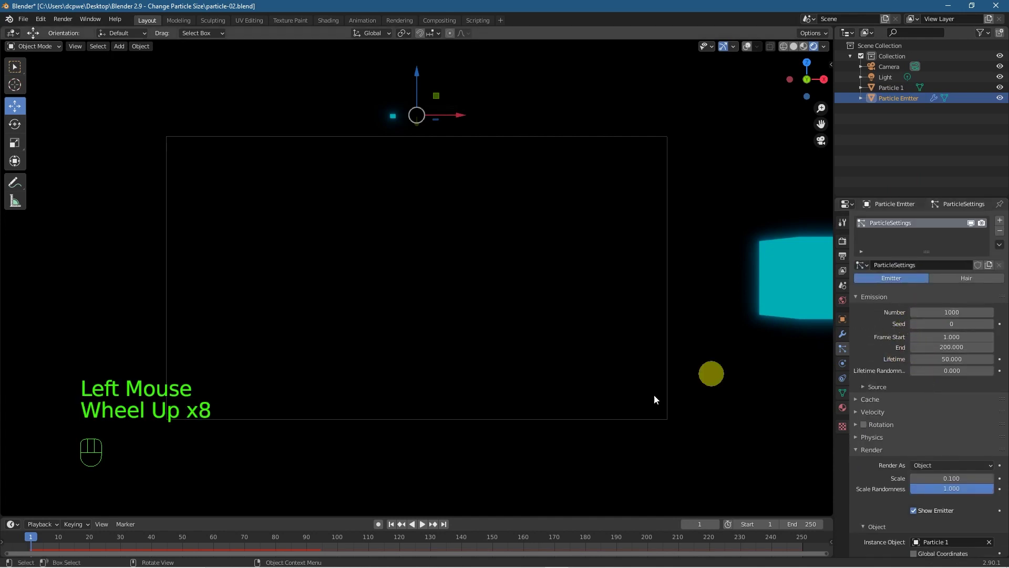
Try an emission number of 50000 particles and play the animation to judge the density
click(955, 312)
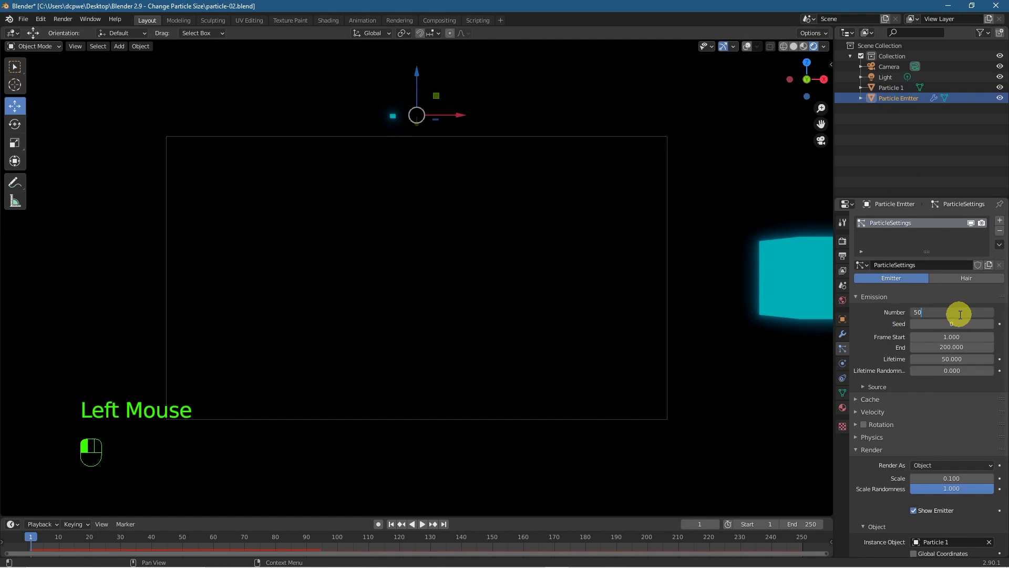
text(000)
click(871, 319)
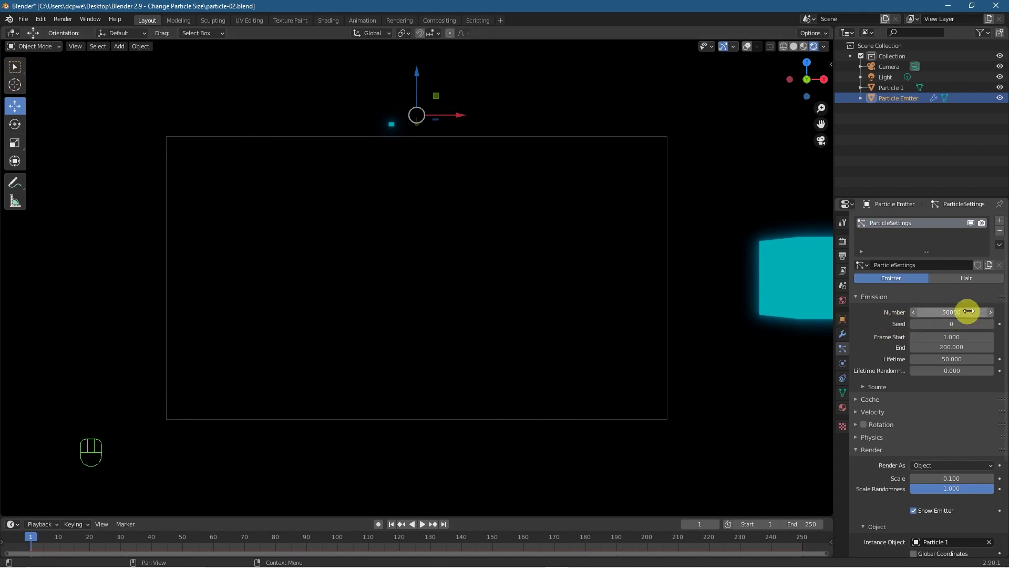
click(421, 524)
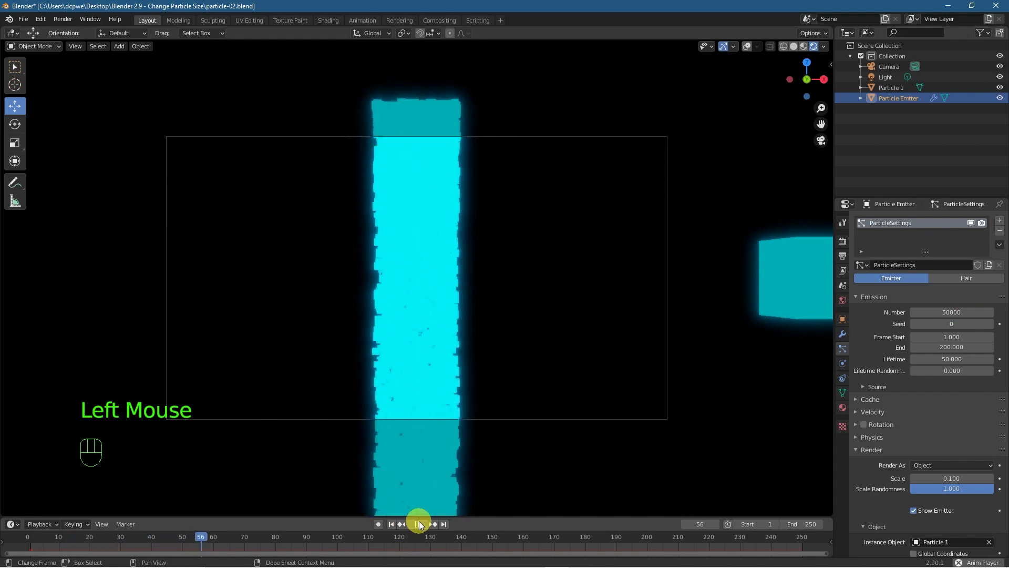
click(418, 523)
click(446, 374)
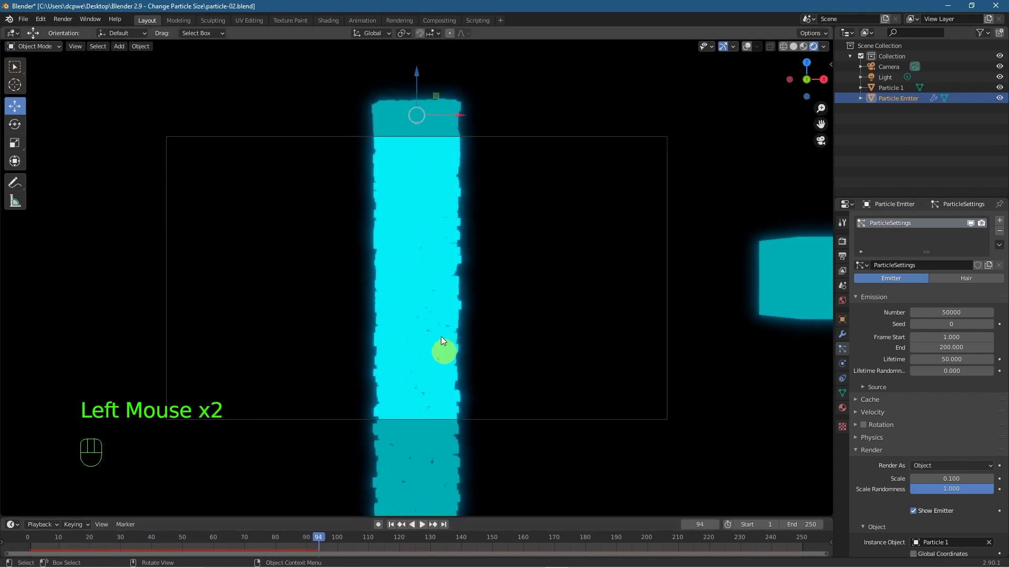
Set the emission number to 5000, play the animation from the start and return to frame 1
click(962, 312)
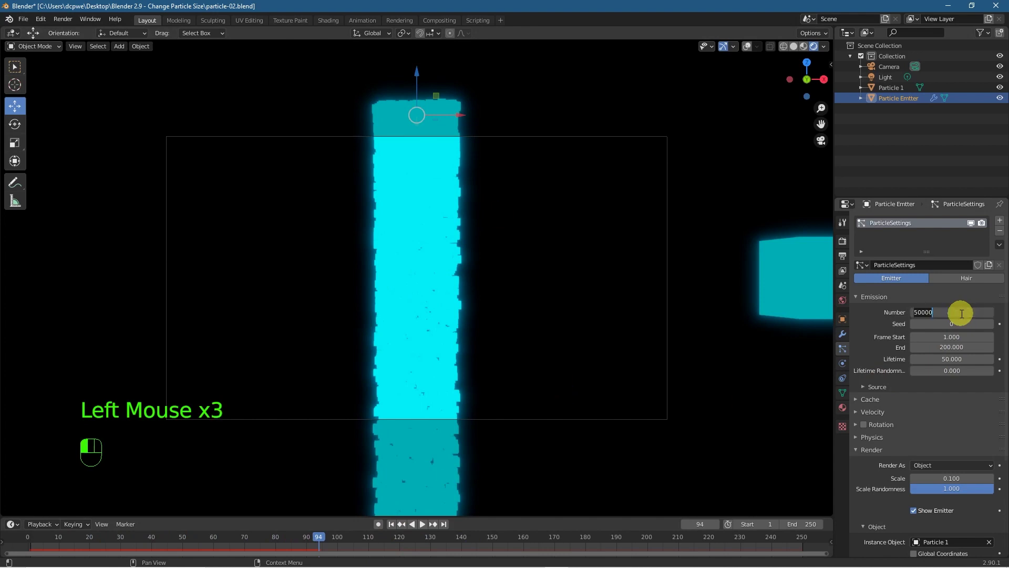
text(5000)
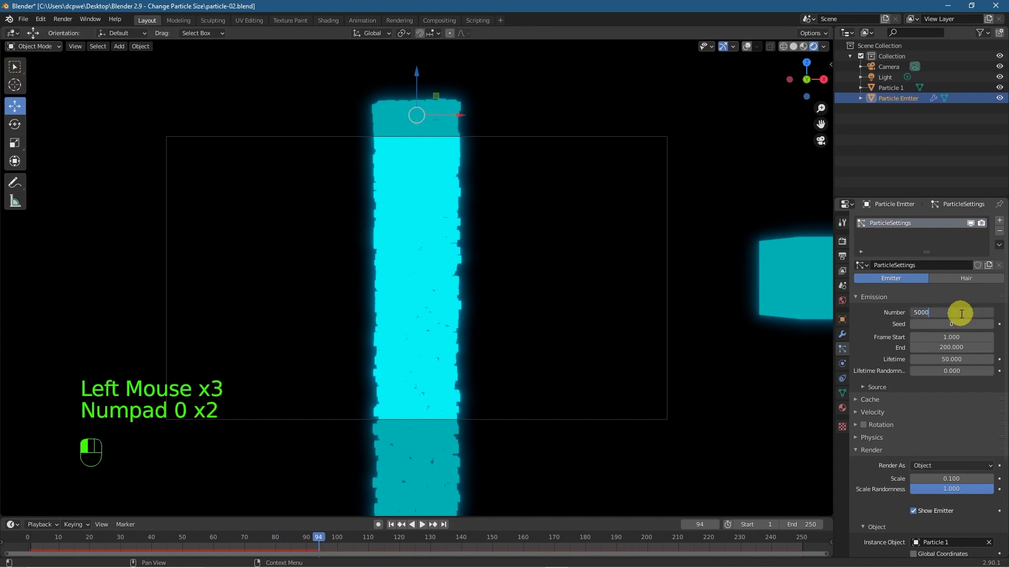
click(392, 524)
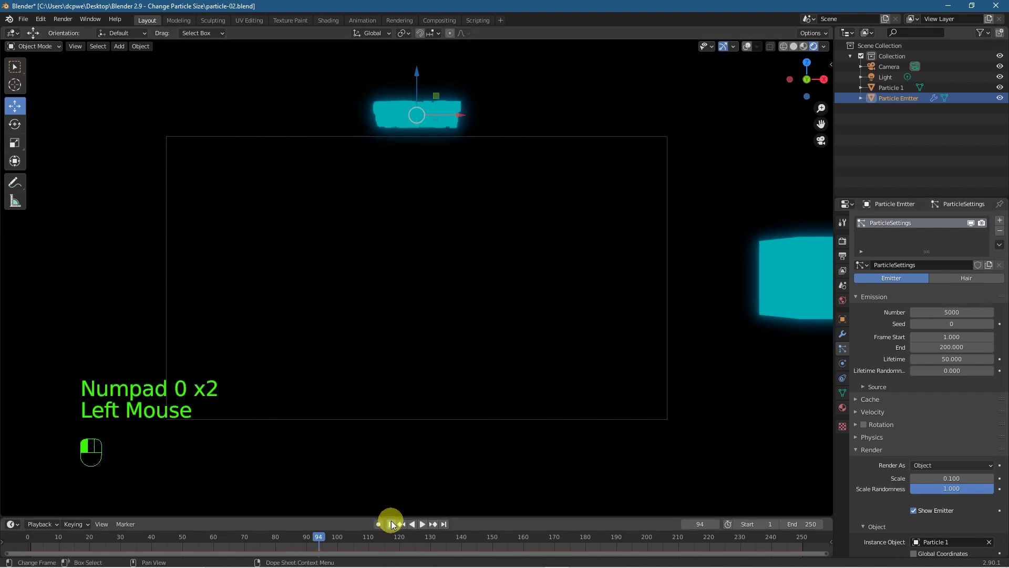
click(422, 524)
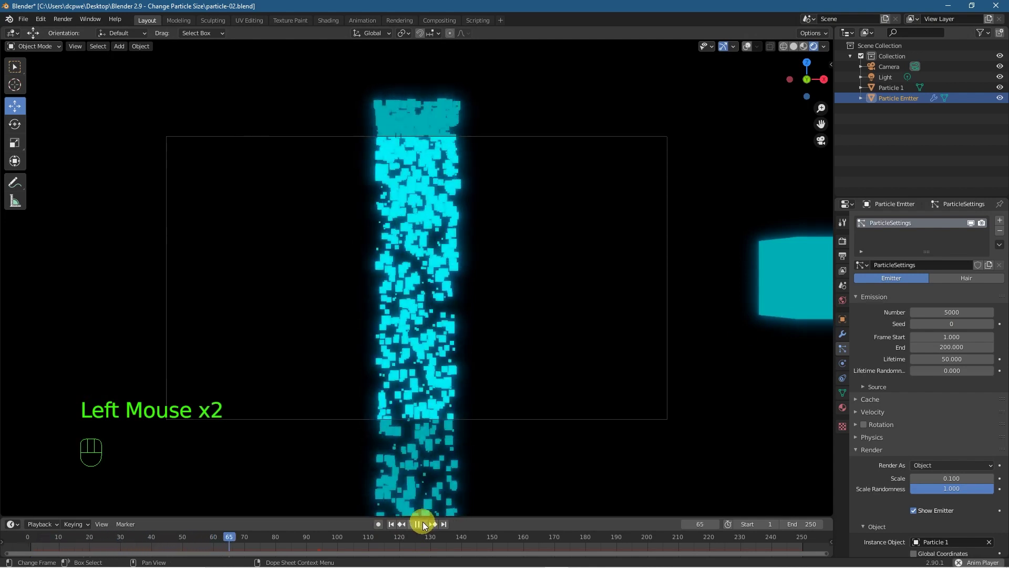
click(423, 523)
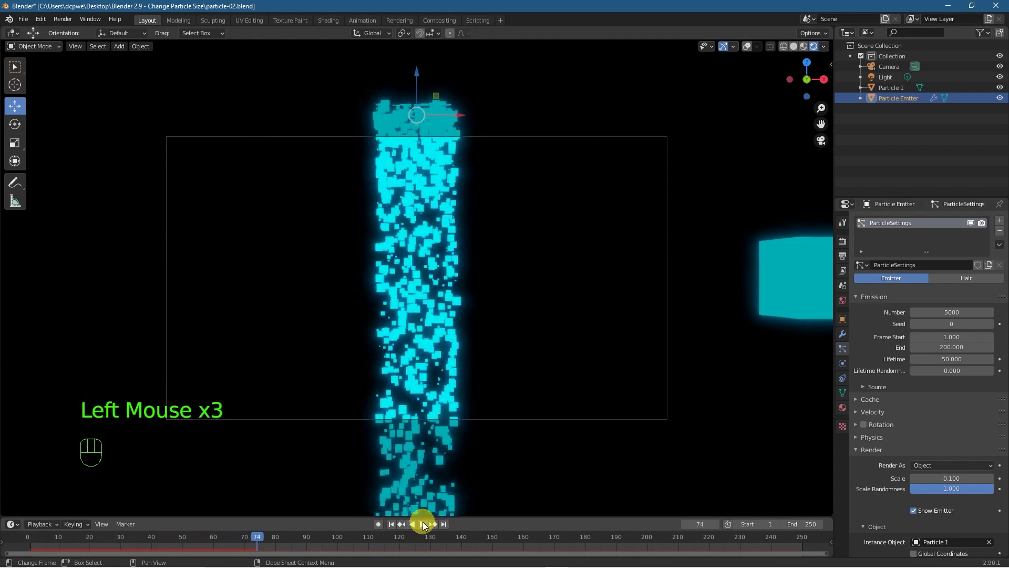
click(392, 524)
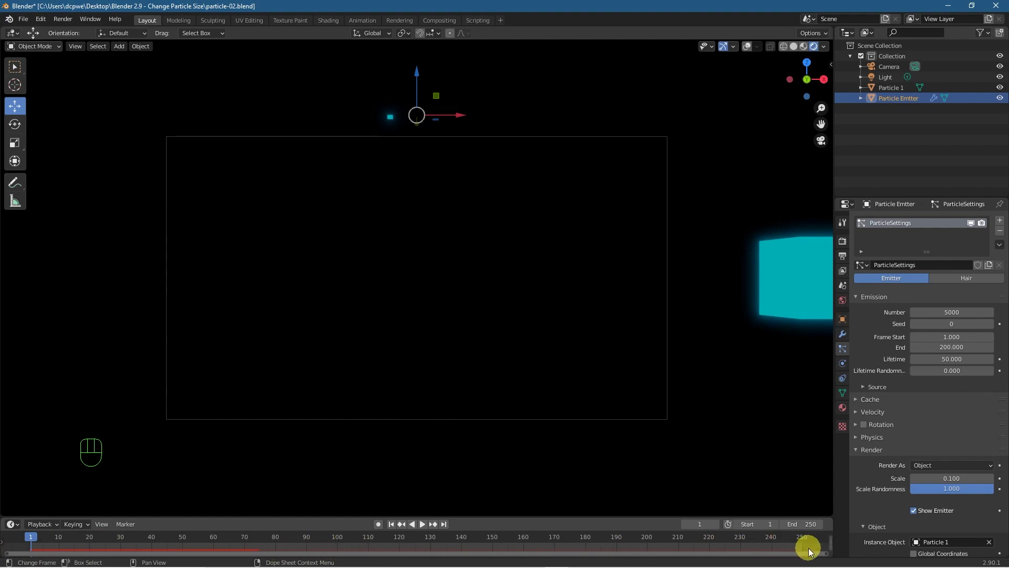
Try an emission Frame Start of 150, play the animation from frame 1, stop it and return to frame 150
mouse_move(39, 534)
mouse_down()
mouse_move(787, 543)
mouse_move(31, 544)
mouse_up()
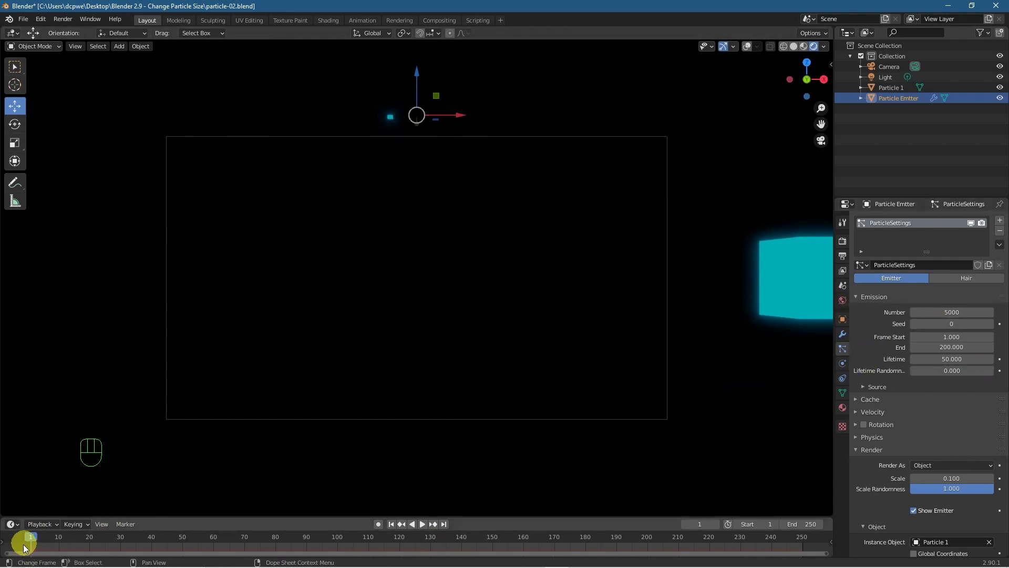
click(958, 337)
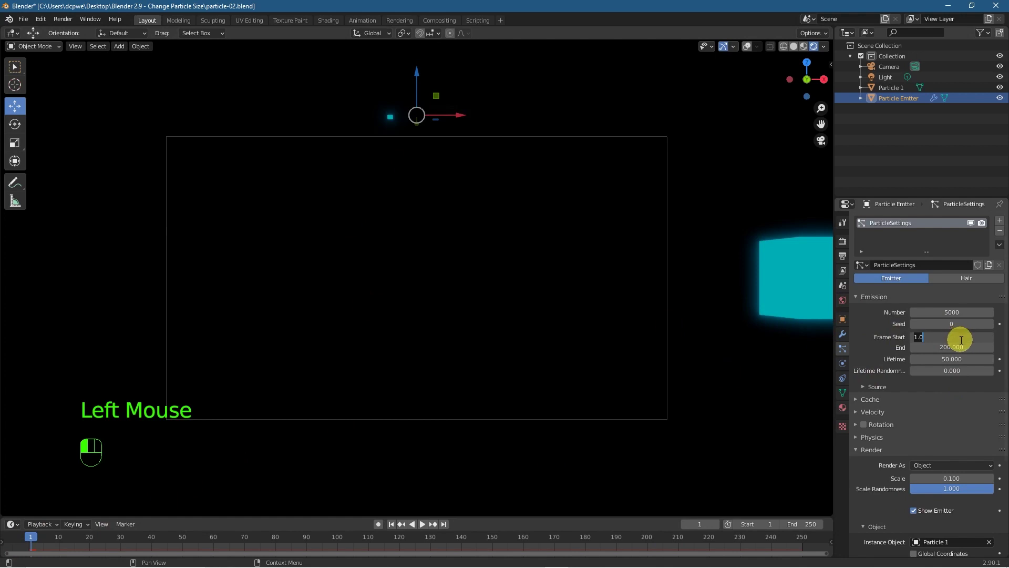
text(150)
key(Return)
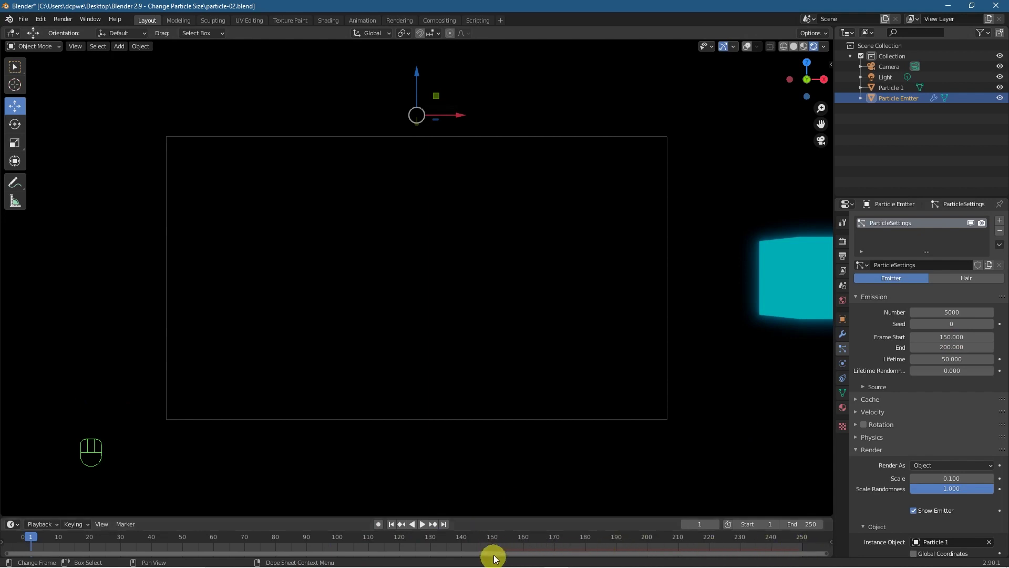
click(422, 523)
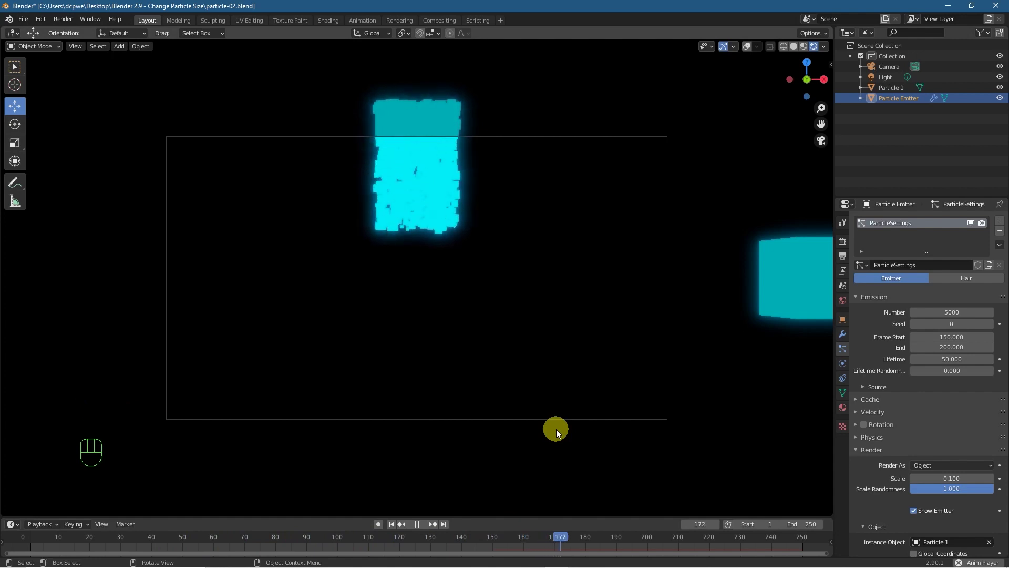
click(416, 523)
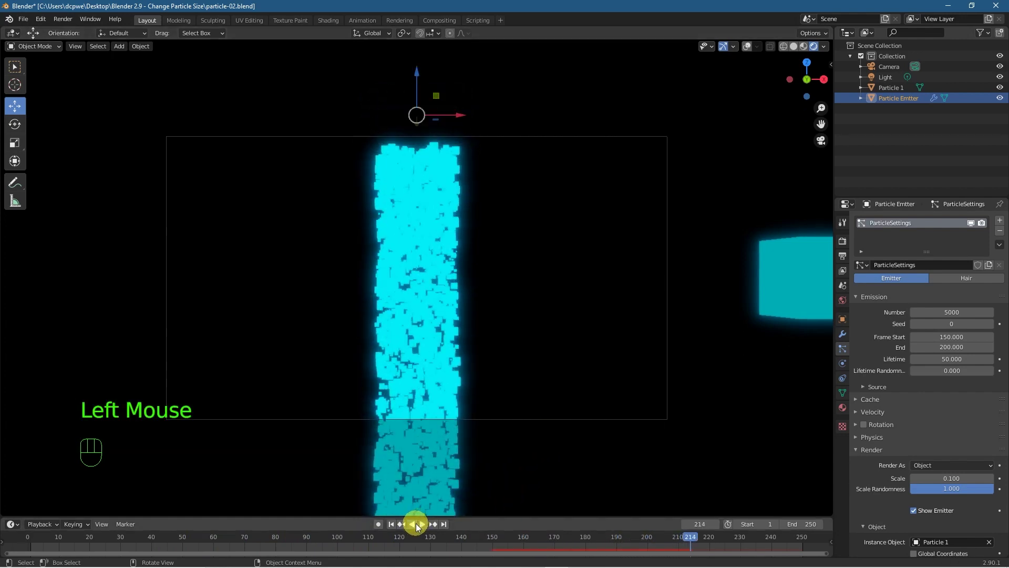
drag(686, 539, 493, 551)
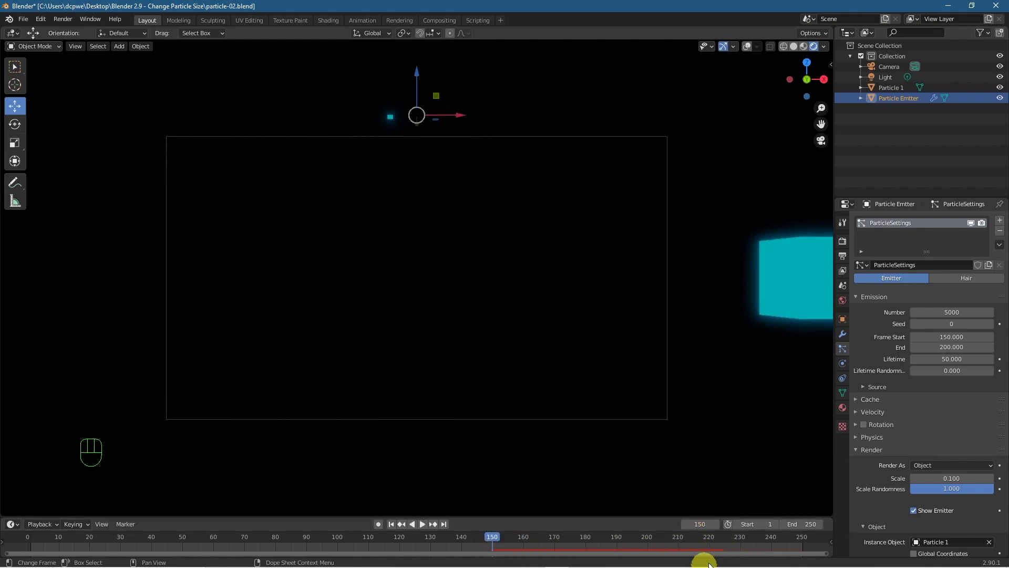
Set the emission End frame to 160 and play the animation through the emission period, stopping it after the particles fall
click(930, 346)
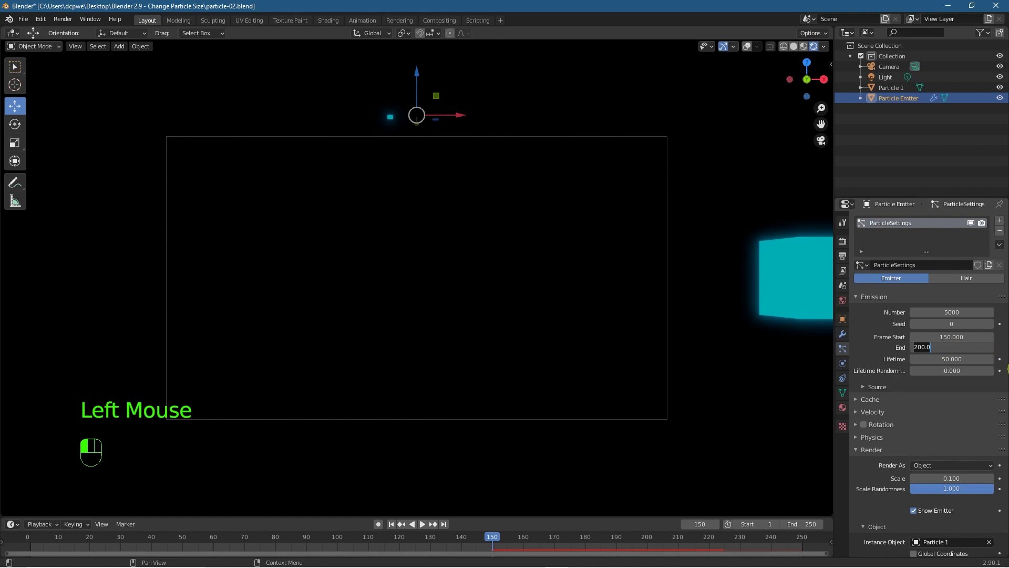
click(999, 372)
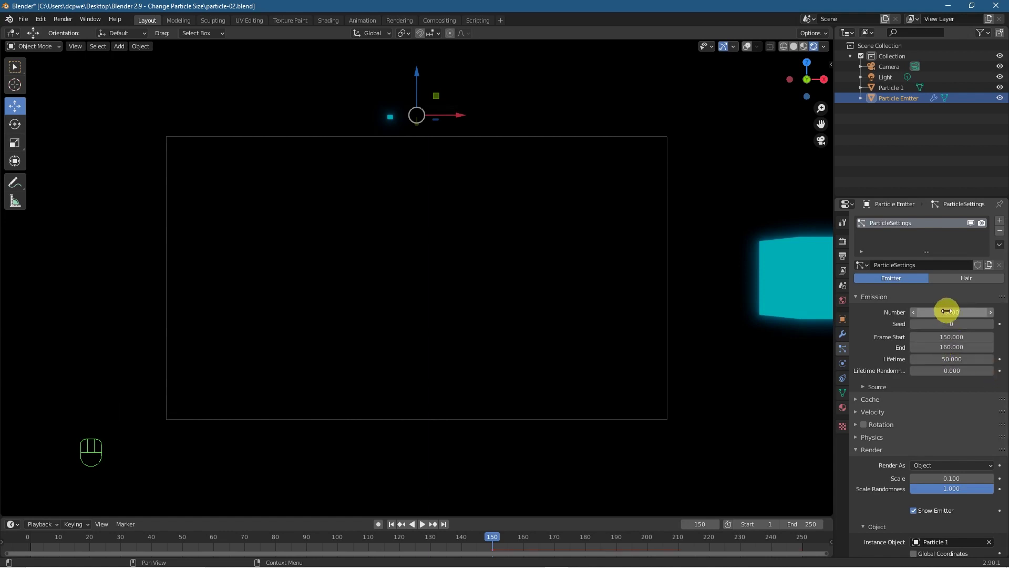
mouse_move(466, 550)
mouse_down()
mouse_move(498, 532)
mouse_move(455, 542)
mouse_up()
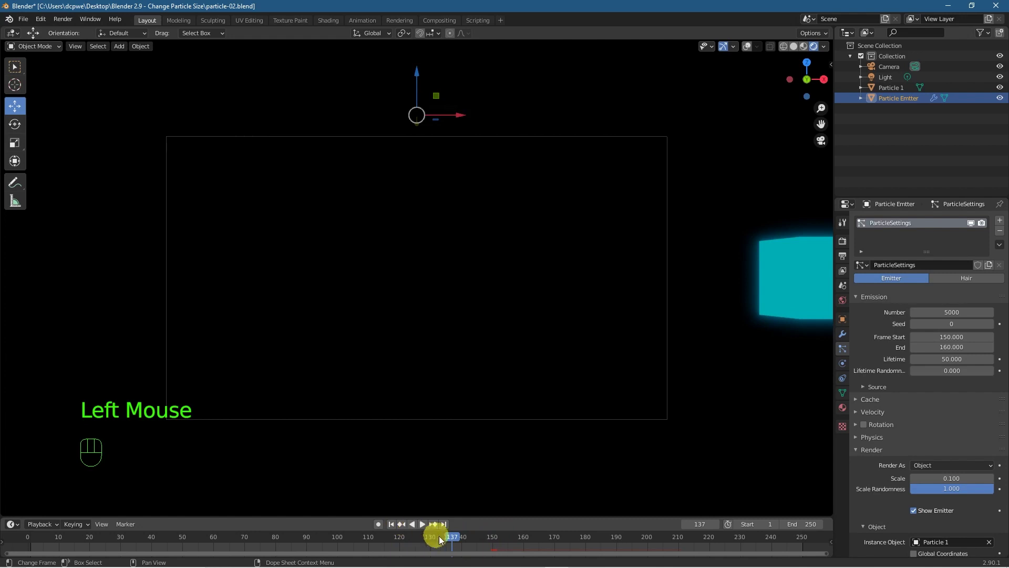
click(371, 539)
double_click(424, 523)
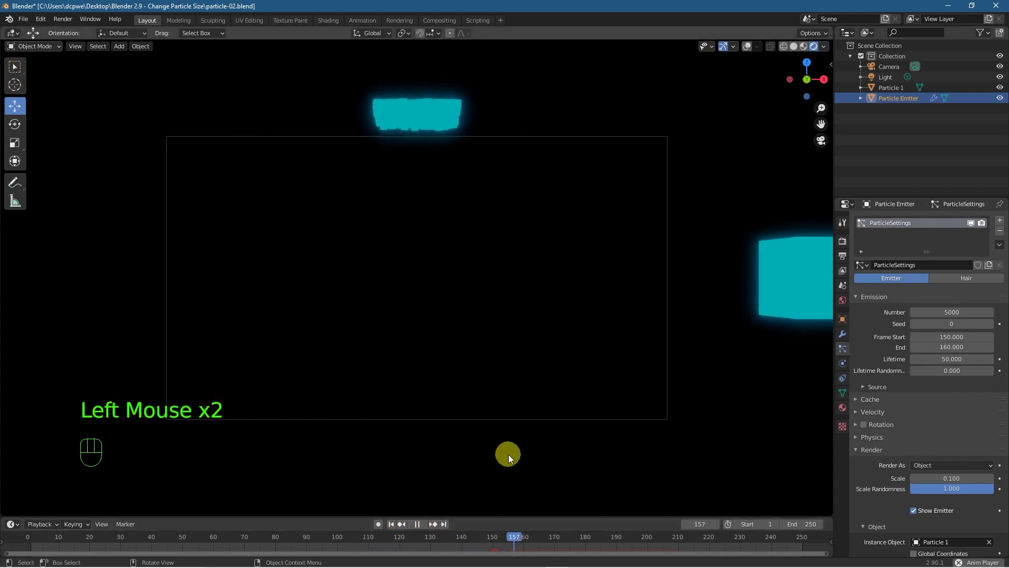
click(391, 524)
double_click(465, 536)
click(415, 525)
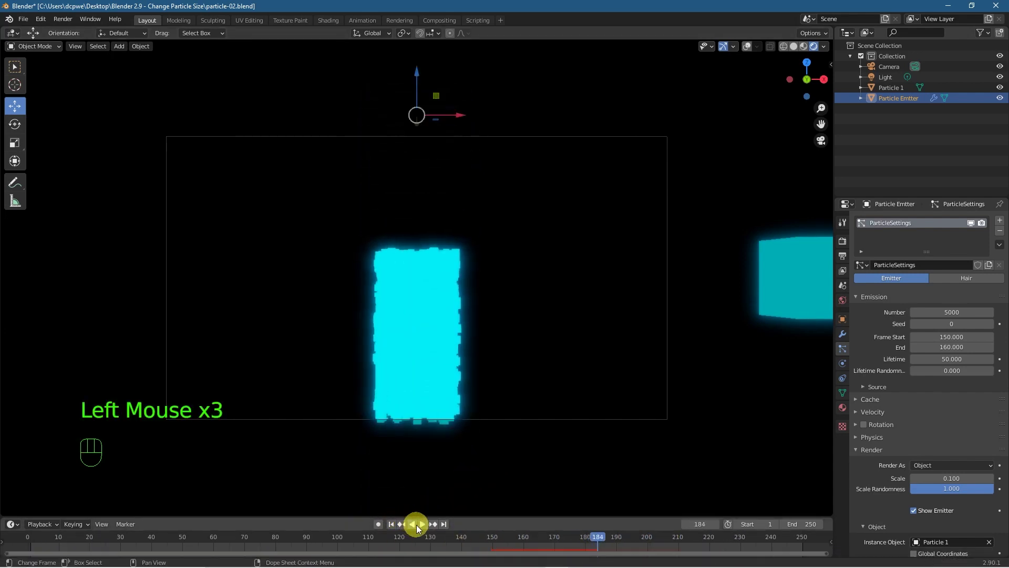
Set the emission Frame Start to 50 and move the current frame to 165
click(944, 336)
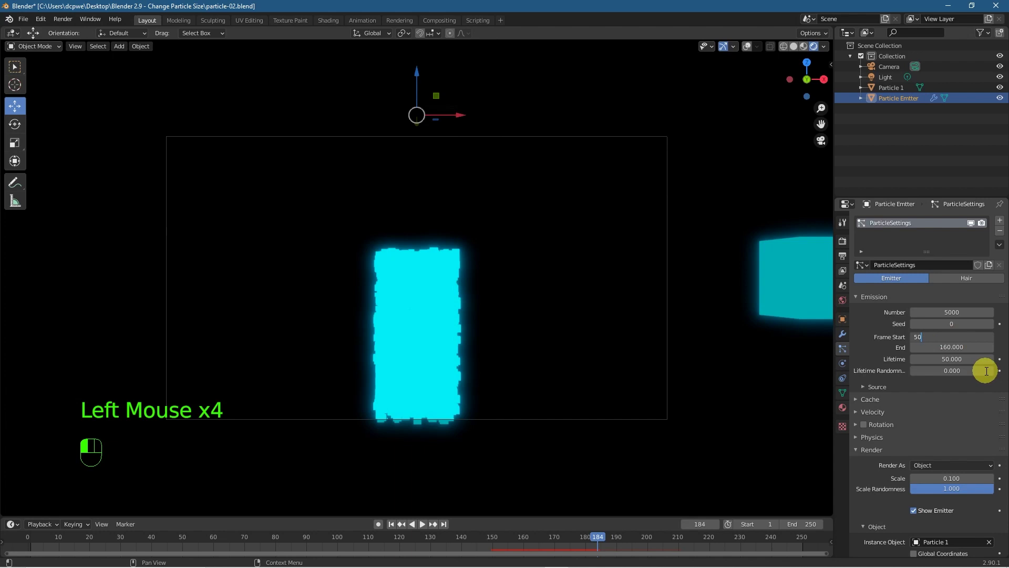
key(Return)
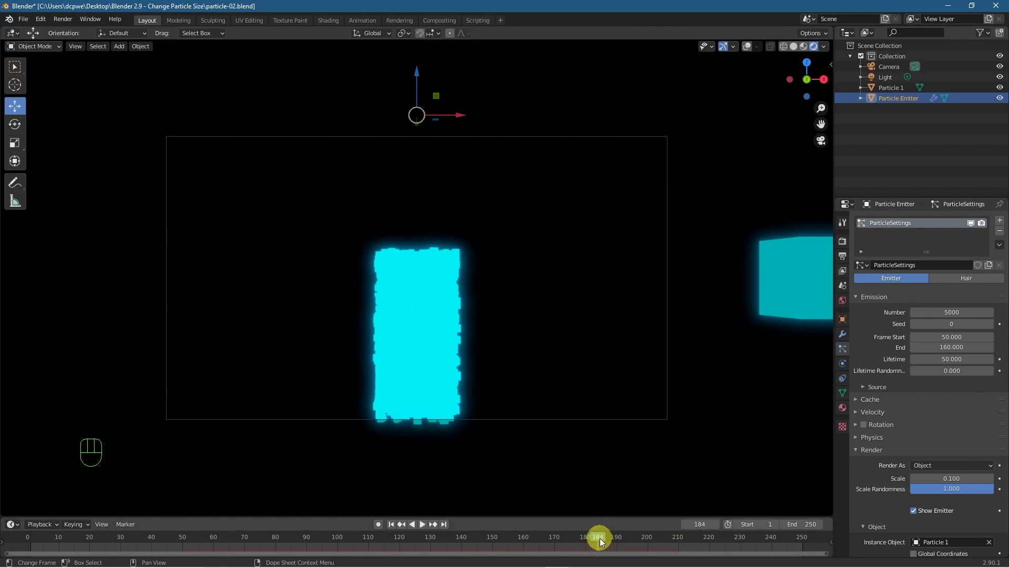
click(540, 537)
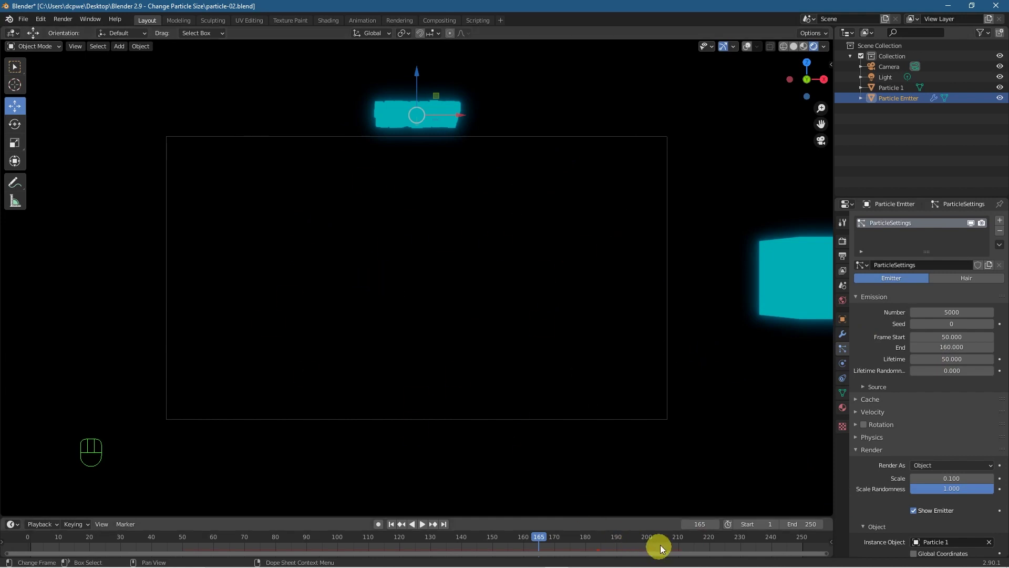
Try a particle Lifetime of 10 frames and play the animation from the beginning to judge how far particles fall
click(936, 359)
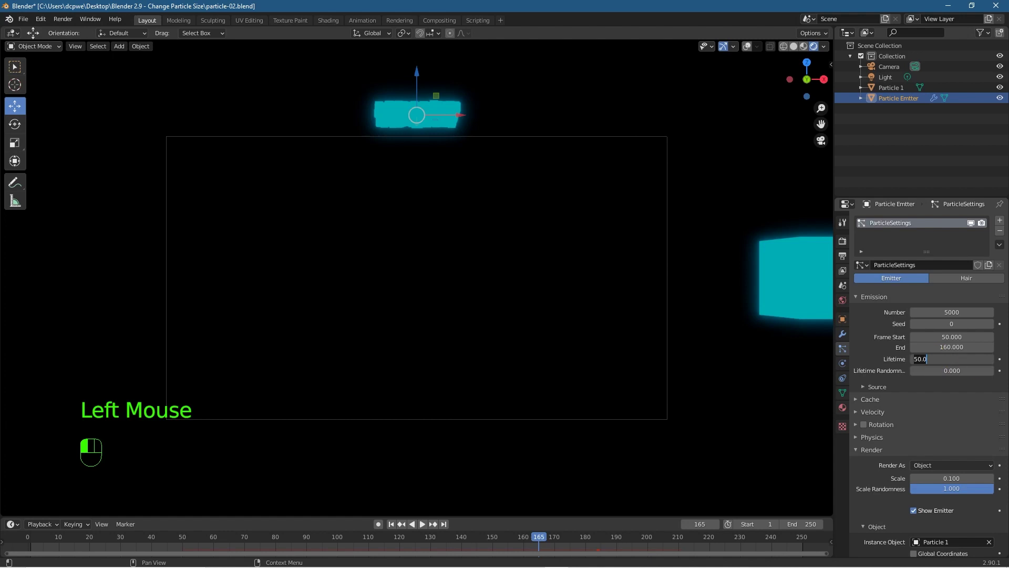
text(10)
key(Return)
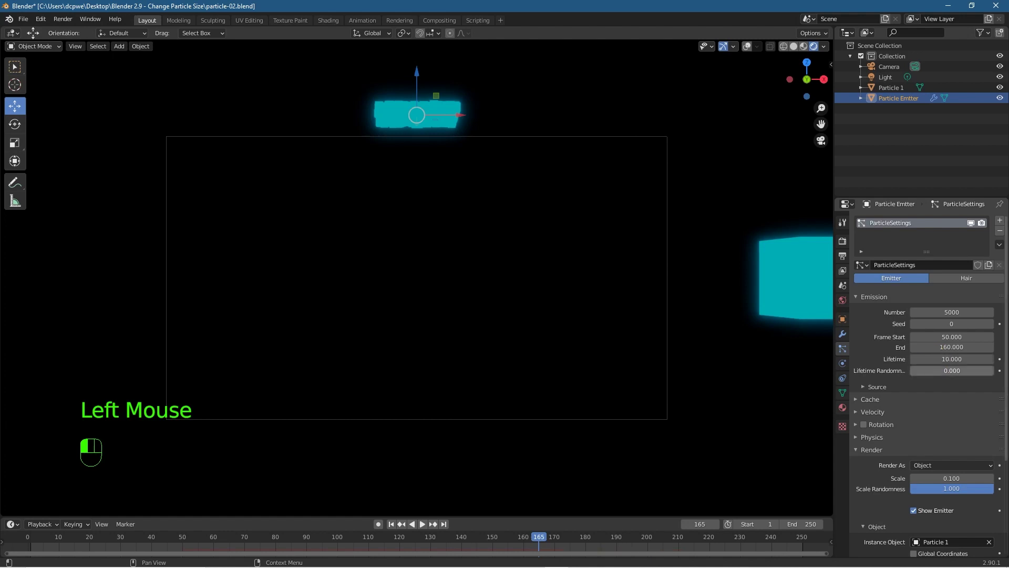
drag(535, 534, 11, 556)
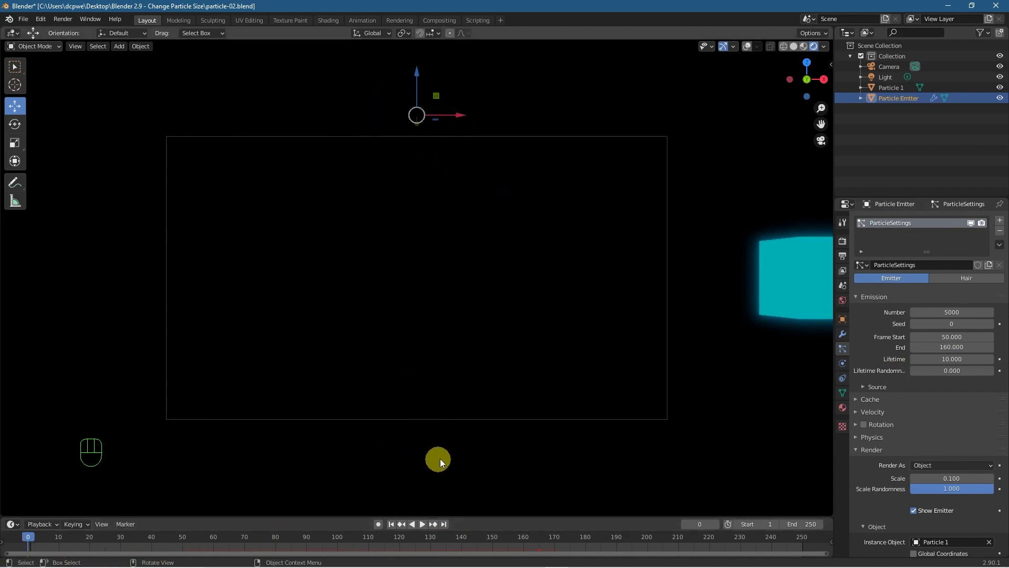
click(422, 524)
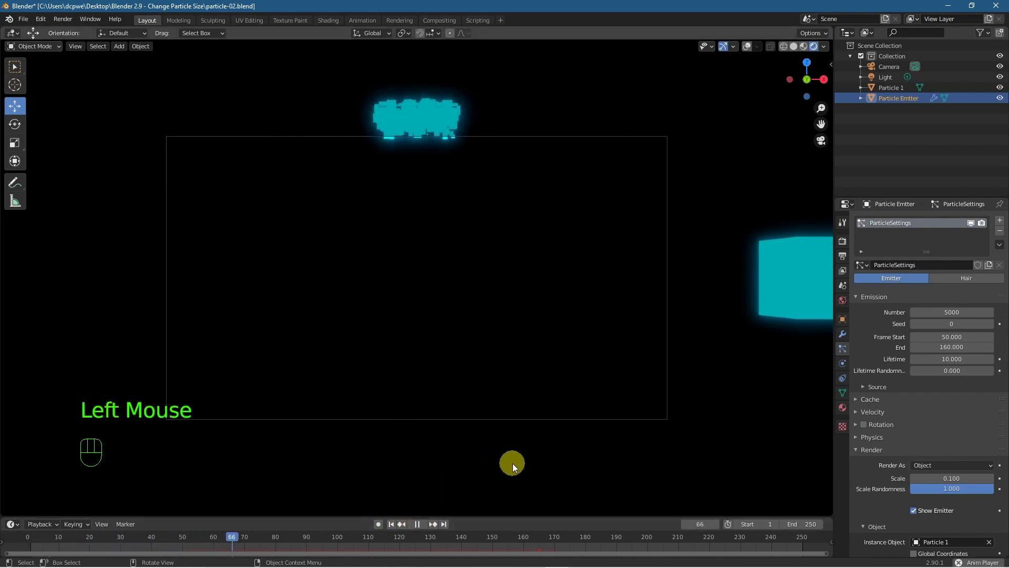
click(417, 524)
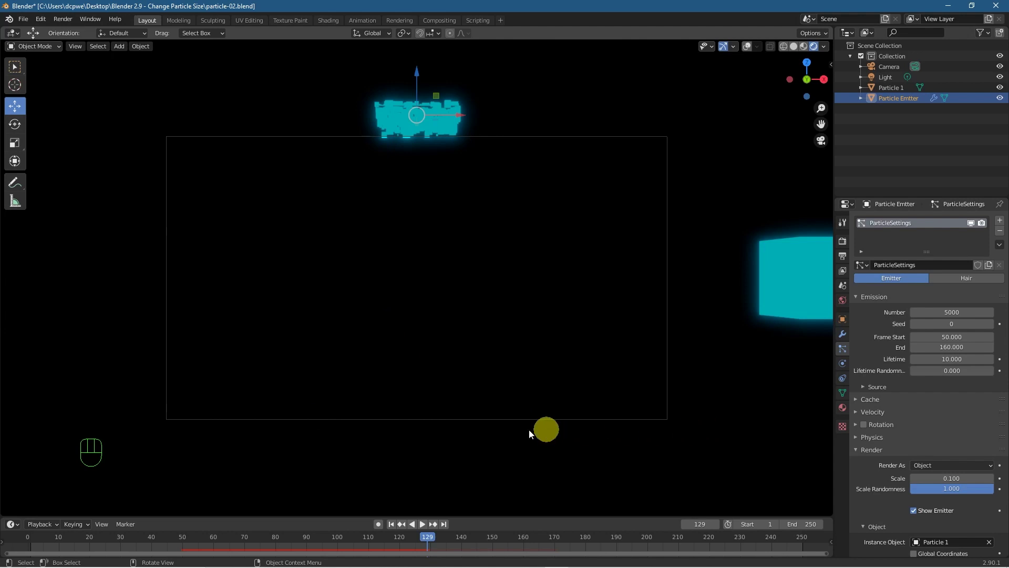
Try a particle Lifetime of 25 frames and play the animation from frame 1 to judge the fall
click(947, 359)
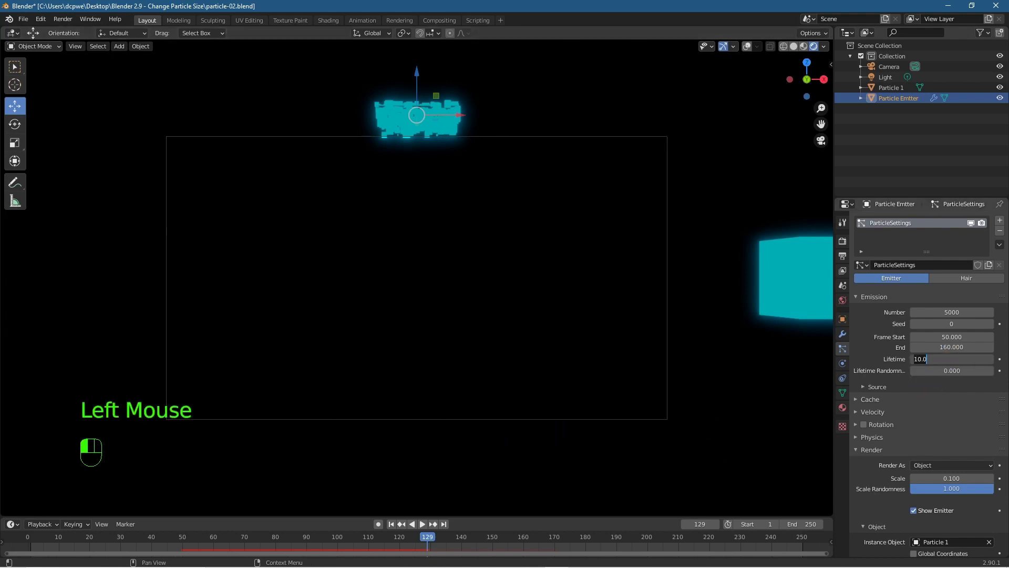
text(25)
key(Return)
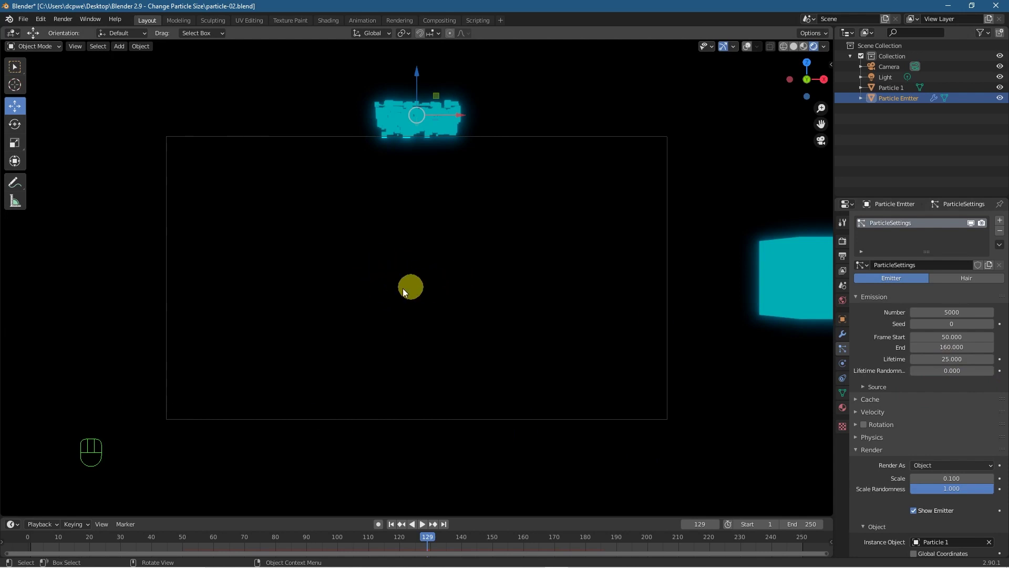
click(392, 524)
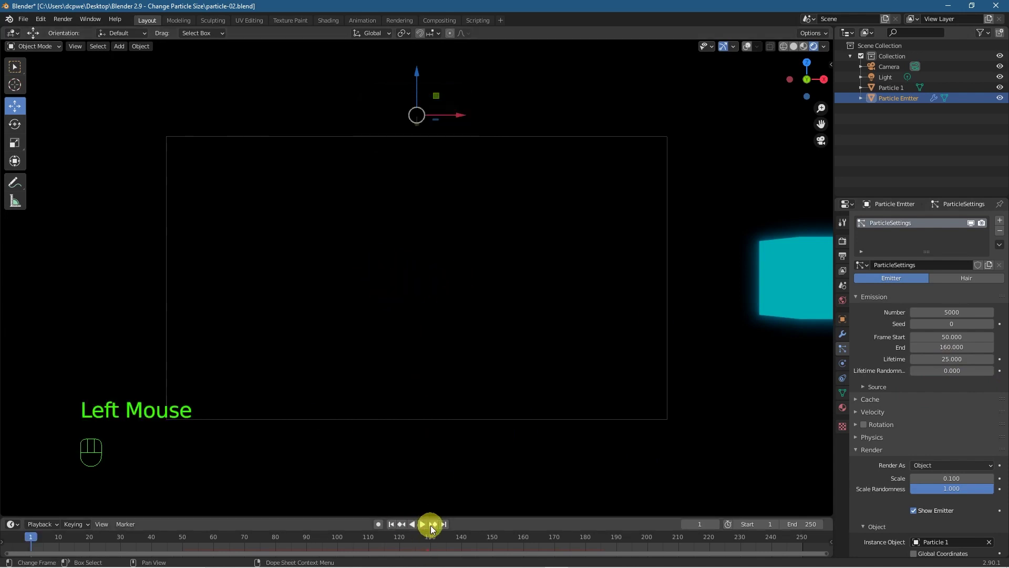
click(424, 524)
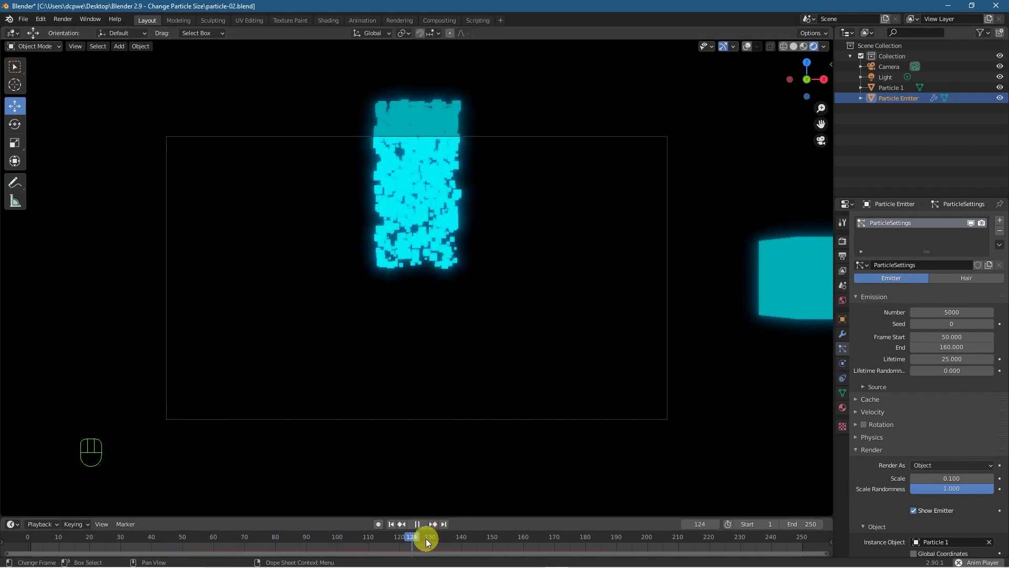
click(422, 525)
click(354, 262)
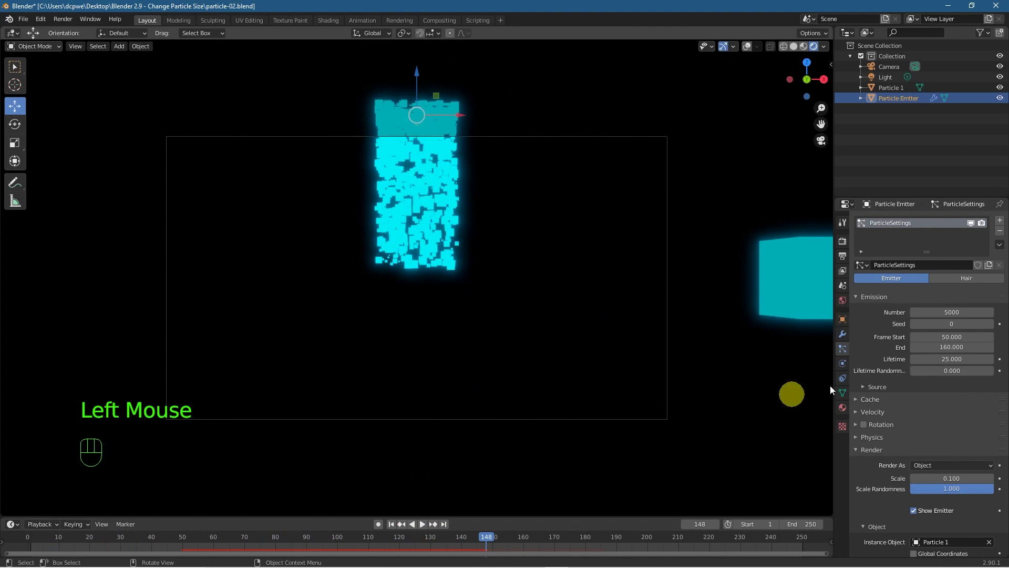
Set the particle Lifetime to 50 and Lifetime Randomness to 1.000, play the animation and return to frame 1
click(952, 359)
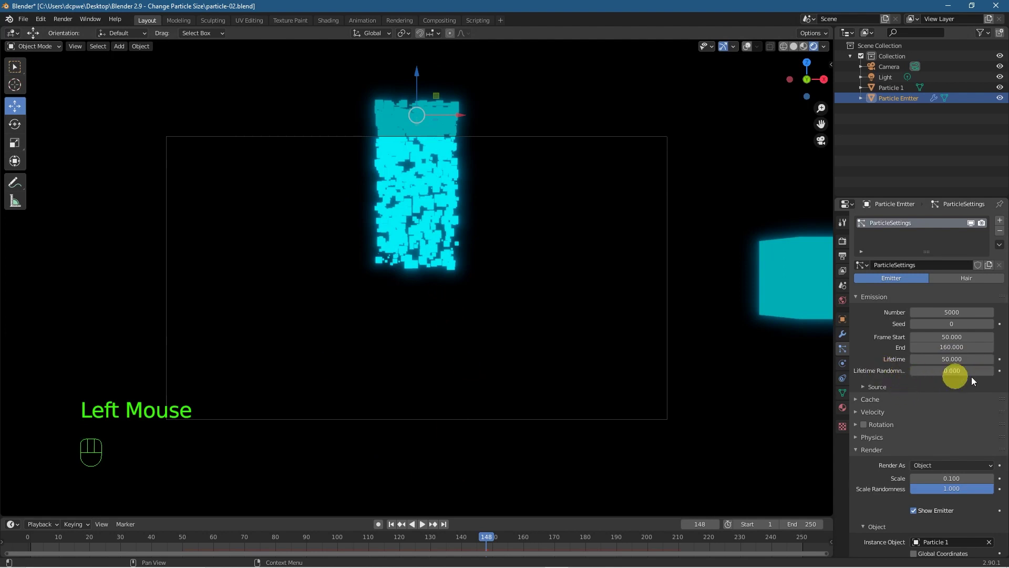
drag(932, 371, 2, 370)
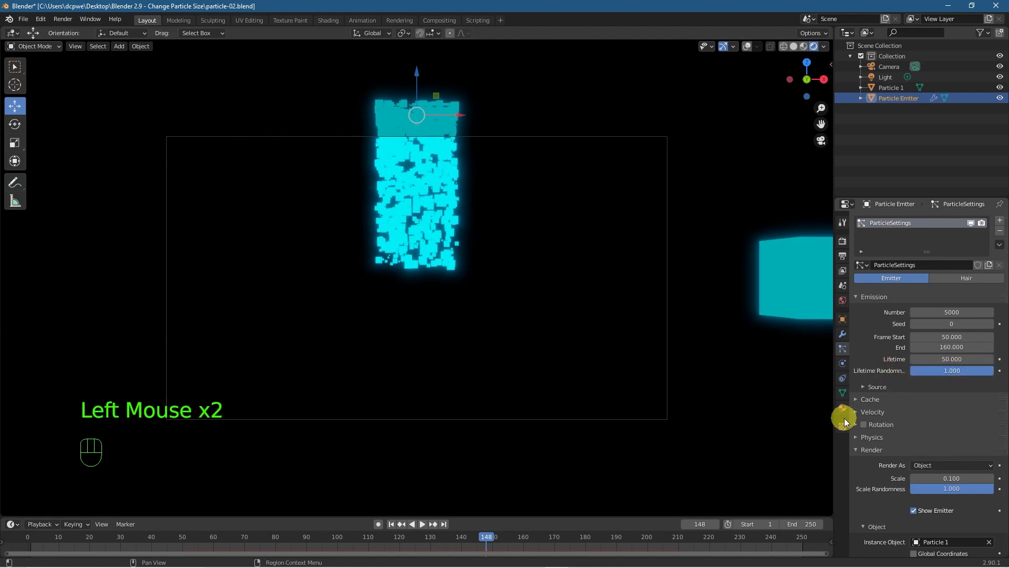
click(391, 524)
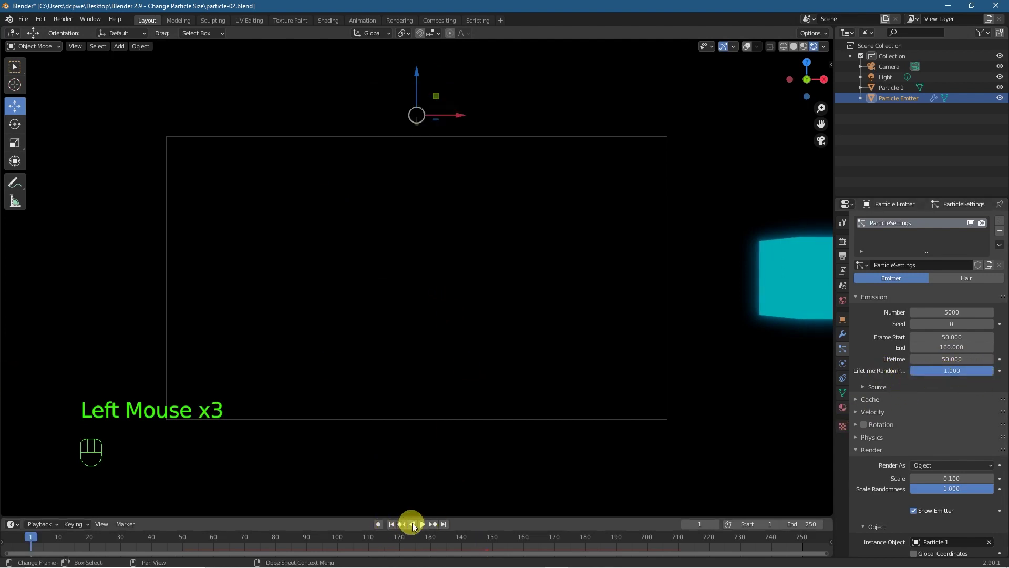
click(423, 524)
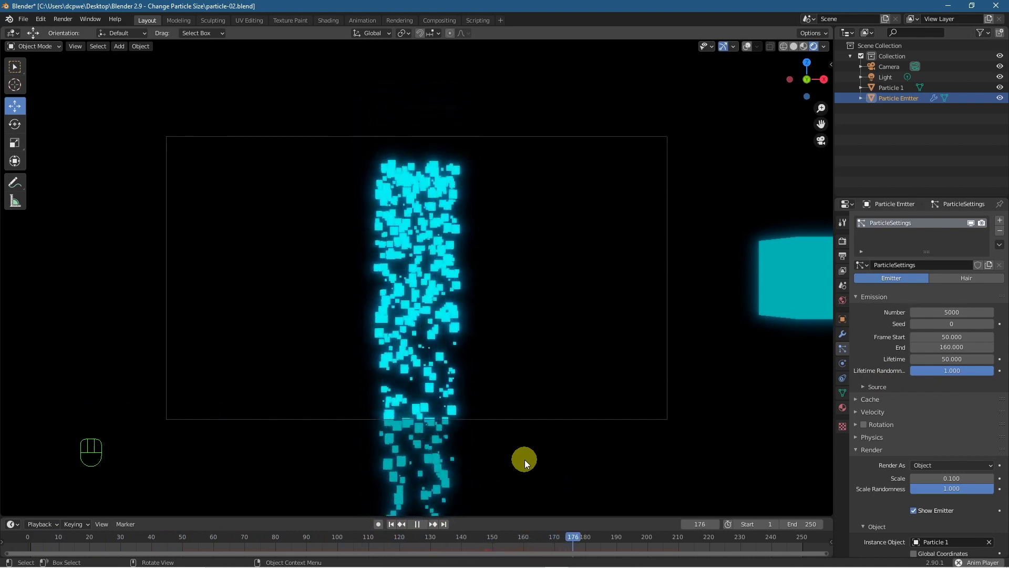
click(391, 524)
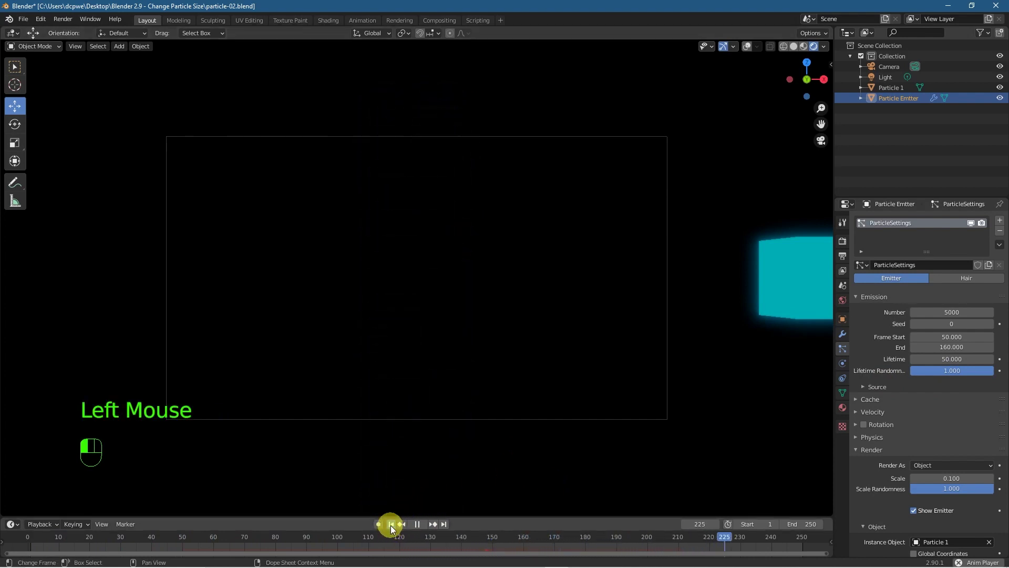
click(416, 524)
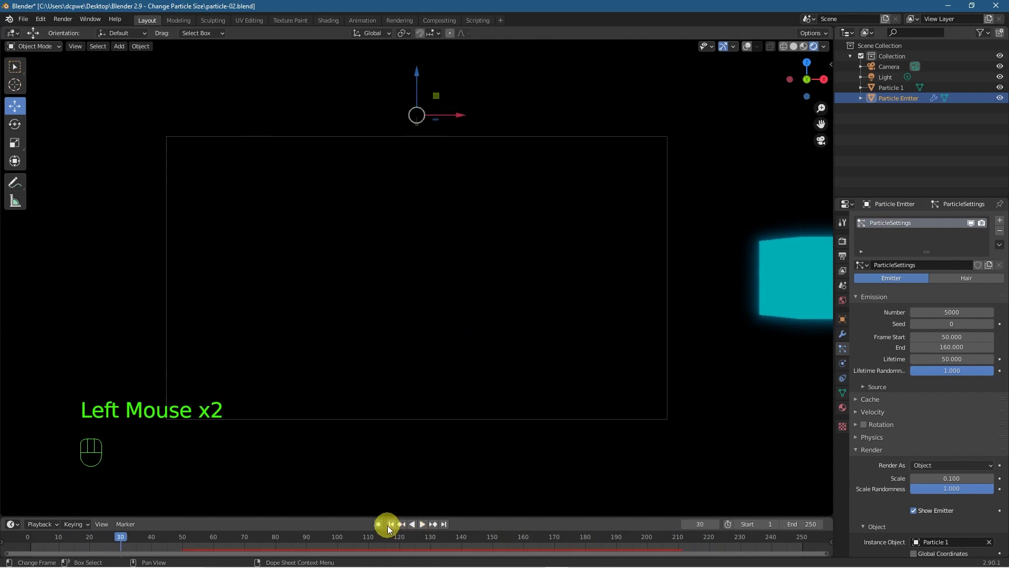
click(391, 524)
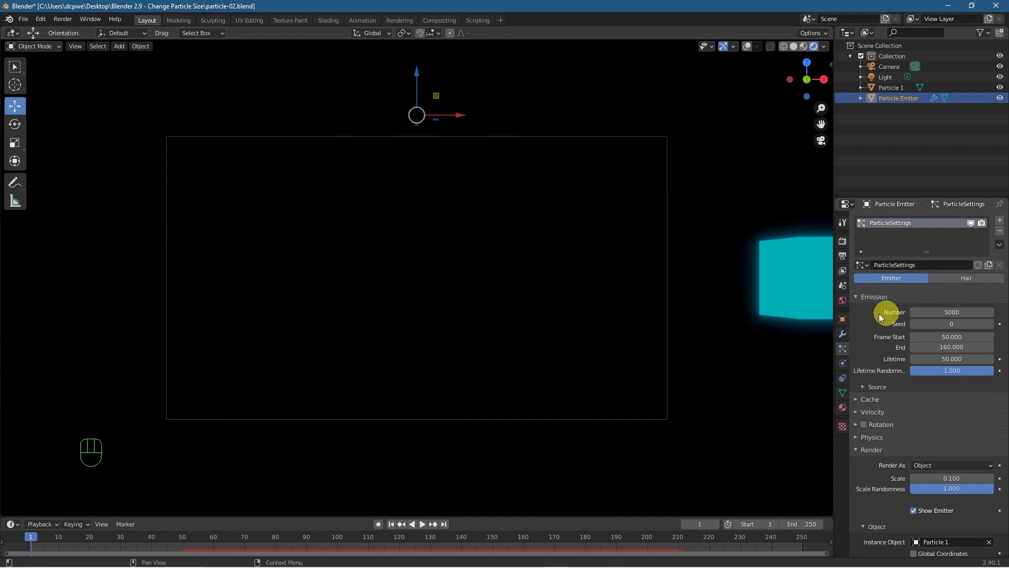
Set the emission Number to 10 particles and briefly play the animation from frame 1
click(946, 311)
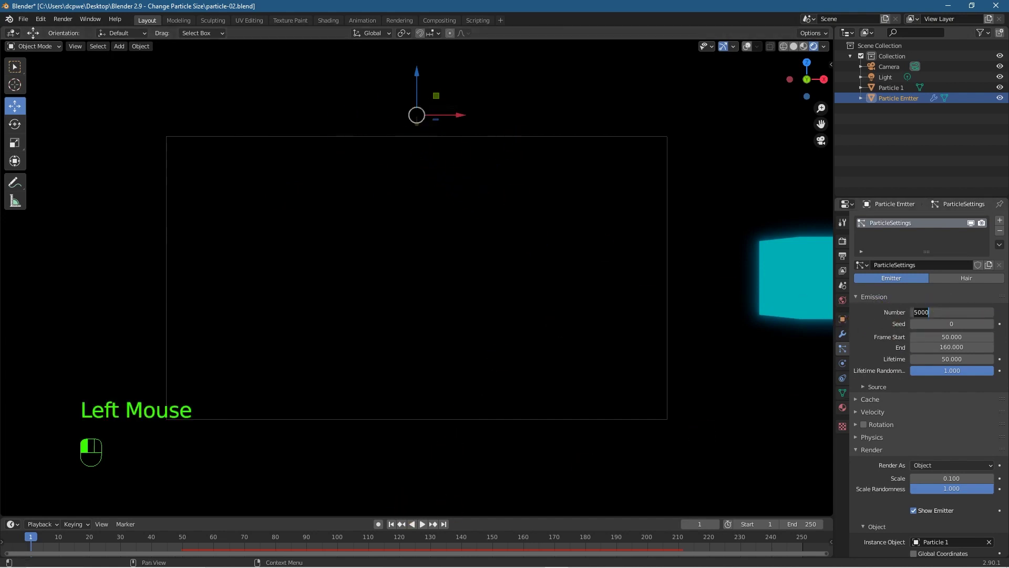
text(10)
key(Return)
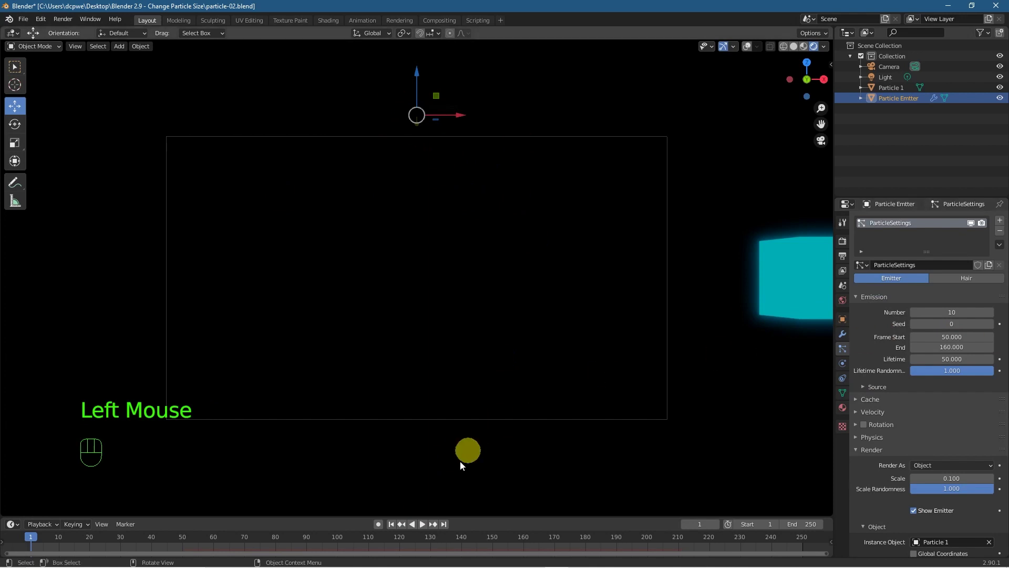
click(422, 524)
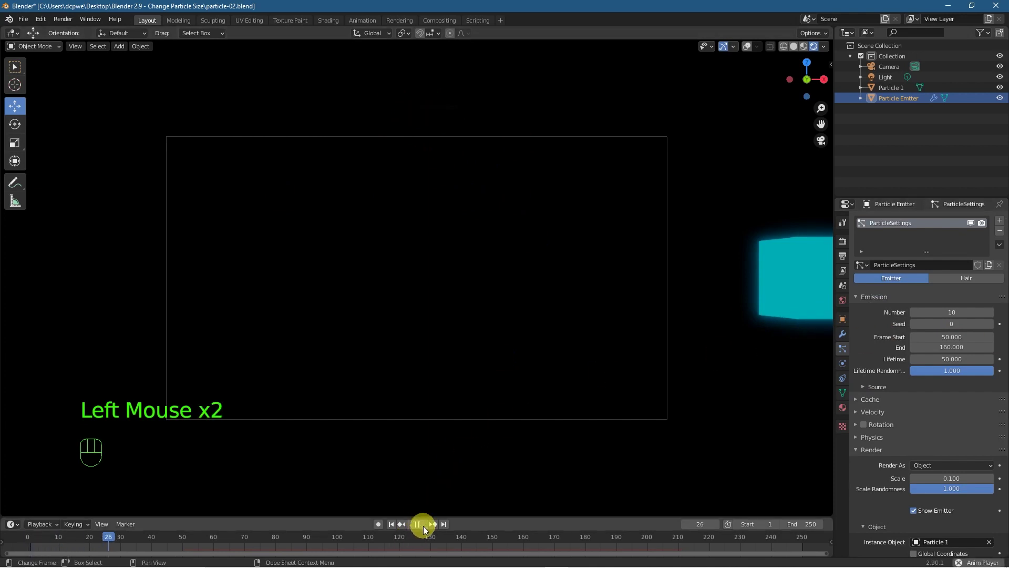
click(424, 524)
Set the emission Frame Start to 1.000, play the animation from the beginning and return to frame 1
click(972, 337)
key(Return)
click(948, 338)
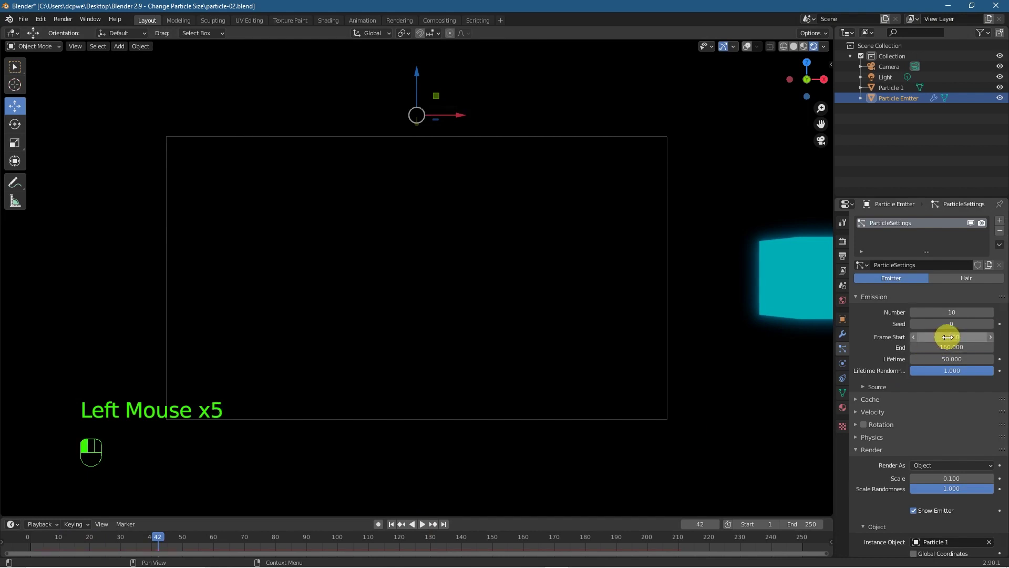
click(391, 524)
click(426, 524)
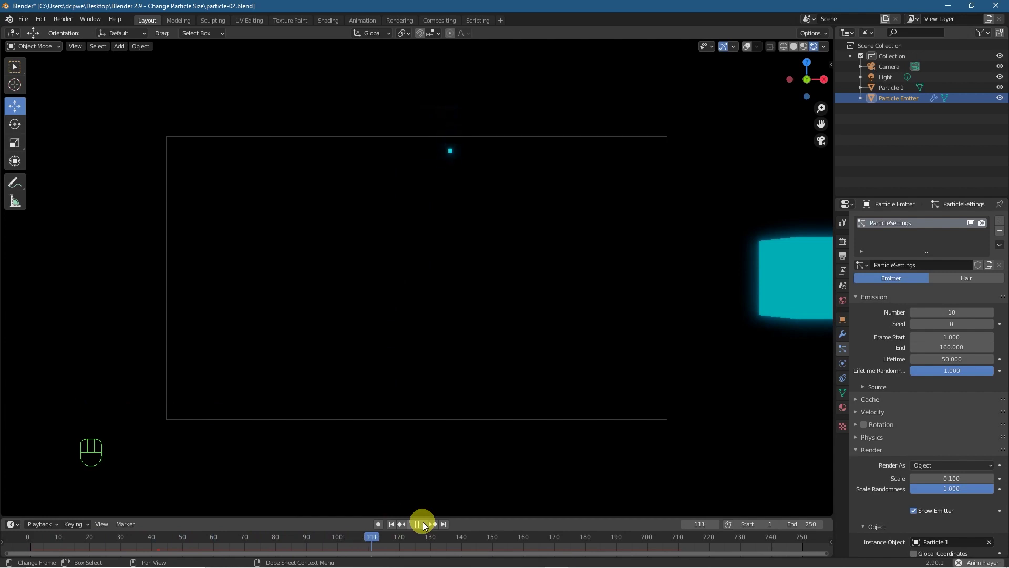
click(418, 524)
click(395, 525)
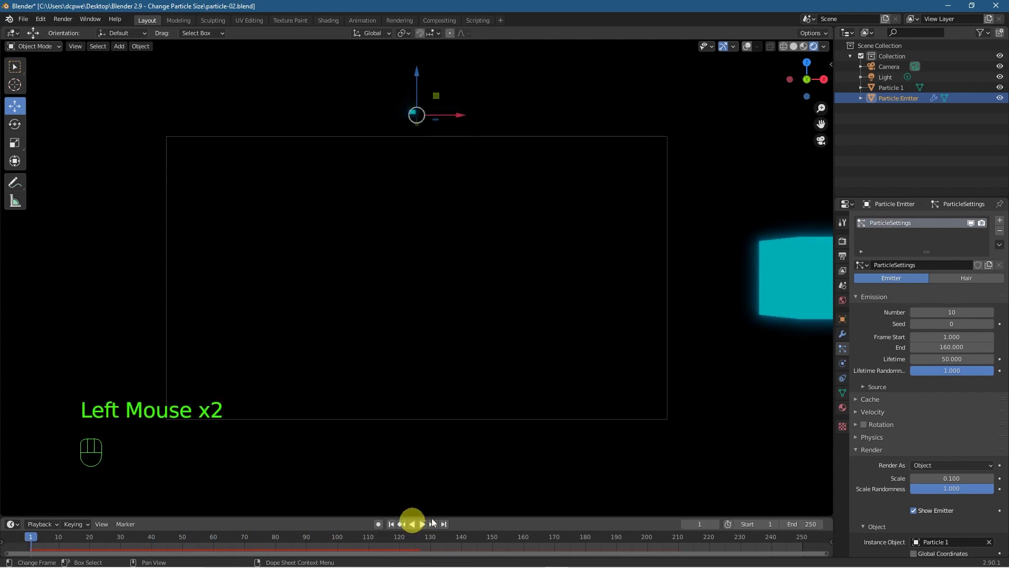
Try emission Seed 2, play the animation from frame 1, and restore the Seed to 0
click(991, 323)
click(990, 323)
click(991, 323)
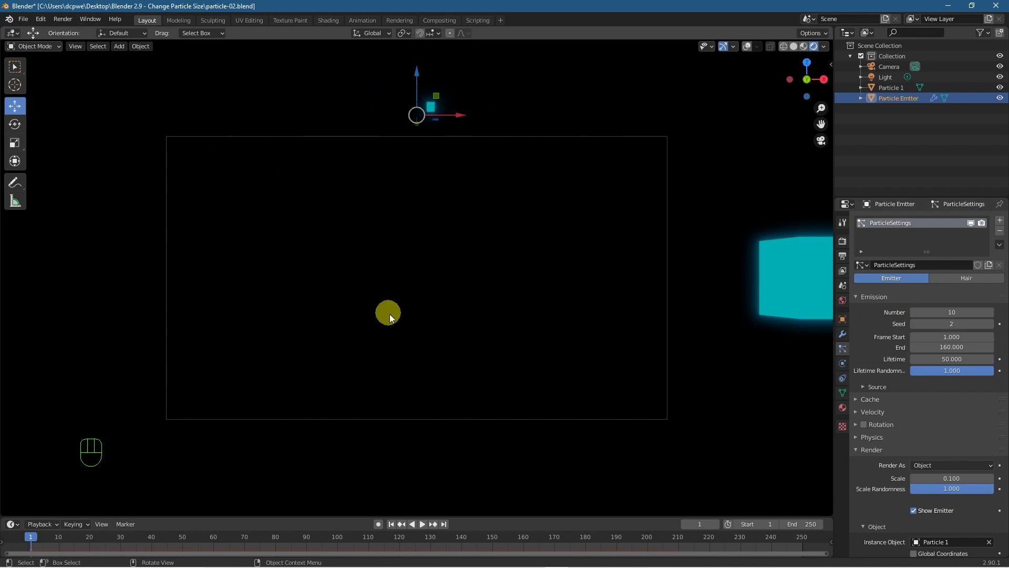
click(422, 523)
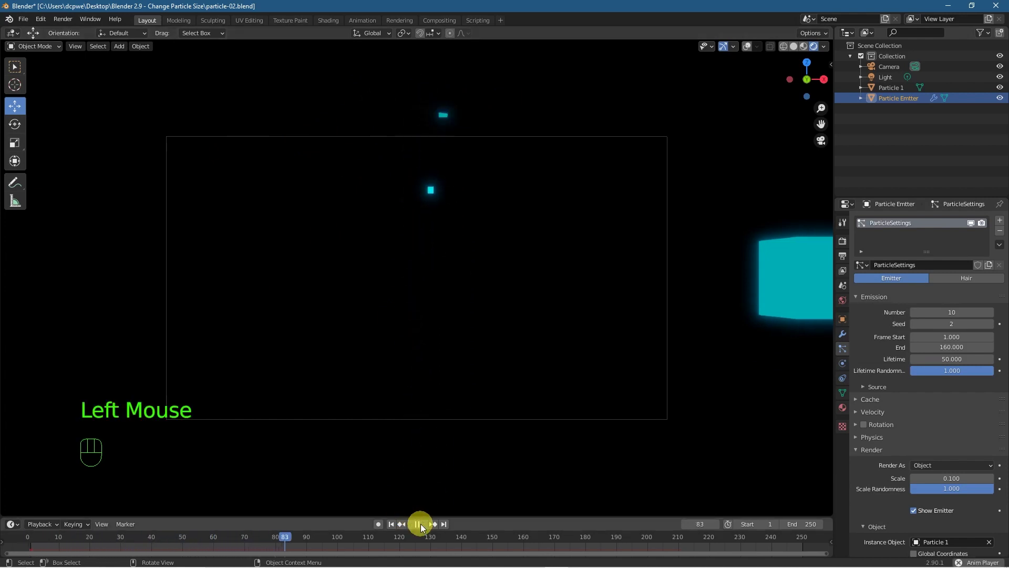
click(421, 524)
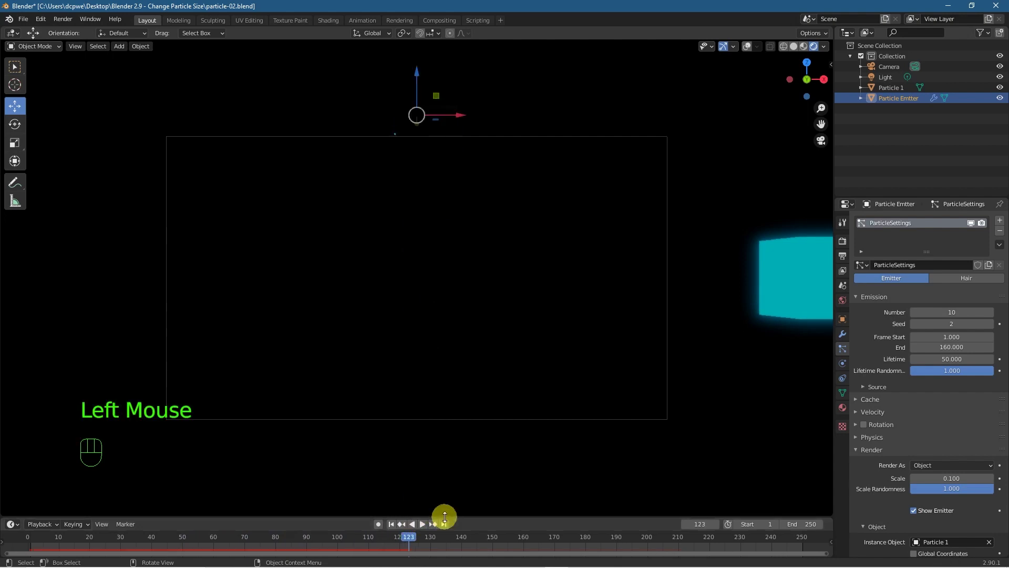
click(390, 524)
click(914, 324)
click(914, 324)
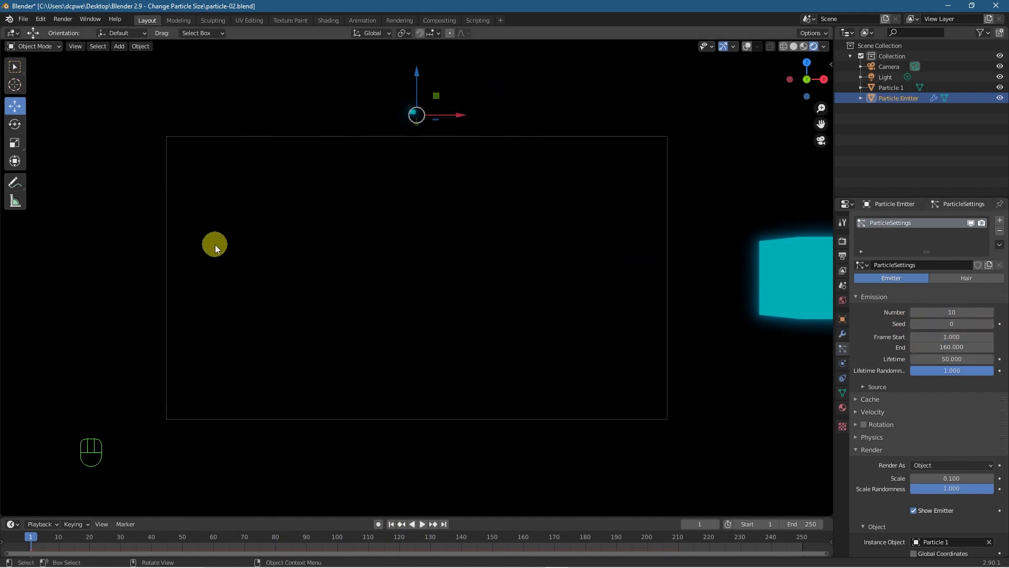
Set the emission Number to 100 particles, briefly play the animation and move the playhead to frame 30
click(957, 313)
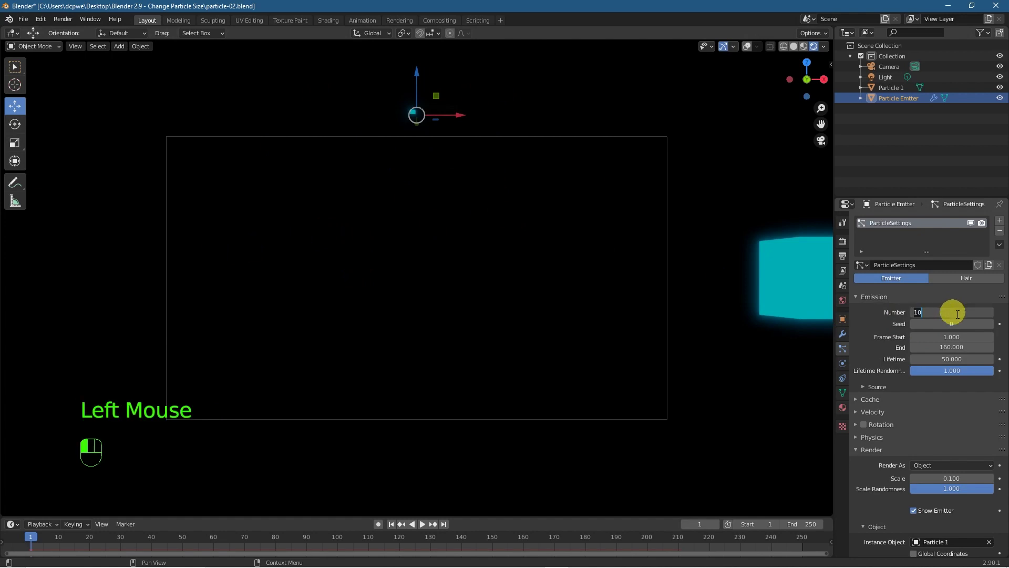
text(0)
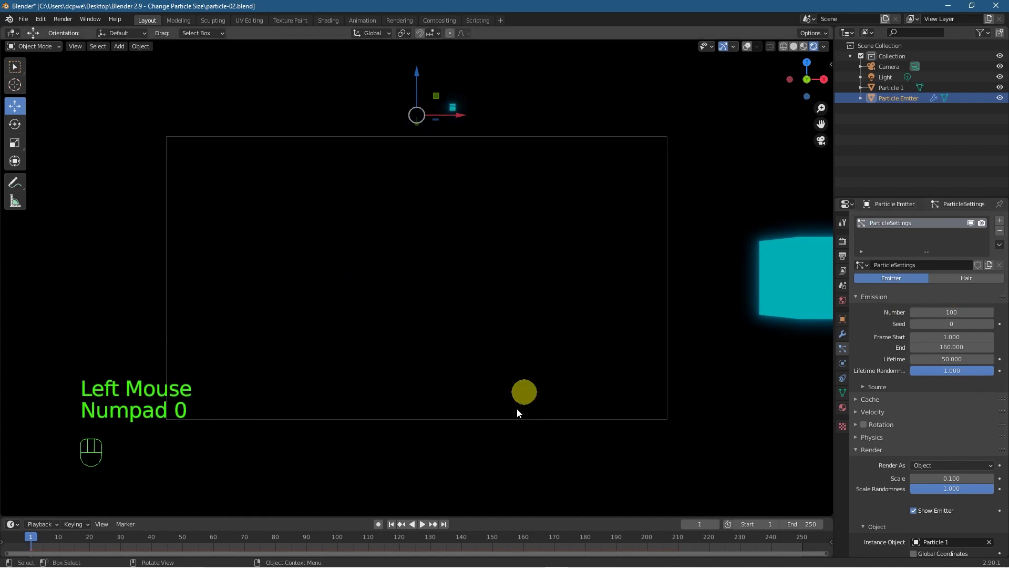
click(422, 524)
click(423, 526)
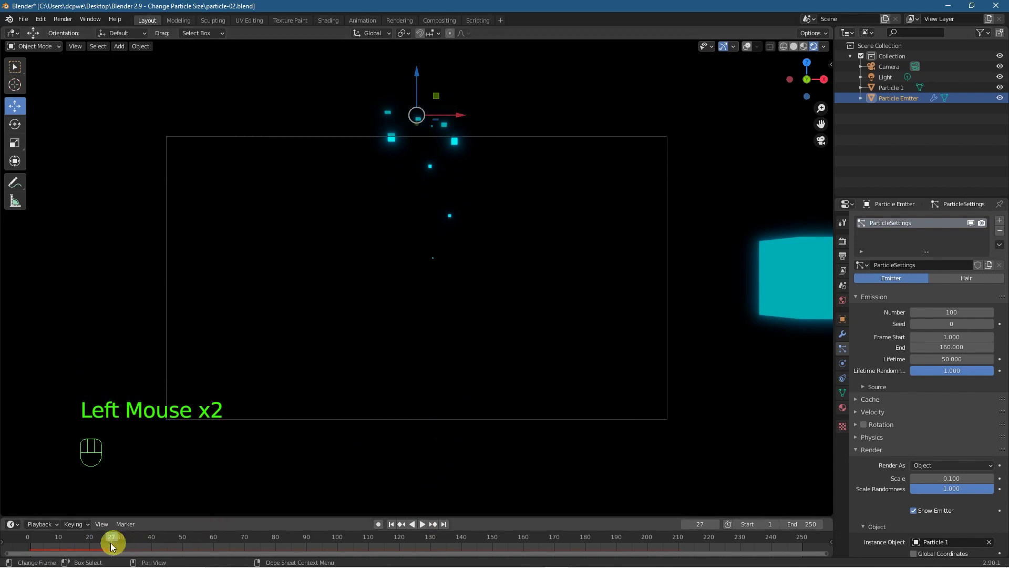
drag(110, 537, 120, 538)
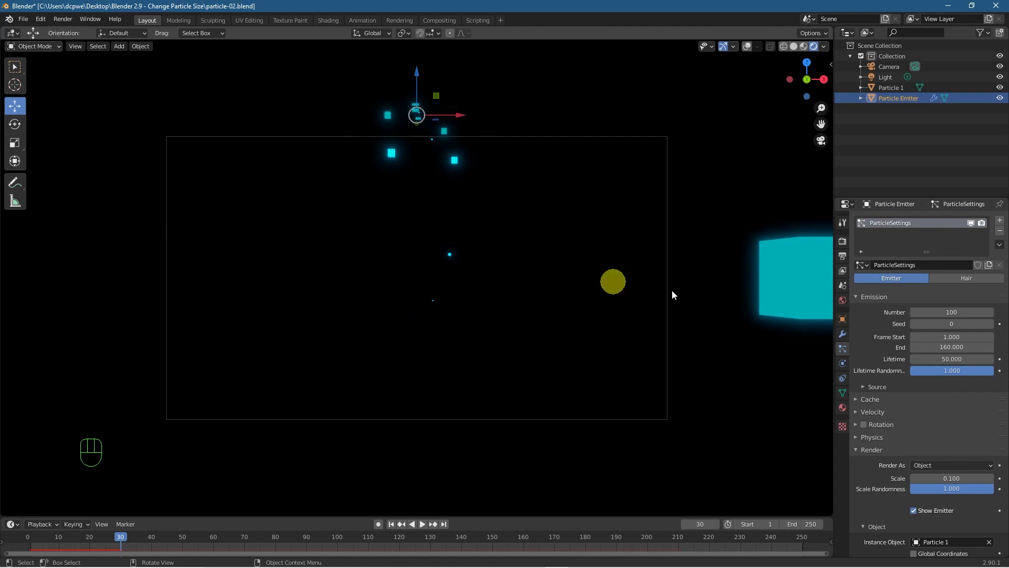
Try emission Seed 1 with the particle layout at frame 30, reset the Seed to 0 and return to frame 1
click(984, 324)
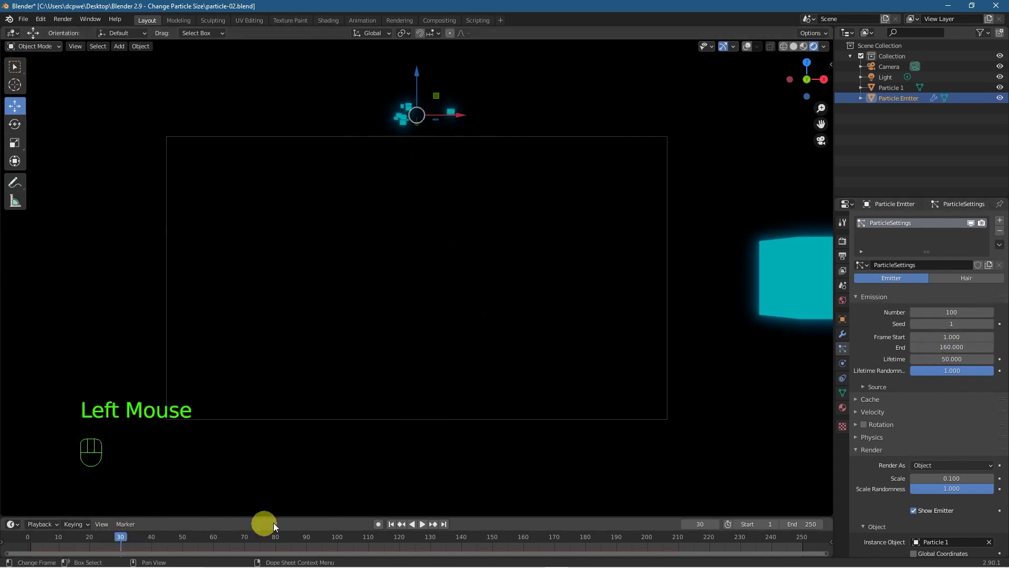
mouse_move(122, 536)
mouse_down()
mouse_move(33, 536)
mouse_move(122, 545)
mouse_up()
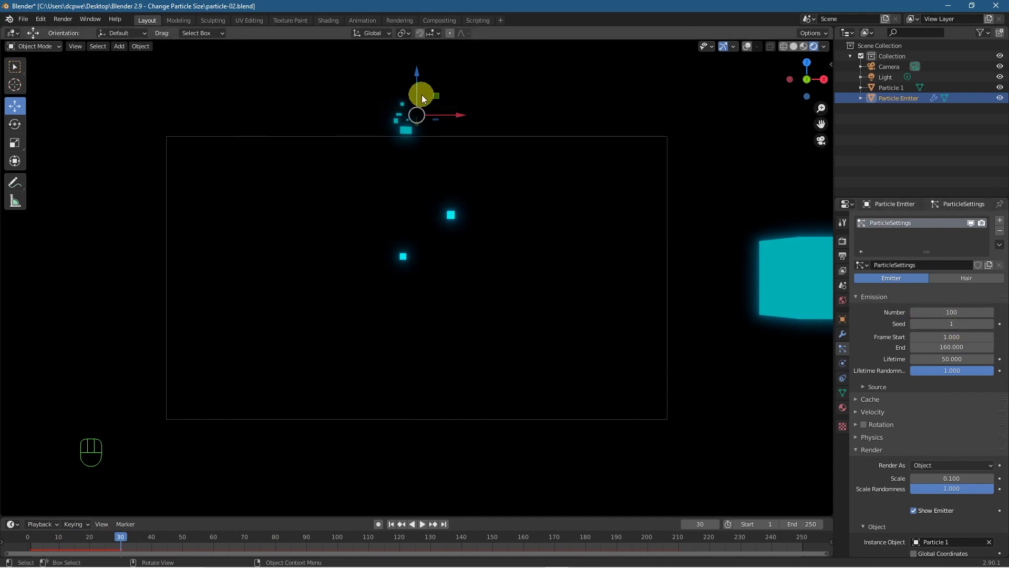
click(914, 323)
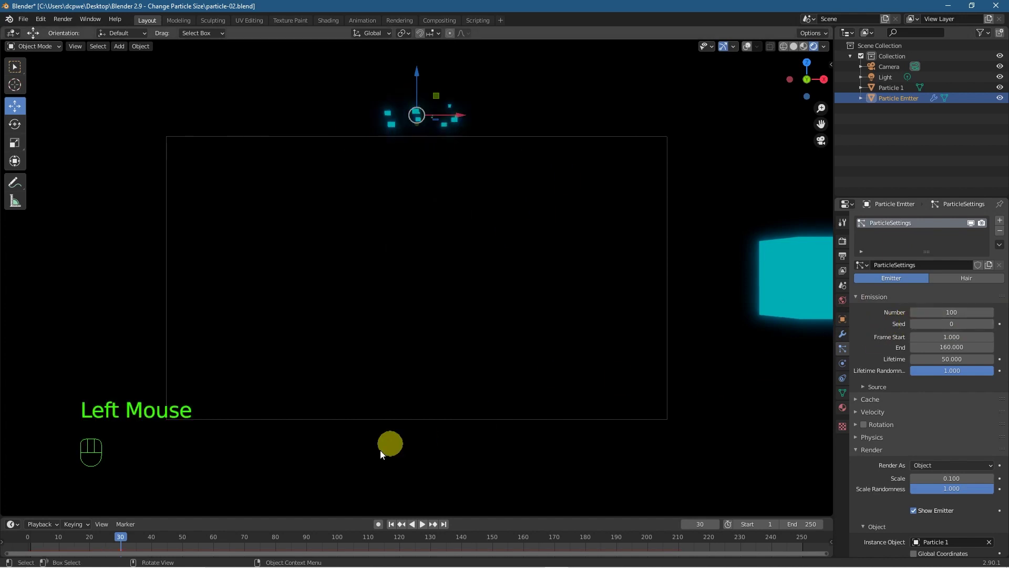
click(391, 524)
Save the scene as a new incremented file named particle-03.blend
click(23, 19)
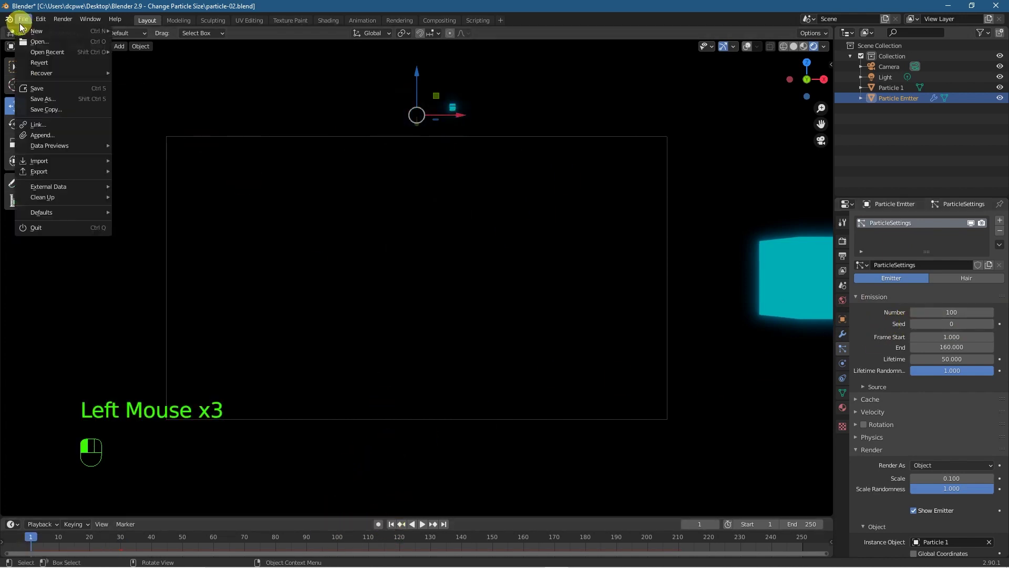
click(43, 99)
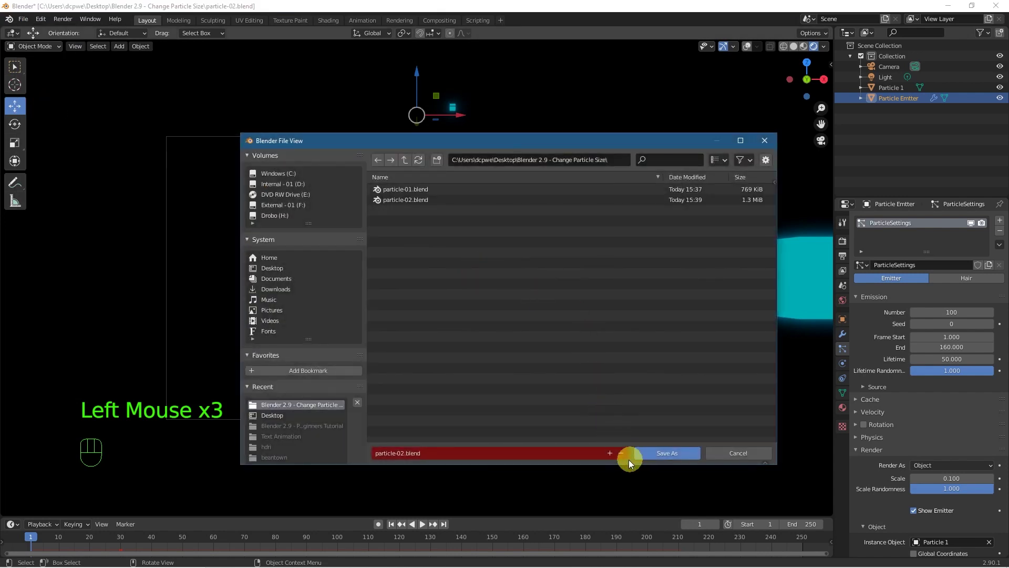
click(610, 452)
click(654, 454)
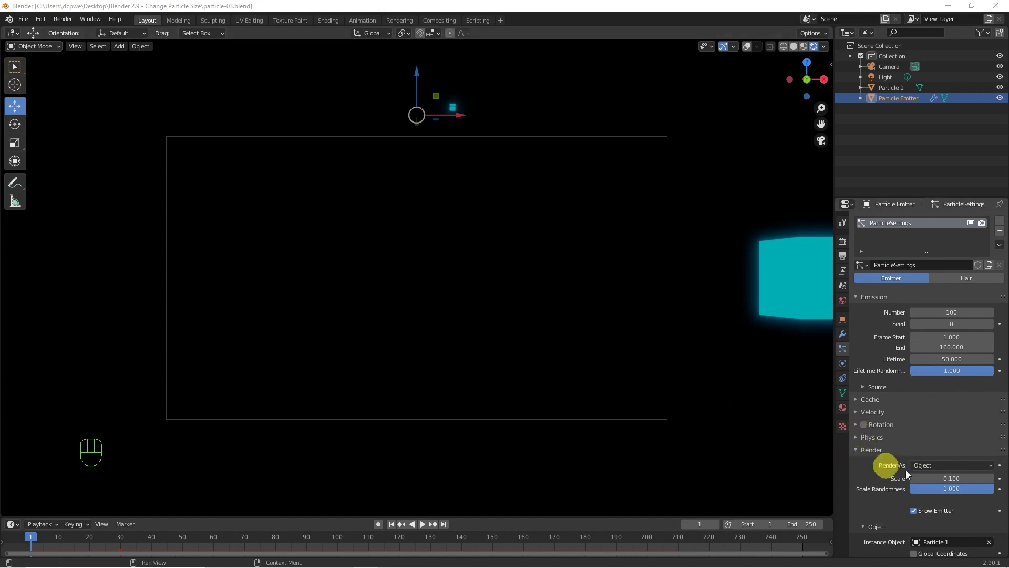
Expand the particle Field Weights, lower Gravity to 0.364 and play the animation from frame 1
scroll(911, 415, down, 11)
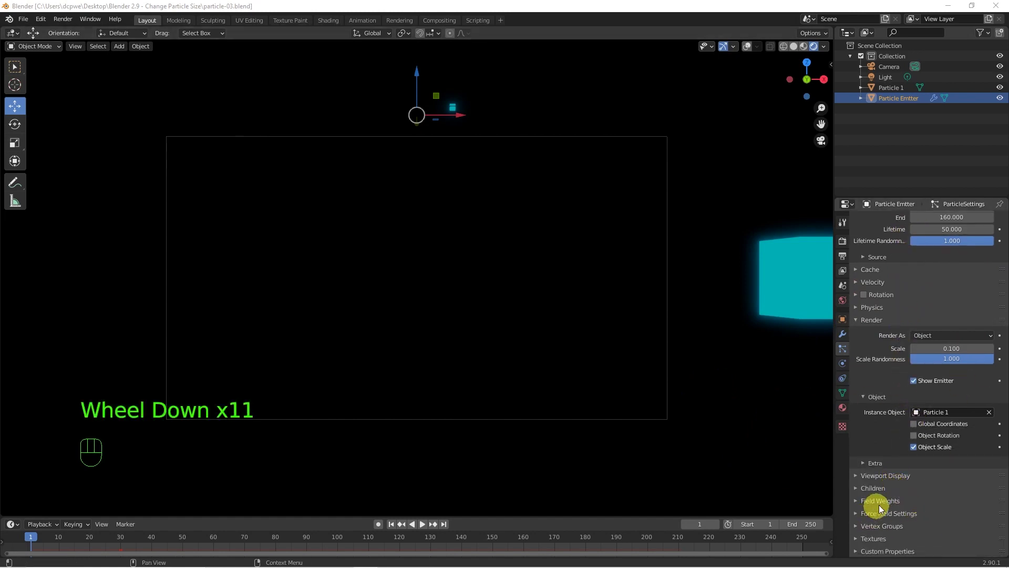
click(892, 500)
scroll(920, 503, down, 4)
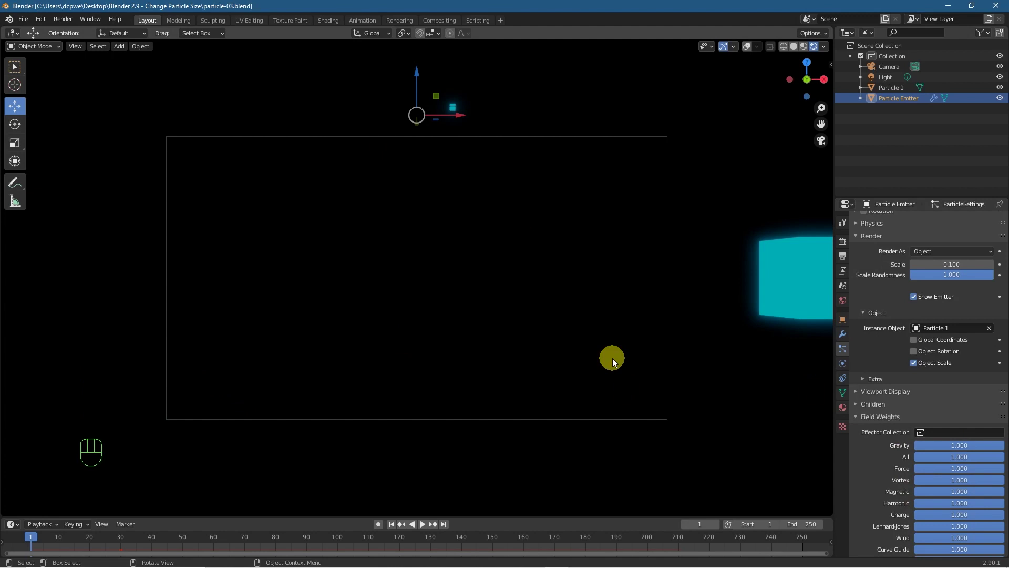
drag(973, 447, 925, 445)
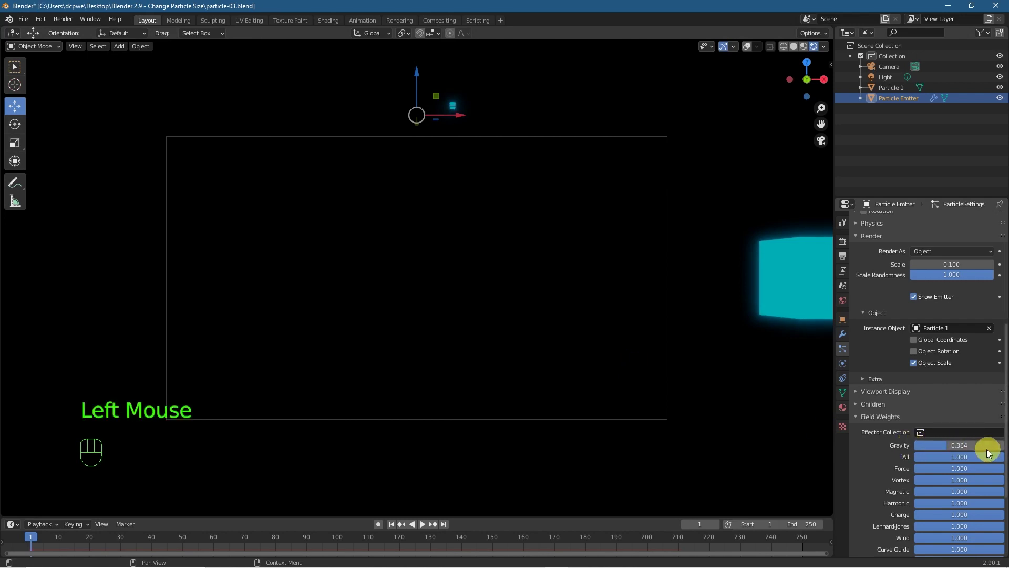
click(391, 523)
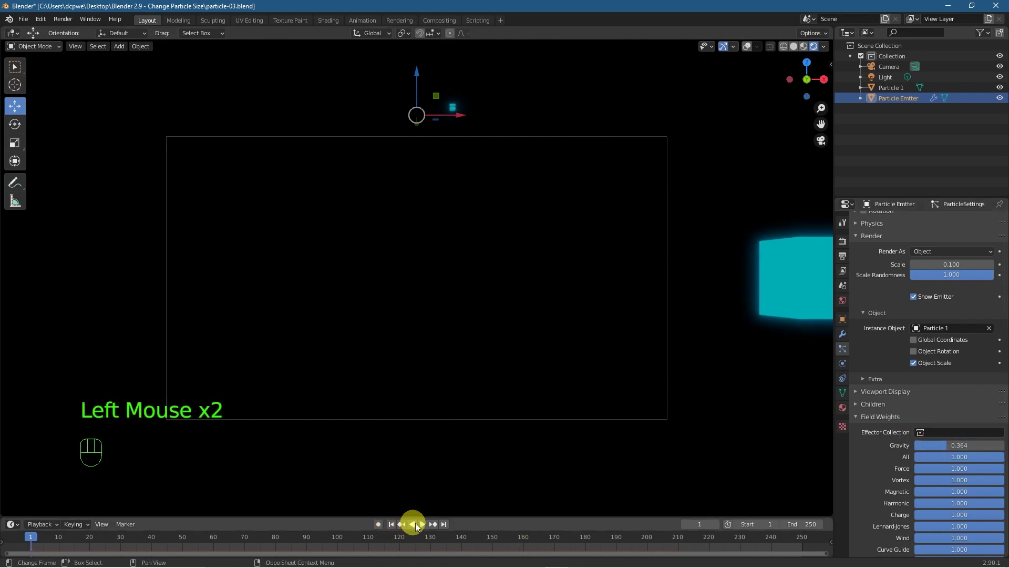
click(422, 523)
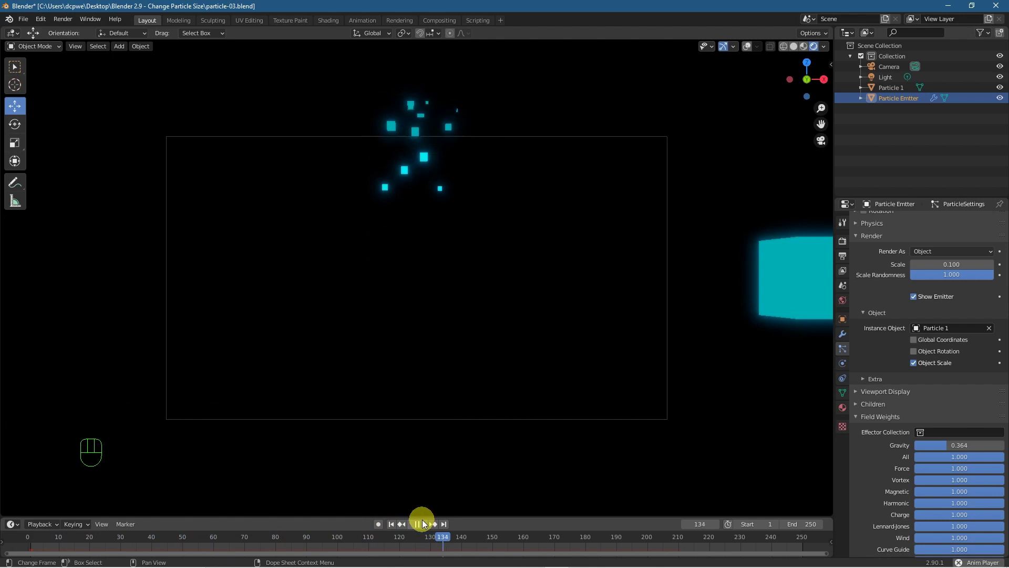
click(423, 523)
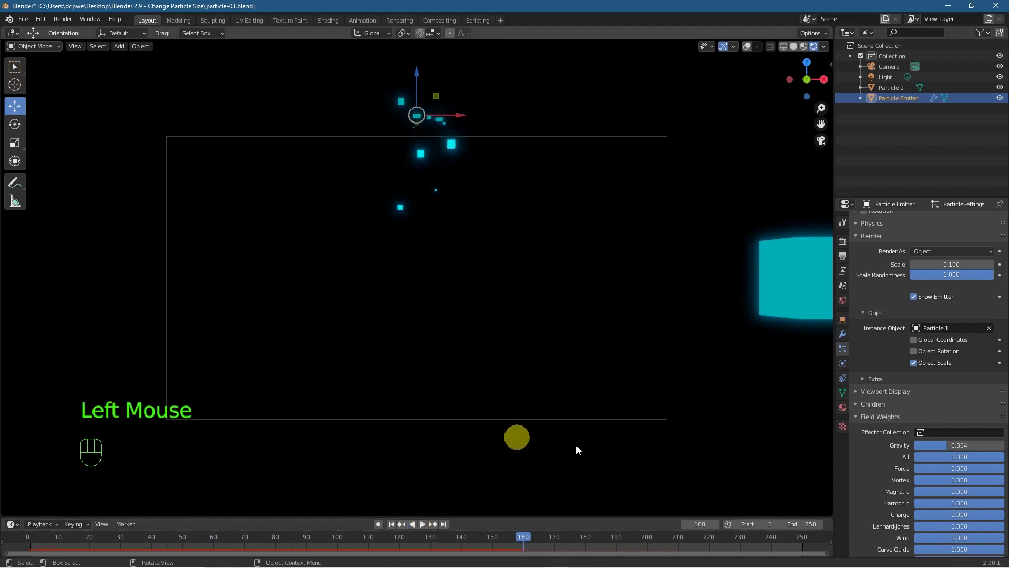
Set the Gravity field weight to 0.000, play the animation from frame 1, and raise the weight again during playback
drag(945, 446, 914, 445)
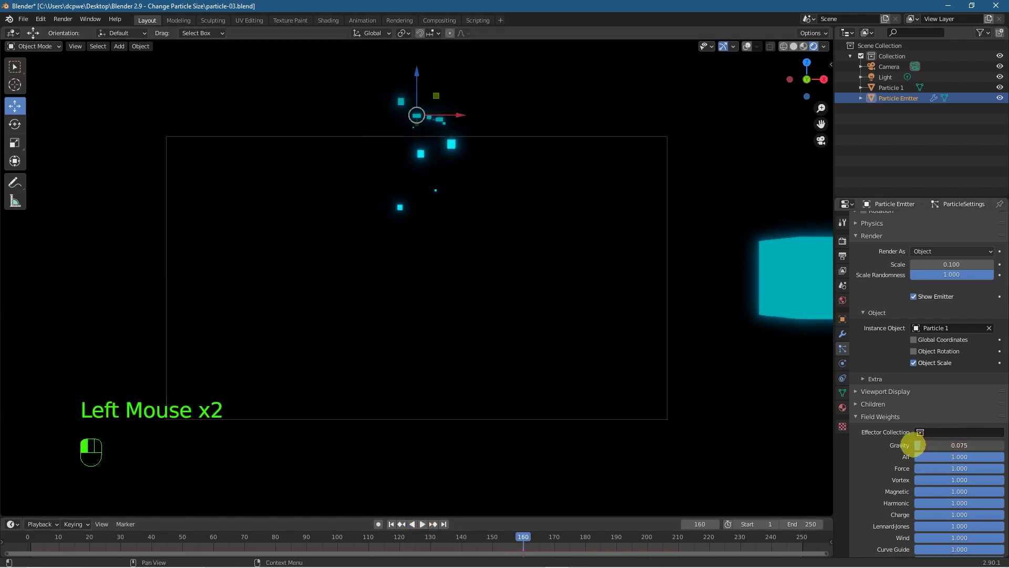
click(392, 524)
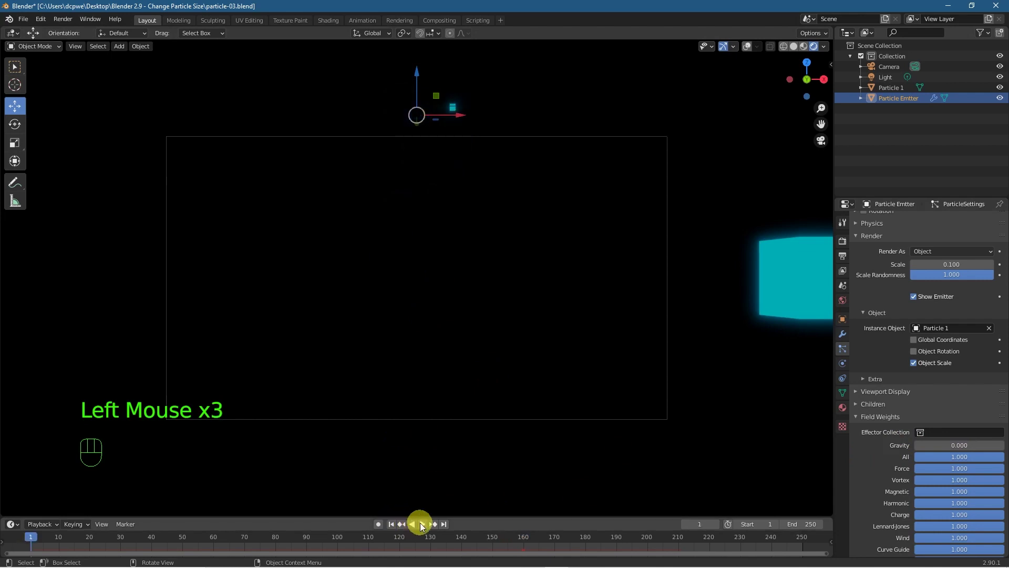
click(422, 524)
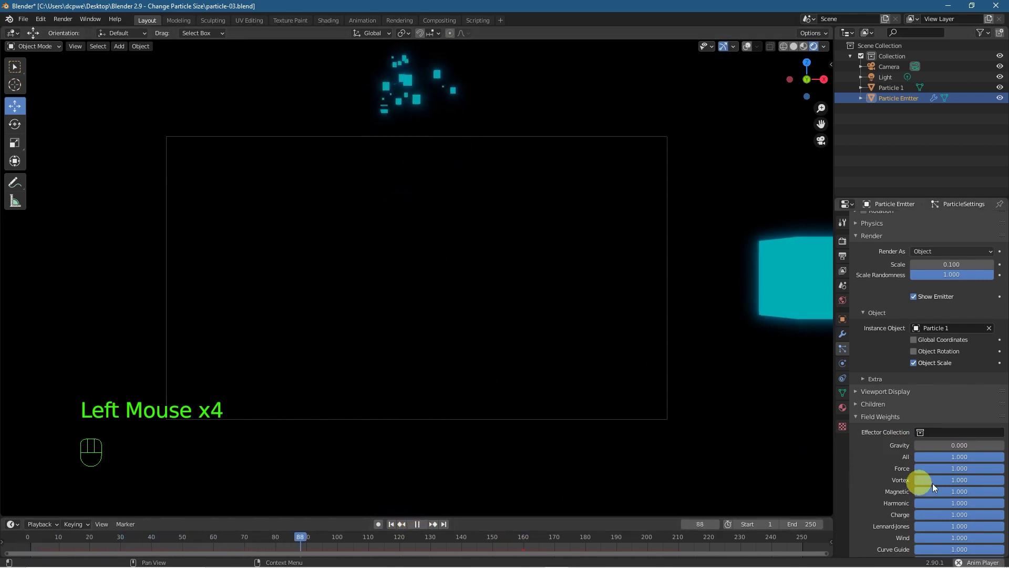
drag(925, 444, 1003, 450)
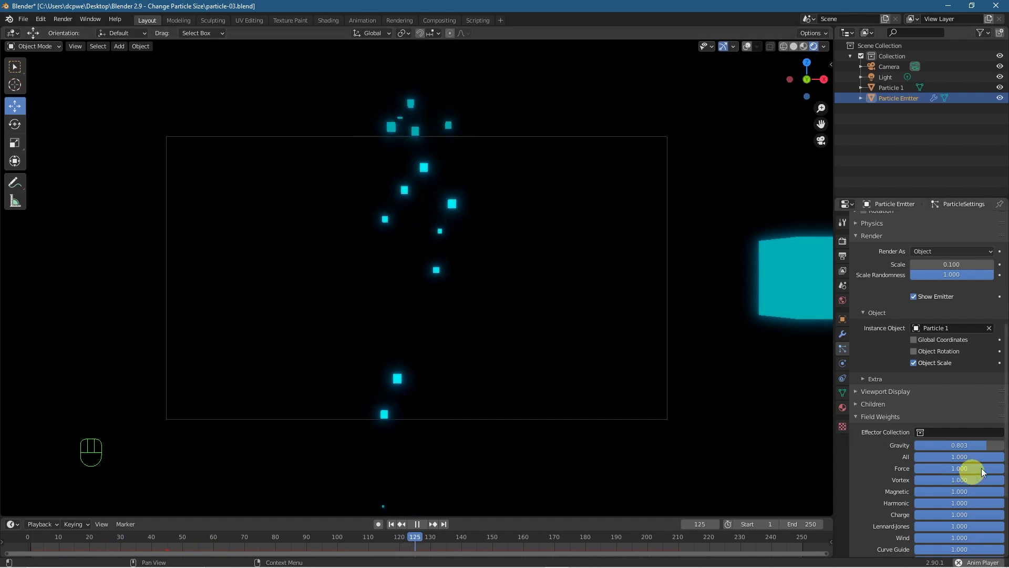
drag(984, 445, 6, 444)
Expand the particle Physics settings and review the available Physics Type options, keeping Newtonian
scroll(895, 380, up, 5)
scroll(895, 380, up, 1)
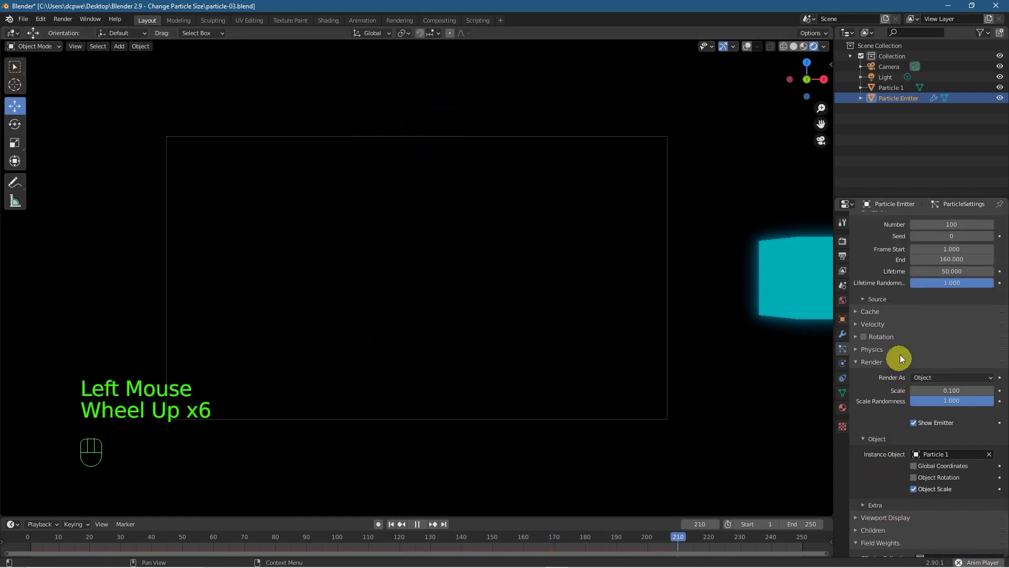
click(870, 353)
scroll(969, 447, down, 2)
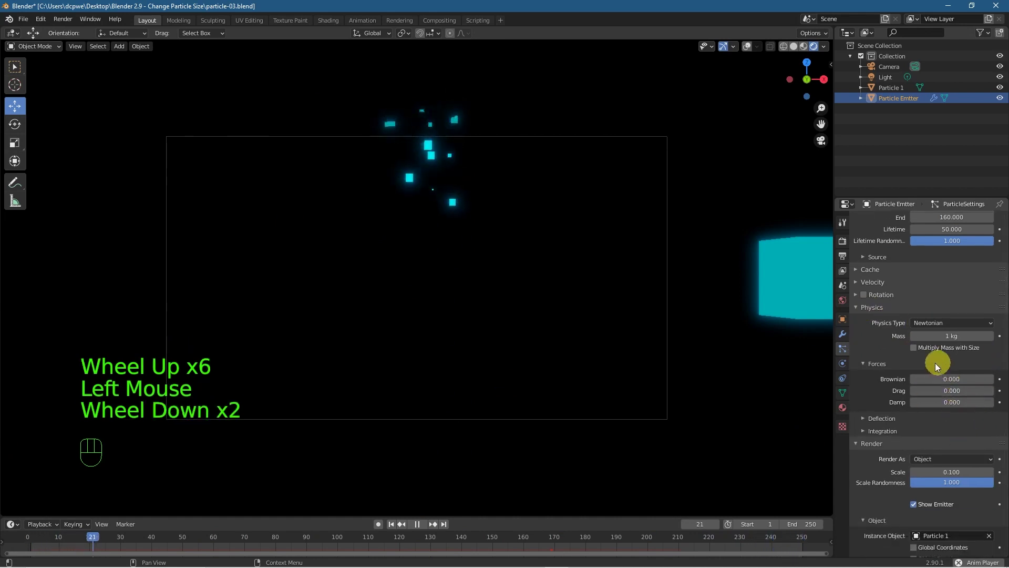
click(945, 322)
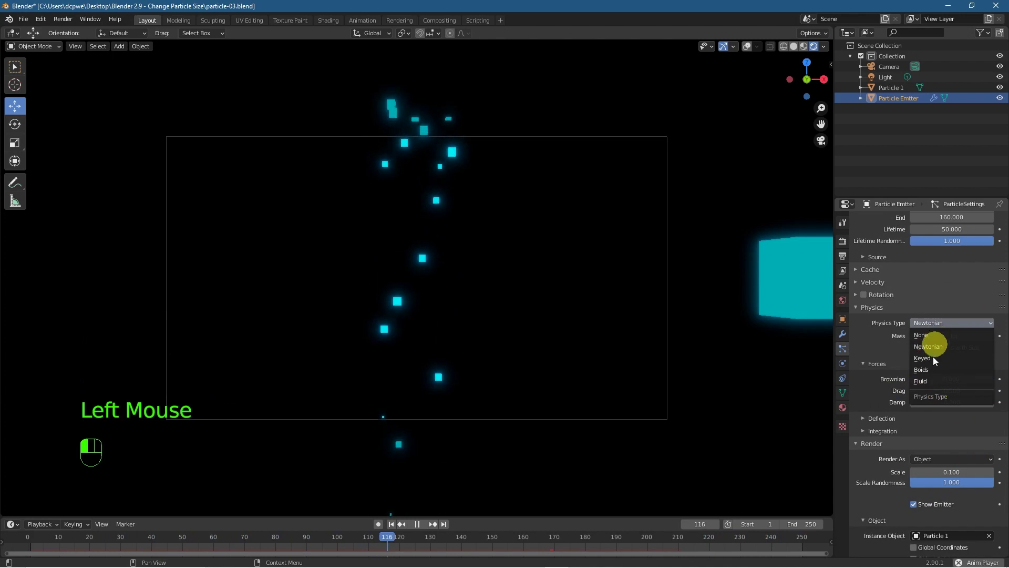
click(862, 340)
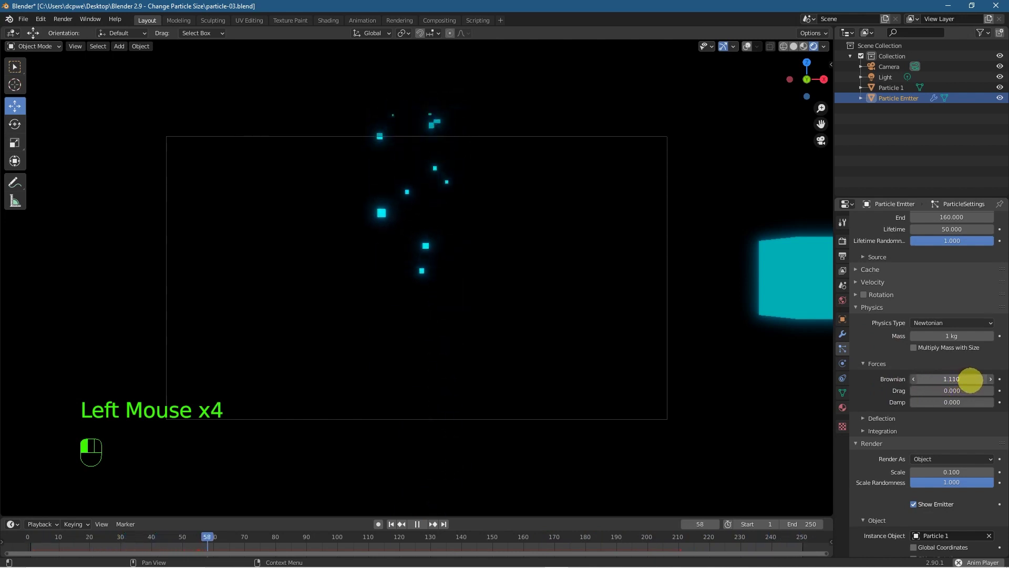
Set the Brownian force to 1.330, restart playback from frame 1 and view the falling particles from an angle
drag(967, 375, 982, 375)
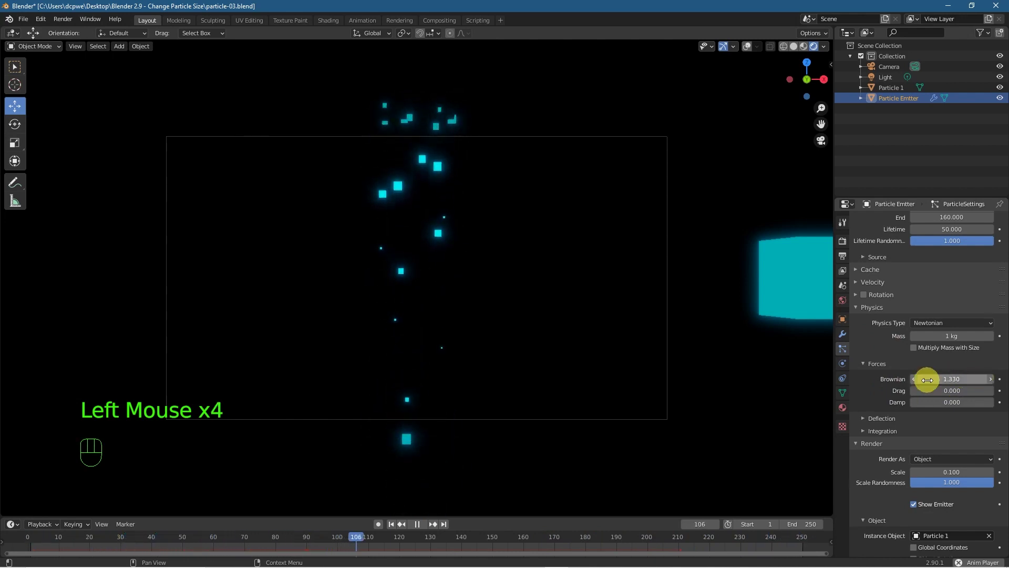
click(390, 524)
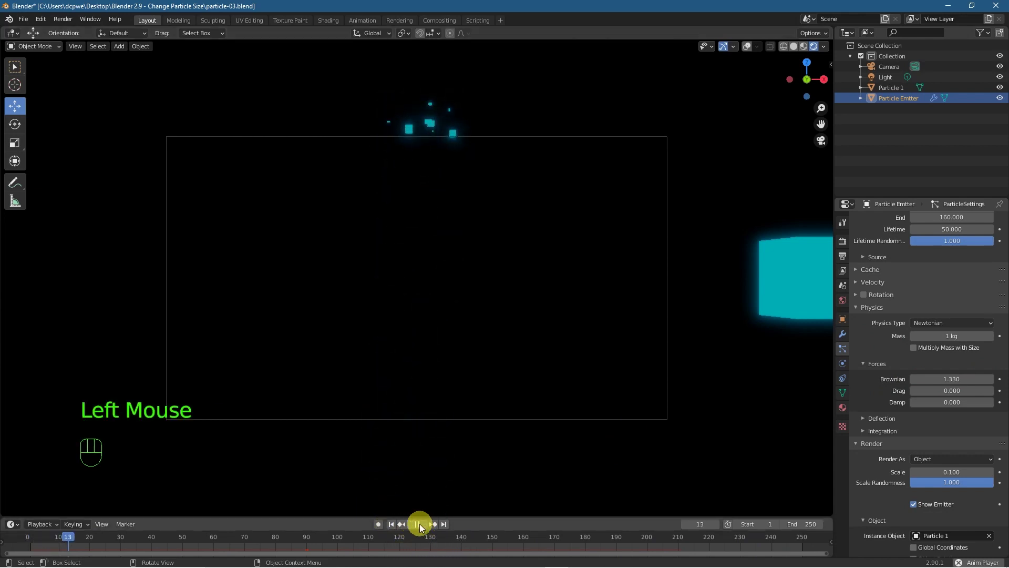
middle_drag(392, 384, 689, 196)
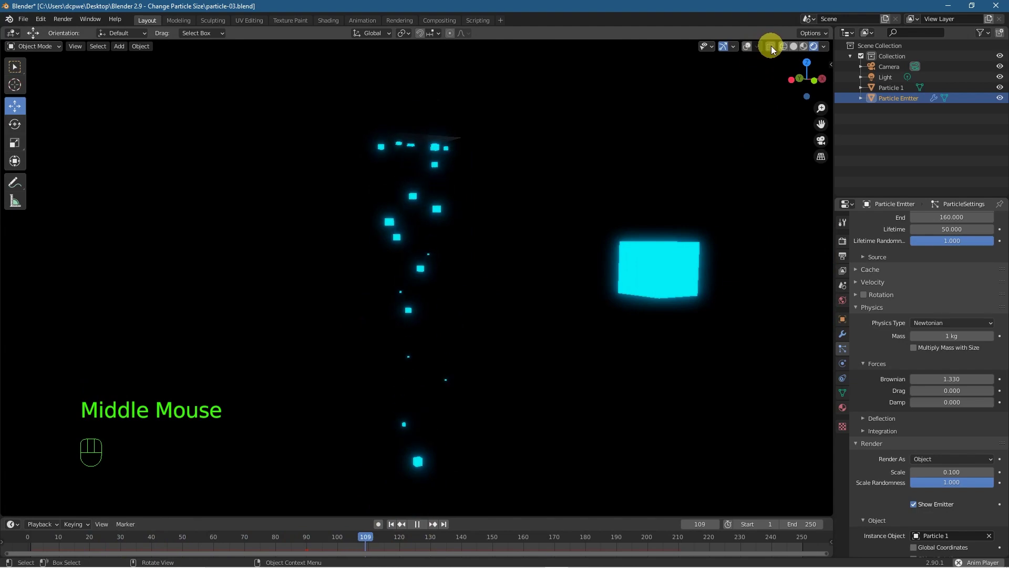
Show the viewport overlays, face the emitter from the front and raise the Brownian force to 7.790 and on to 12.490 during playback
click(749, 44)
middle_drag(405, 309, 665, 348)
click(941, 380)
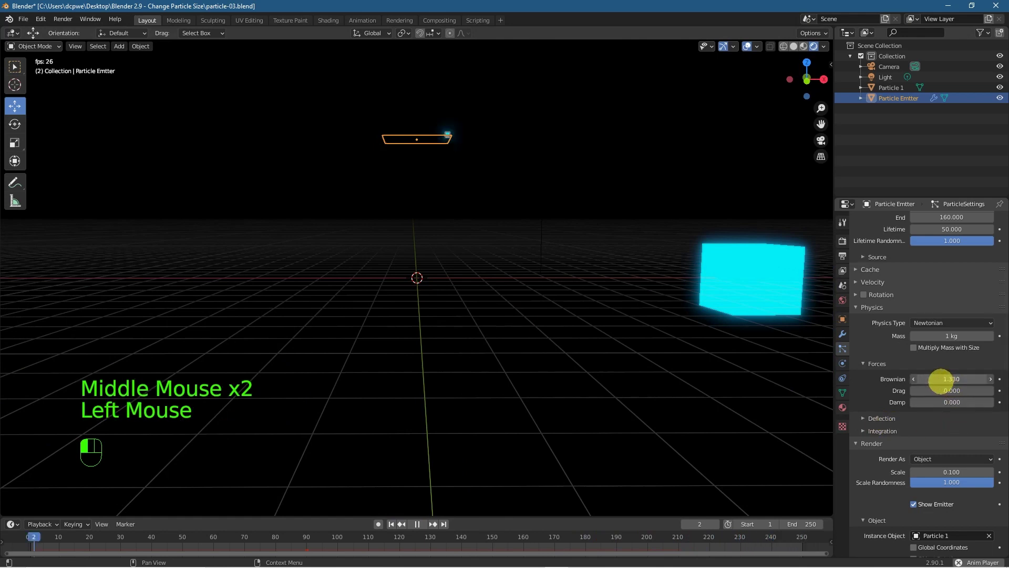
drag(938, 379, 941, 380)
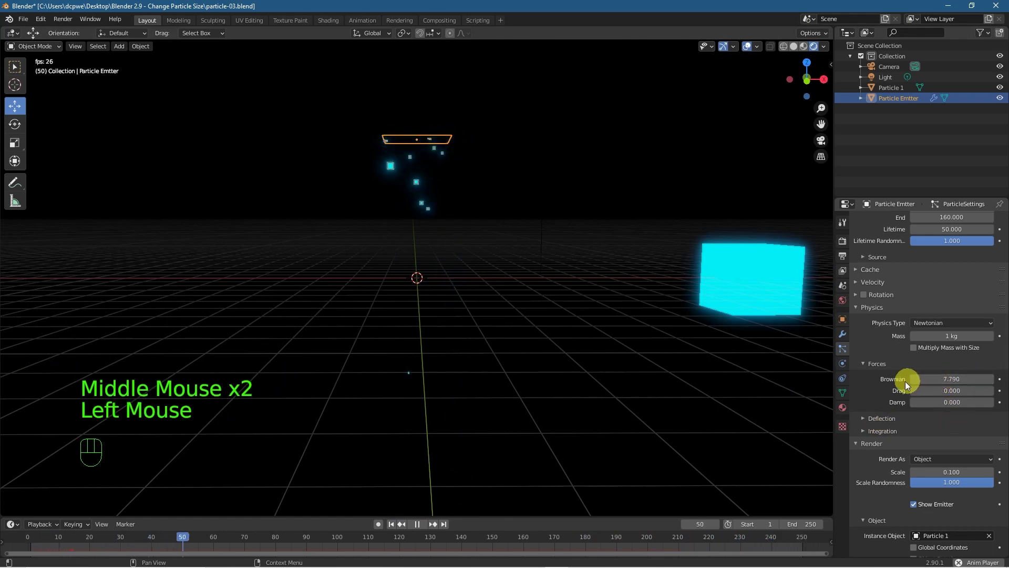
drag(948, 377, 875, 377)
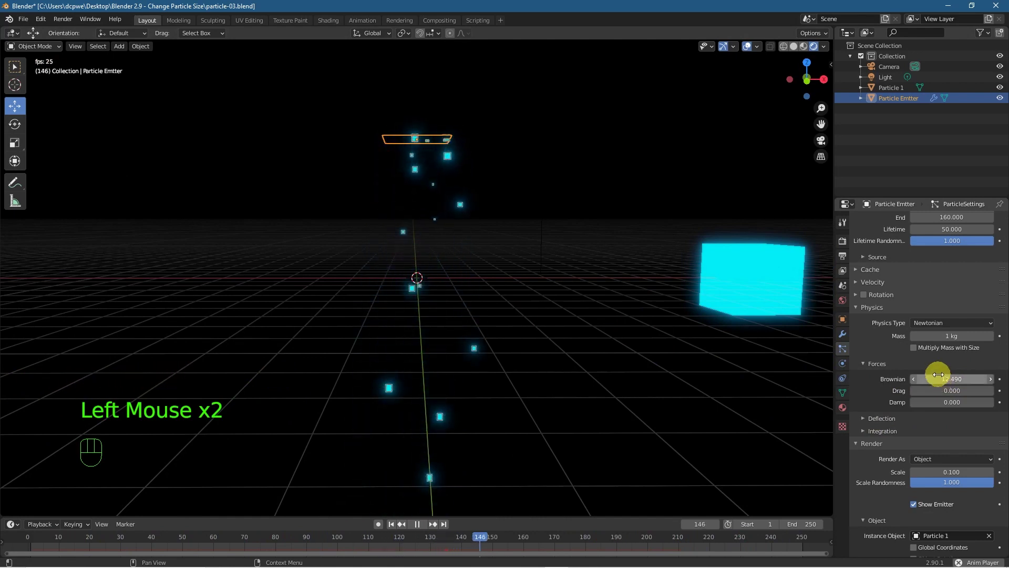
Deselect the emitter, view the particles through the camera and set the Brownian force to 20.000
key(KP_0)
click(338, 226)
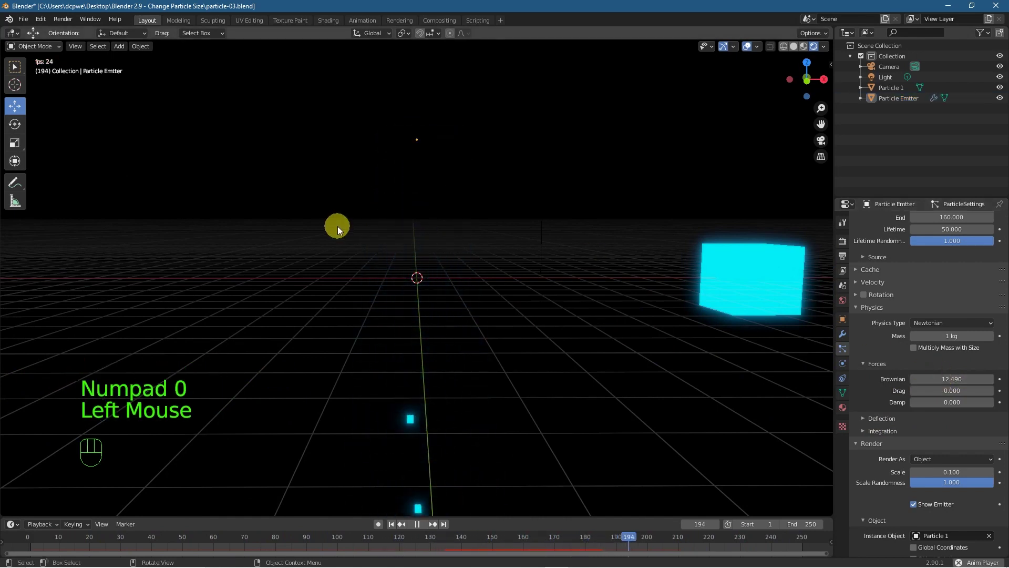
key(KP_0)
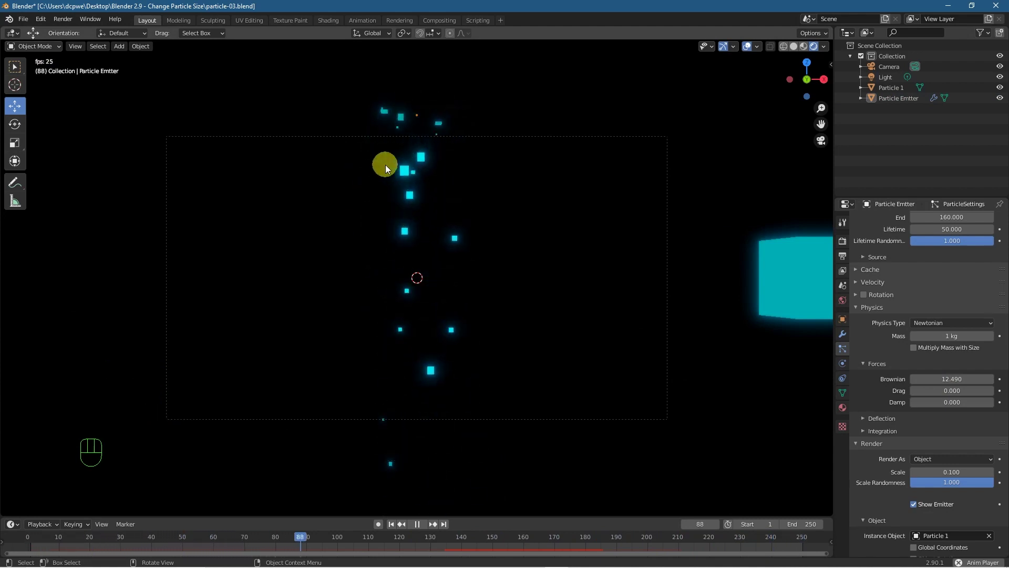
drag(946, 378, 707, 346)
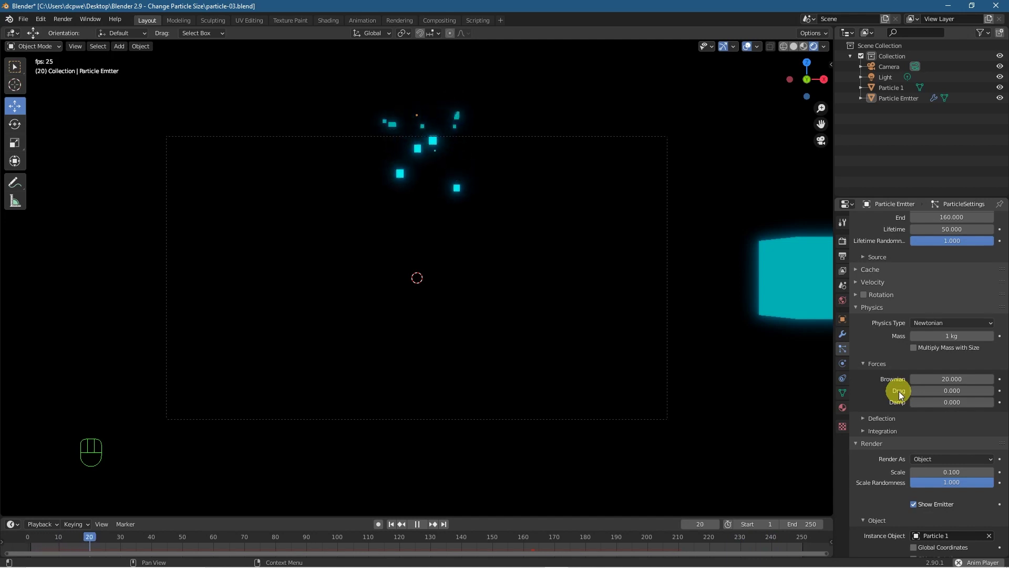
Set the particle Drag force to 1.000 and restart the animation from frame 1
drag(897, 391, 993, 394)
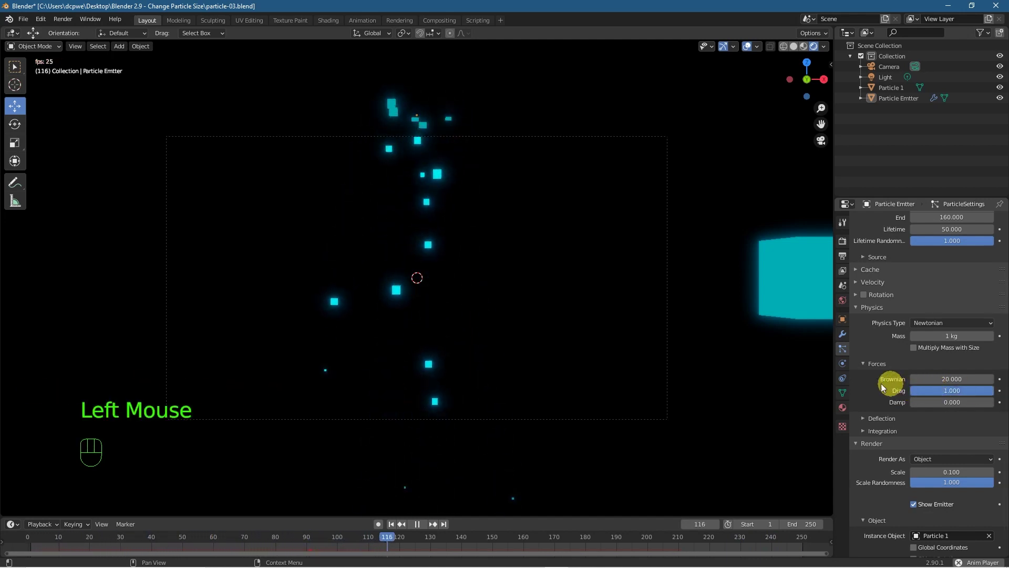
click(391, 525)
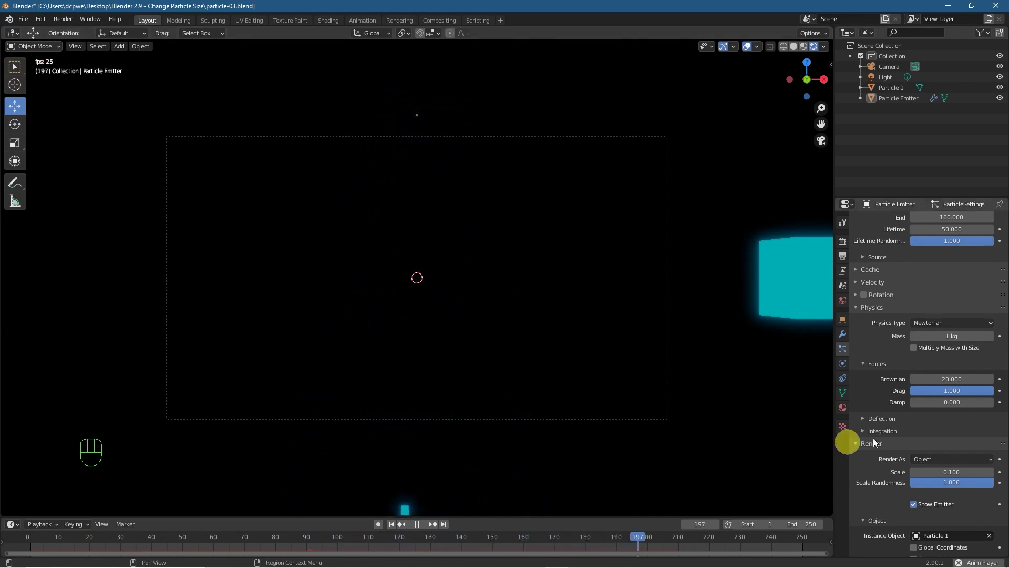
Reset both the Drag and Brownian forces to 0.000 while the animation plays
drag(979, 392, 951, 391)
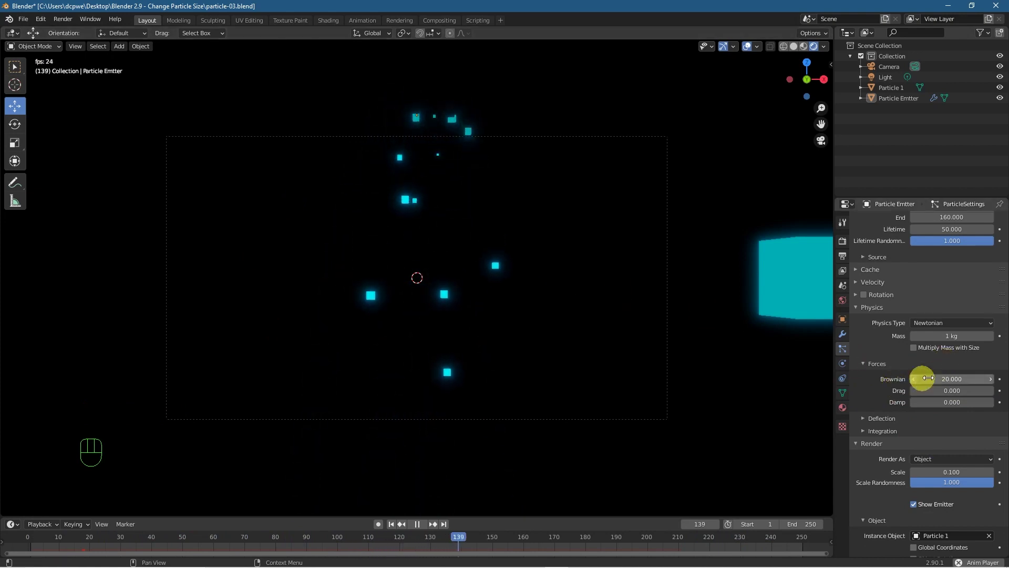
drag(951, 379, 788, 381)
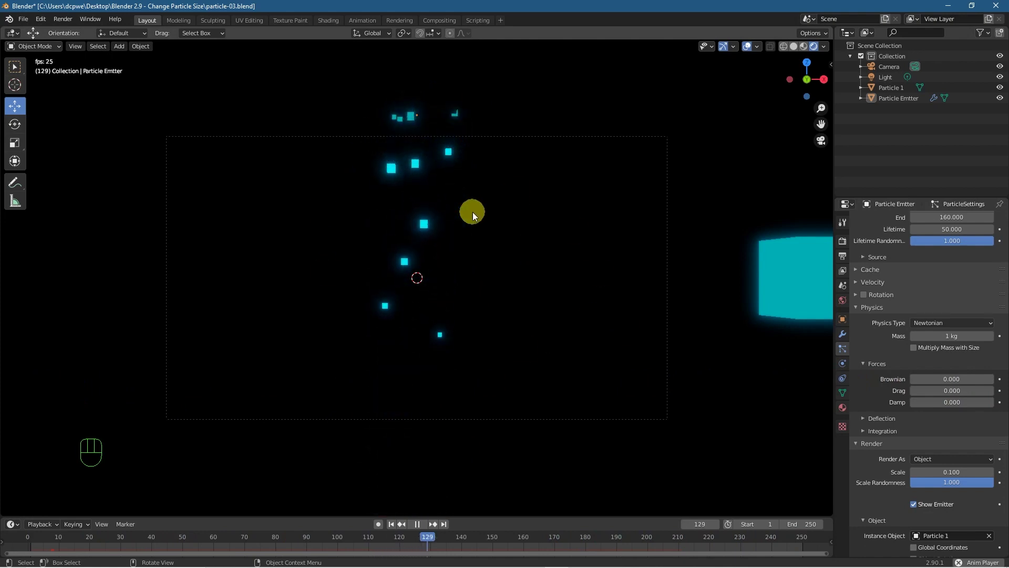
Add a Turbulence force field at the scene origin and rename it Field Tur
key(ctrl+a)
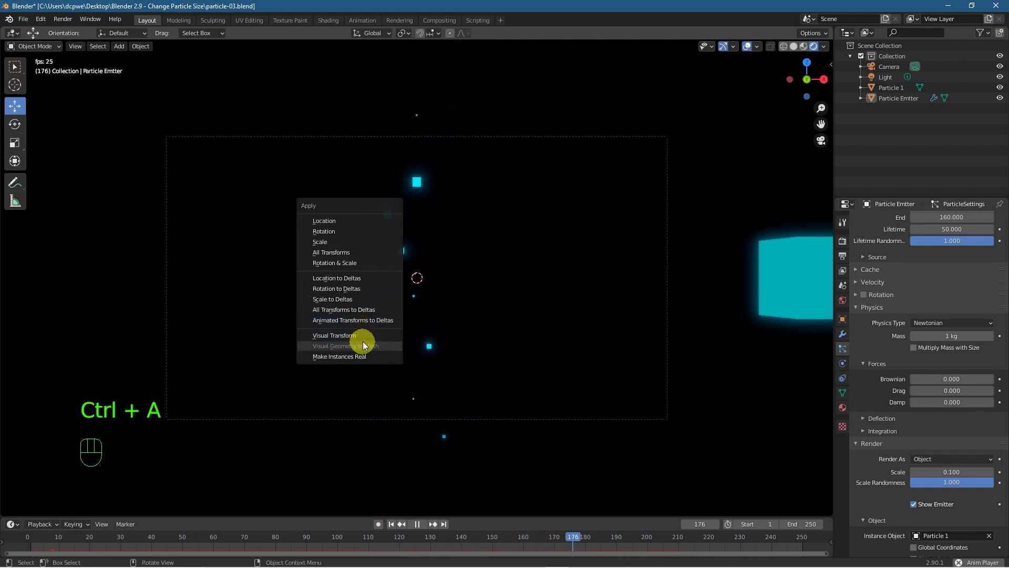
click(383, 336)
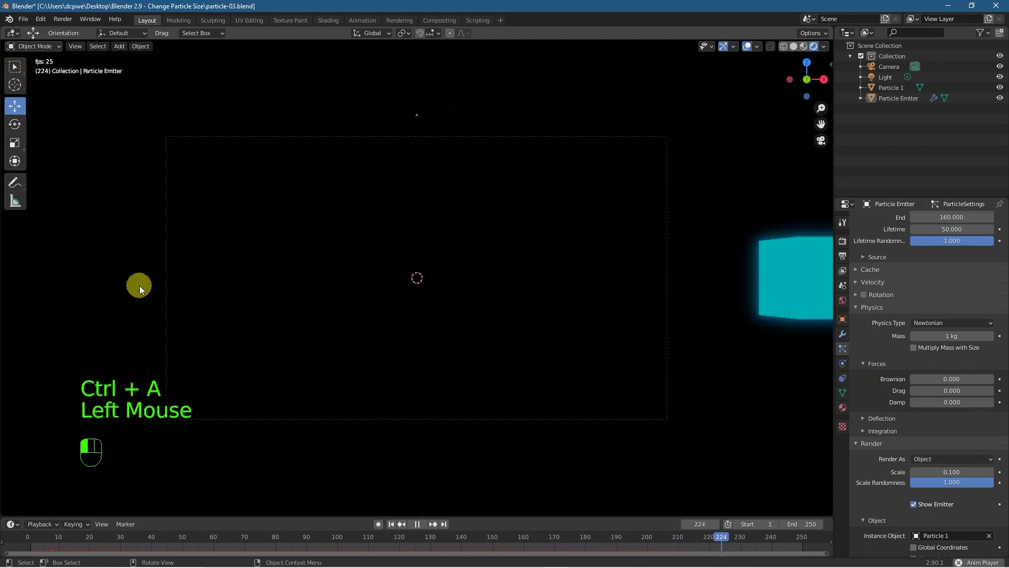
key(shift+a)
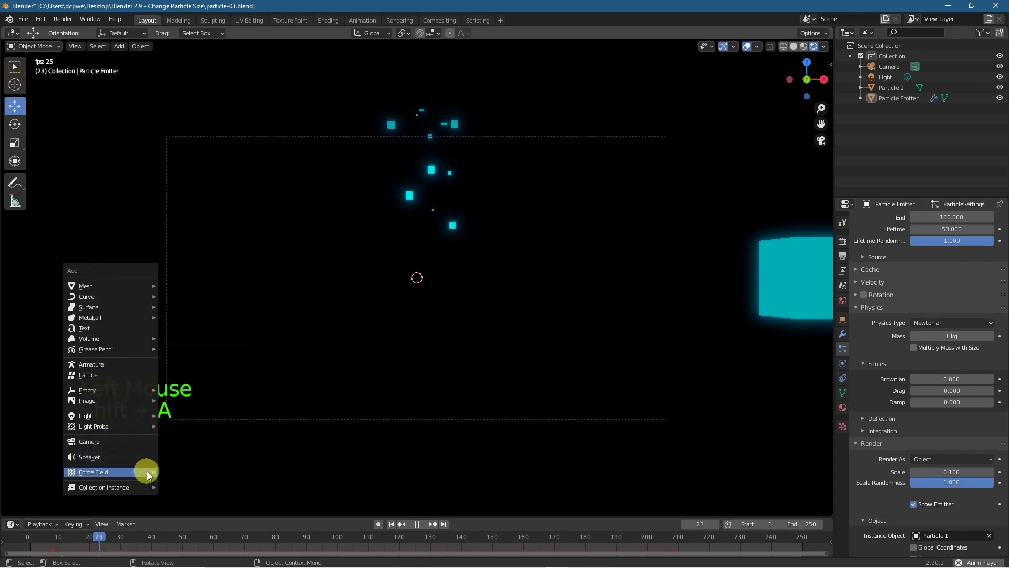
mouse_move(156, 475)
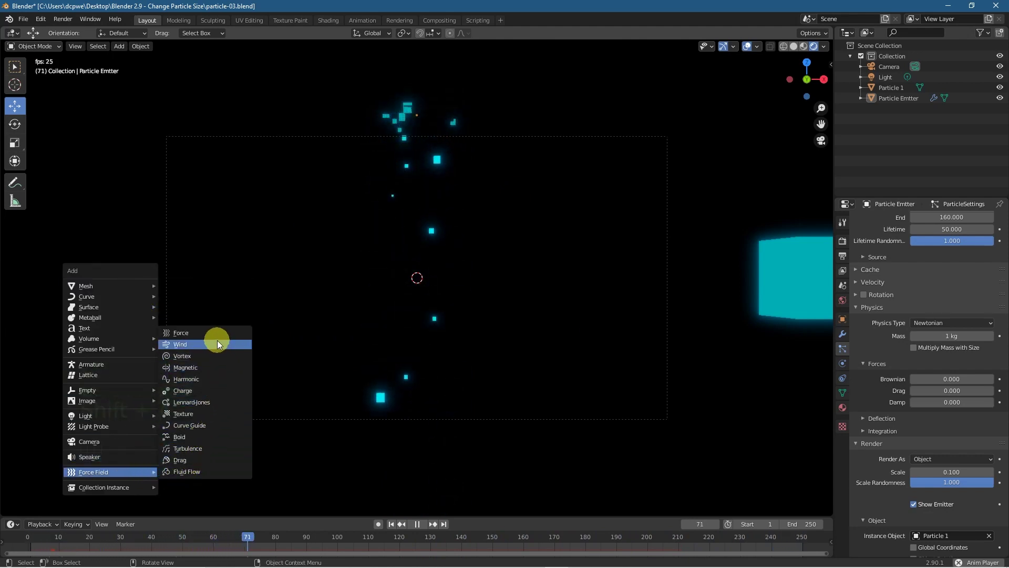
click(226, 448)
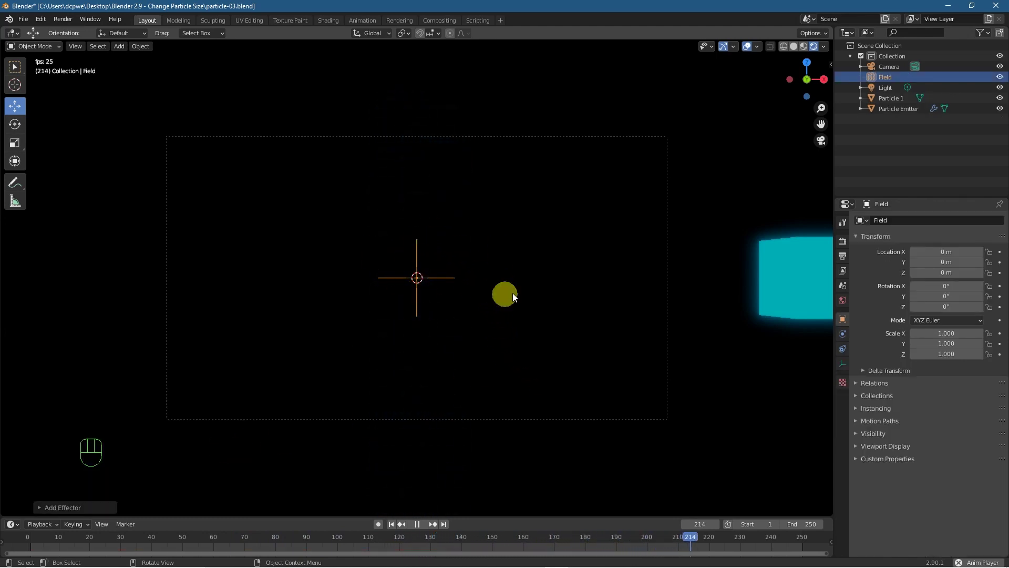
click(890, 74)
double_click(890, 76)
text(Tur)
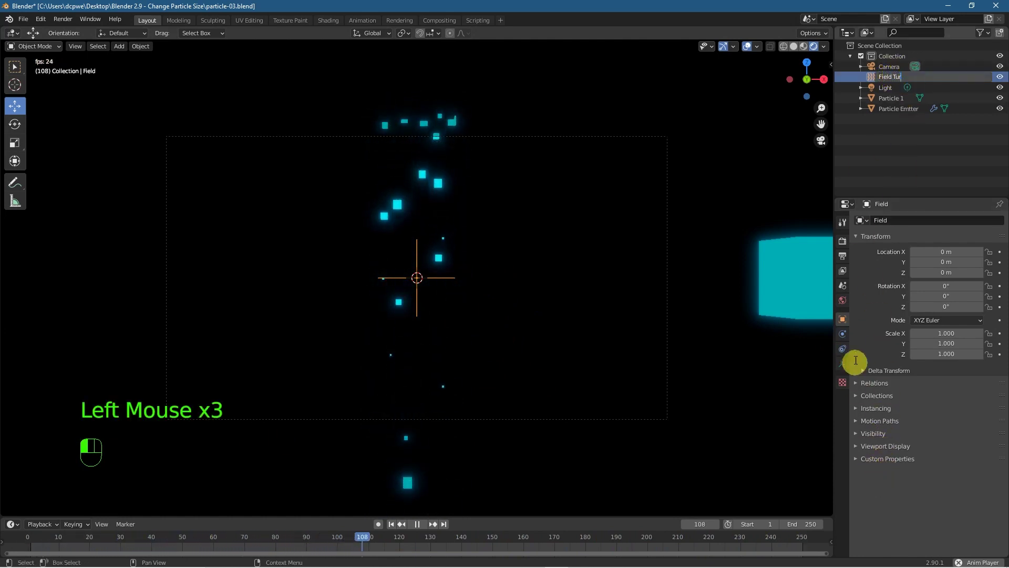
Raise the strength of the Field Tur turbulence to 22.2 and replay the animation from its start in camera view
click(841, 332)
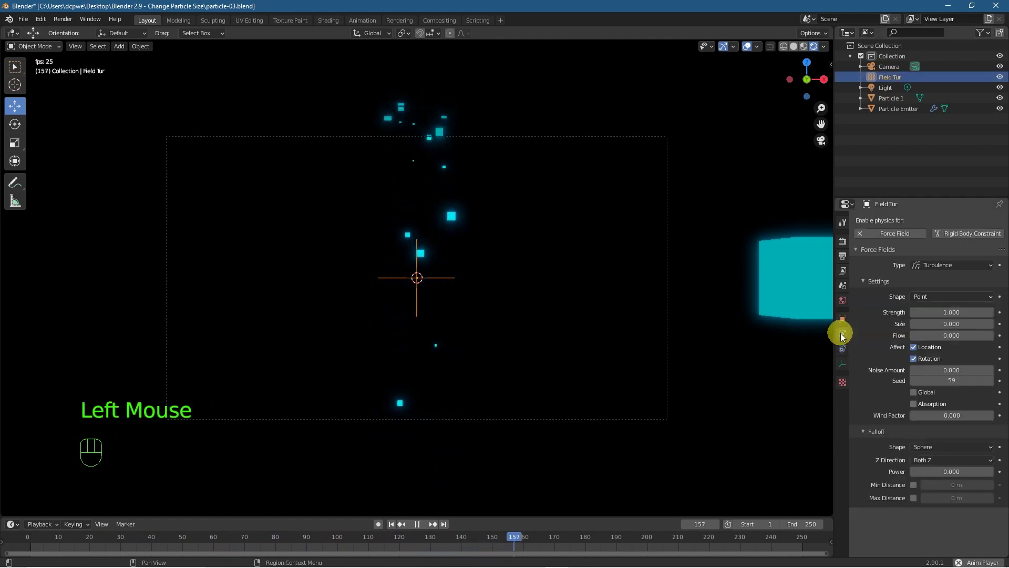
click(843, 348)
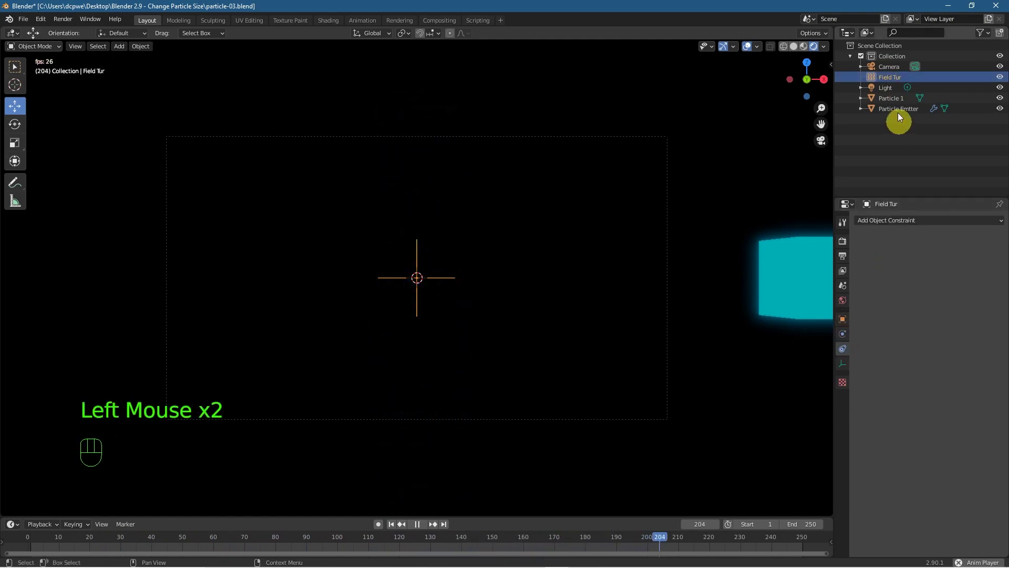
click(843, 334)
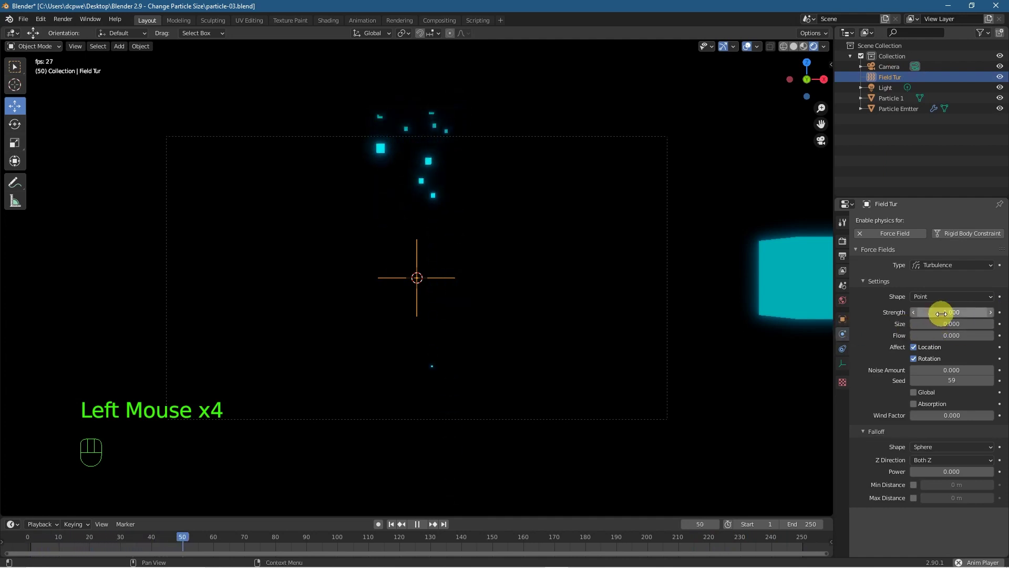
mouse_move(941, 313)
mouse_down()
mouse_move(991, 311)
mouse_move(941, 313)
mouse_up()
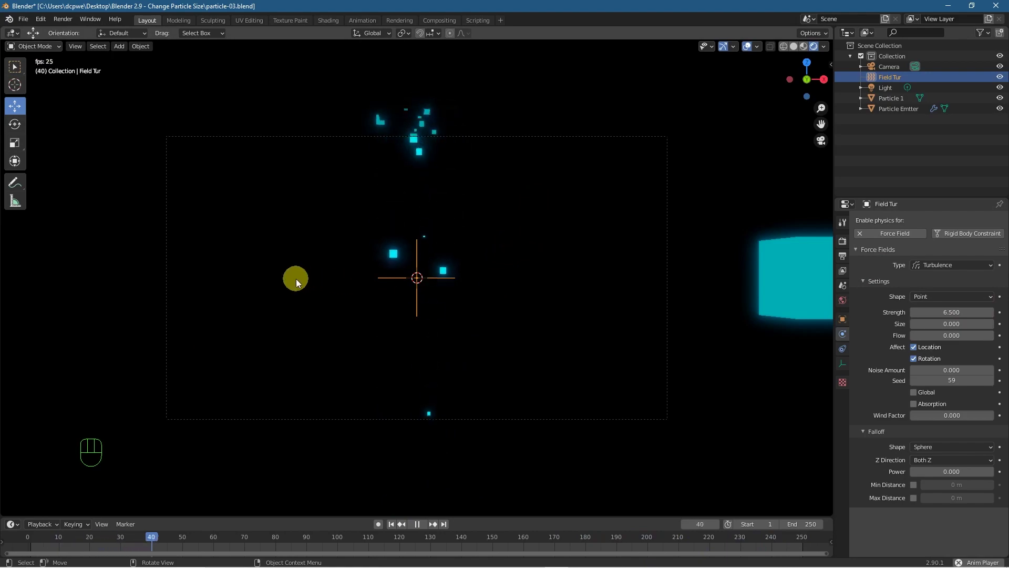
middle_drag(295, 278, 361, 298)
scroll(428, 313, up, 3)
middle_drag(514, 291, 439, 266)
scroll(455, 275, down, 2)
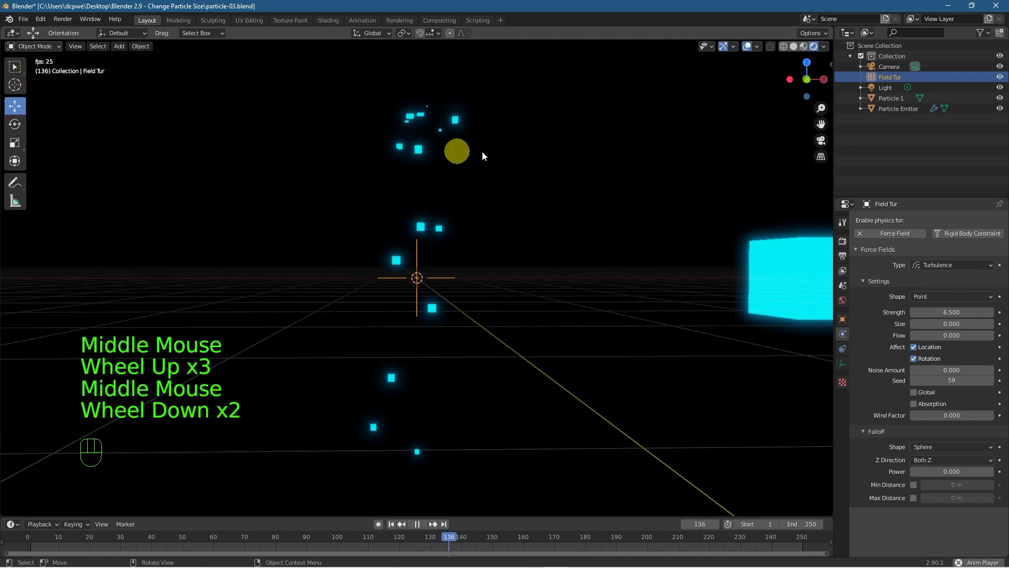
drag(955, 312, 5, 311)
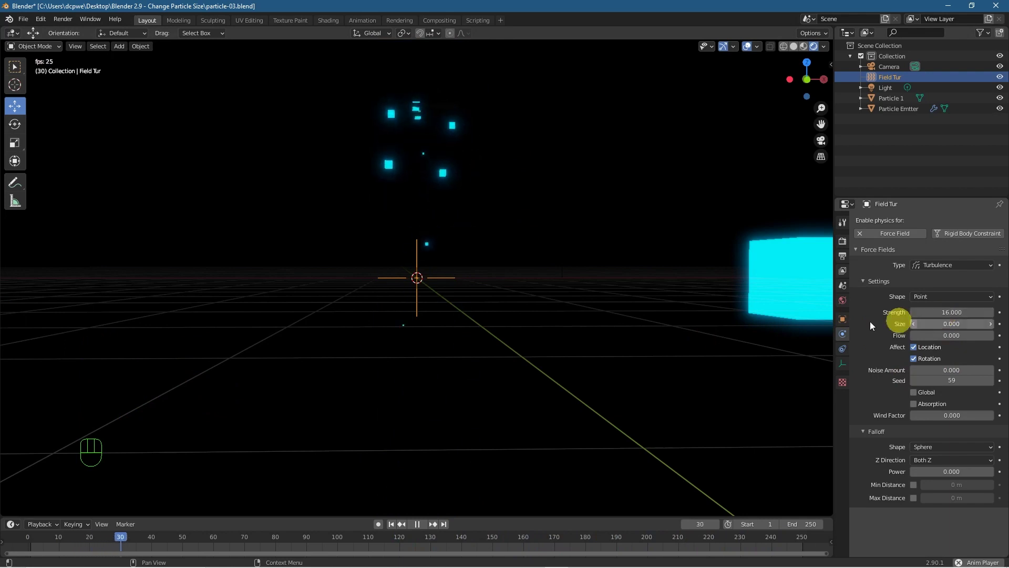
drag(951, 314, 984, 315)
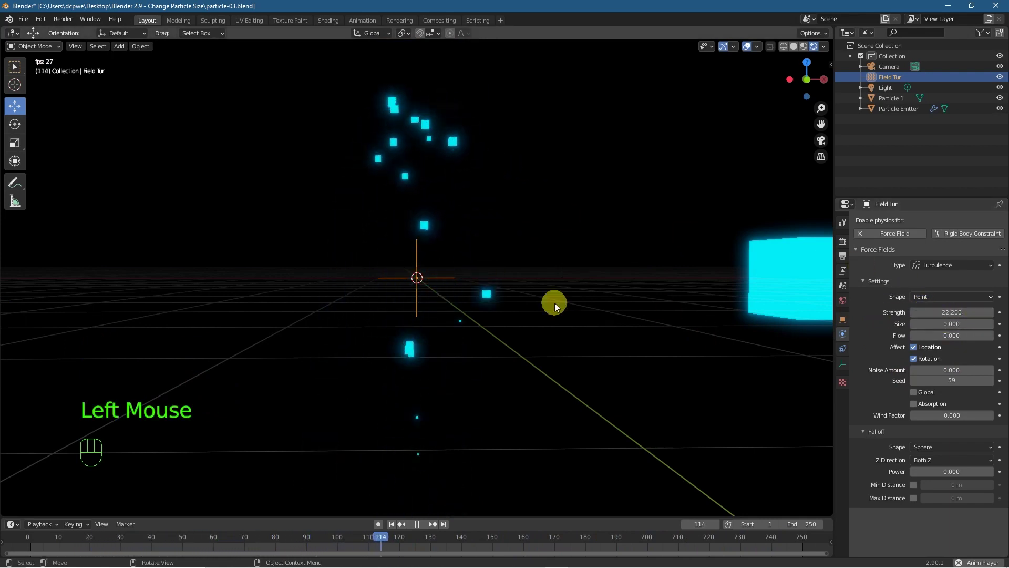
double_click(390, 524)
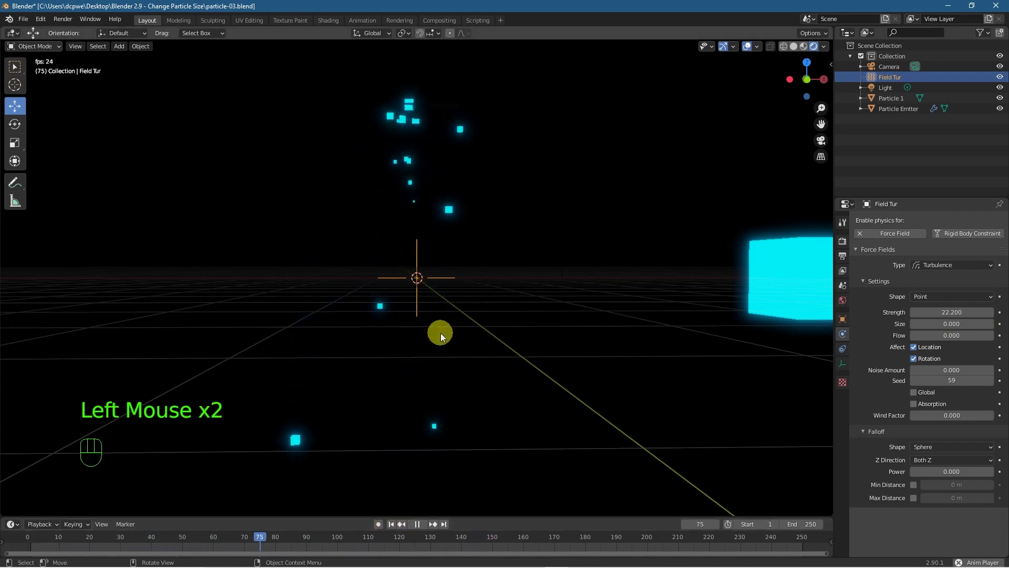
key(KP_0)
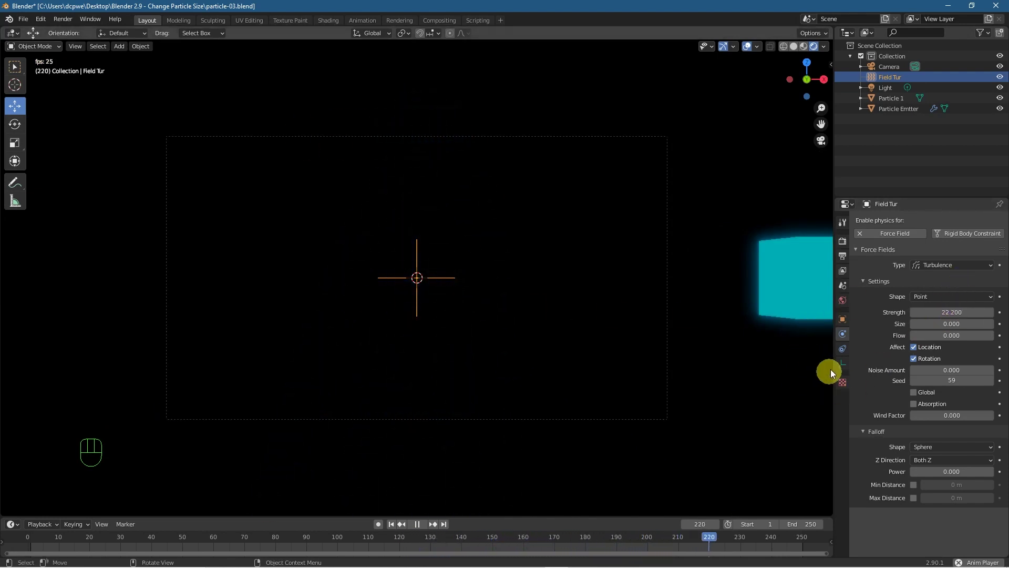
Set the Particle Emtter's emission number to 2000, and stop the playback at frame 1
click(890, 109)
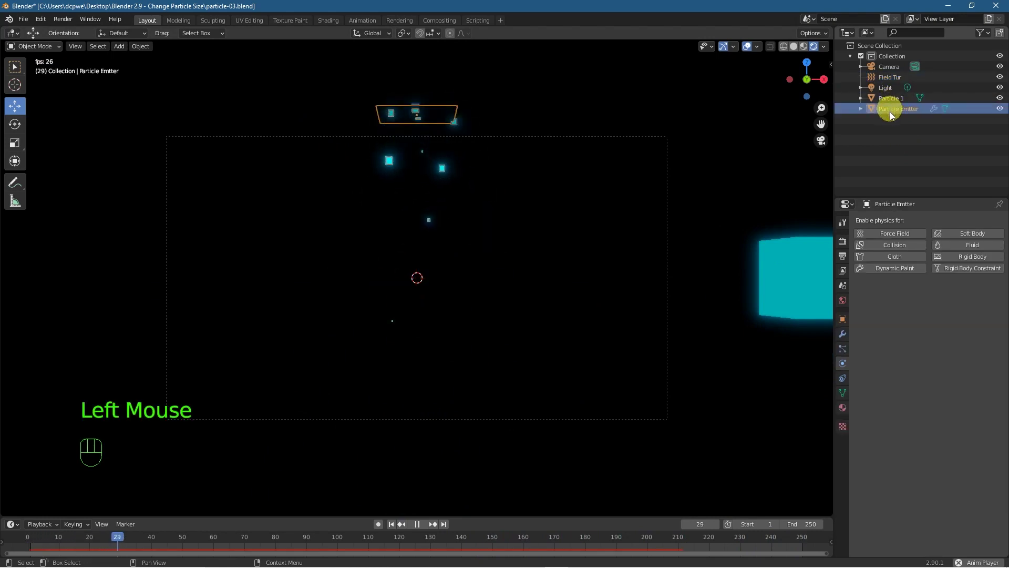
click(843, 347)
scroll(950, 284, up, 7)
click(952, 311)
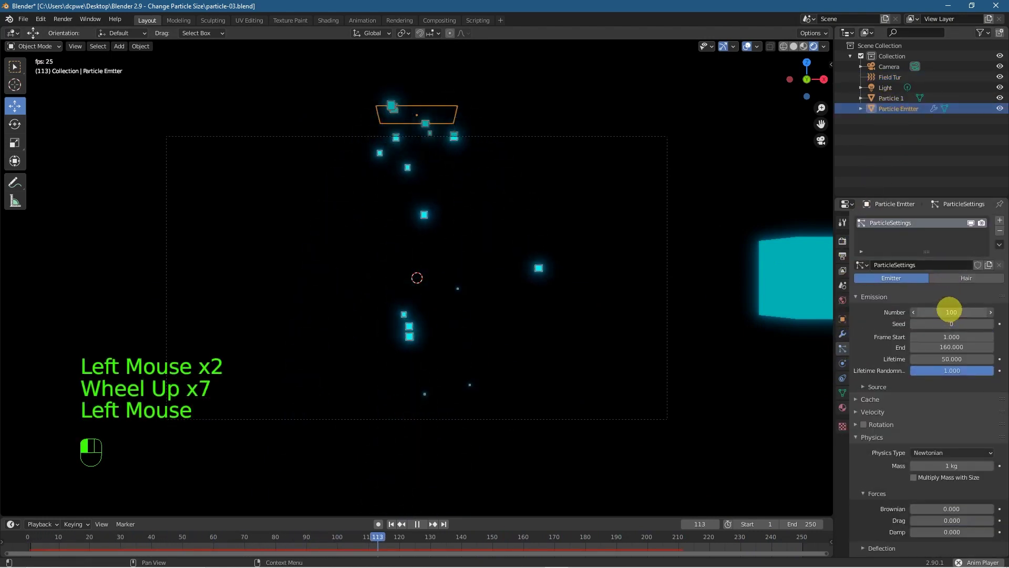
text(2000)
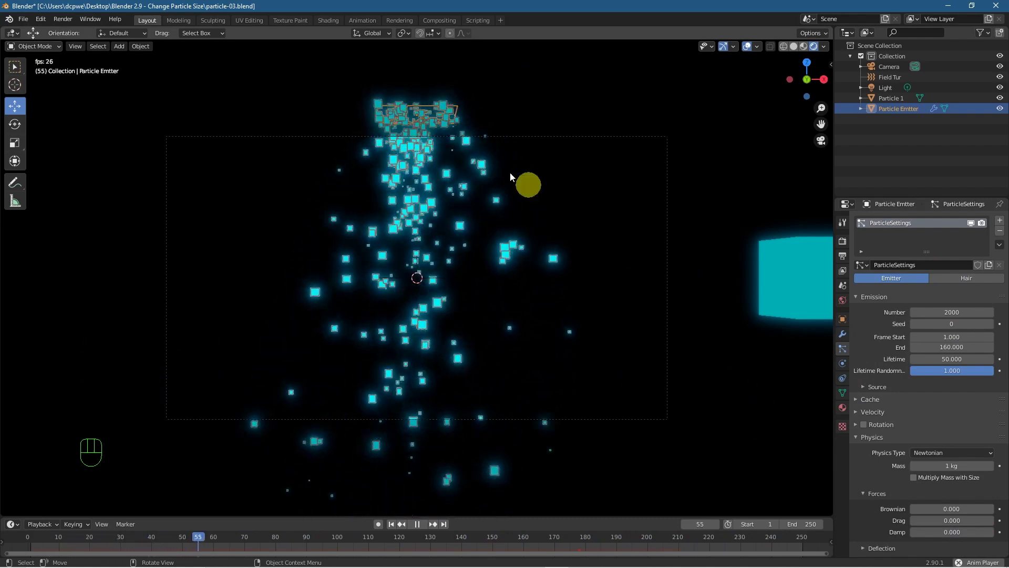
click(417, 524)
click(392, 524)
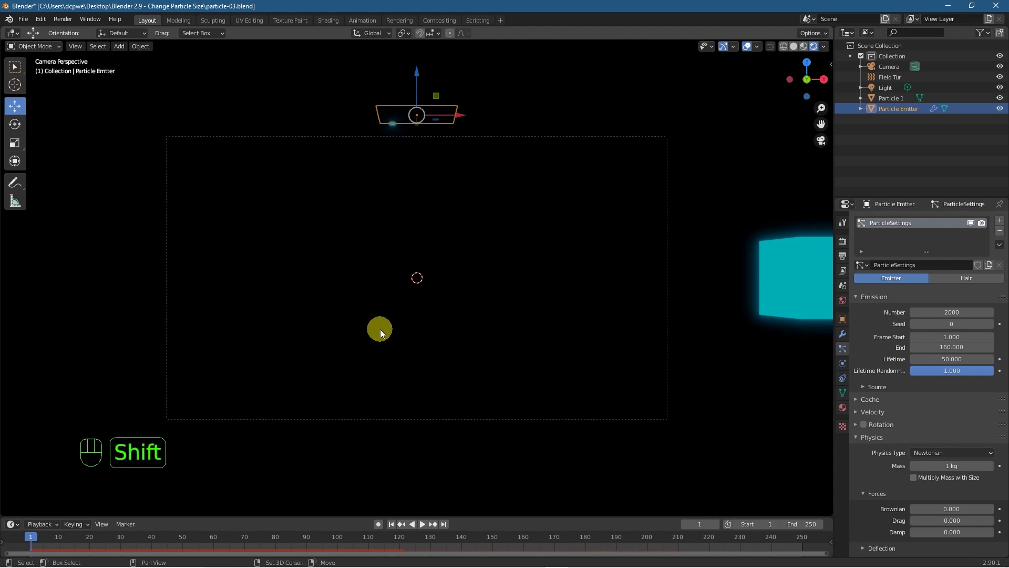
Add a mesh plane at the scene origin and scale it up uniformly into a large floor
key(shift+a)
mouse_move(377, 142)
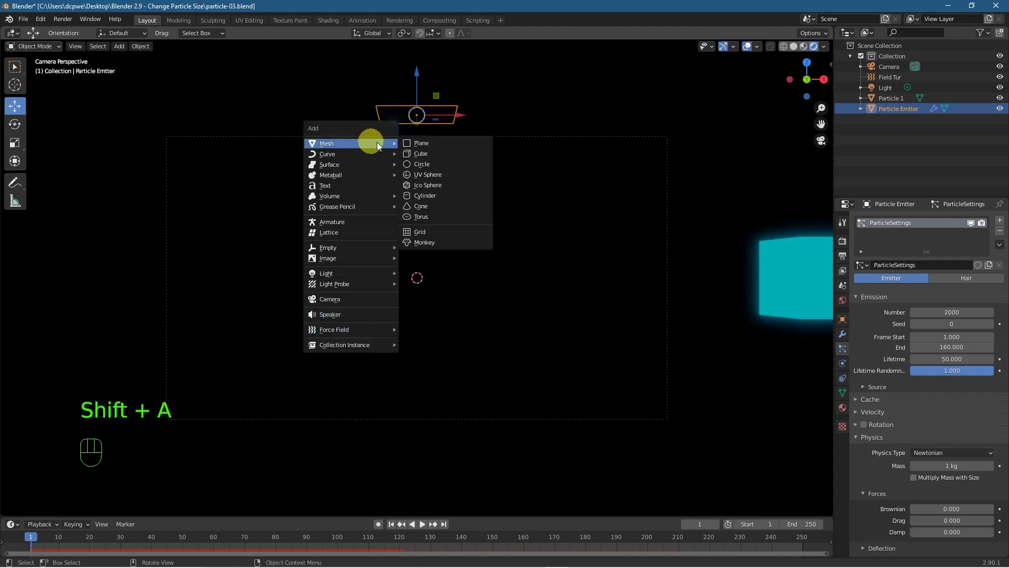
click(450, 145)
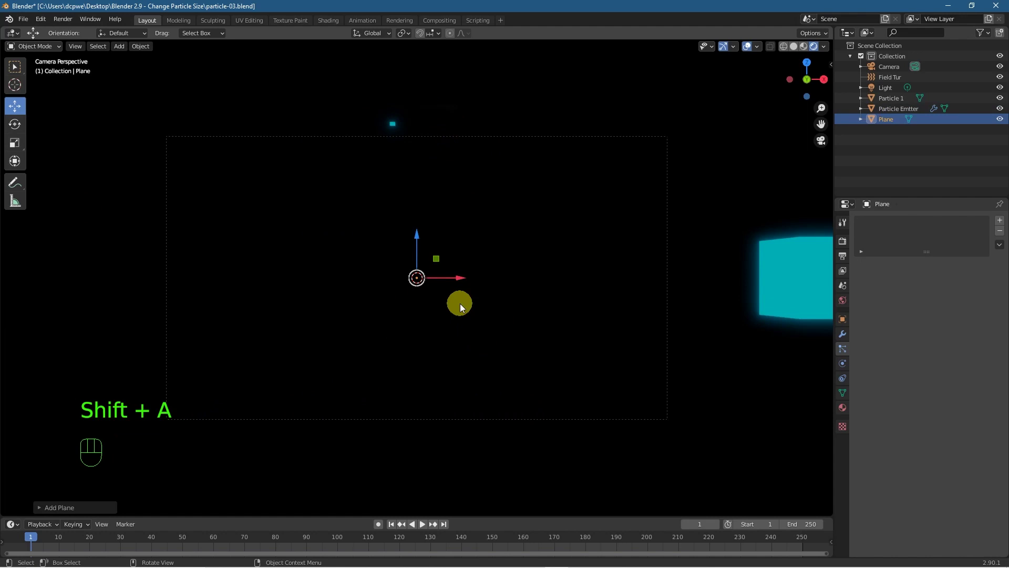
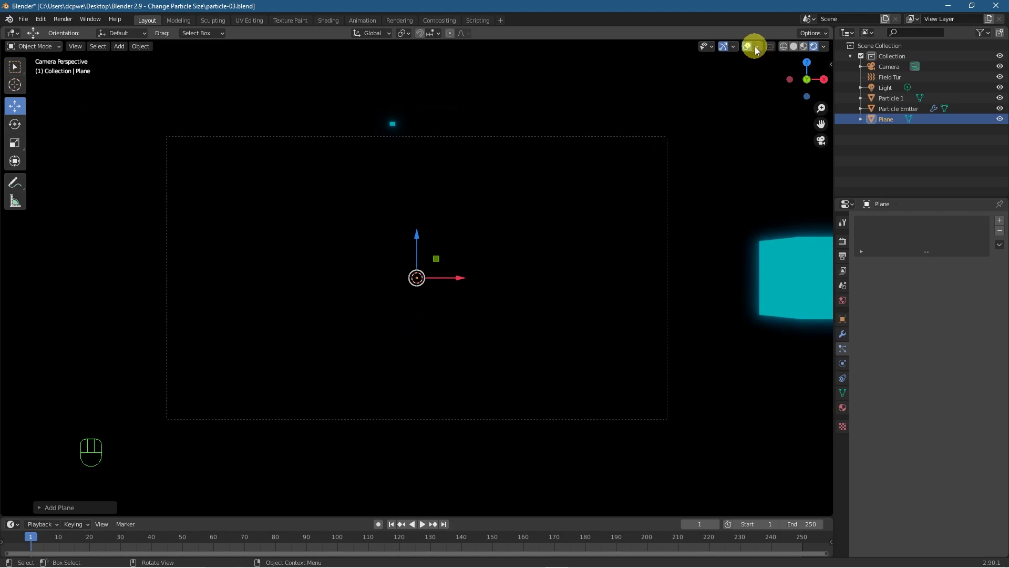
middle_drag(416, 339, 408, 362)
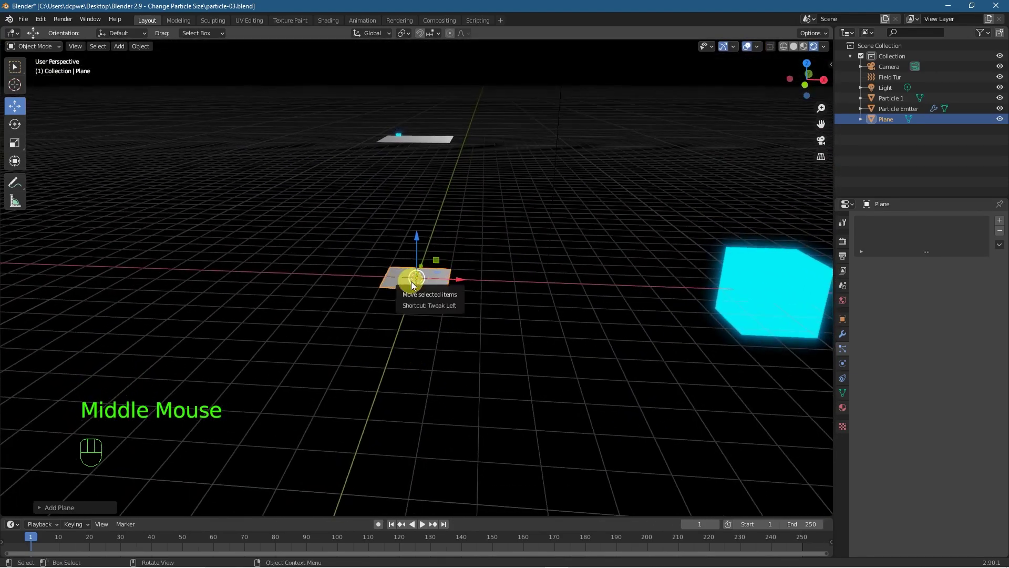
middle_drag(293, 337, 302, 333)
key(s)
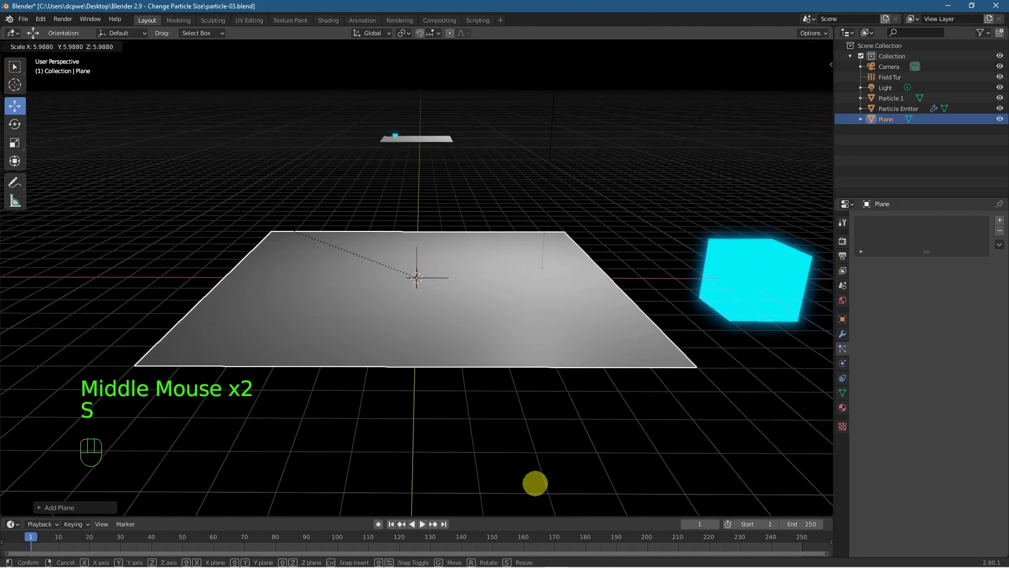
click(389, 421)
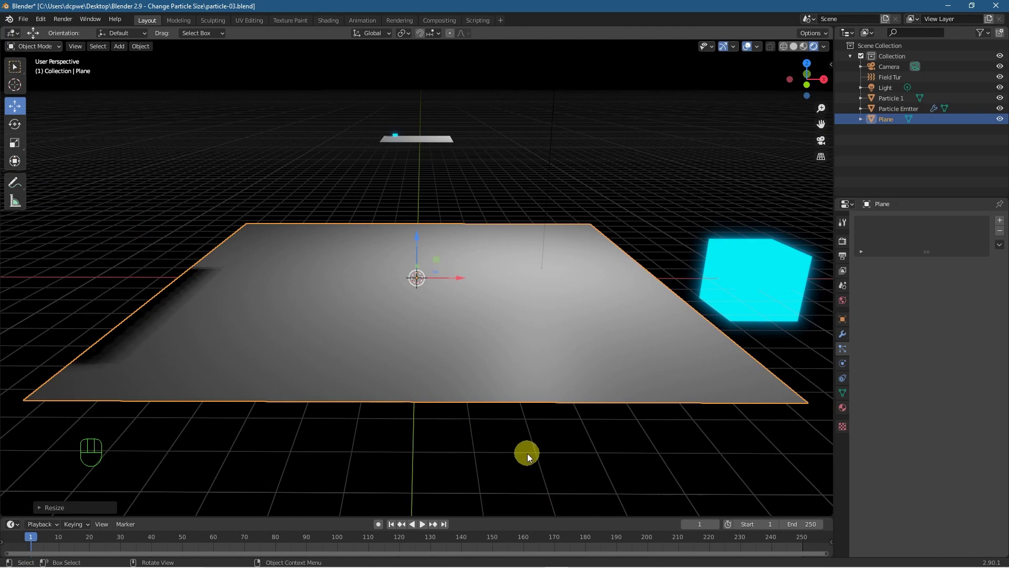
Lower the floor plane along Z to the lower edge of the camera frame
key(KP_0)
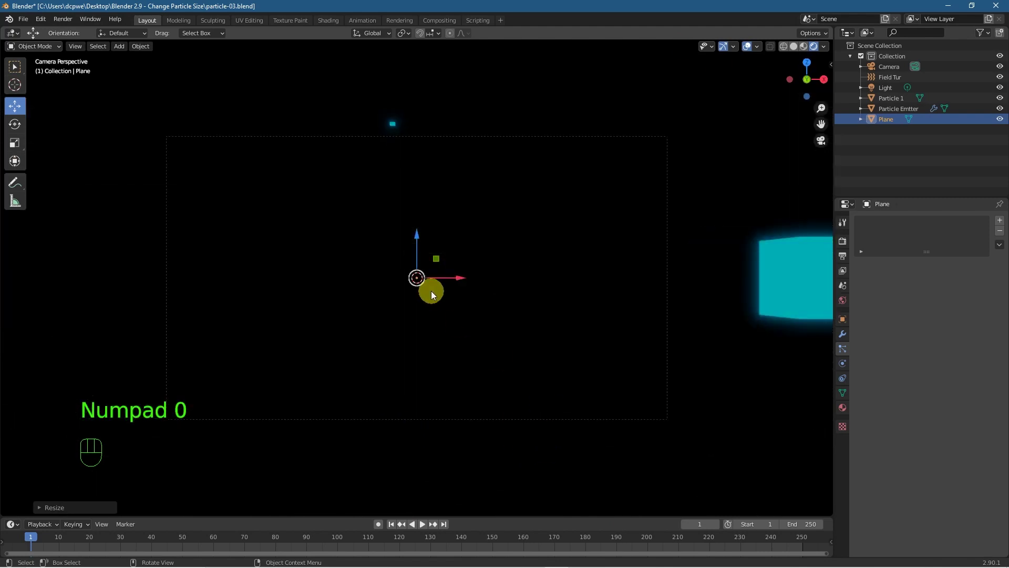
drag(419, 234, 418, 256)
drag(420, 315, 412, 384)
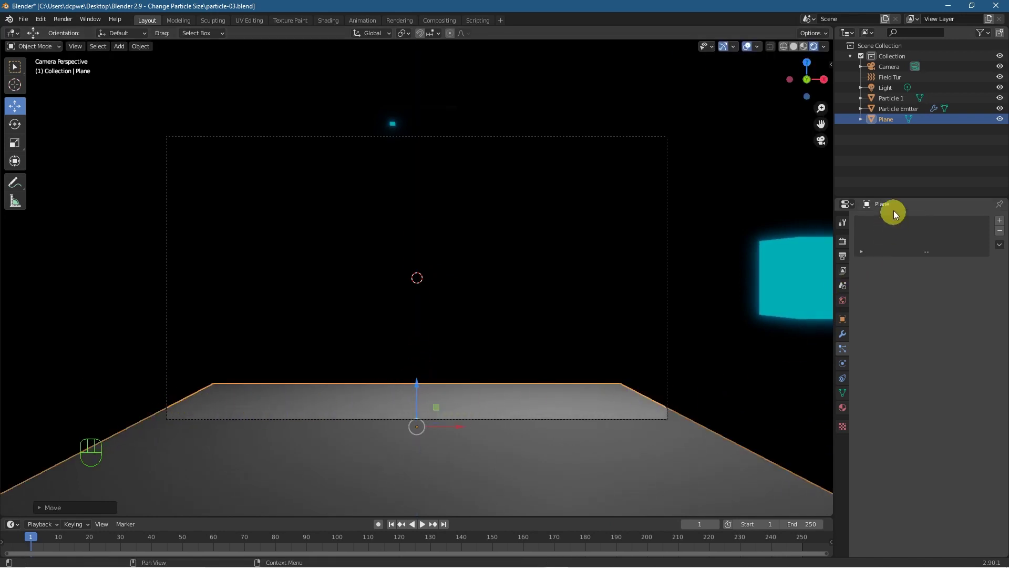
Enable Collision physics on the floor plane and play the animation
click(845, 376)
click(842, 362)
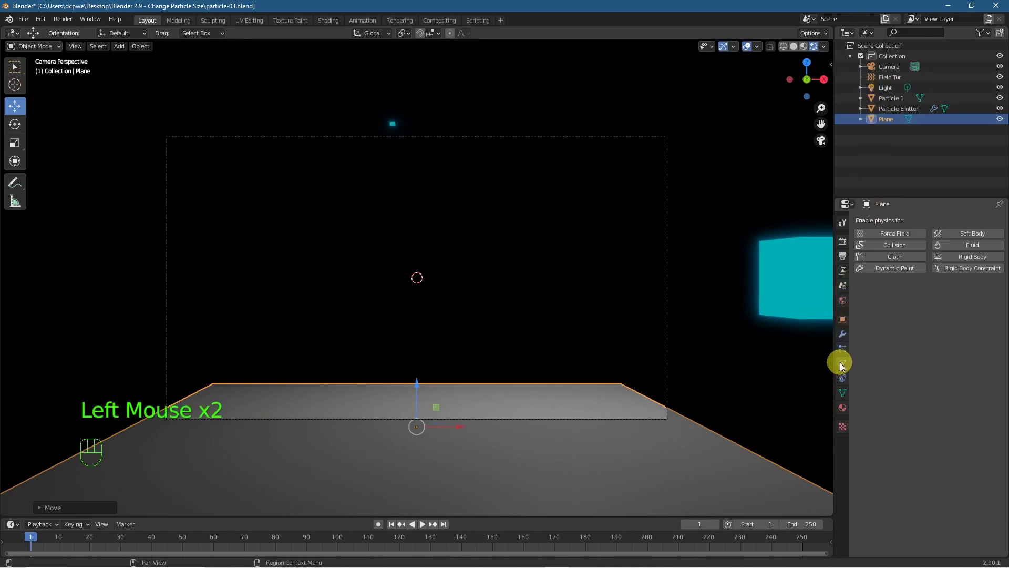
click(894, 246)
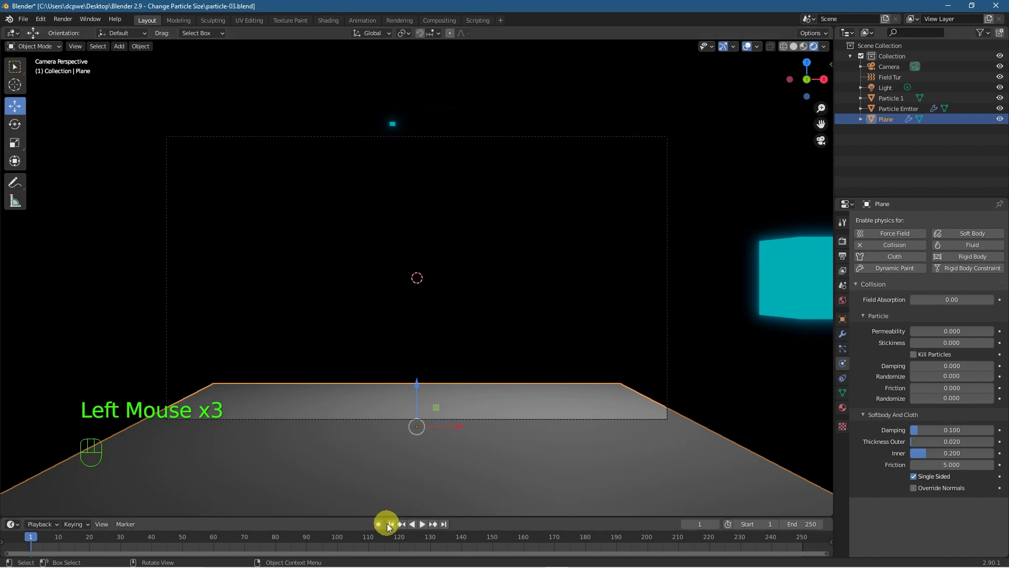
click(421, 524)
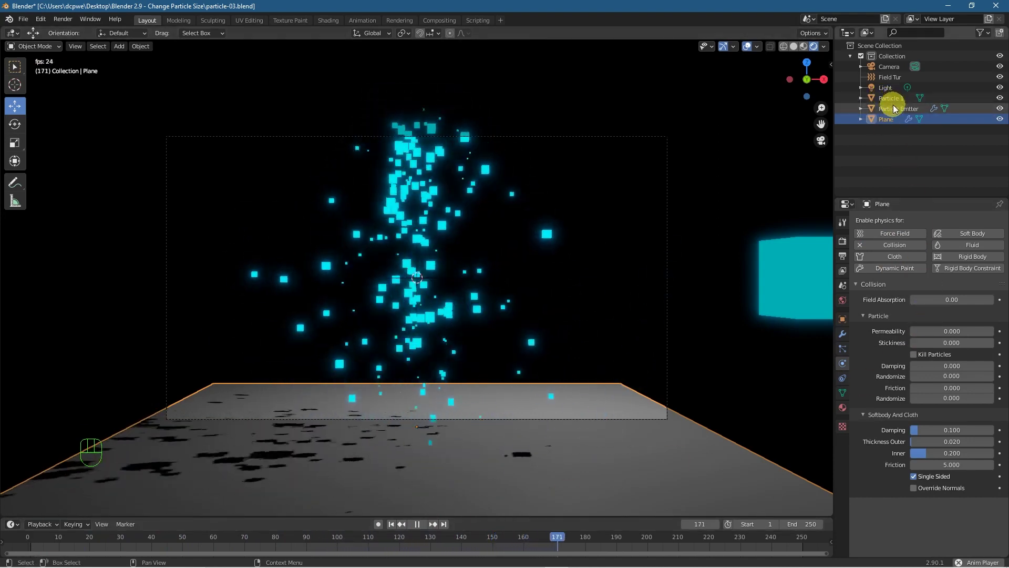
Try a lifetime randomness of 0 on the Particle Emtter's particles and restore it to 1
click(893, 107)
click(841, 335)
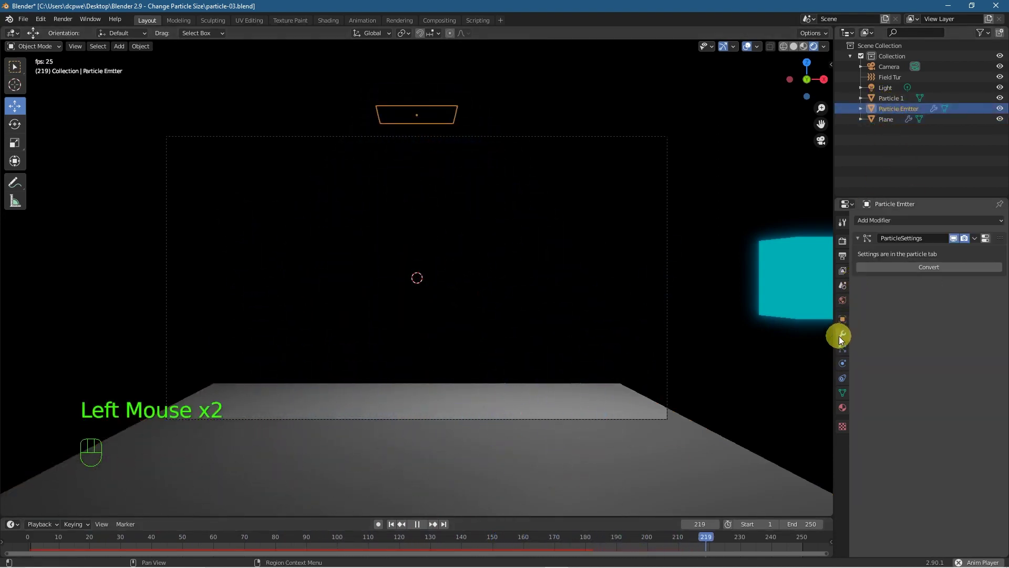
click(843, 348)
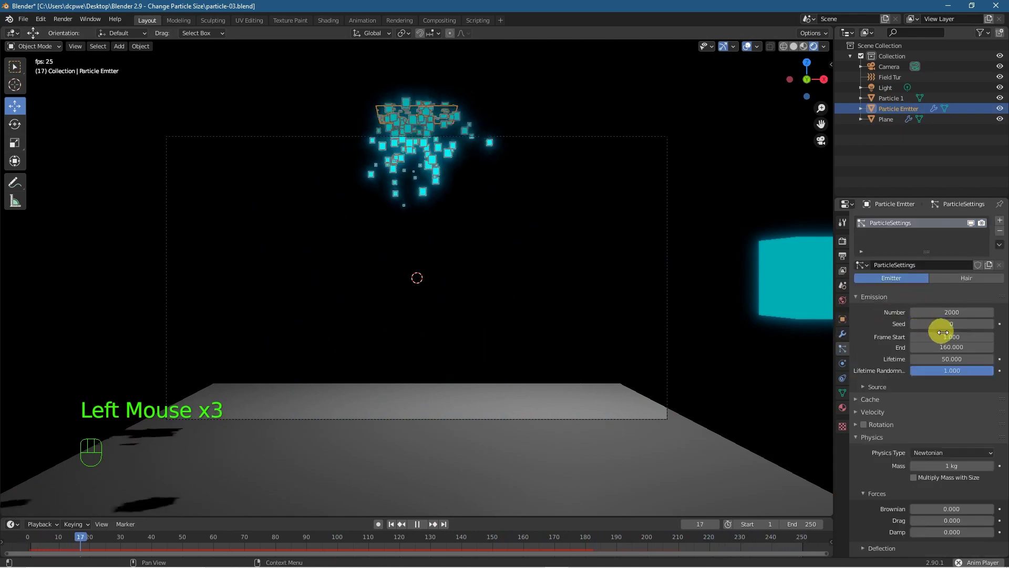
drag(955, 366, 901, 369)
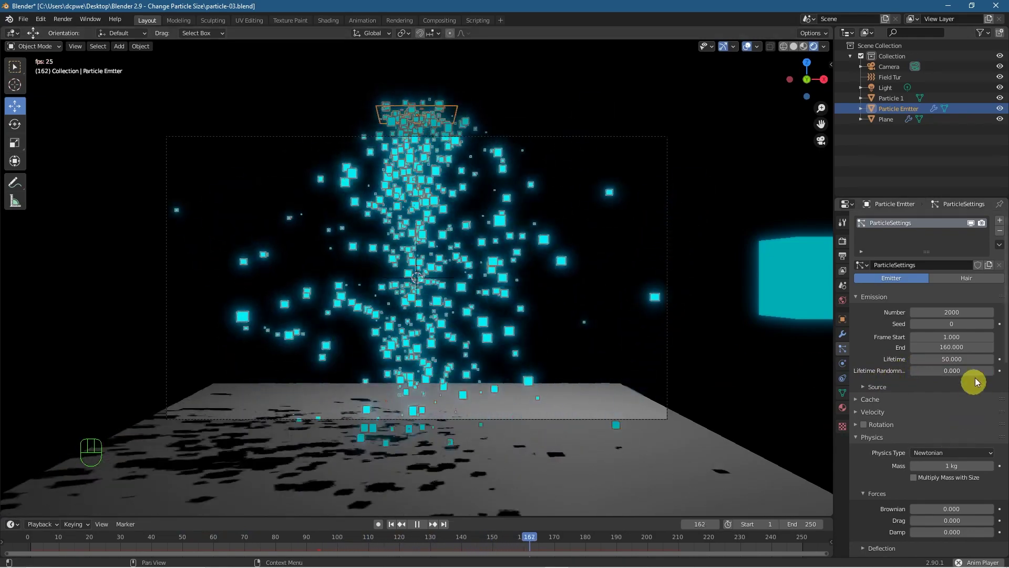
drag(941, 369, 6, 367)
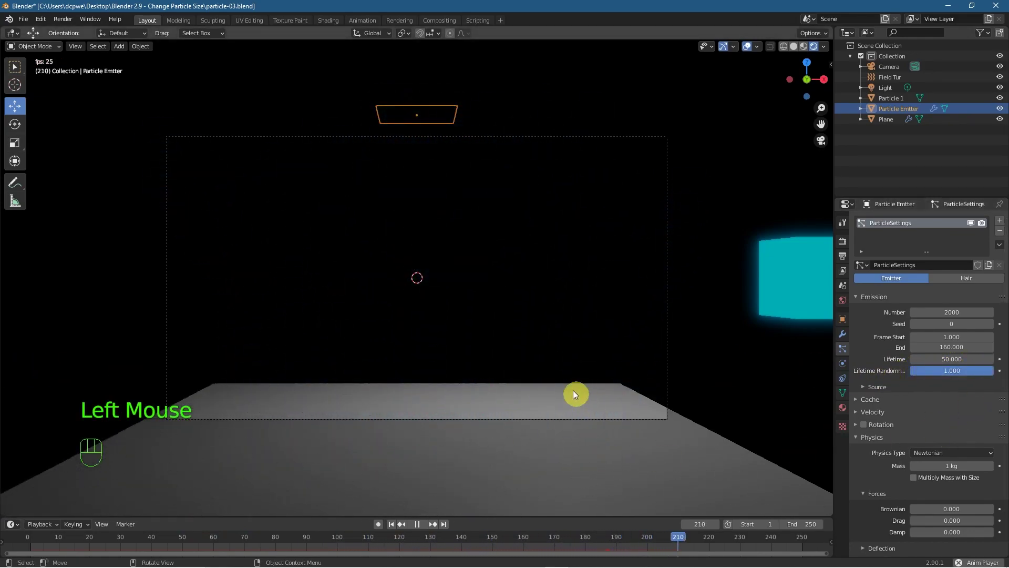
Set the number of particles emitted by the Particle Emtter to 500
double_click(960, 312)
text(0)
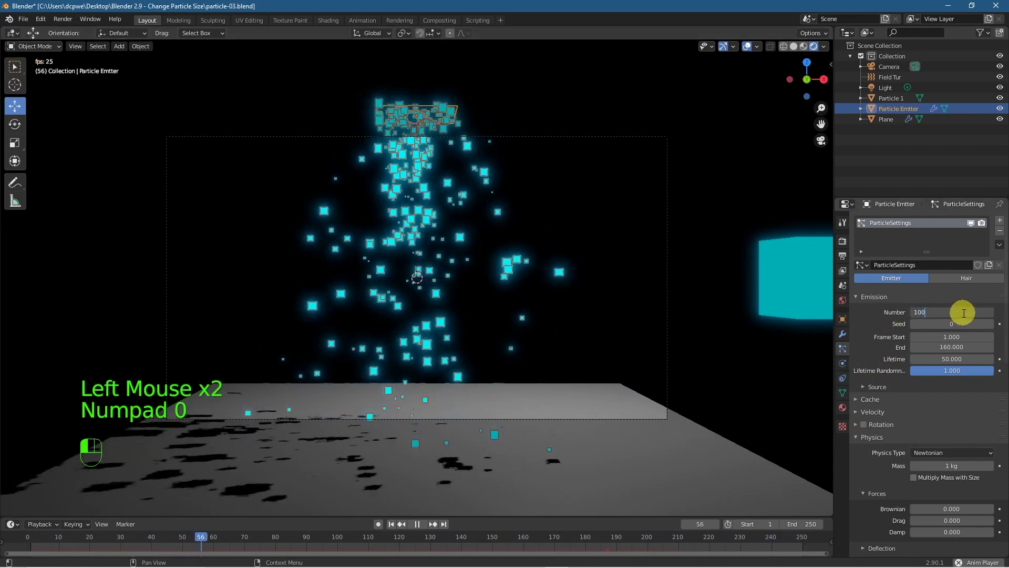
key(BackSpace)
key(BackSpace)
text(500)
key(Return)
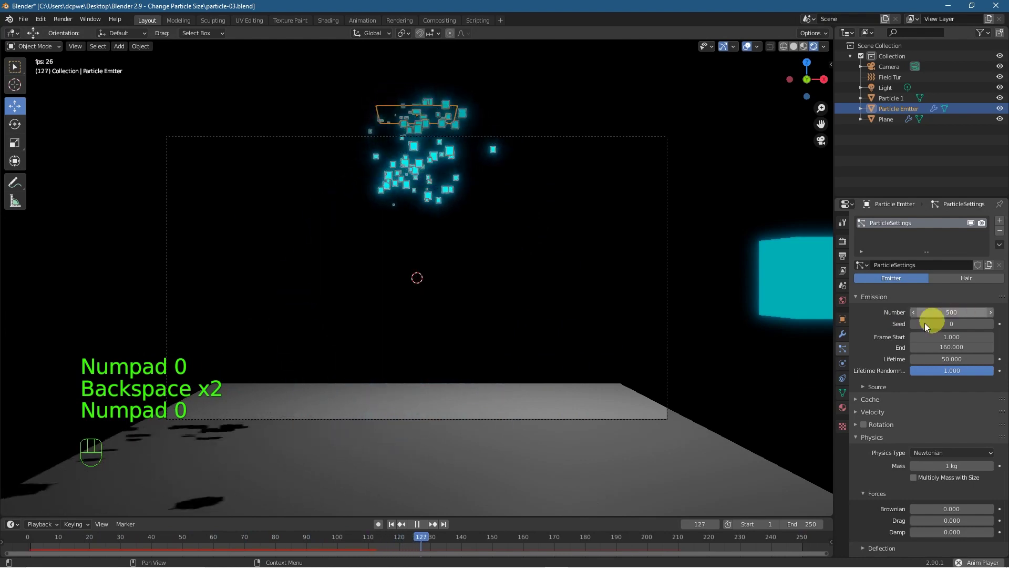
Hide the viewport overlays and replay the particle animation from the first frame
click(746, 46)
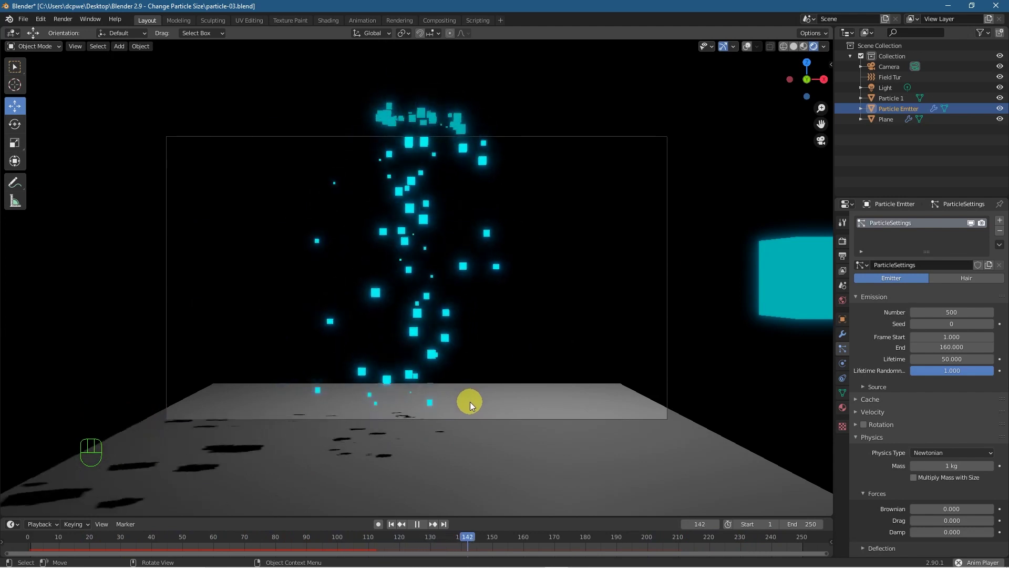
click(391, 524)
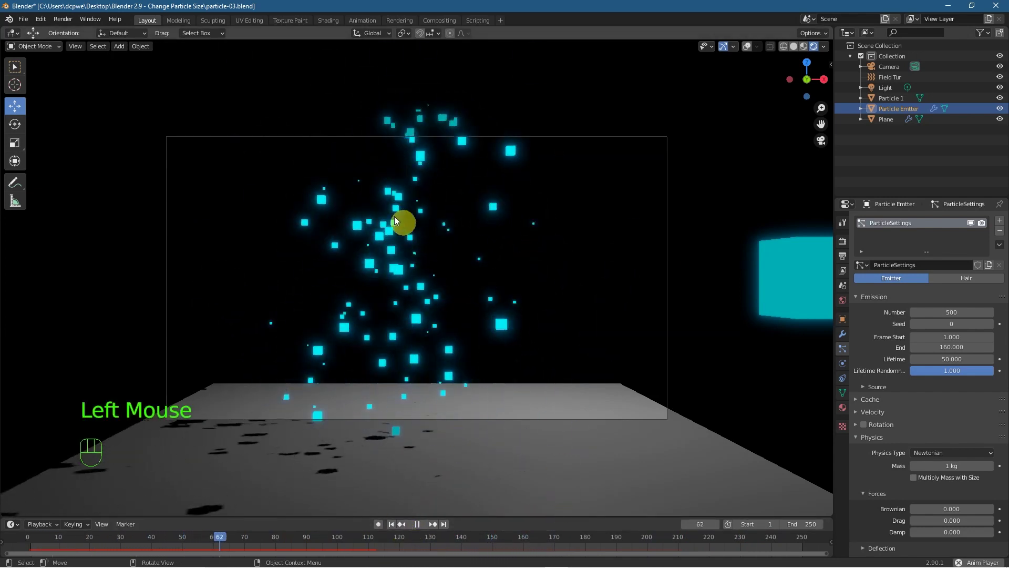
click(420, 524)
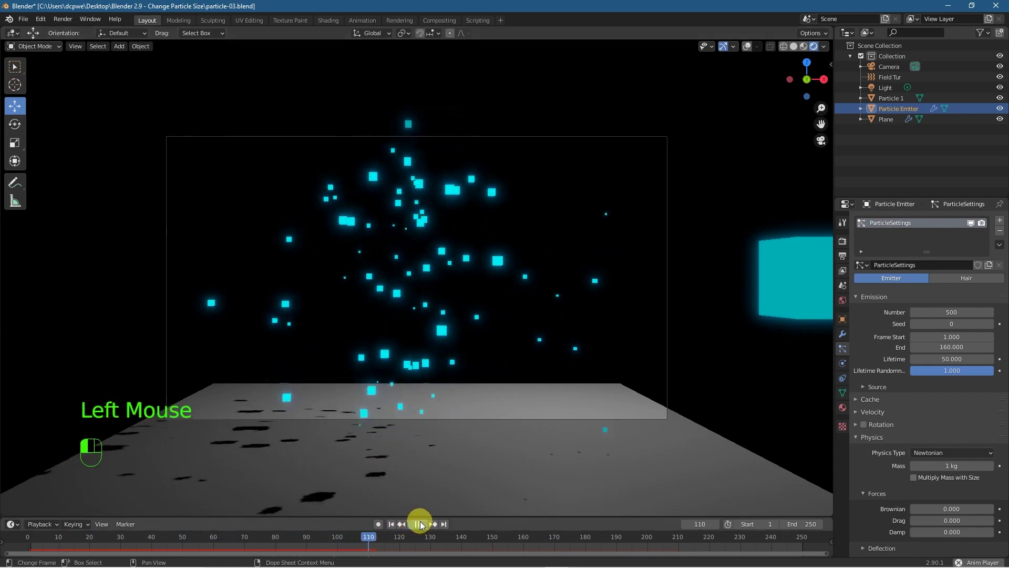
Return the timeline to the first frame and save the Blender file
click(391, 524)
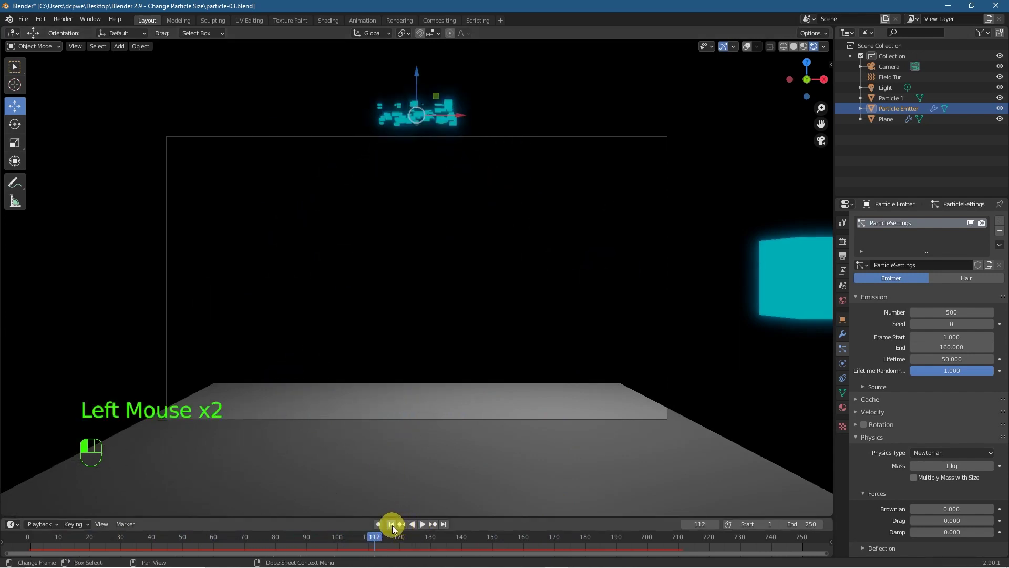
click(20, 19)
click(40, 89)
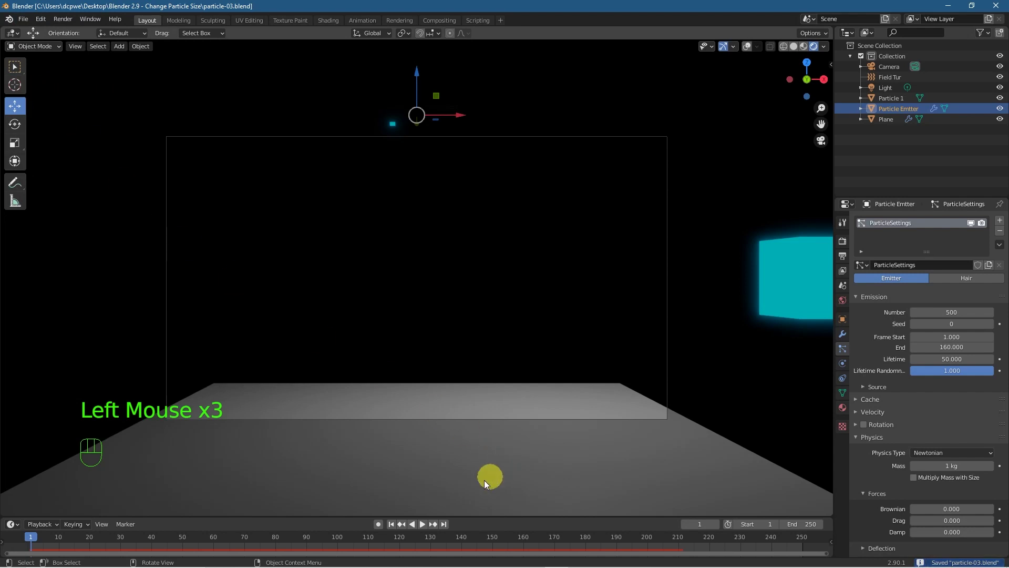
Play the particle animation from an angled view, return to the camera view and rewind to the first frame
click(392, 524)
click(420, 525)
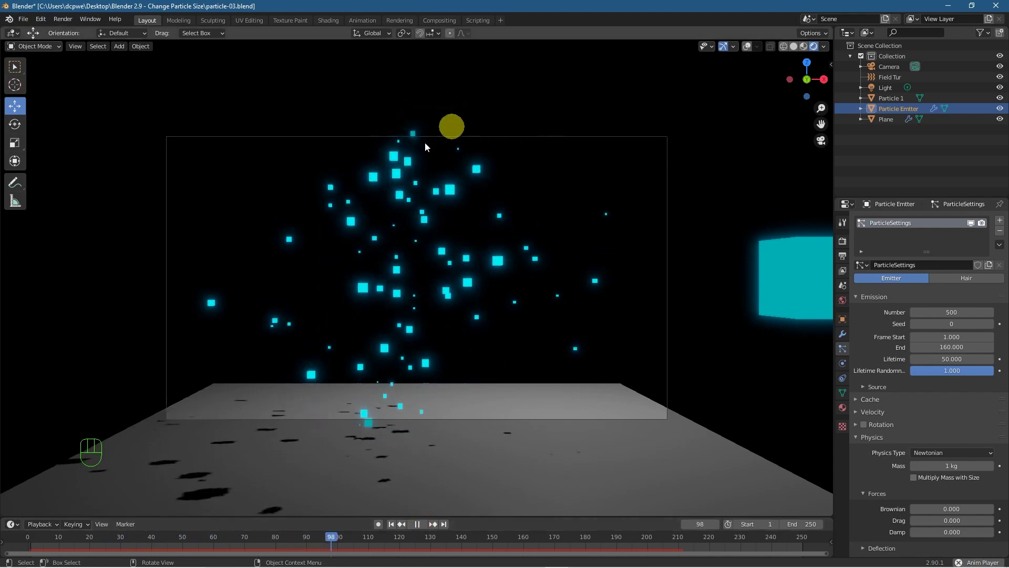
middle_drag(336, 311, 431, 335)
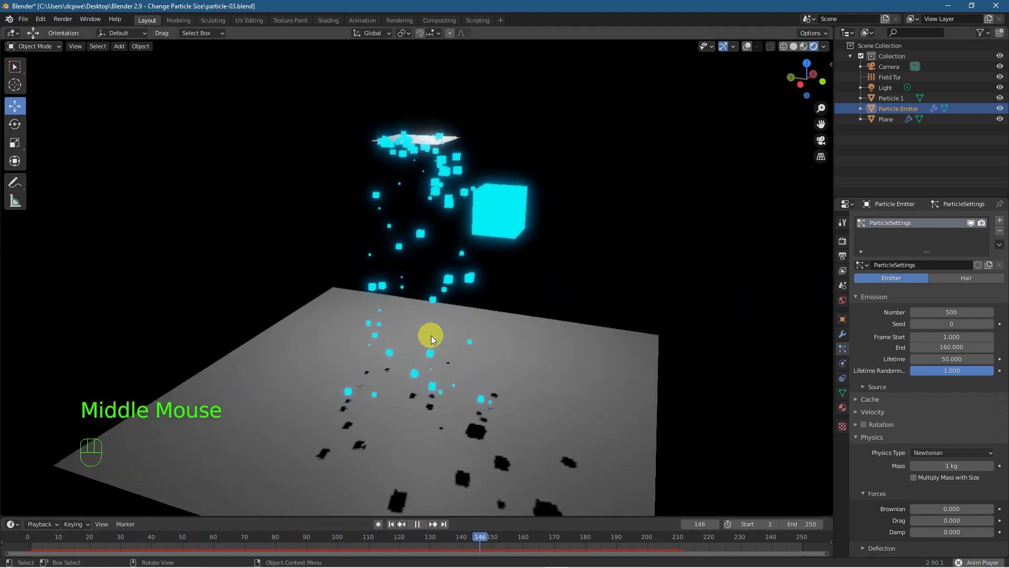
middle_drag(431, 336, 338, 329)
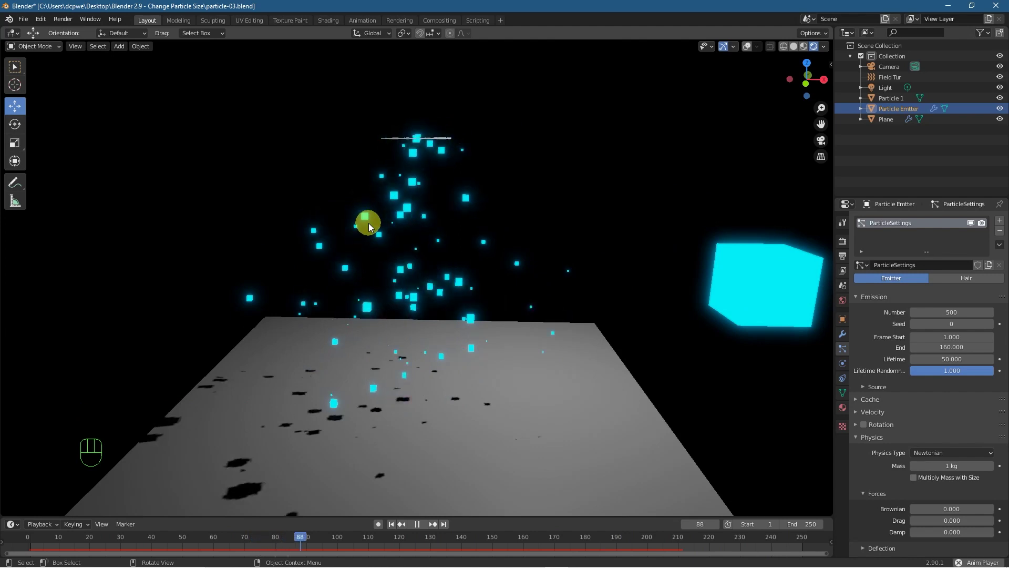
key(KP_0)
click(417, 525)
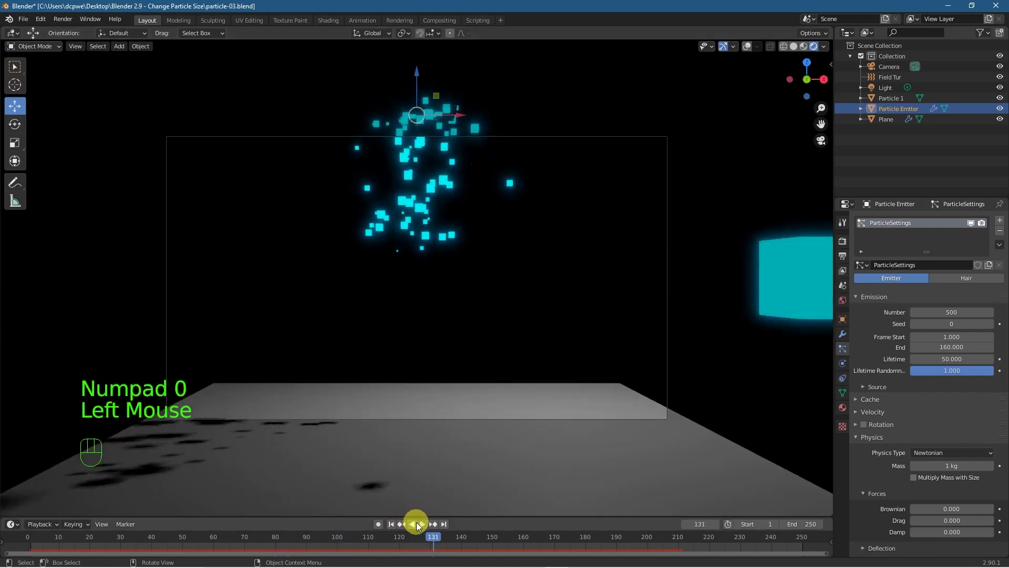
click(391, 524)
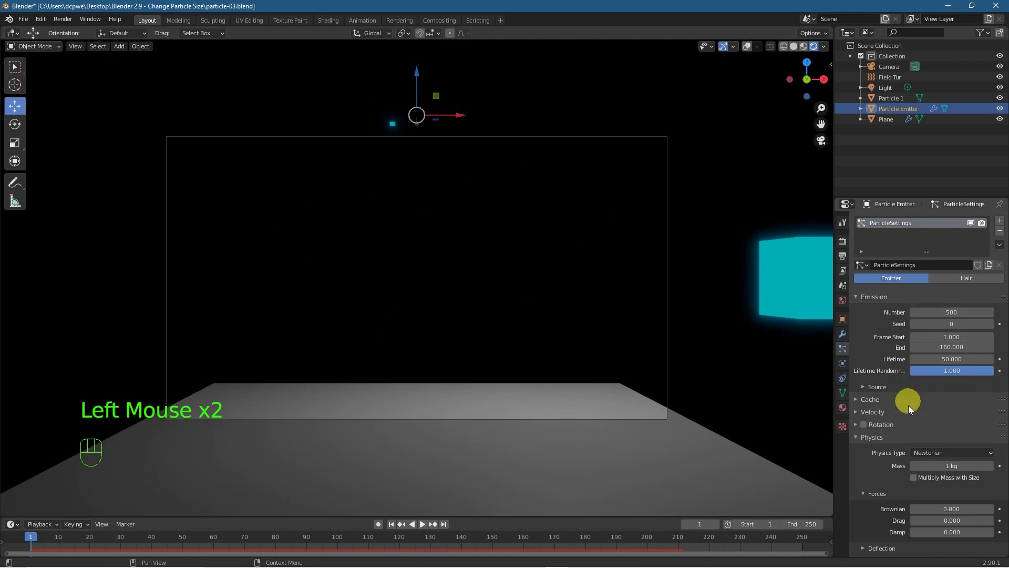
Collapse the Physics and Render settings of the particle system and bake all dynamics in its cache
scroll(907, 439, down, 6)
scroll(908, 438, down, 3)
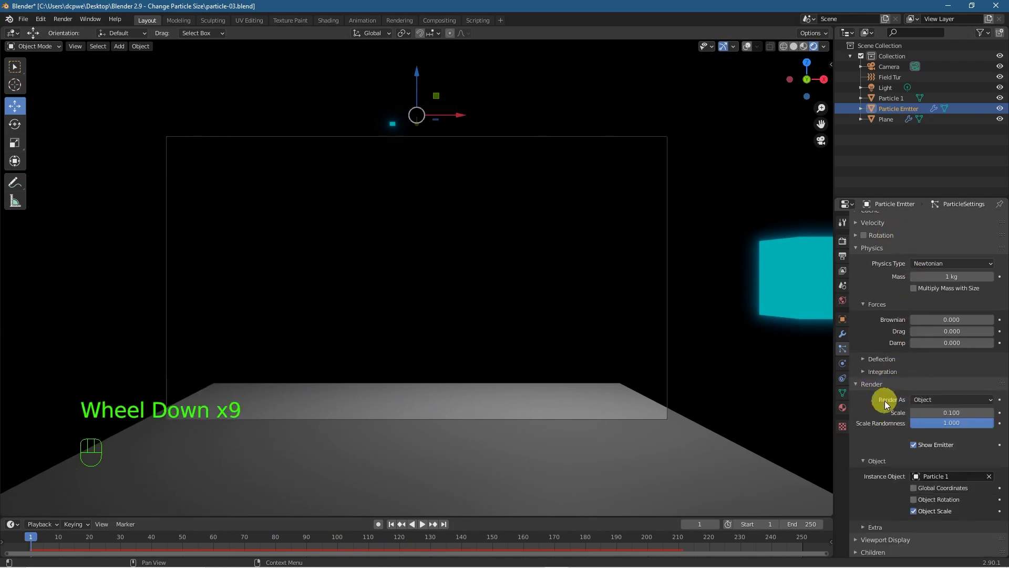
click(864, 304)
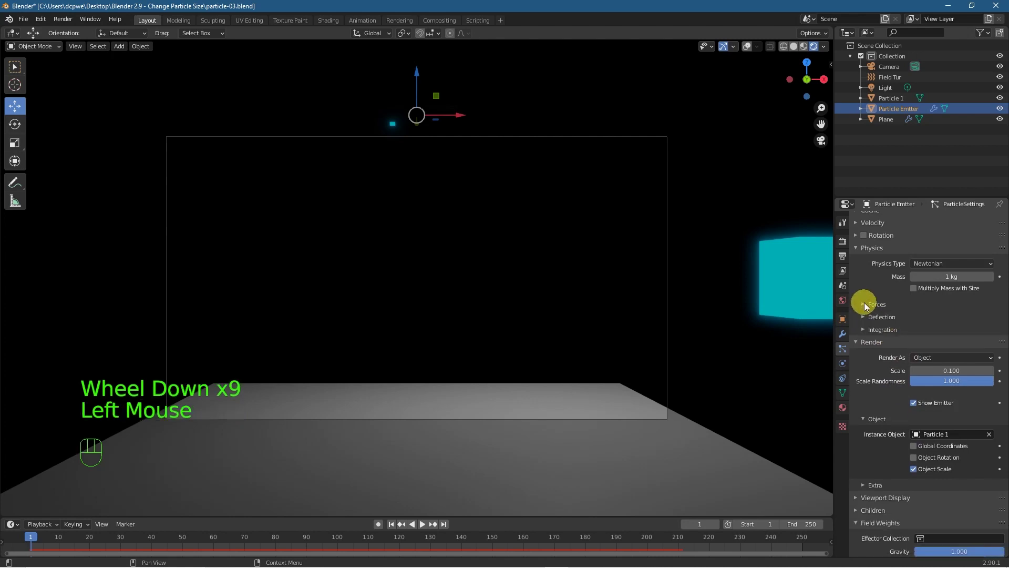
click(859, 248)
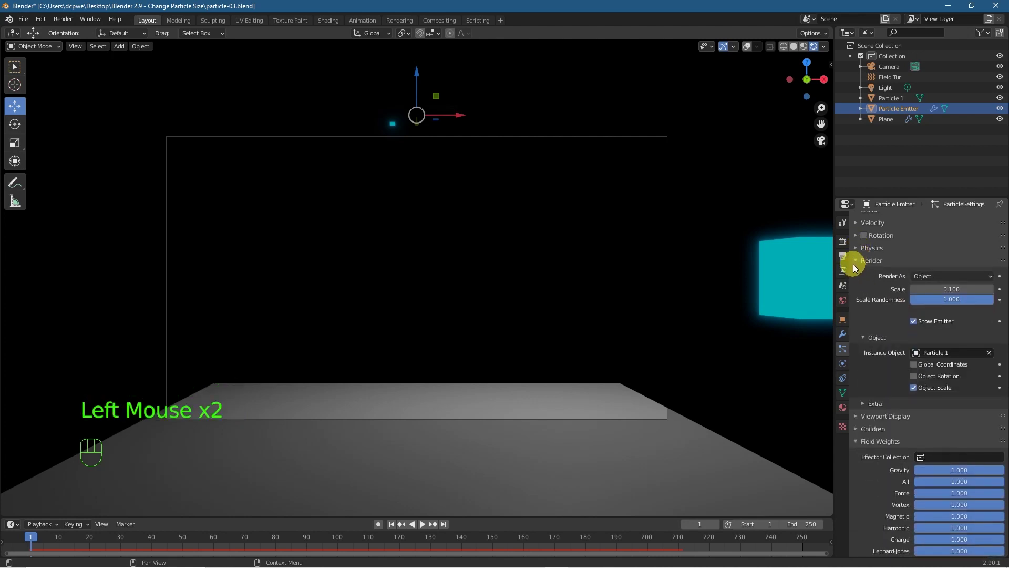
click(853, 263)
scroll(868, 322, up, 1)
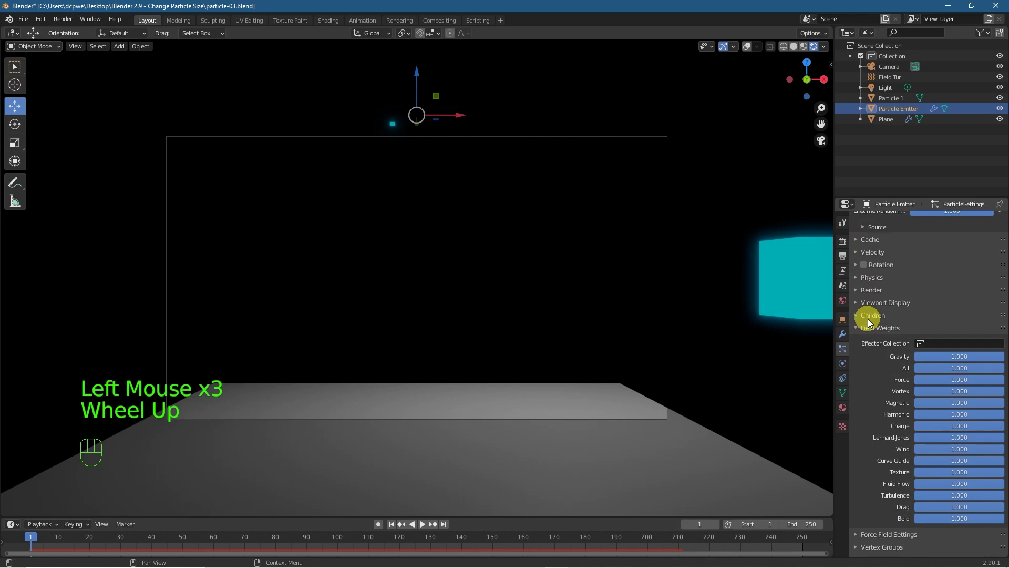
click(858, 291)
click(858, 291)
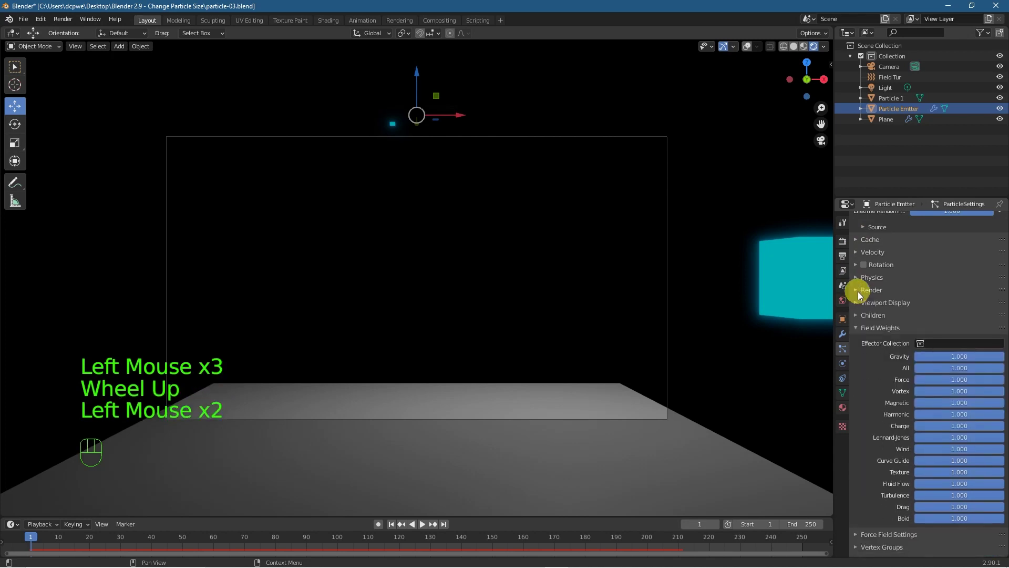
scroll(868, 271, up, 3)
click(857, 303)
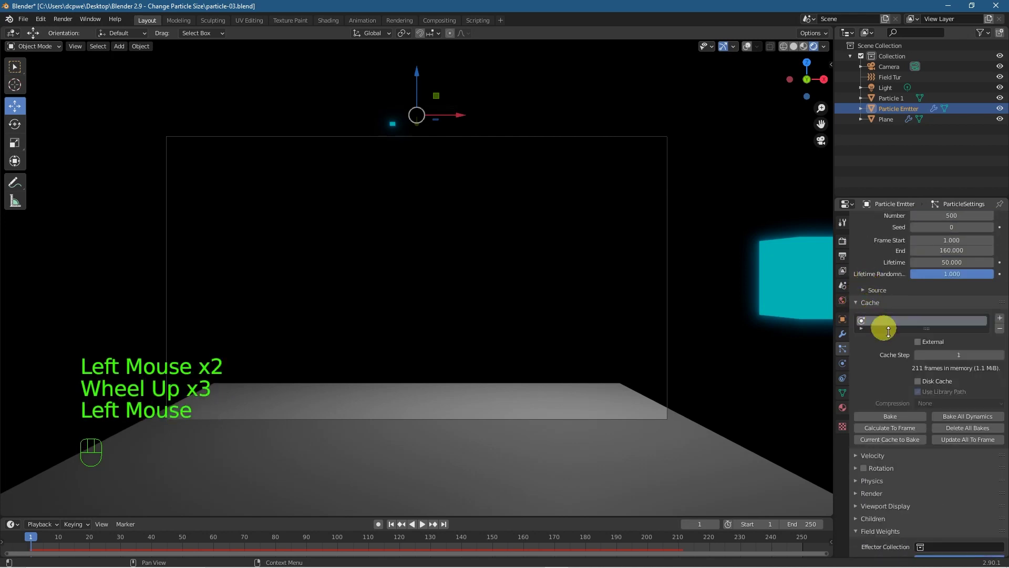
click(972, 417)
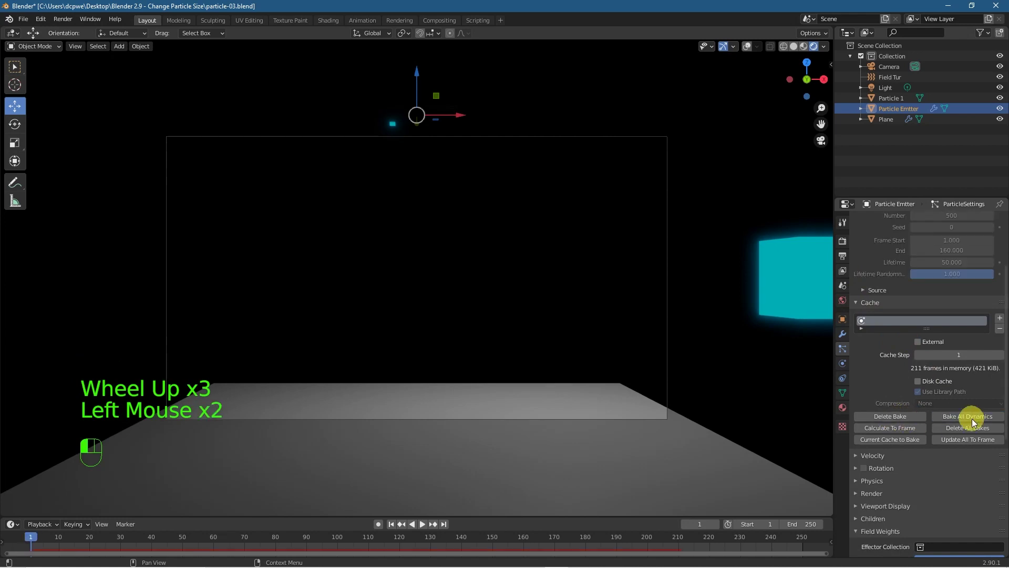
Play the baked particle animation, rewind it to the first frame and delete the particle bake
click(422, 524)
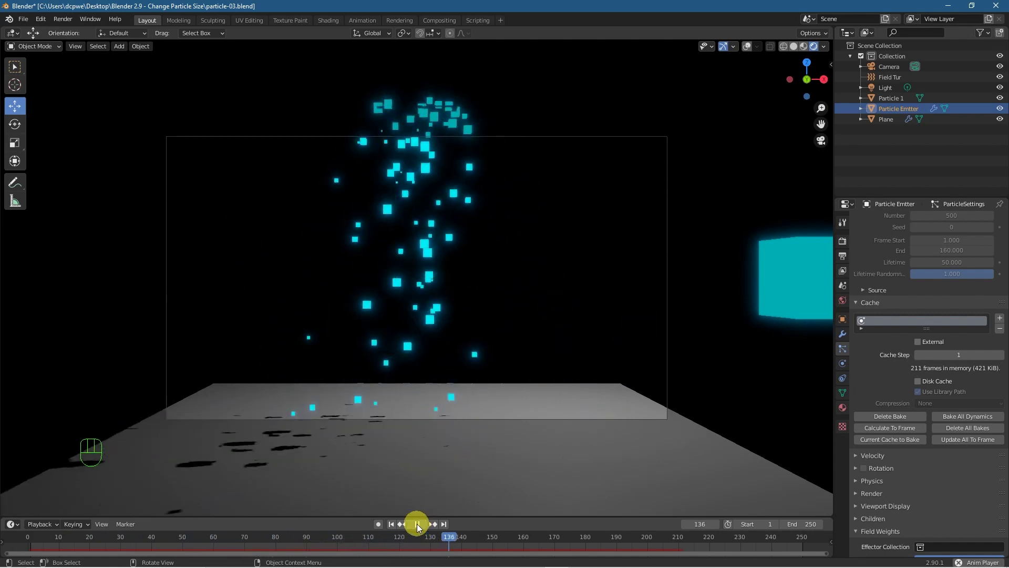
click(418, 525)
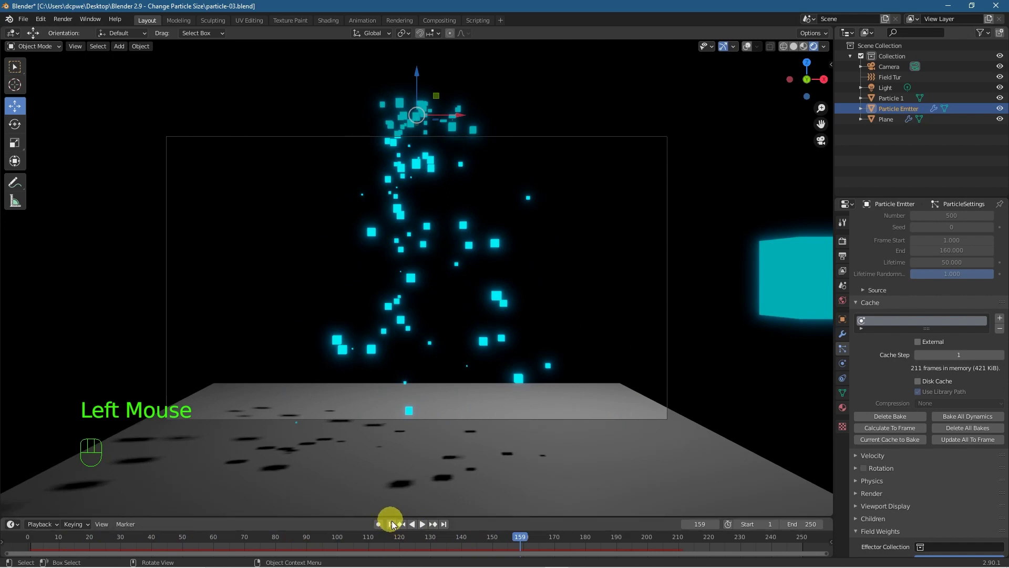
click(391, 524)
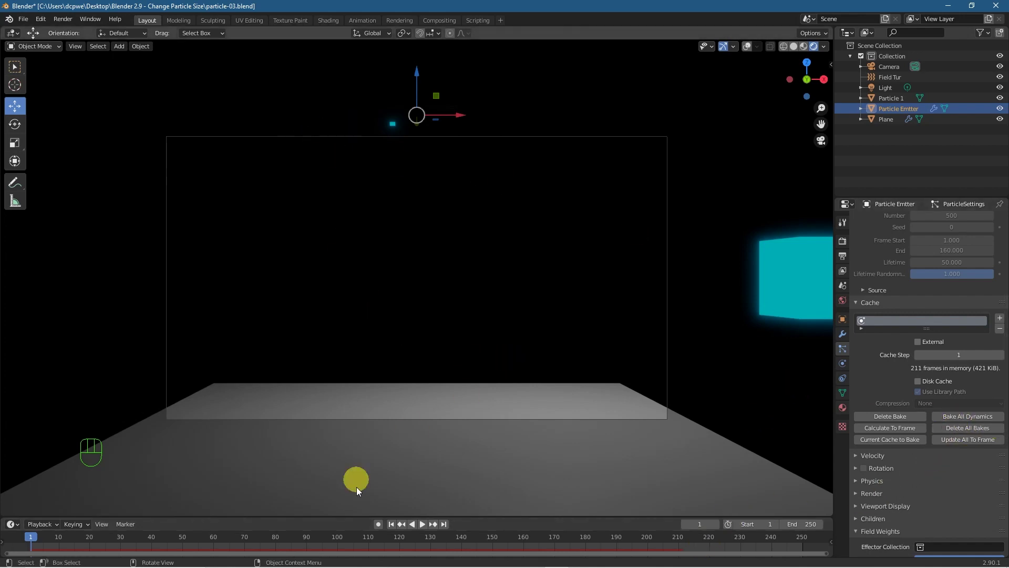
mouse_move(40, 533)
mouse_down()
mouse_move(593, 536)
mouse_move(8, 536)
mouse_move(608, 537)
mouse_move(31, 538)
mouse_up()
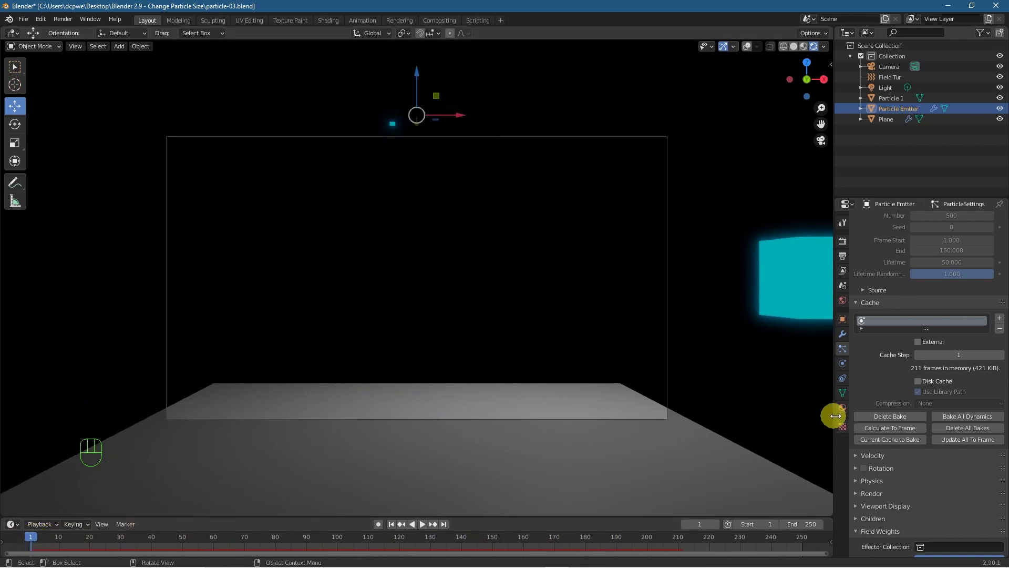
click(891, 416)
Duplicate the Particle 1 cube, placing the copy beside it along X, and rename the copy Particle 2
scroll(647, 326, down, 3)
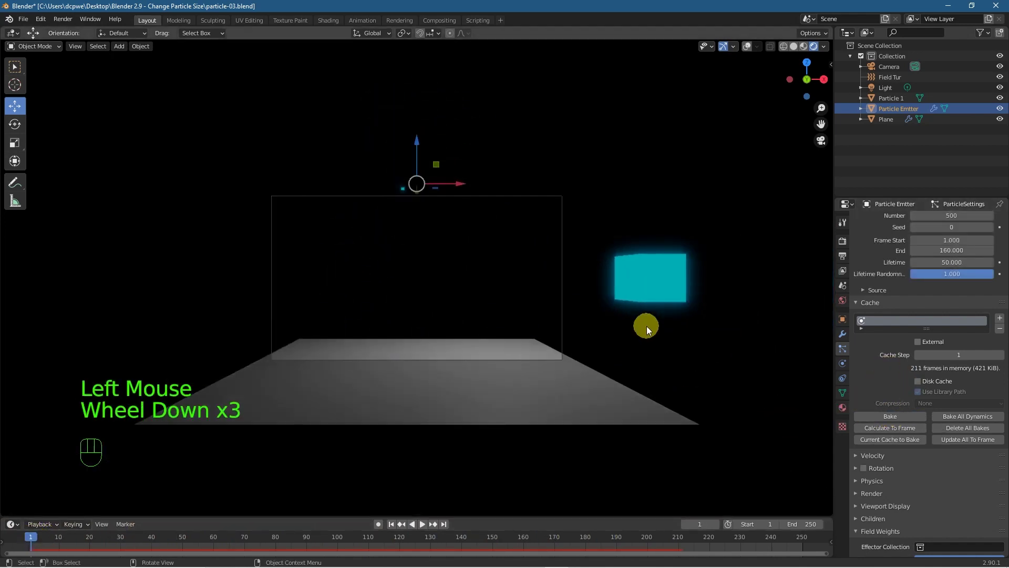
click(654, 276)
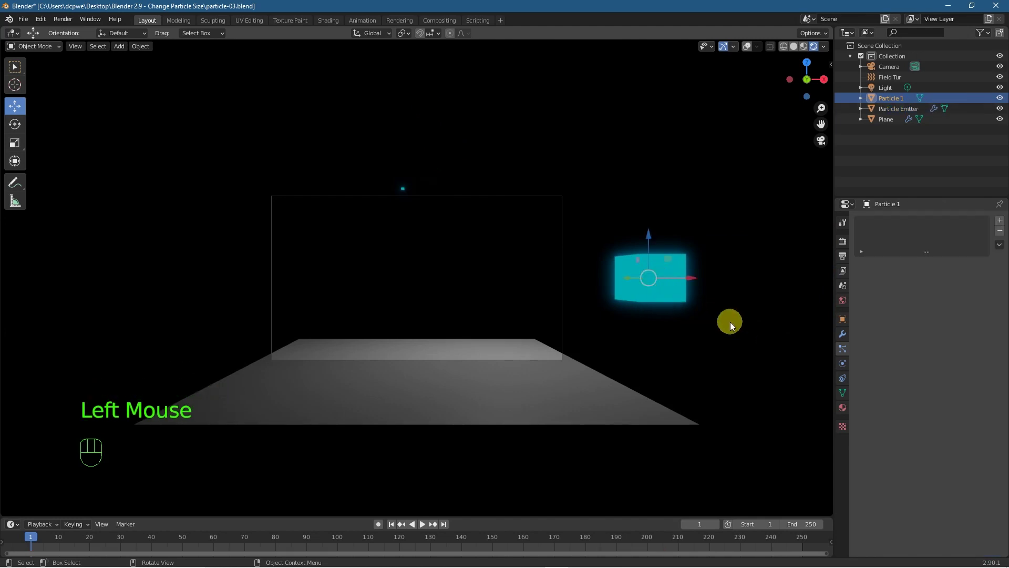
key(shift+d)
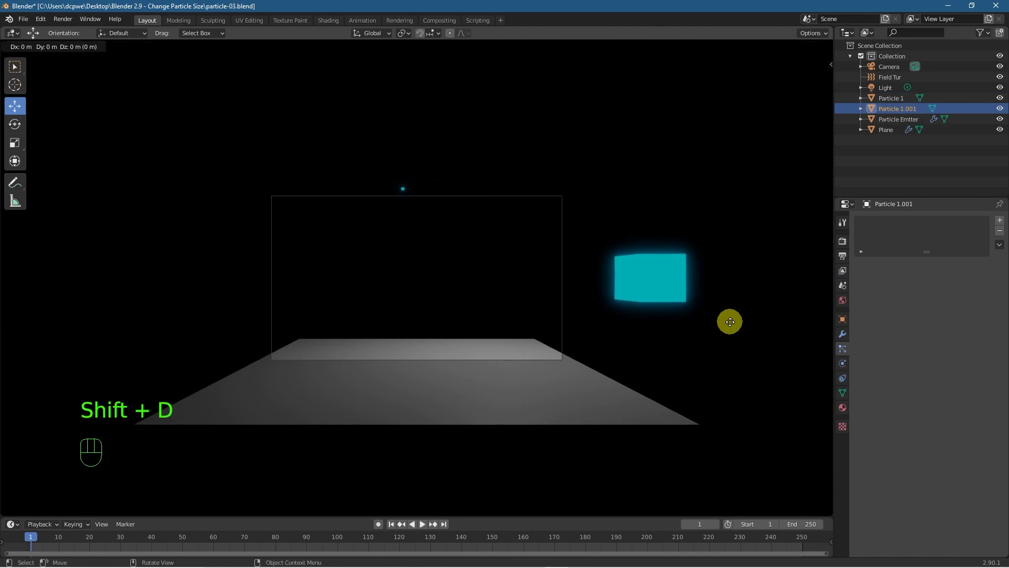
click(730, 322)
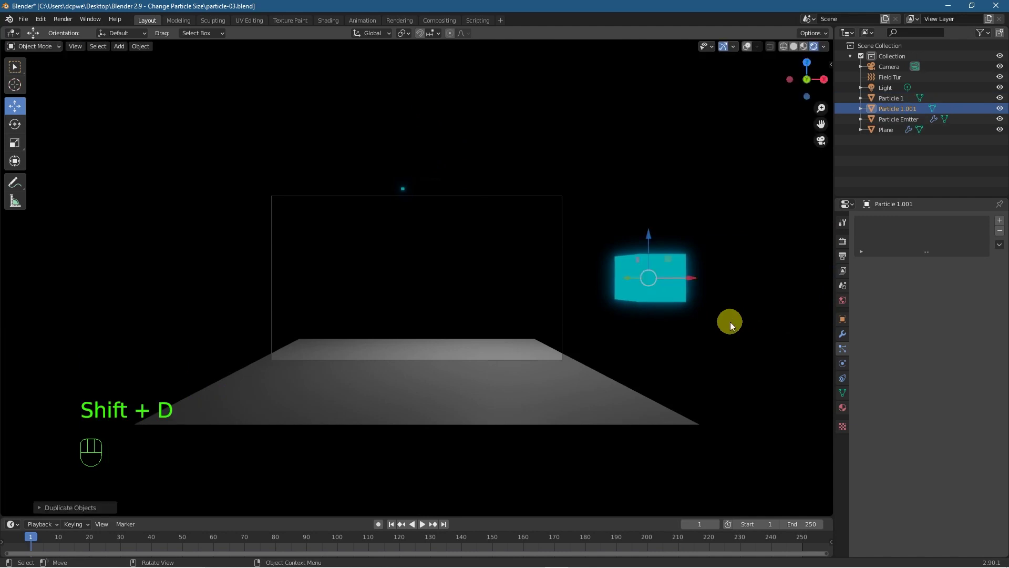
drag(689, 276, 780, 278)
click(803, 275)
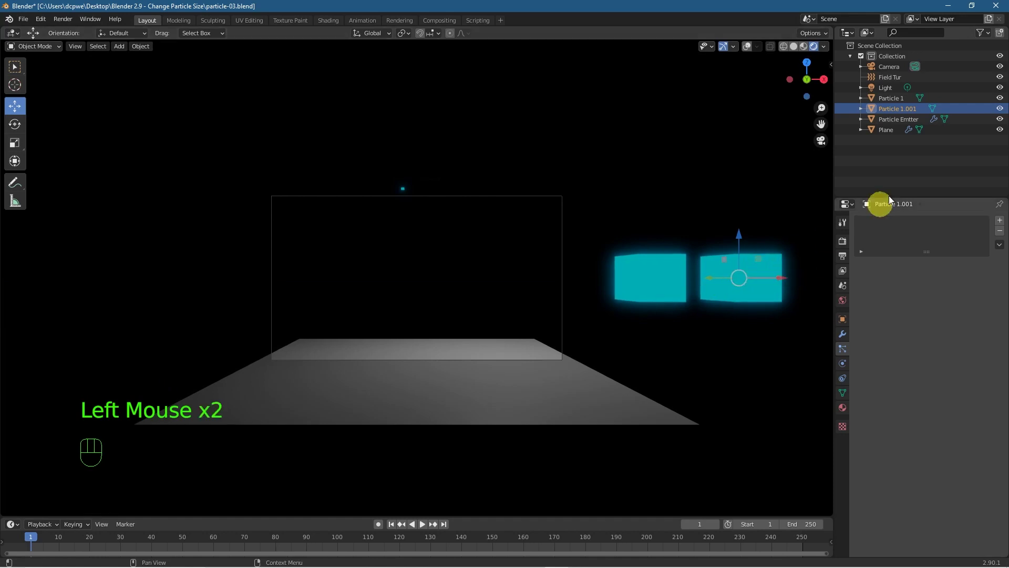
double_click(917, 111)
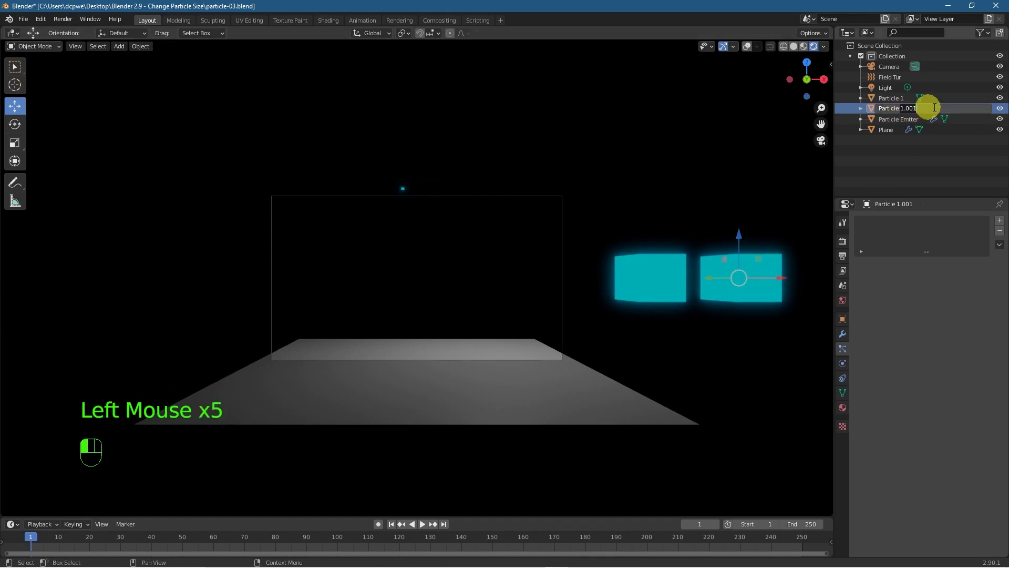
click(890, 109)
Shift the emission color of Particle 2's material, Material.001, to a deeper blue
click(844, 409)
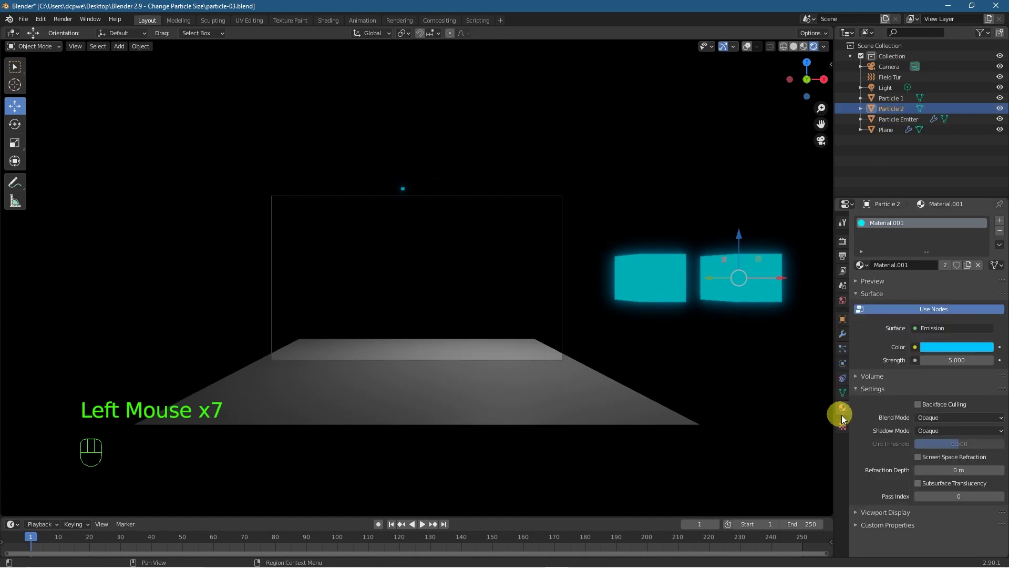
click(938, 348)
drag(930, 231, 952, 205)
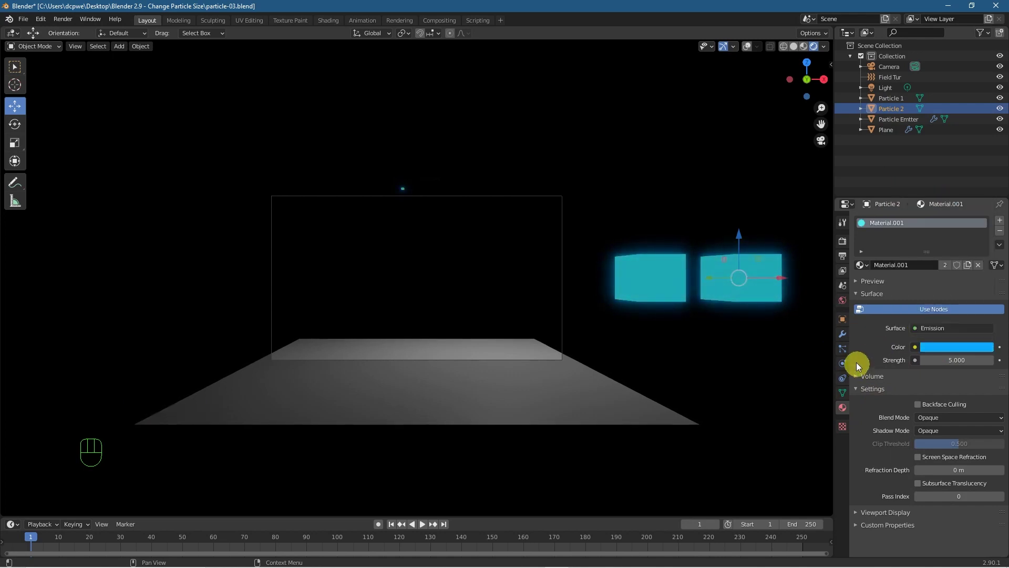
click(766, 298)
click(749, 288)
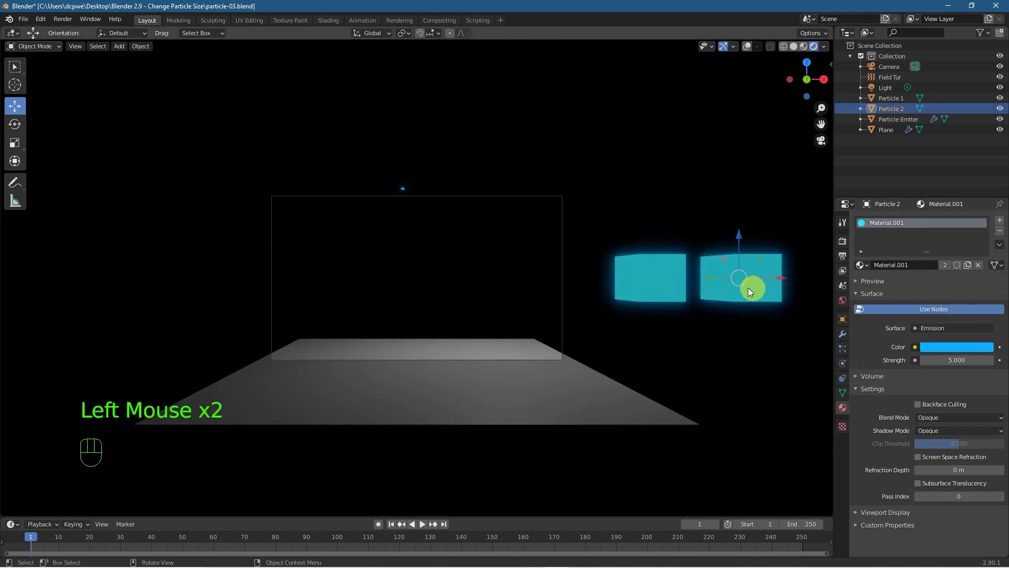
Replace Particle 2's shared material with a new one that uses an Emission surface
click(1000, 232)
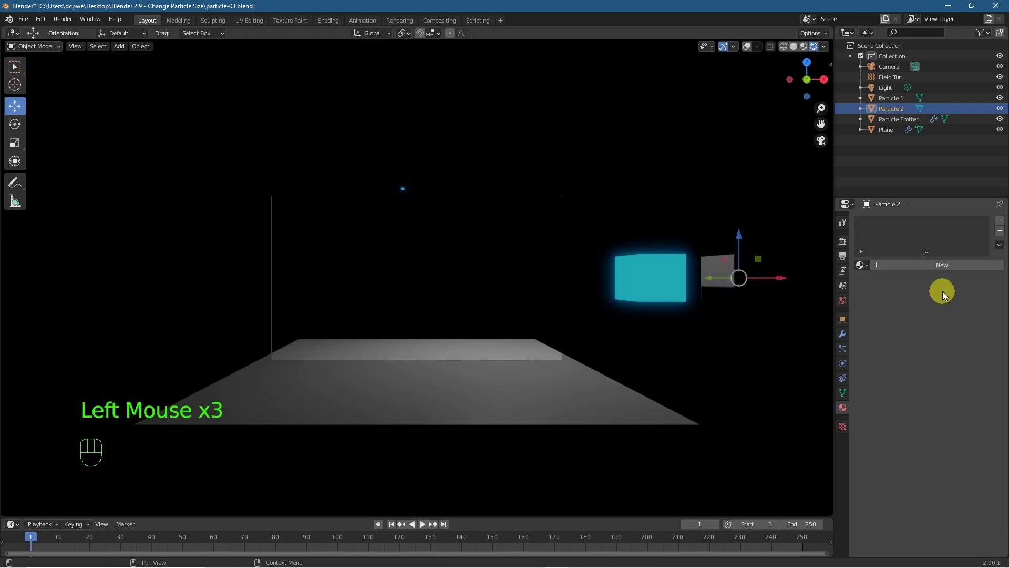
click(935, 266)
click(935, 327)
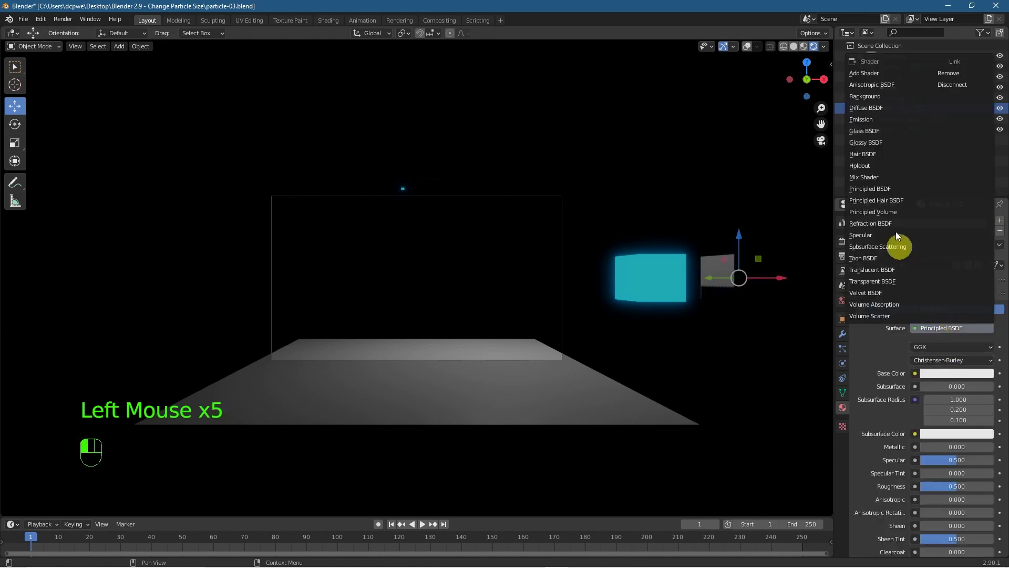
click(875, 119)
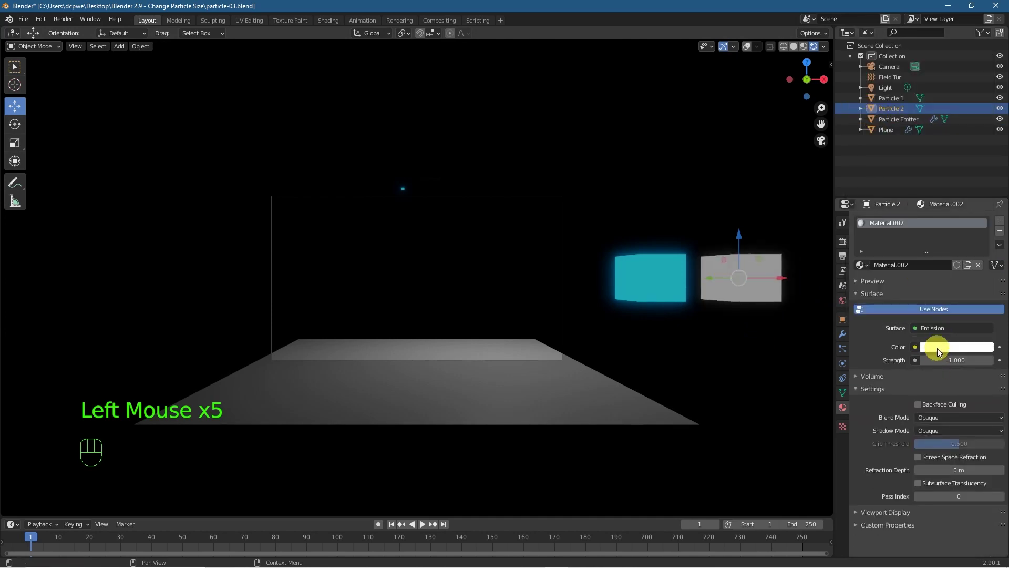
Set the emission of Particle 2's material to strength 5 with a bright green color
key(Return)
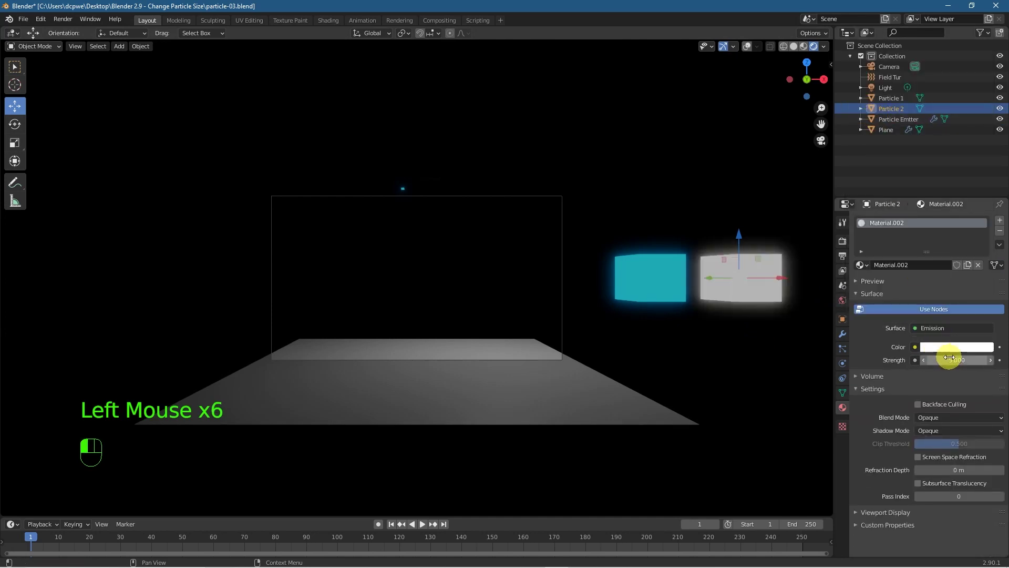
click(944, 347)
drag(923, 242, 906, 200)
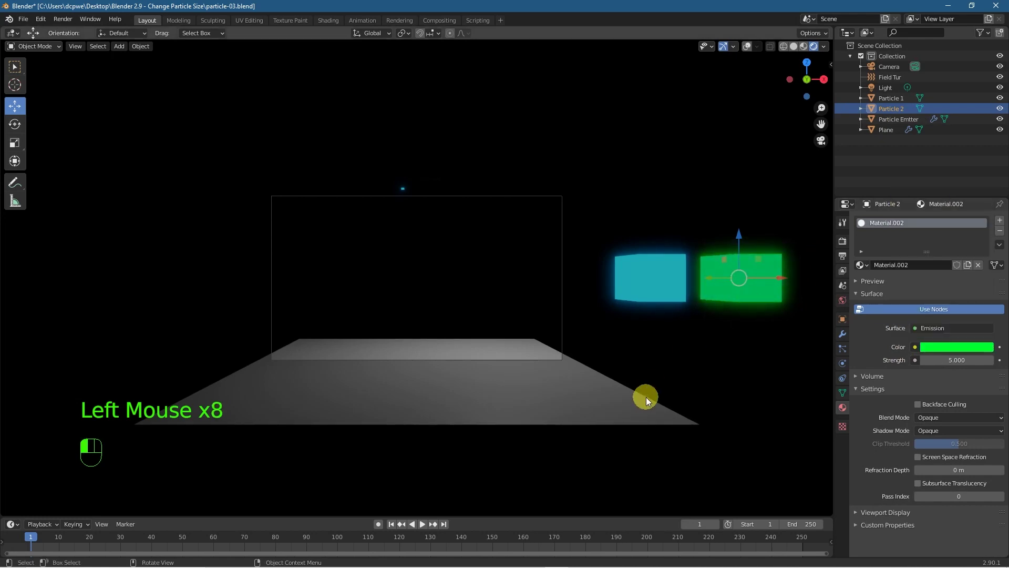
Play the particle animation briefly and pause it to check which cubes are being emitted
click(645, 397)
click(422, 528)
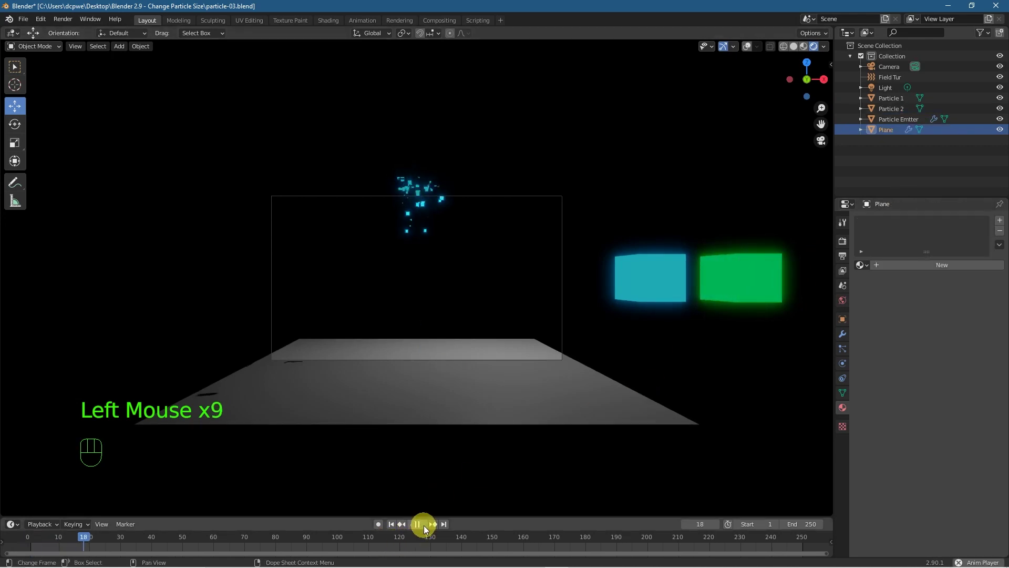
click(421, 525)
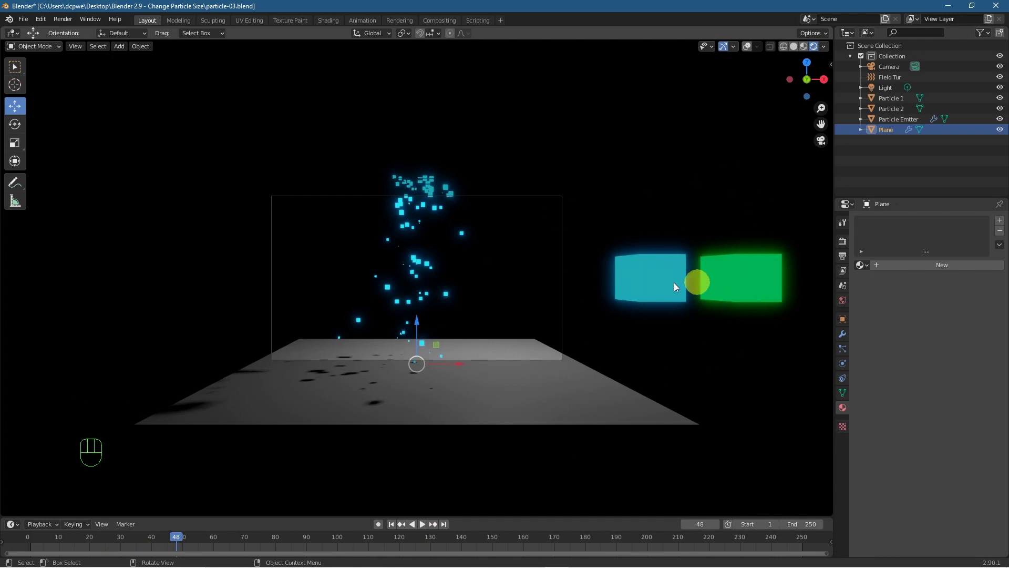
Add a new collection under the Scene Collection and name it Particles
click(881, 147)
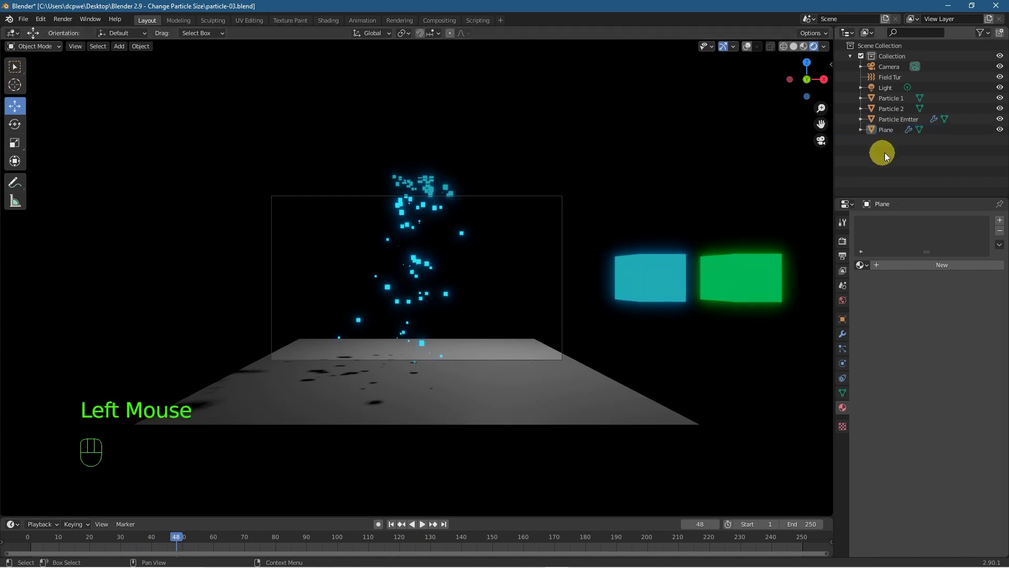
right_click(886, 45)
click(852, 47)
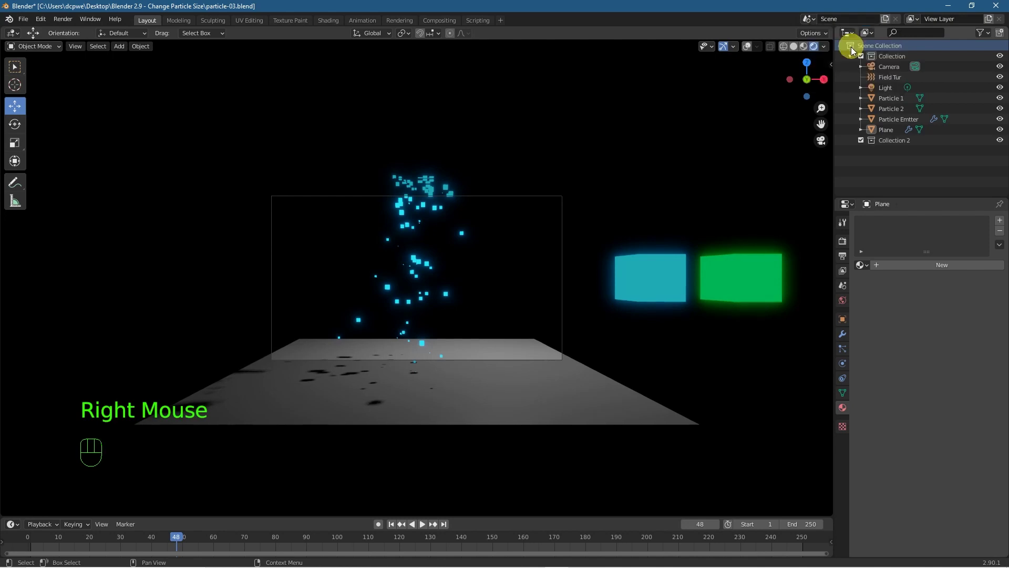
triple_click(893, 140)
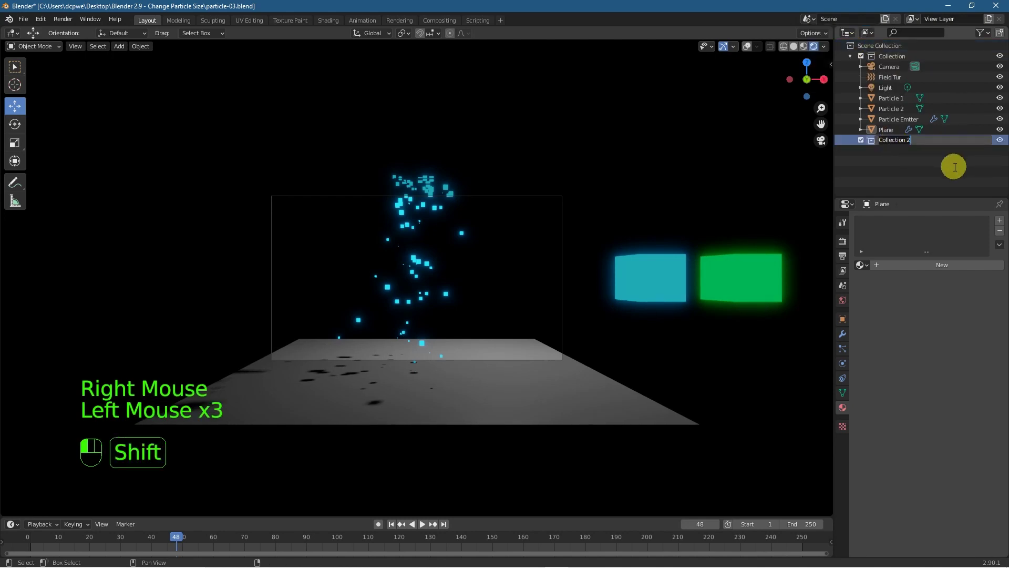
text(Particles)
key(Return)
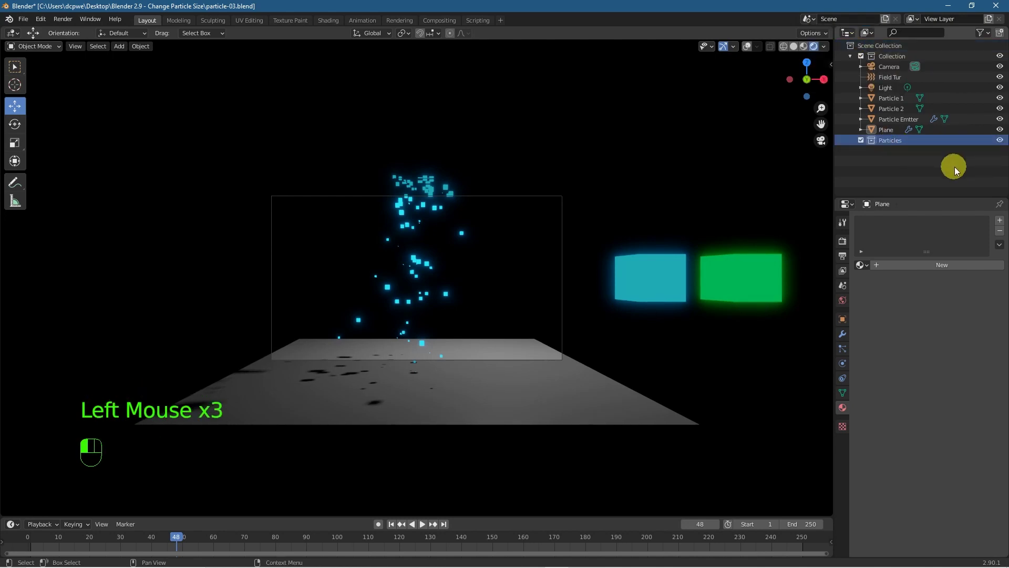
Move the Particle 1 and Particle 2 cubes into the Particles collection
click(901, 99)
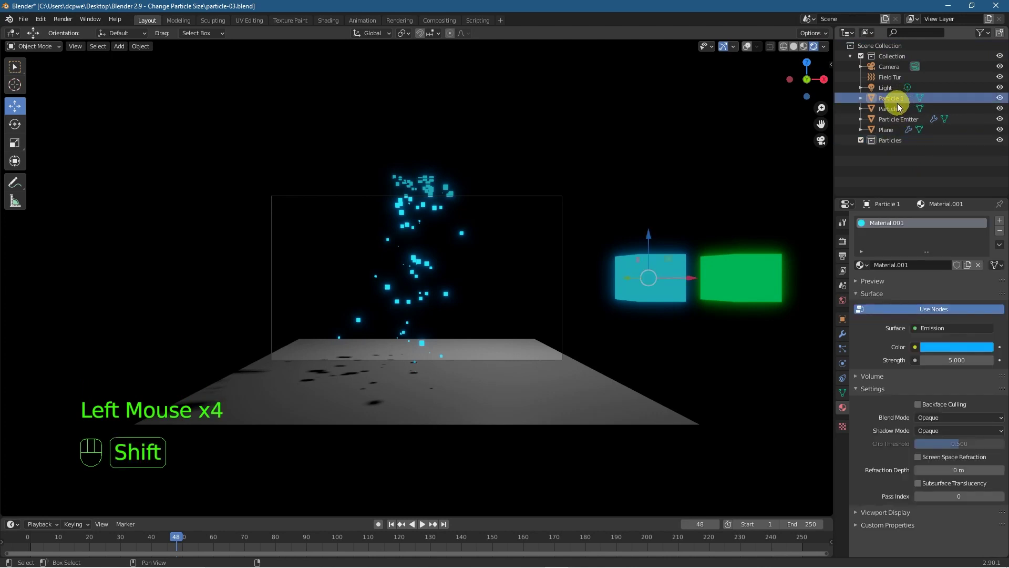
shift+click(898, 104)
shift+click(902, 112)
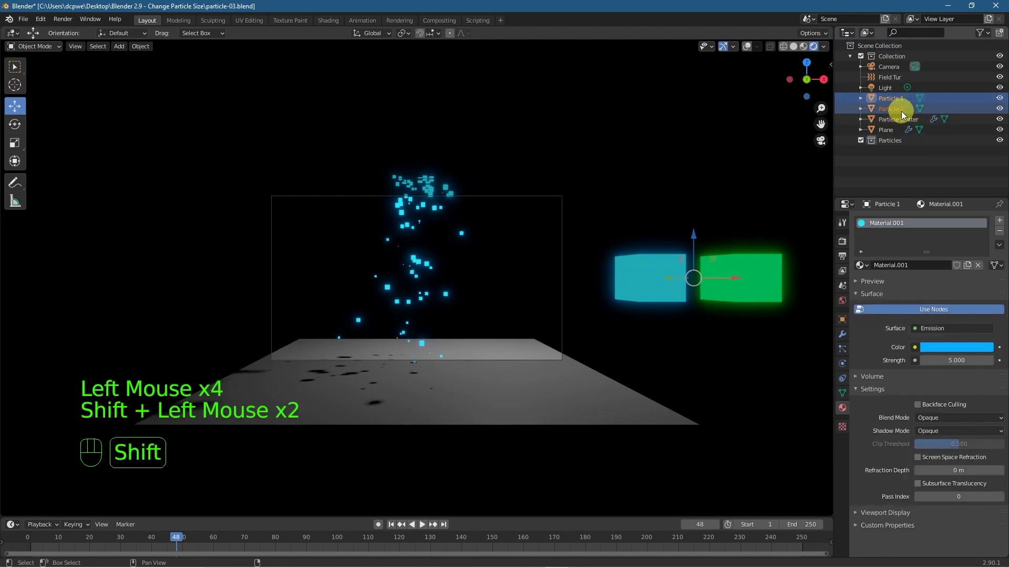
drag(893, 98, 894, 141)
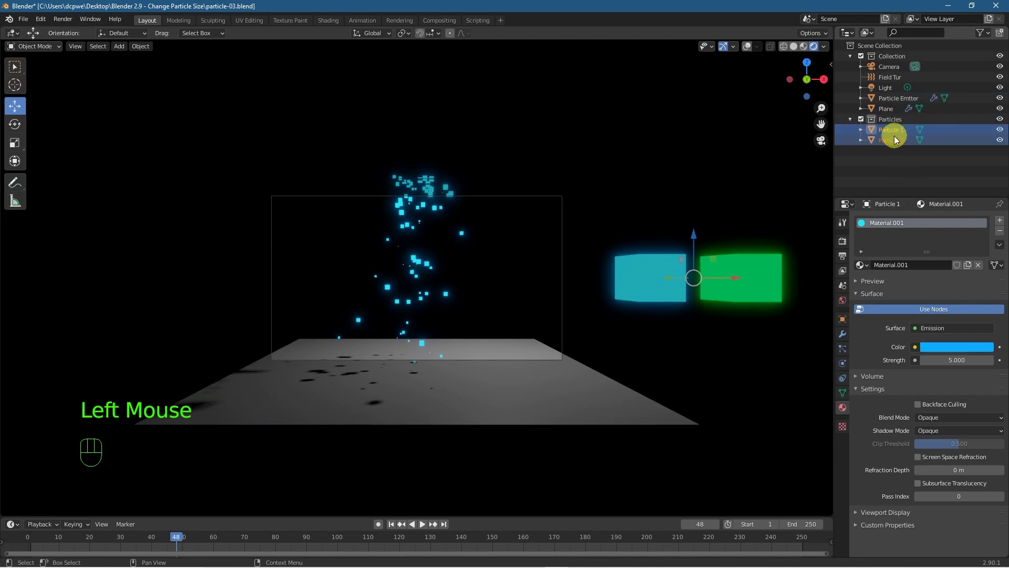
Rename the Plane object as Floor
click(892, 109)
double_click(892, 109)
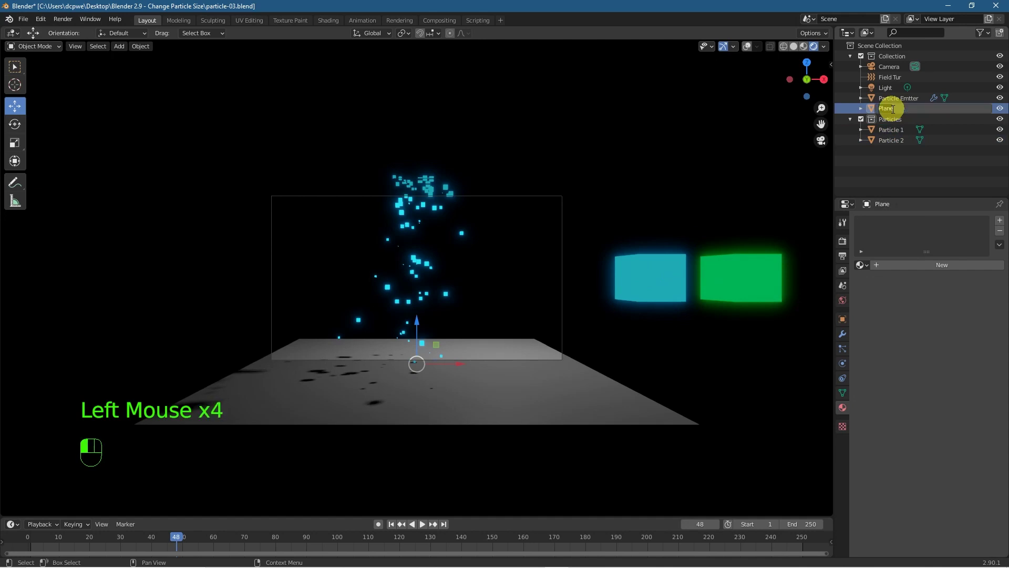
text(Floor)
key(Return)
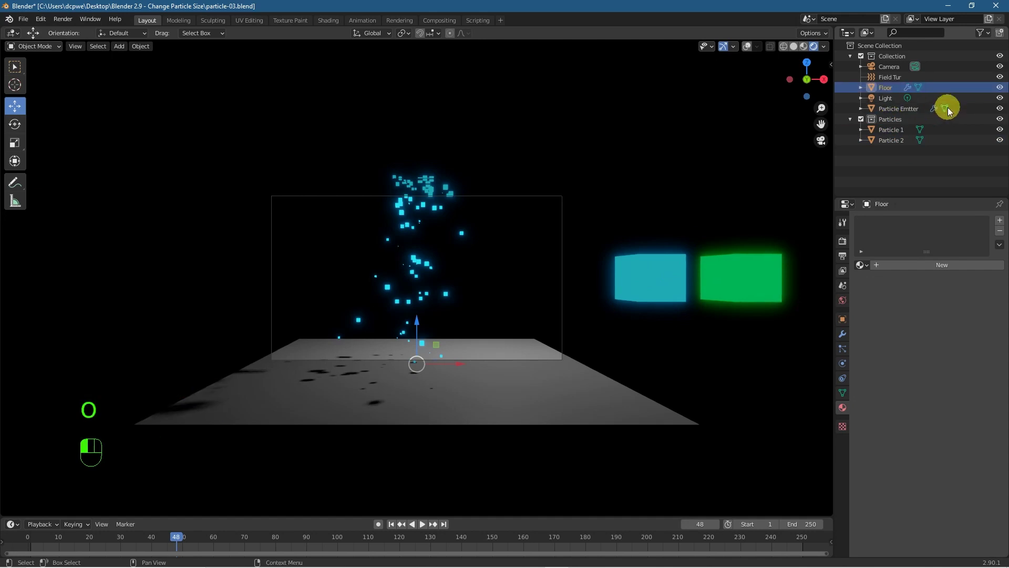
Delete all bakes from the Particle Emitter's cache, and save the file with the timeline rewound to frame 0
click(890, 111)
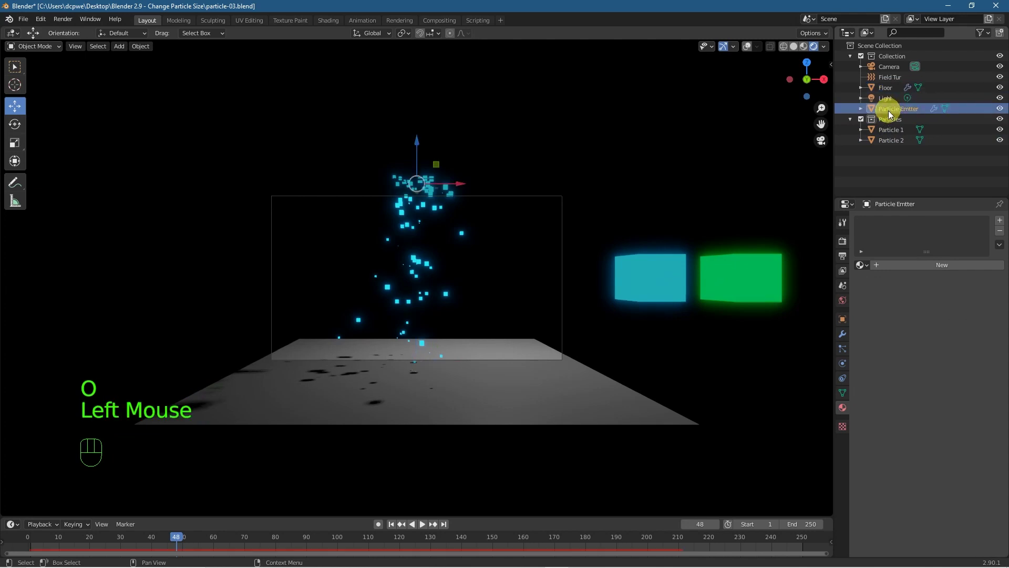
click(841, 348)
scroll(914, 378, down, 5)
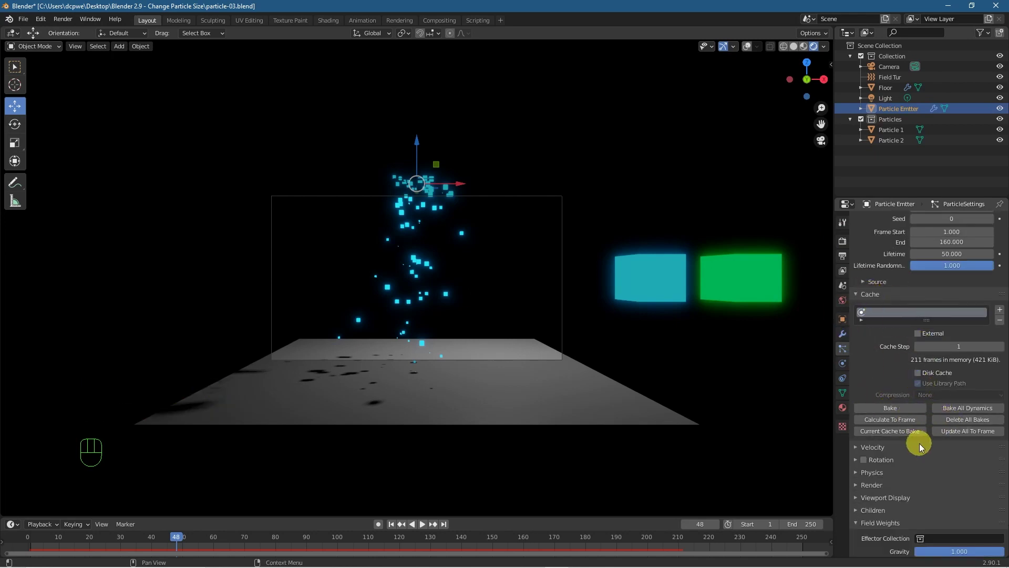
click(962, 421)
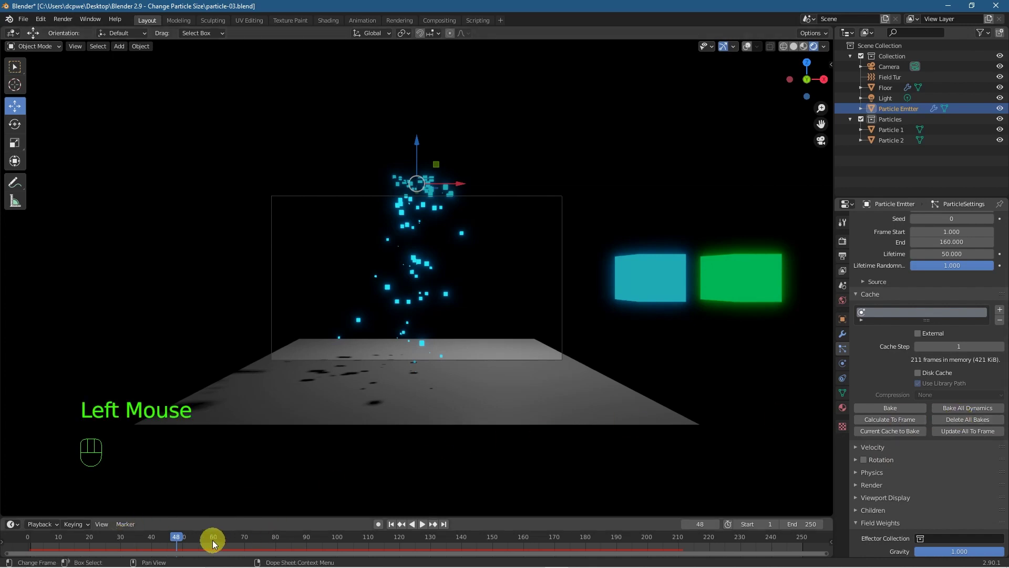
drag(181, 539, 11, 534)
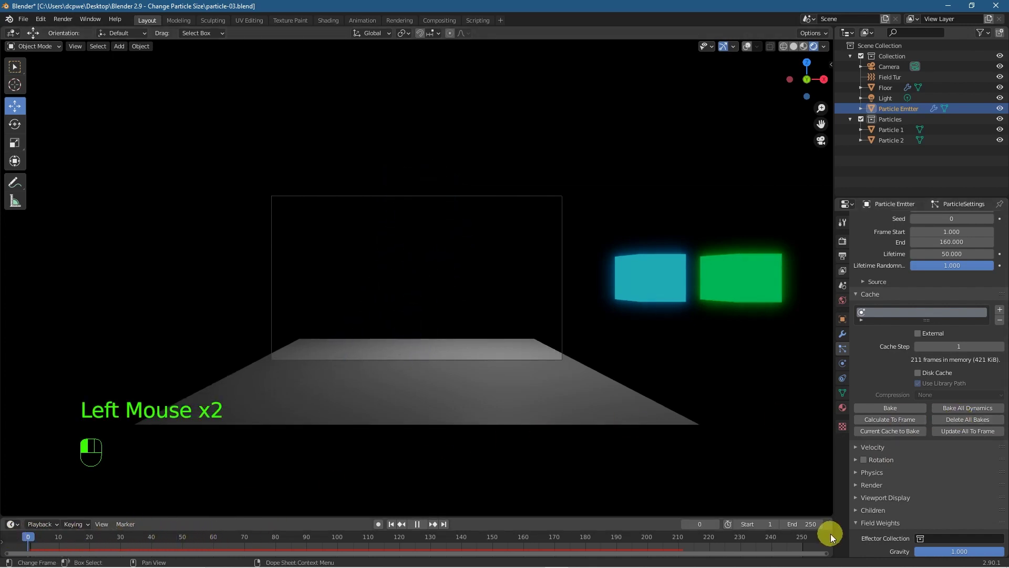
key(ctrl+s)
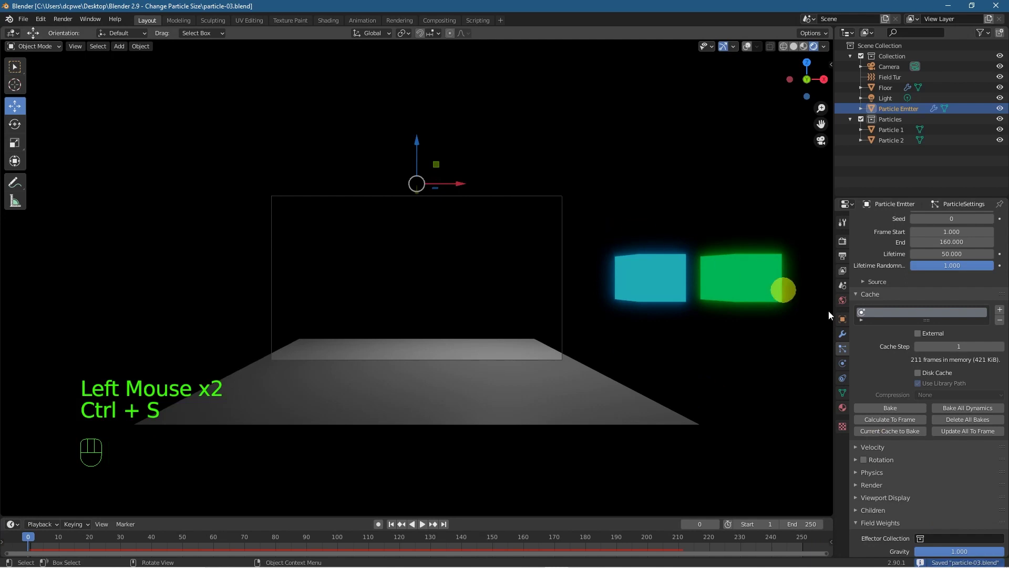
Render the Particle Emitter's particles as a collection, using Particles as the instance collection
scroll(874, 296, down, 4)
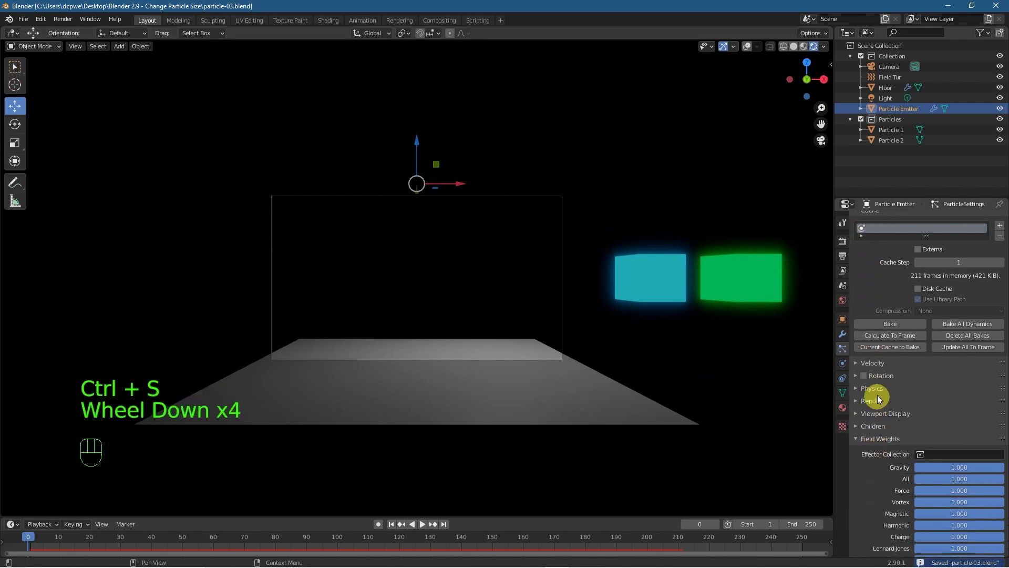
click(872, 400)
scroll(888, 415, down, 7)
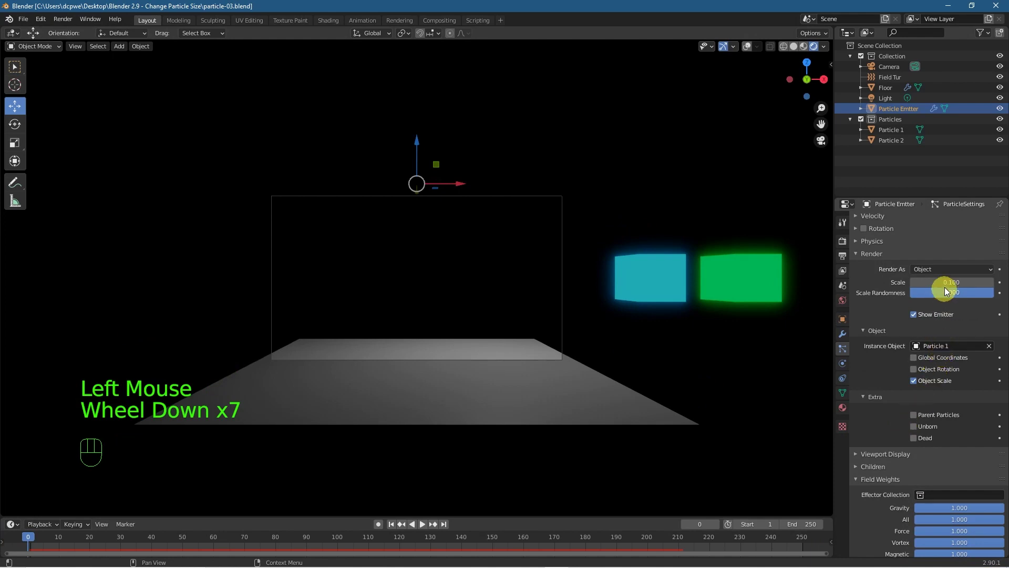
click(945, 270)
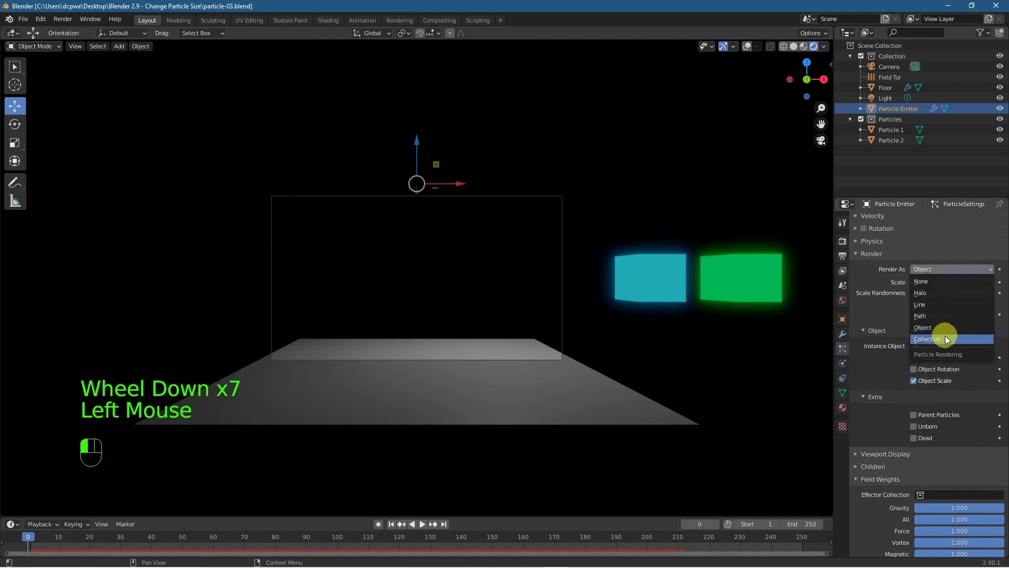
click(945, 339)
click(951, 345)
click(951, 371)
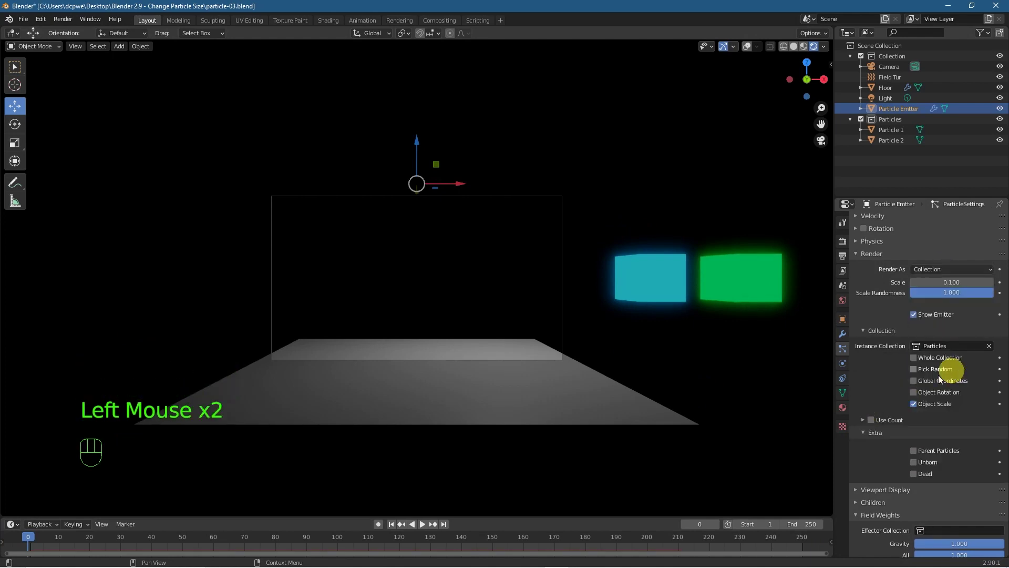
Play the animation to preview the particles up close, and save the file
click(425, 524)
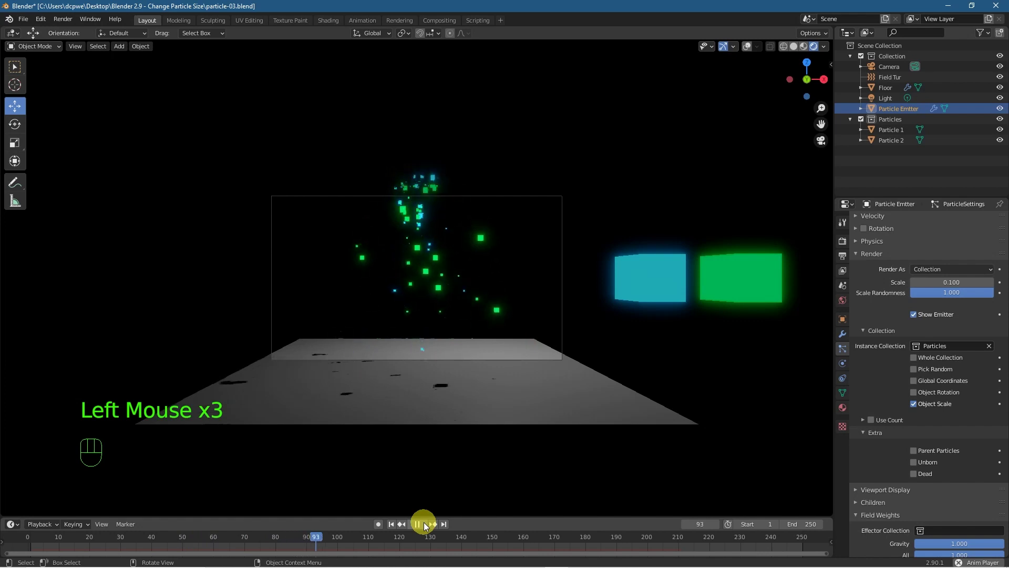
scroll(424, 251, up, 4)
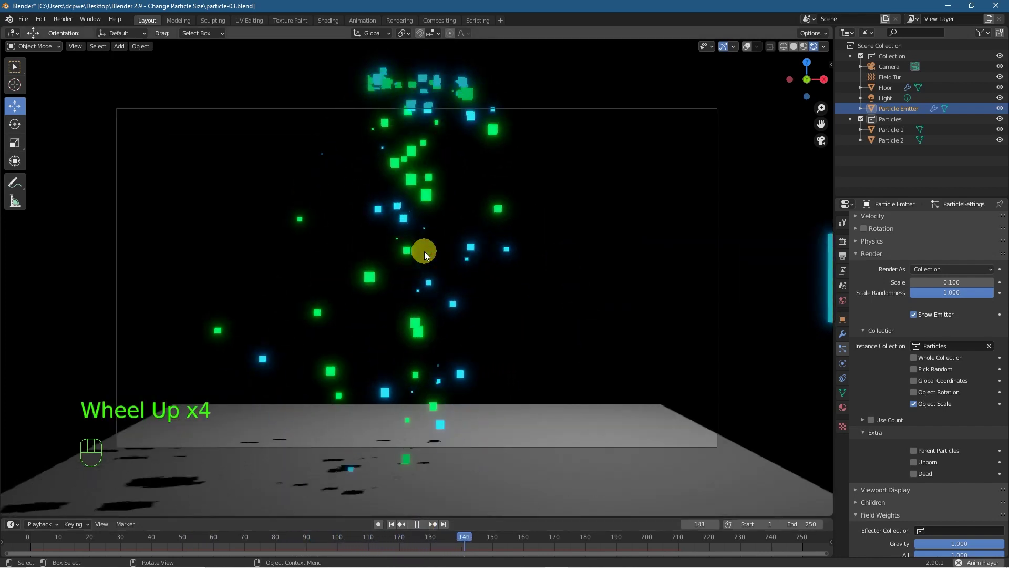
scroll(424, 251, down, 1)
click(23, 19)
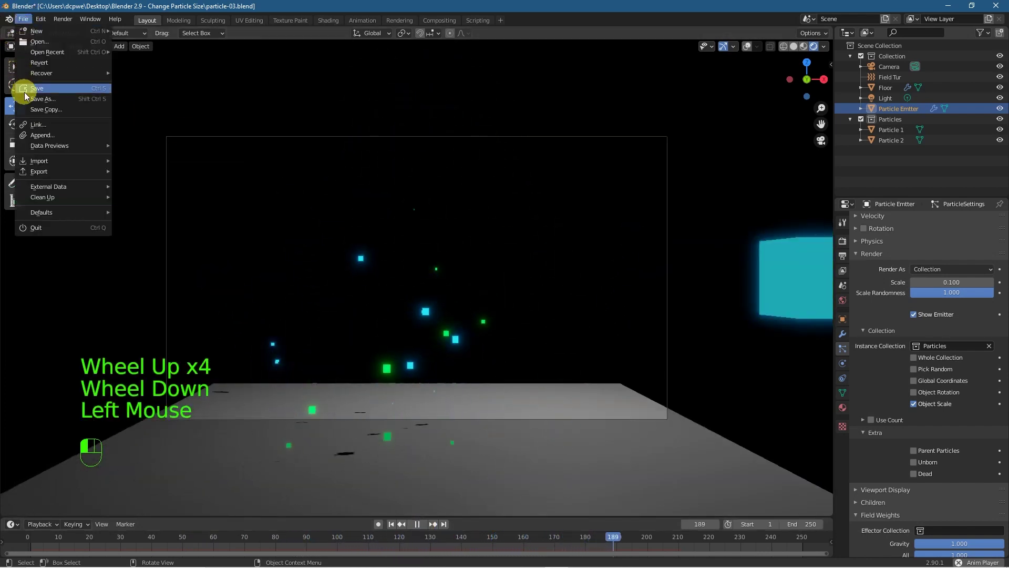
click(31, 88)
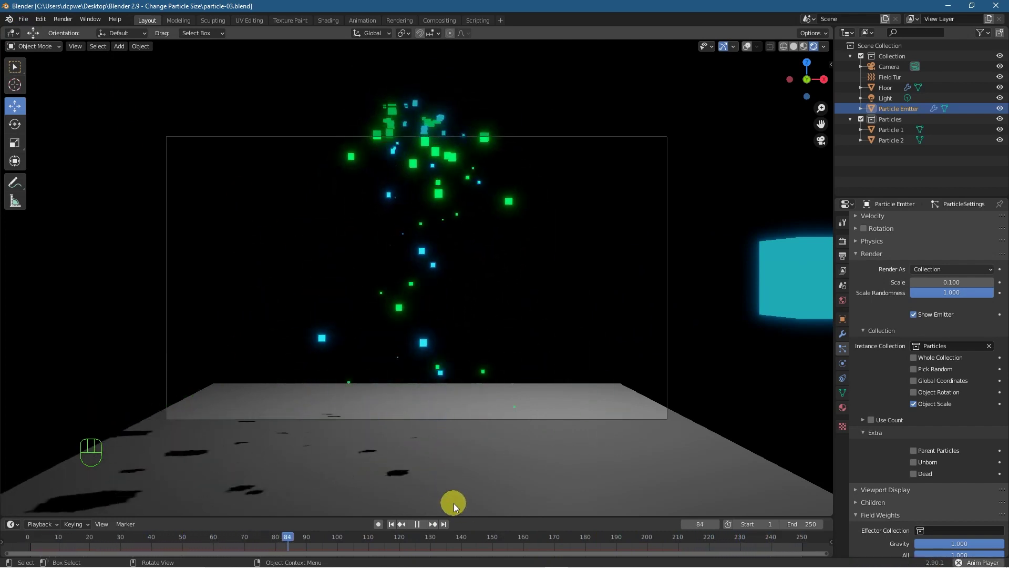
click(414, 524)
Give the Floor a new Principled BSDF material and darken its base color to a value of 0.28
click(658, 441)
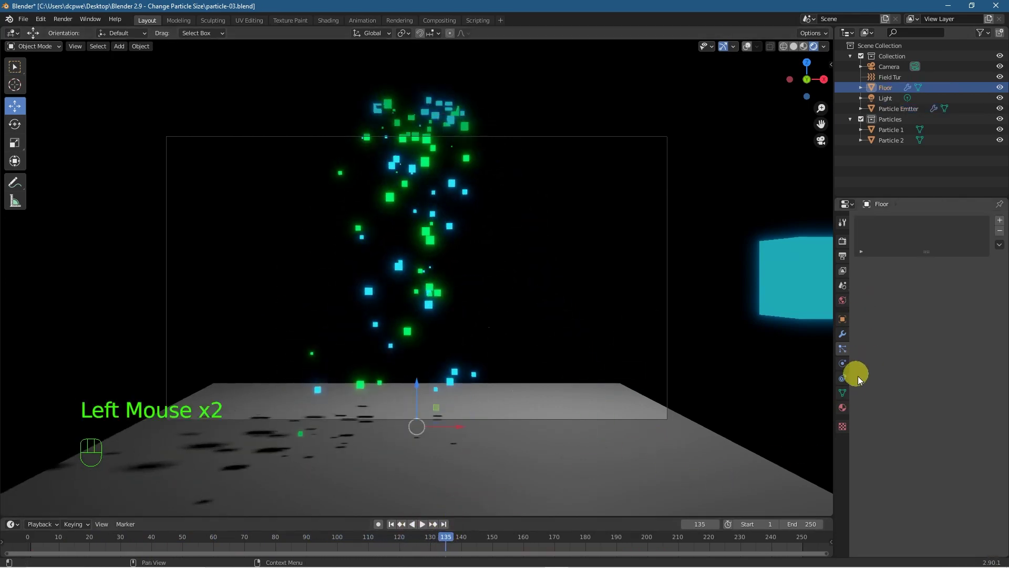
click(844, 407)
click(917, 267)
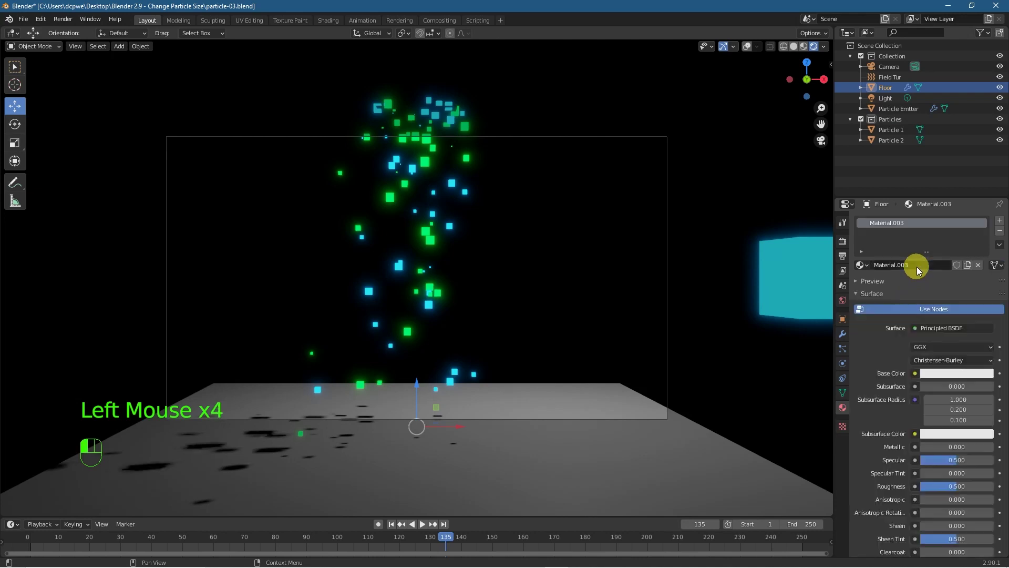
click(944, 374)
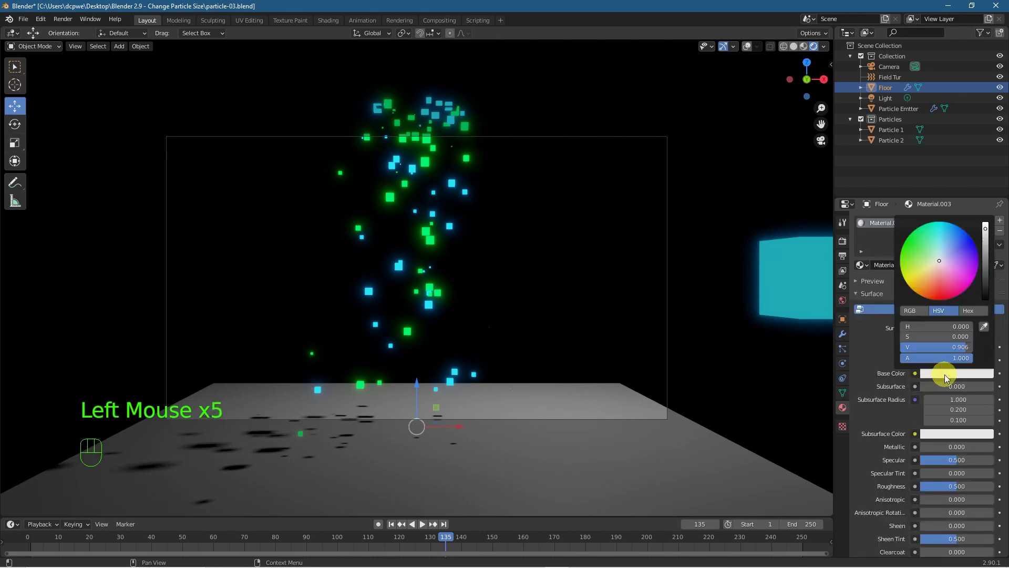
drag(985, 231, 990, 278)
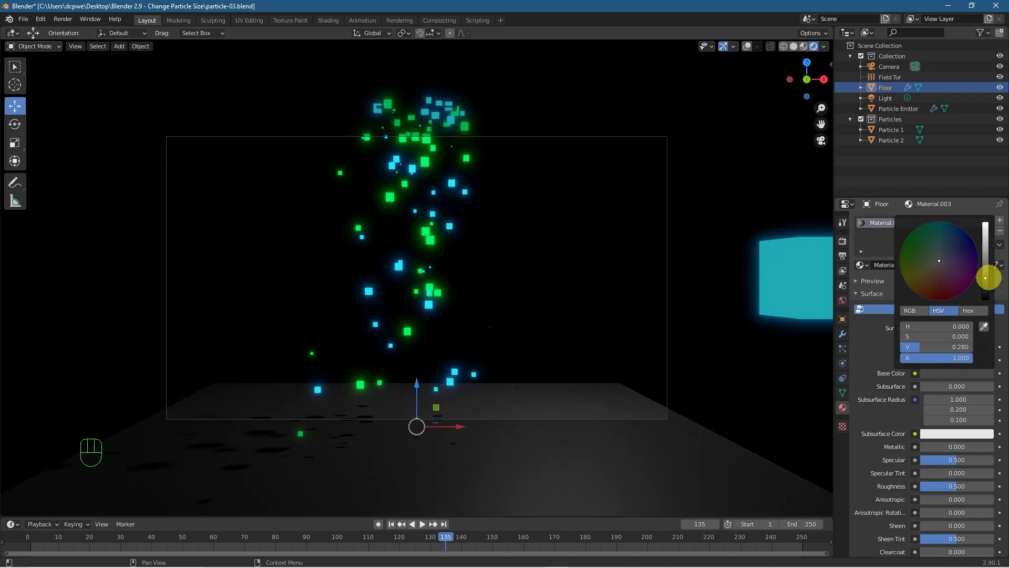
Set the Floor material's metallic to 1.0 and its roughness to 0.145
click(927, 456)
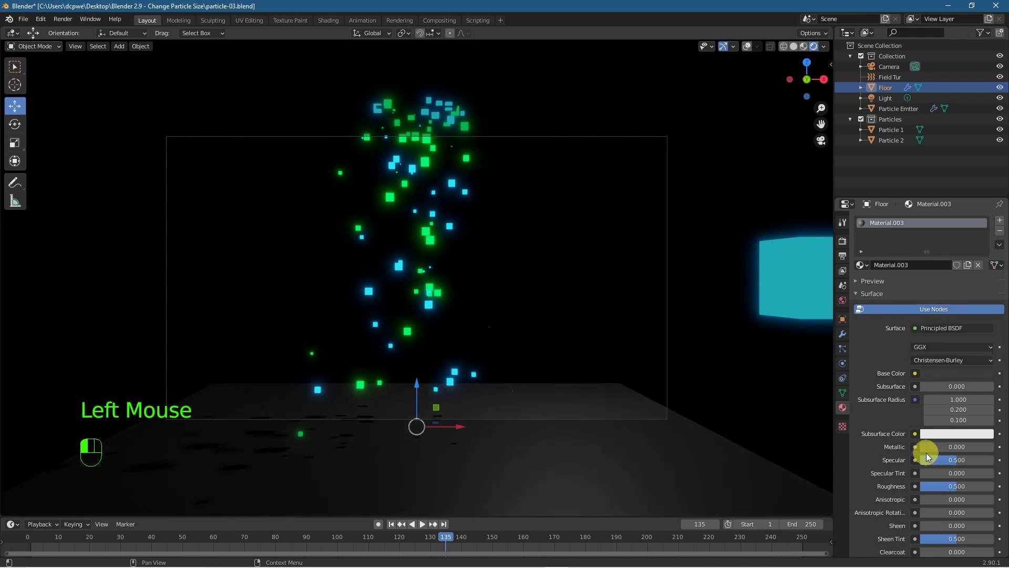
drag(917, 446, 994, 447)
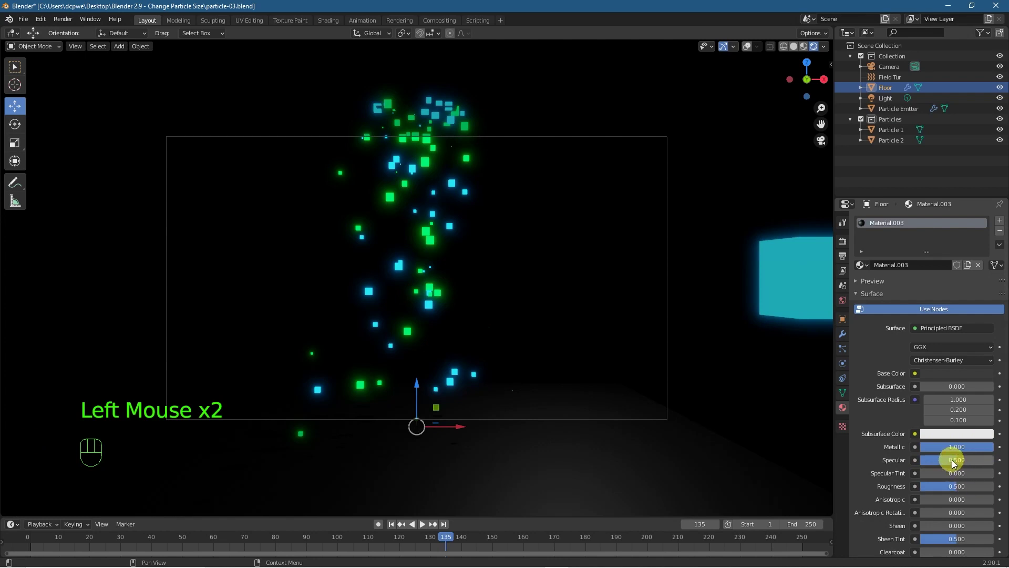
drag(954, 485, 926, 485)
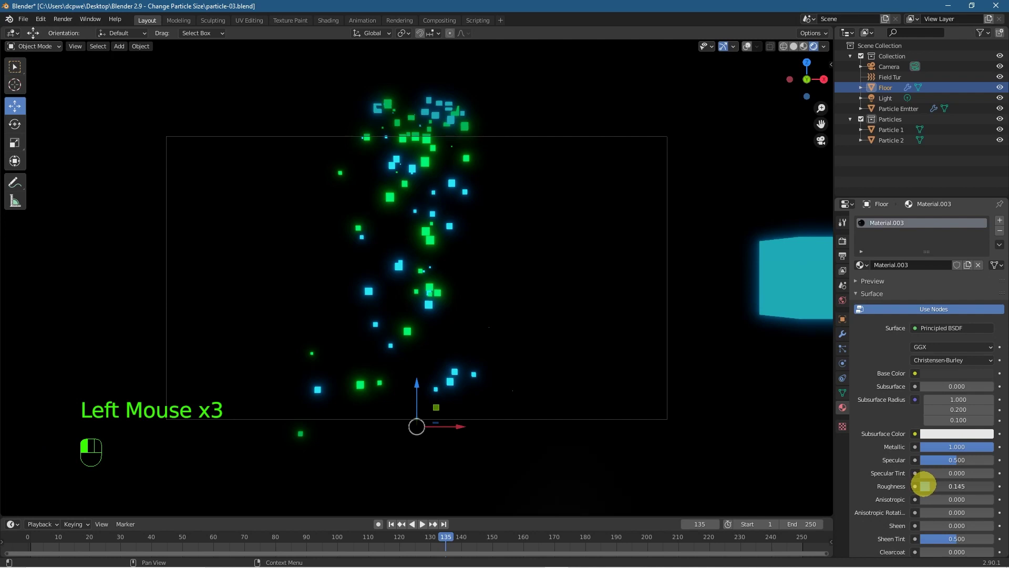
Rewind the animation to the start, play it to check the dark metallic floor, and pause it
click(394, 524)
click(420, 524)
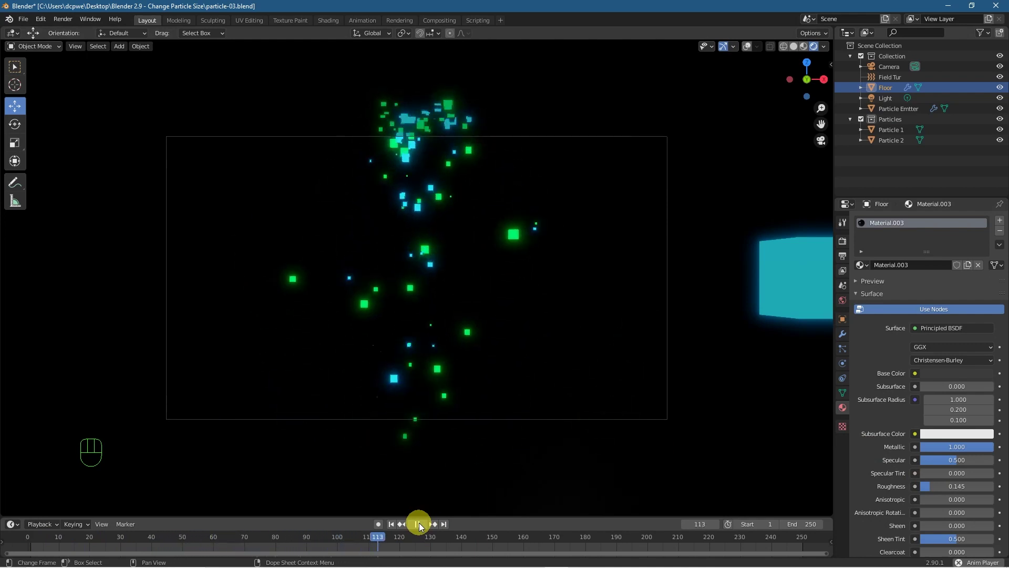
click(420, 524)
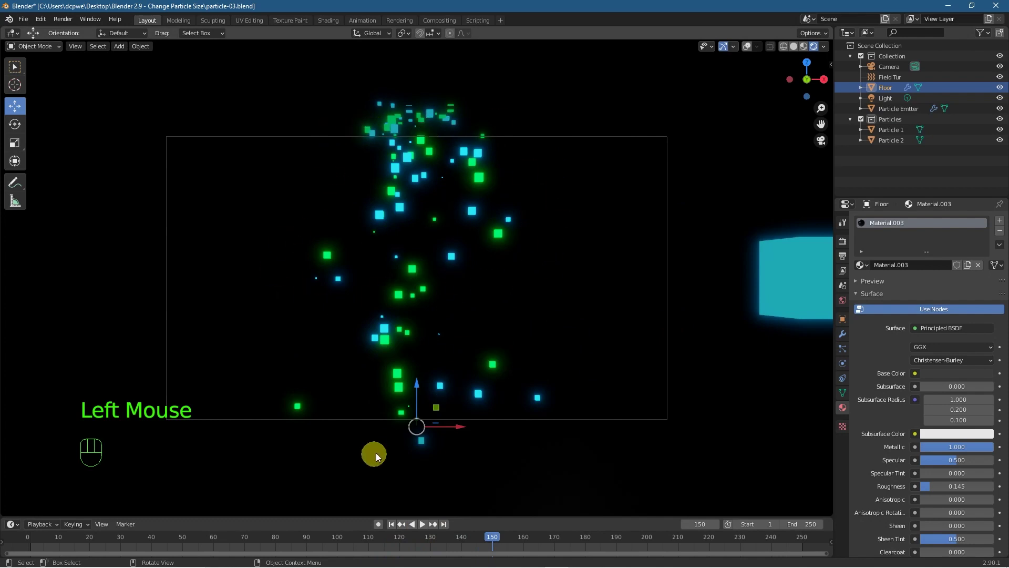
Enable Rotation in the Particle Emitter's particle settings and set its orientation axis to Normal
scroll(728, 295, down, 2)
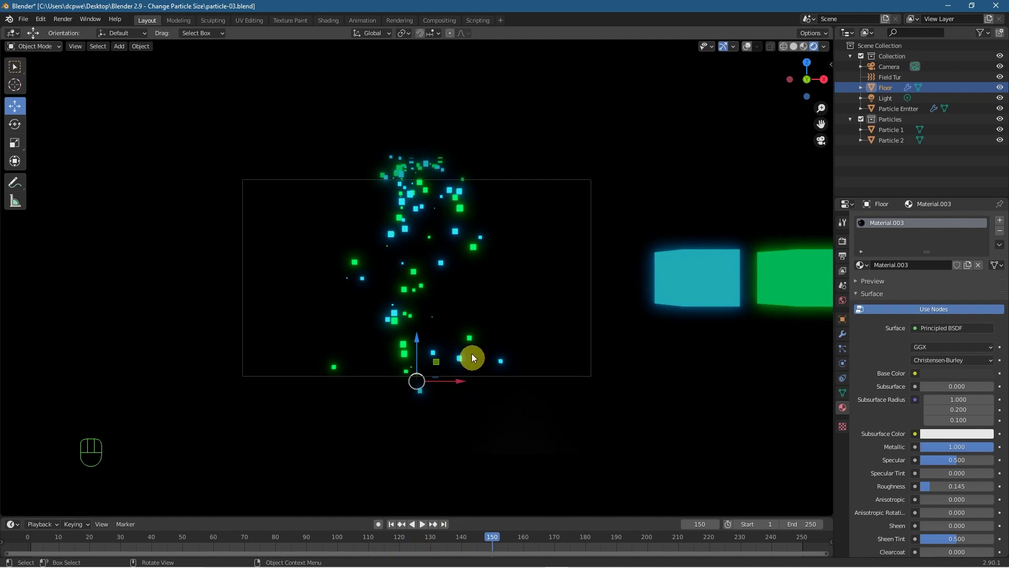
click(843, 349)
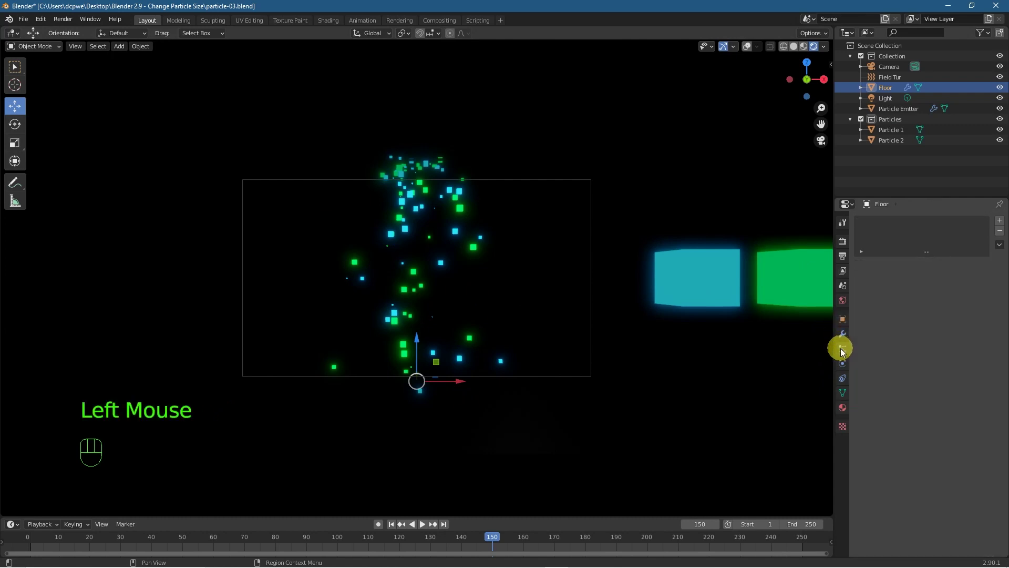
click(889, 109)
scroll(901, 421, down, 4)
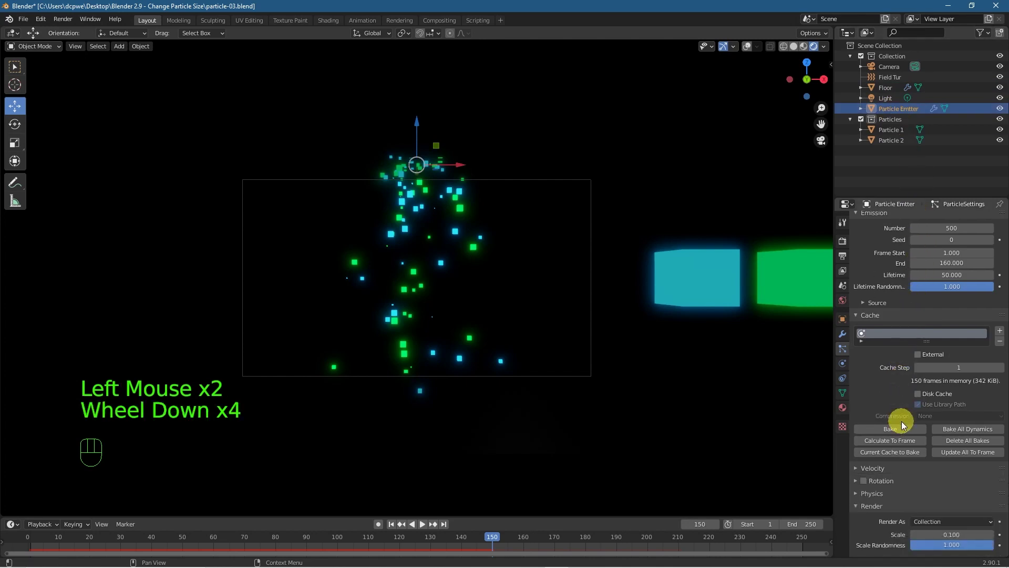
scroll(900, 421, down, 8)
scroll(901, 422, down, 4)
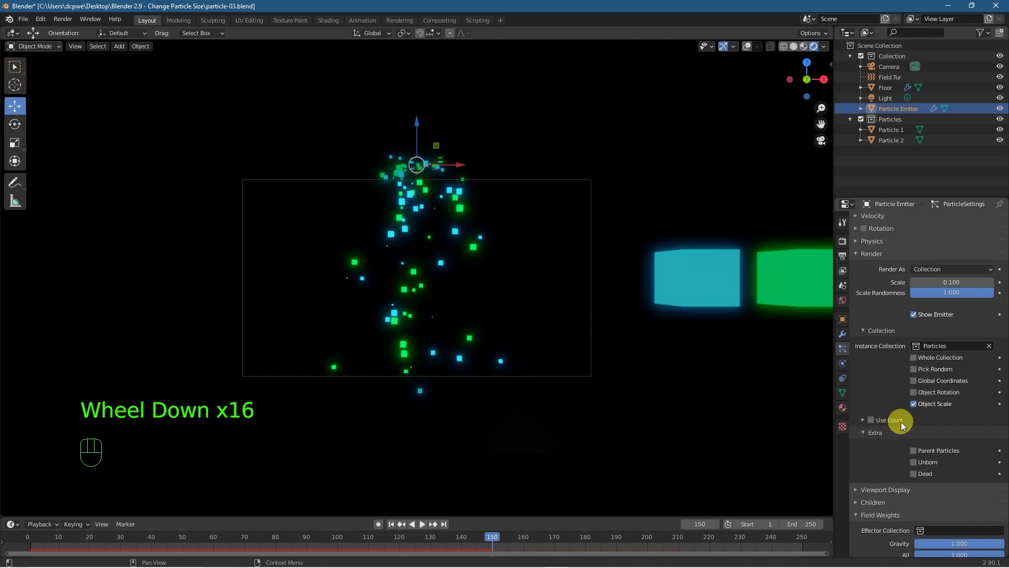
scroll(901, 422, down, 3)
scroll(901, 422, up, 5)
scroll(896, 387, up, 3)
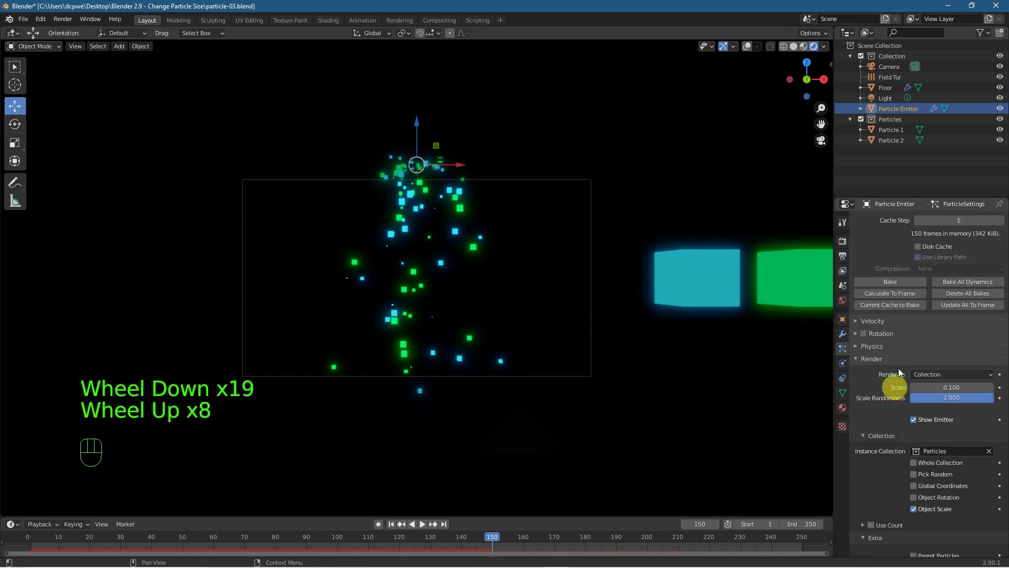
click(854, 332)
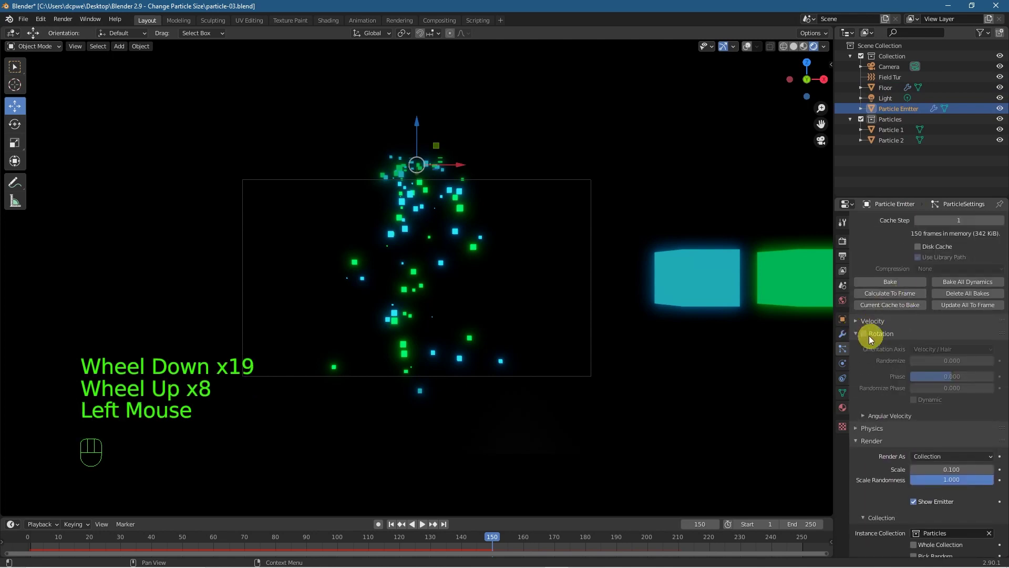
click(864, 333)
click(936, 350)
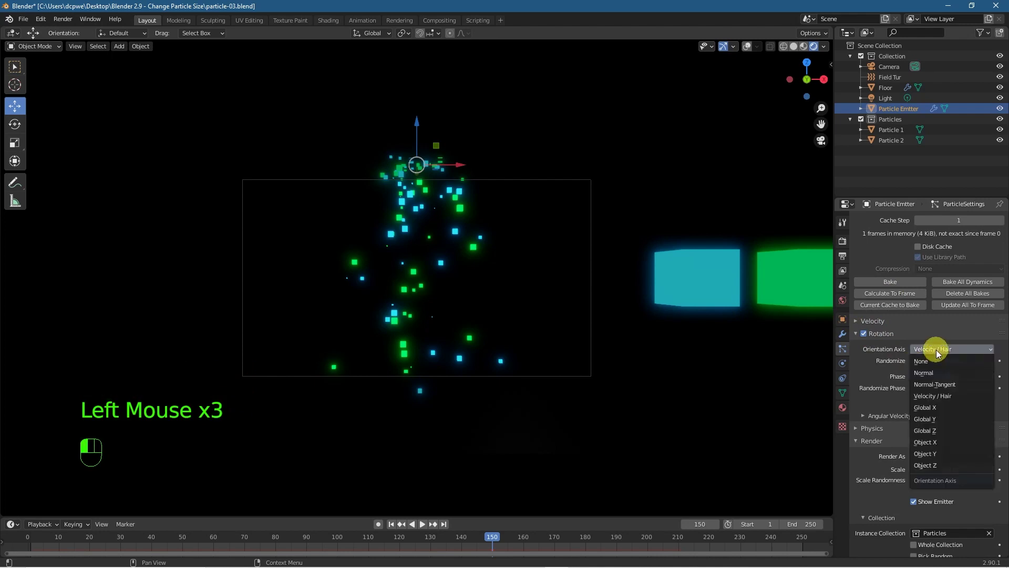
click(941, 372)
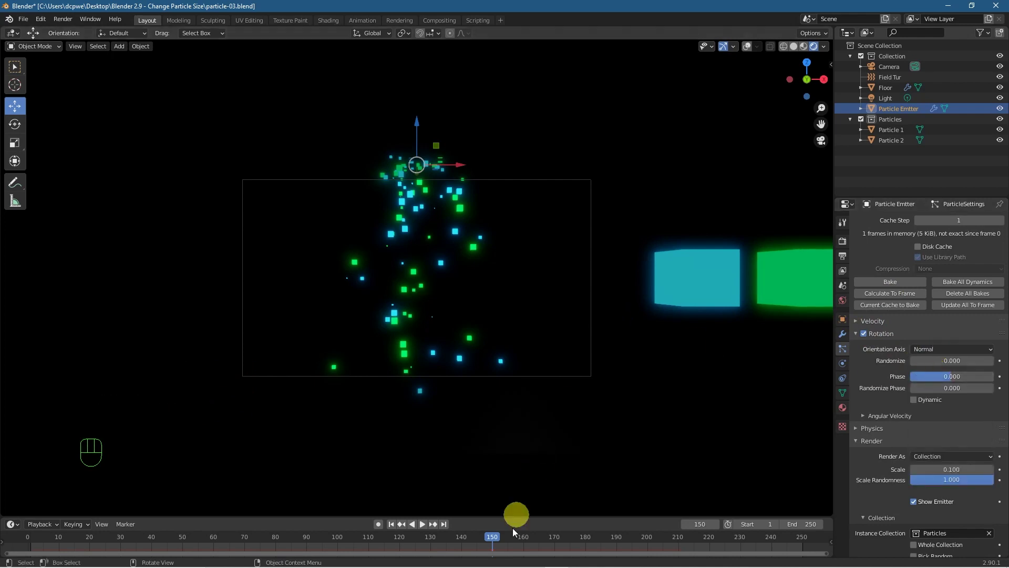
Play the animation from the start, pause it, and check the cubes' orientation up close
click(390, 524)
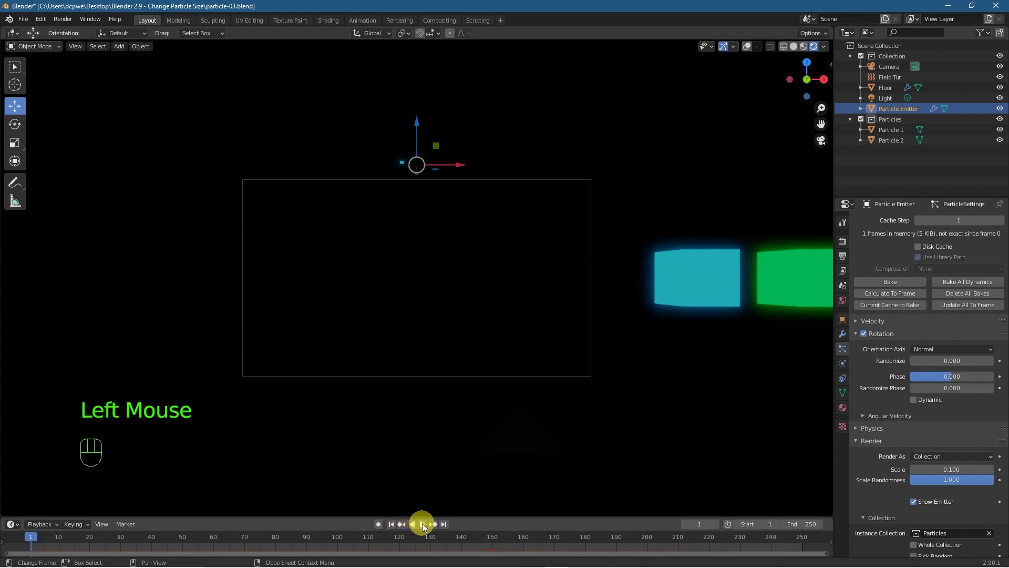
click(422, 523)
click(425, 257)
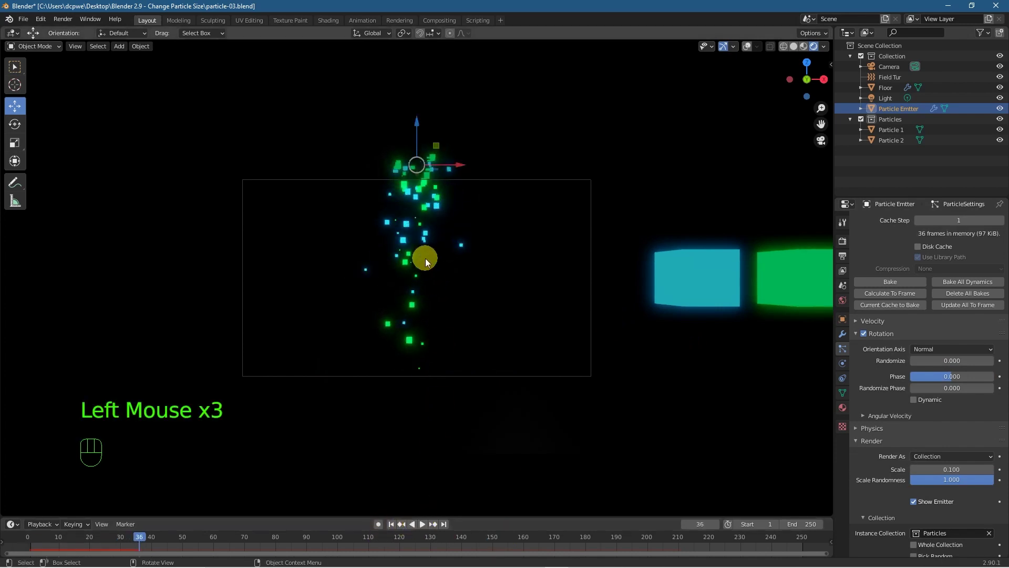
scroll(425, 258, up, 6)
scroll(742, 442, down, 3)
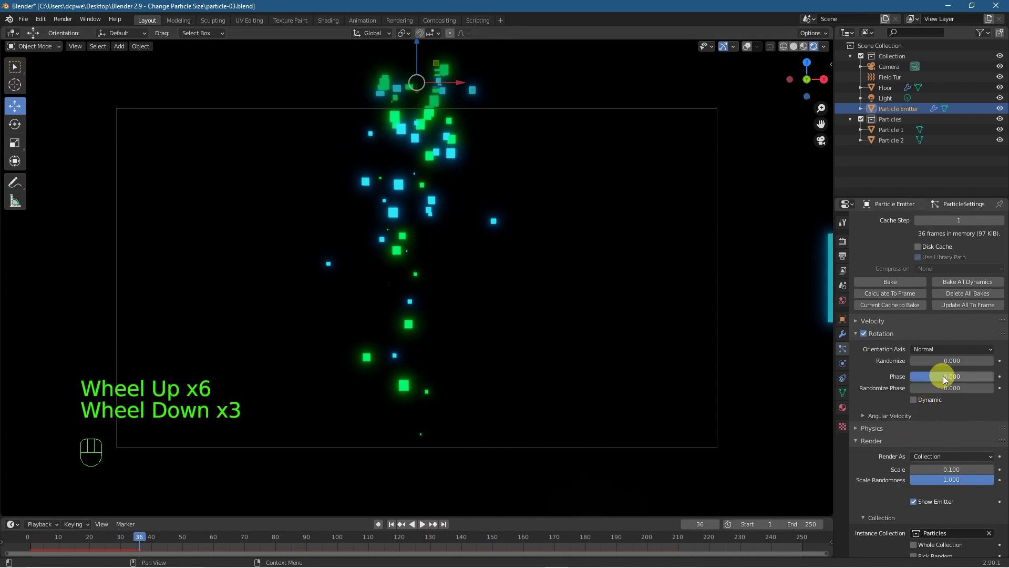
Set the particle rotation's Randomize to 1.0, orientation axis to Global Z, and Randomize Phase to 2.0
drag(942, 362, 976, 375)
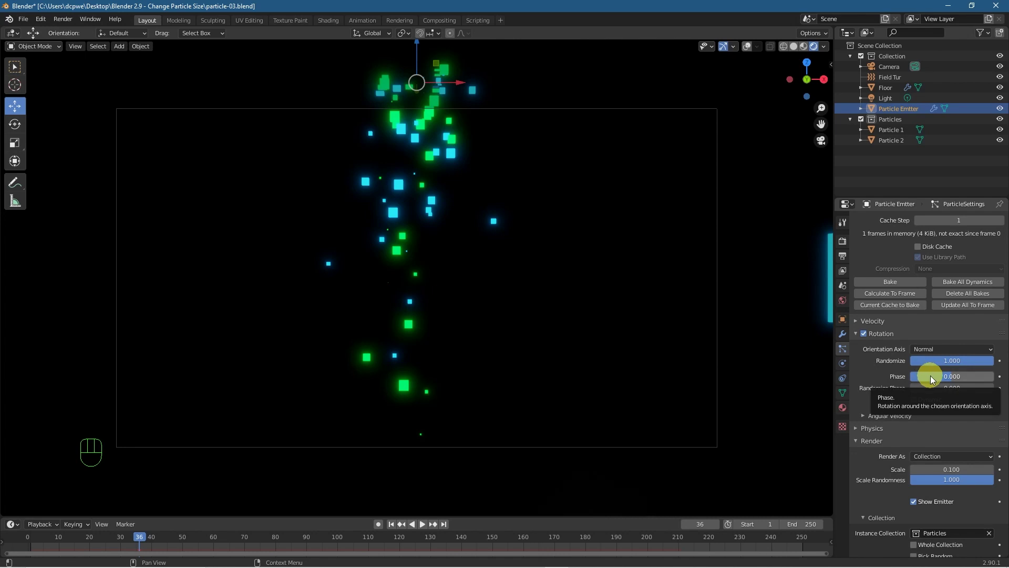
click(941, 349)
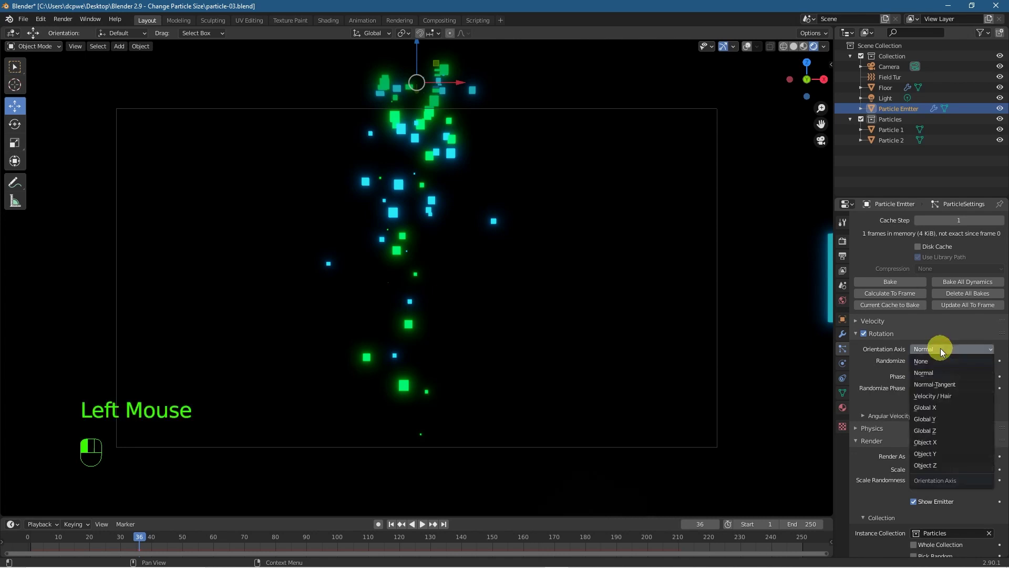
click(967, 429)
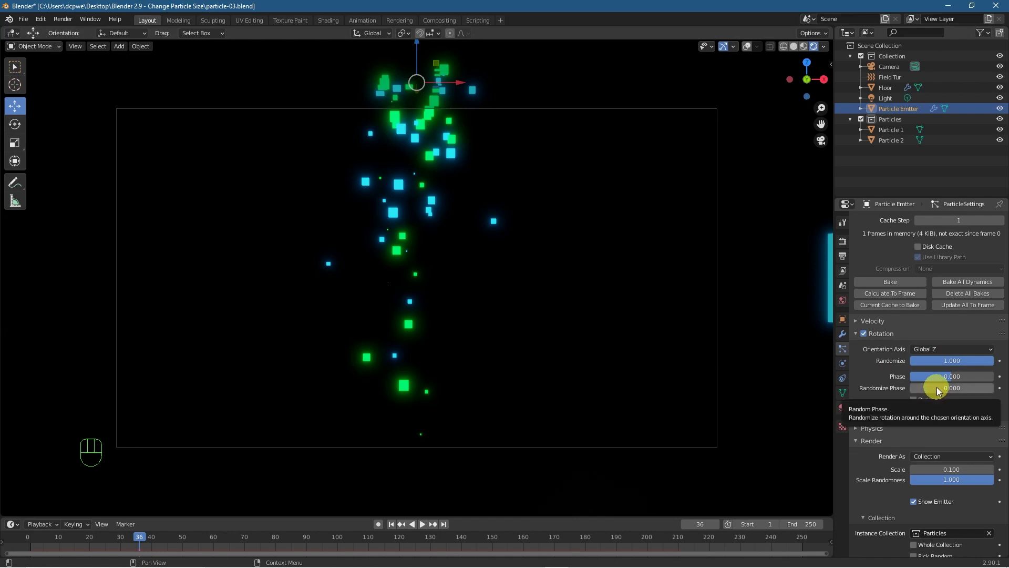
drag(937, 386, 55, 373)
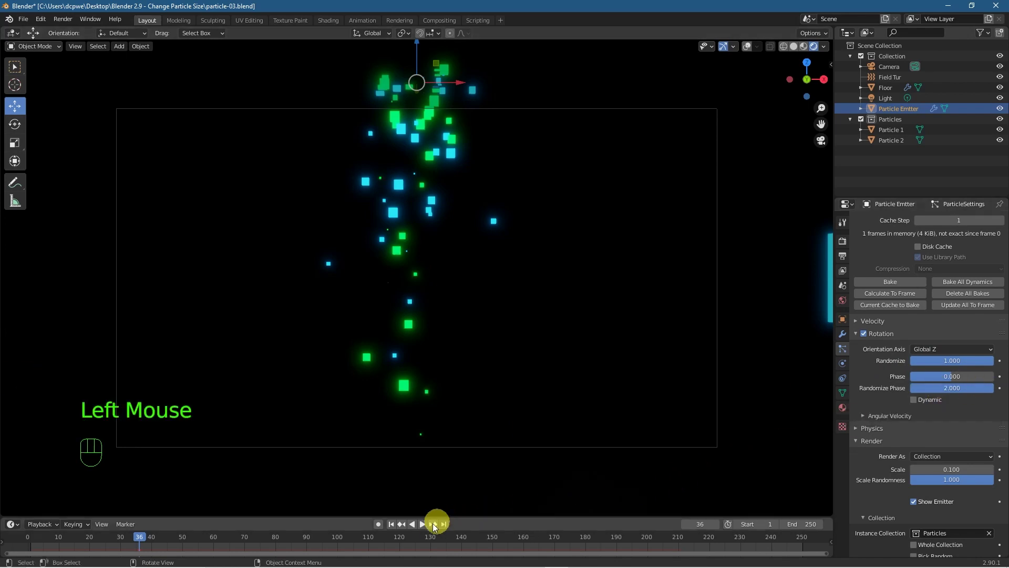
Replay the animation from the start, pause it at frame 150, and examine the cubes' rotation up close from another angle
click(391, 524)
click(426, 524)
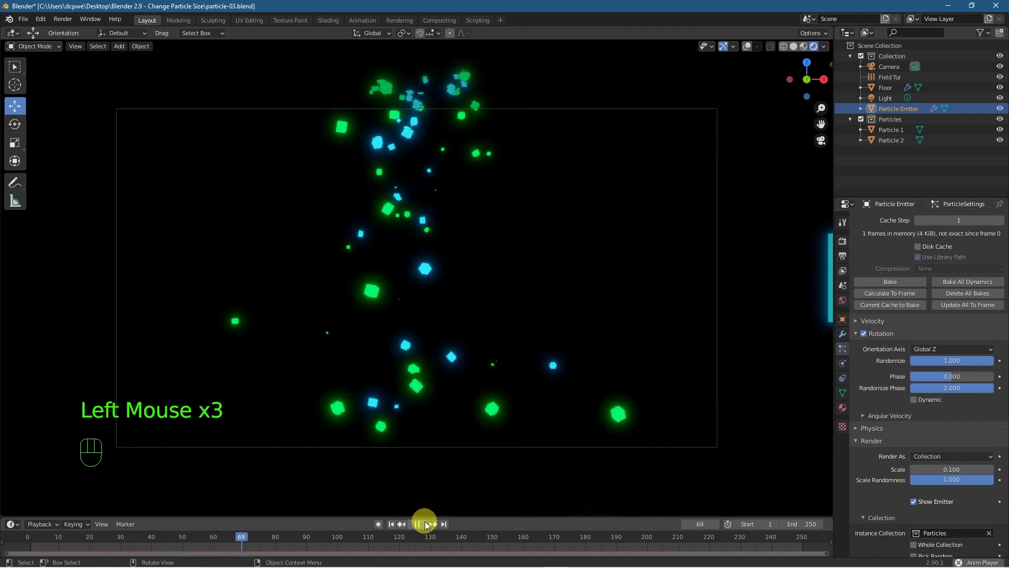
click(427, 524)
click(427, 524)
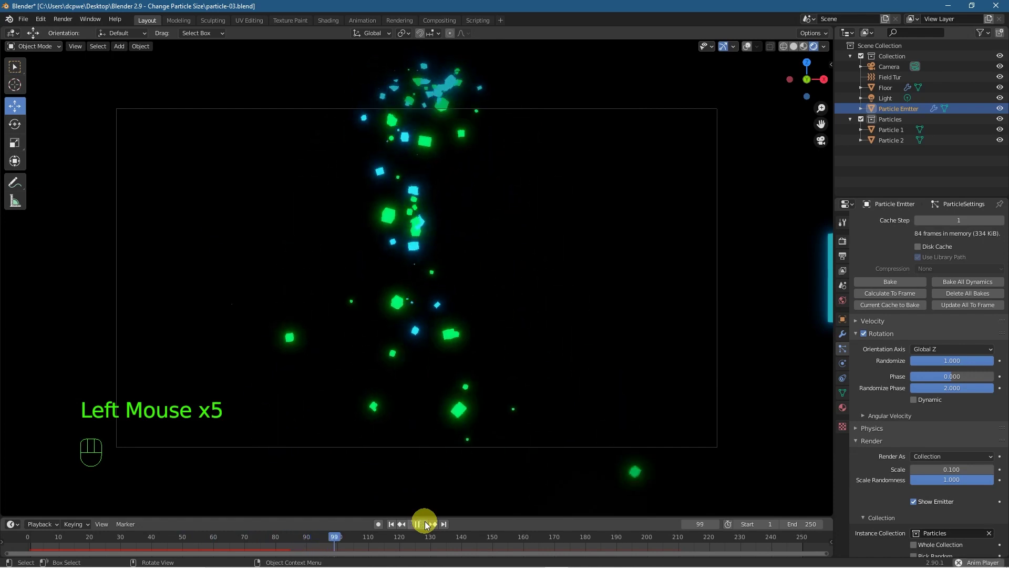
click(426, 524)
scroll(469, 216, up, 5)
middle_drag(468, 215, 327, 219)
scroll(445, 233, down, 1)
scroll(444, 233, up, 6)
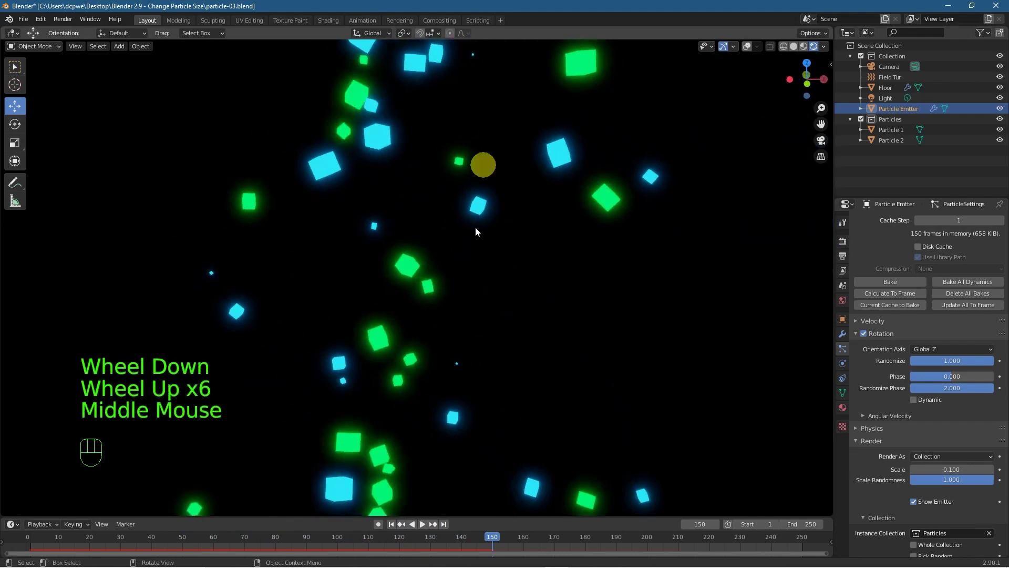
scroll(707, 315, down, 6)
scroll(469, 251, up, 5)
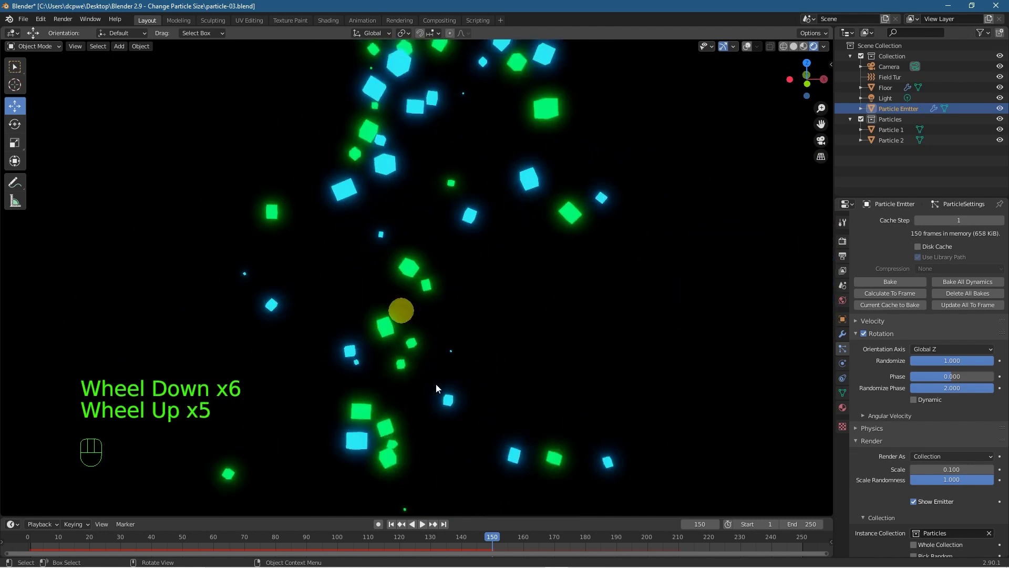
Scrub the timeline back to frame 23 to watch individual cubes fall, and return to the camera view
click(491, 537)
drag(491, 538, 58, 532)
drag(129, 527, 33, 528)
scroll(348, 351, down, 5)
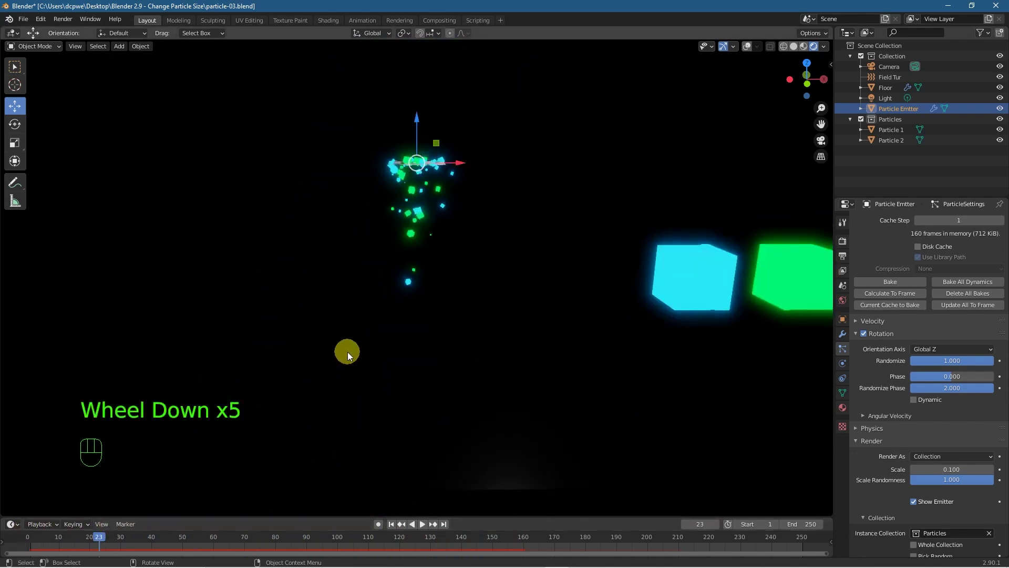
scroll(392, 316, up, 1)
key(KP_0)
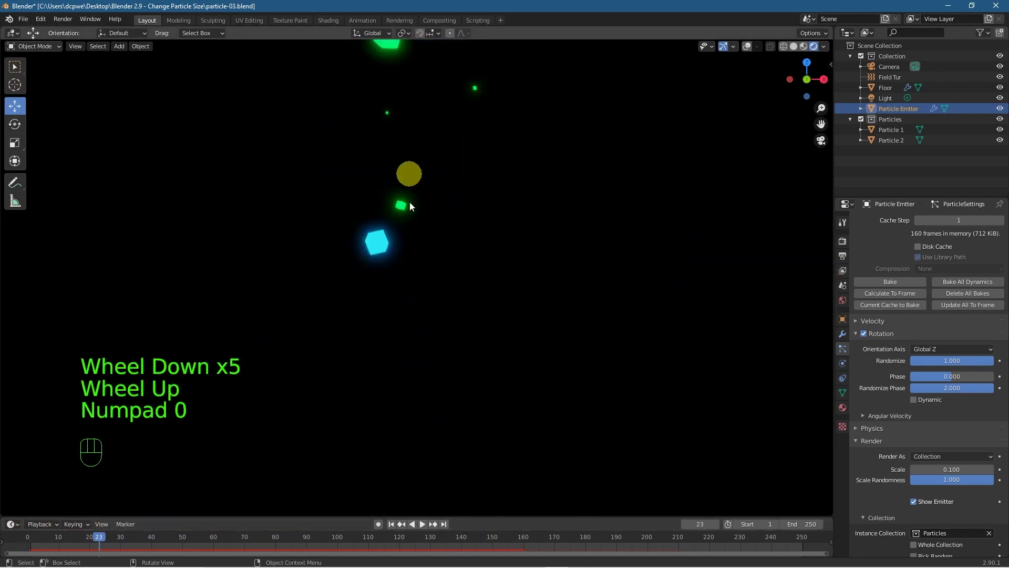
scroll(424, 272, down, 5)
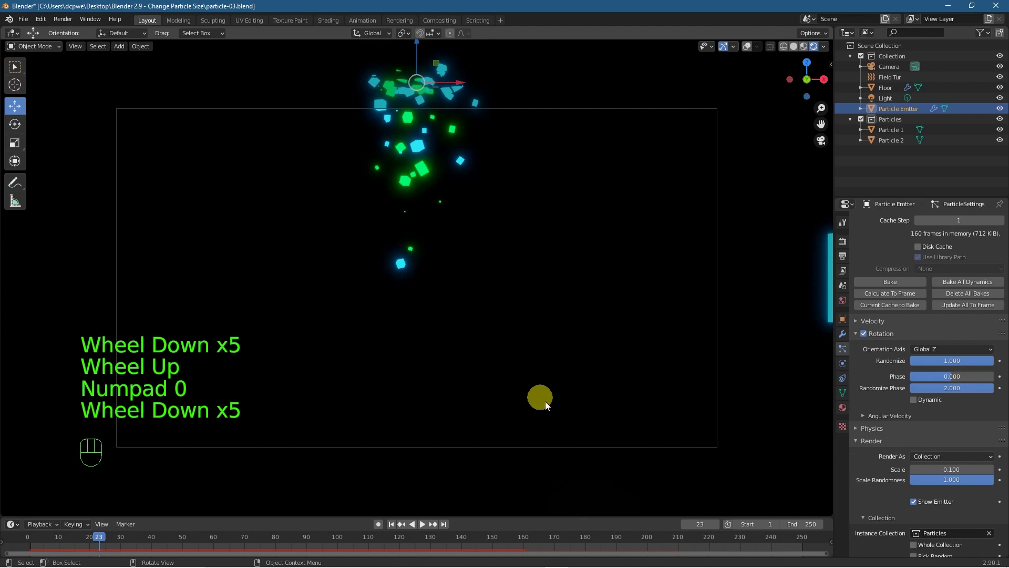
Set the particles' angular velocity axis to Global X with an amount of 10.1
click(945, 349)
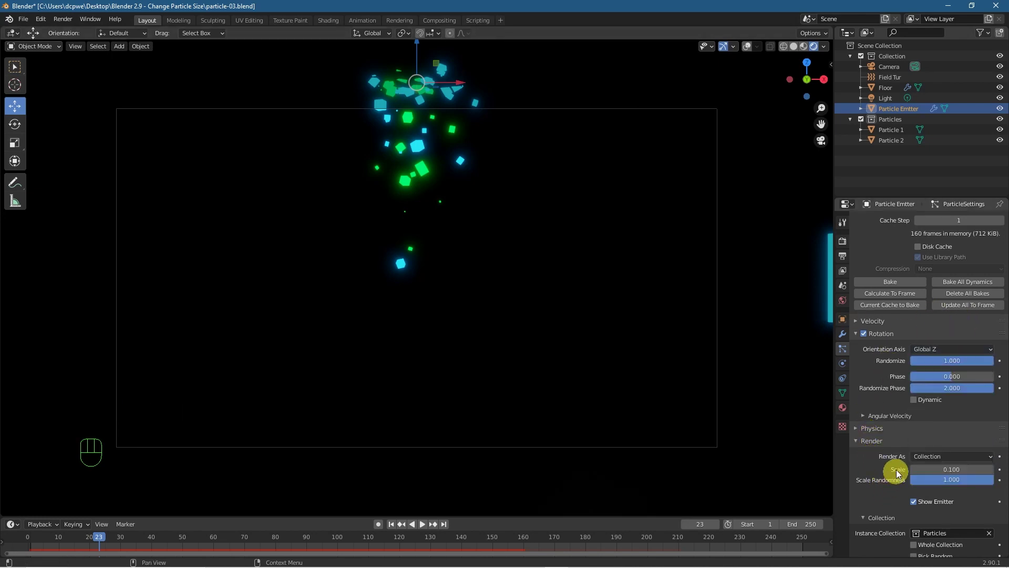
click(879, 416)
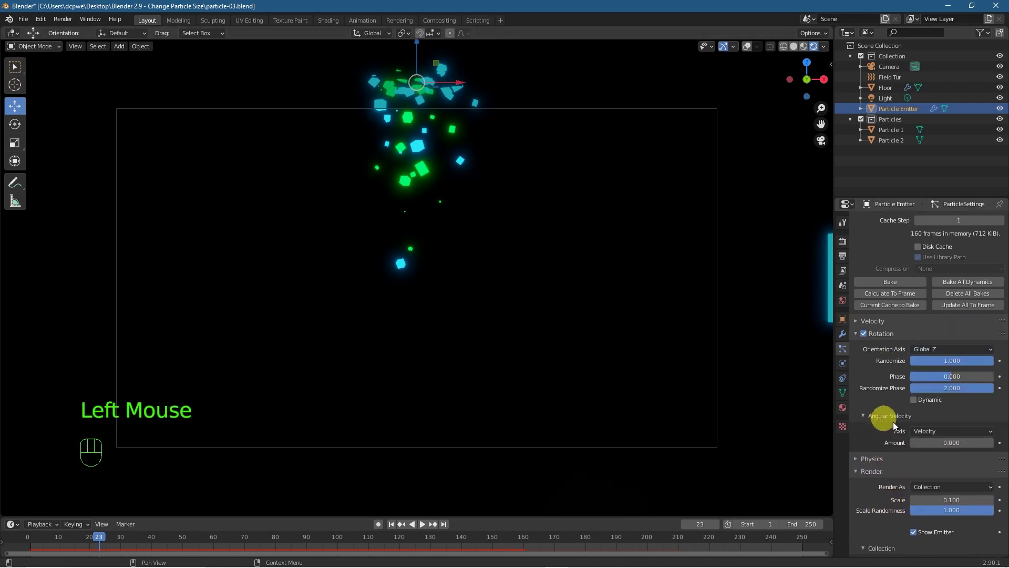
click(957, 430)
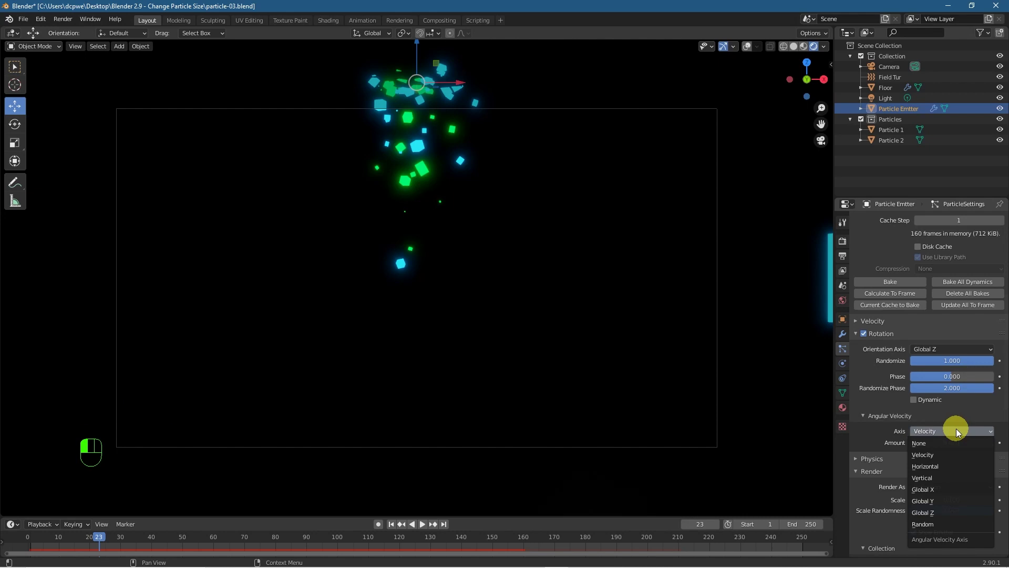
click(963, 493)
drag(956, 442, 5, 441)
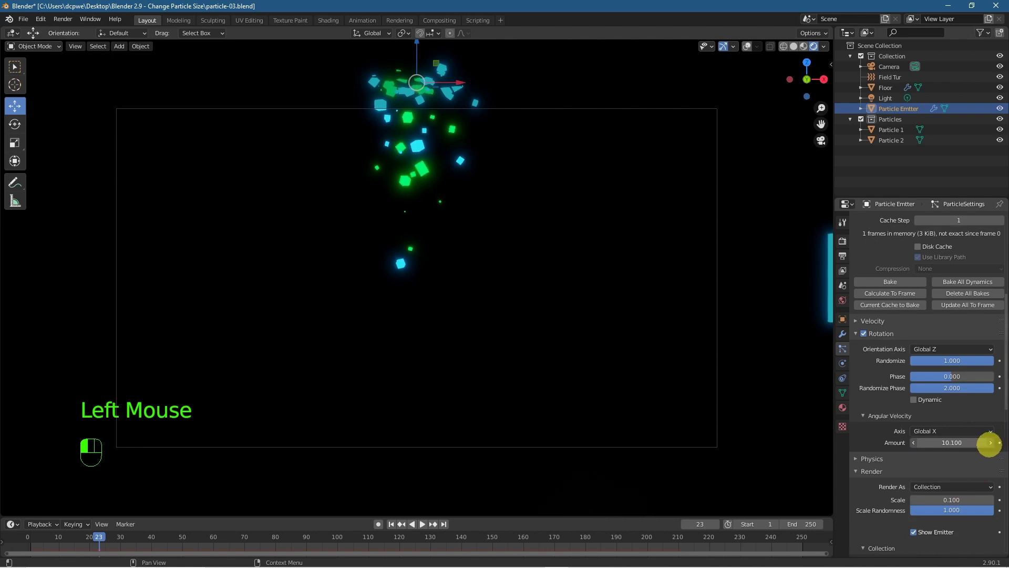
Rewind the animation to the start and play it to check the cubes' spin
click(391, 524)
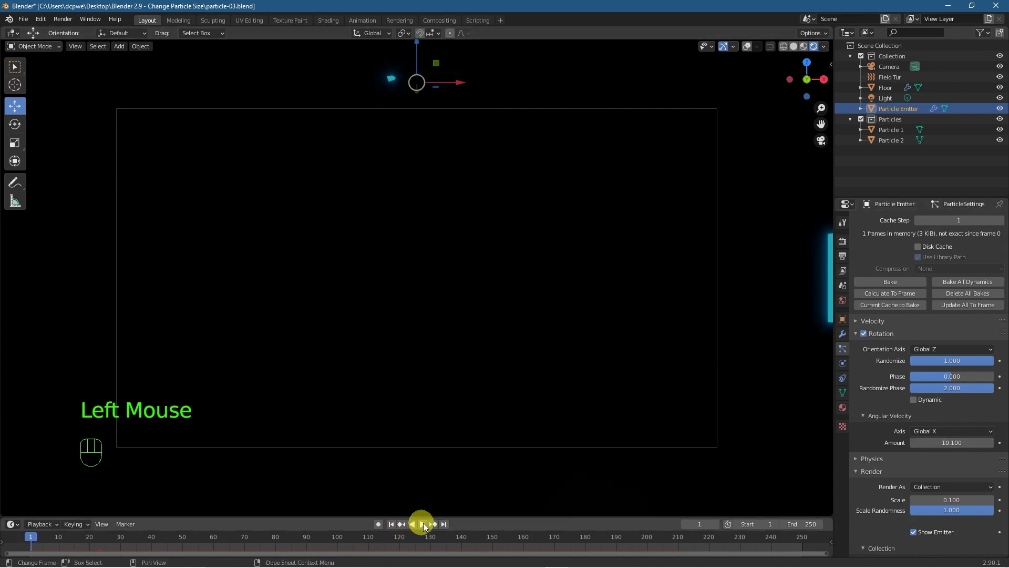
click(421, 524)
click(421, 524)
click(422, 525)
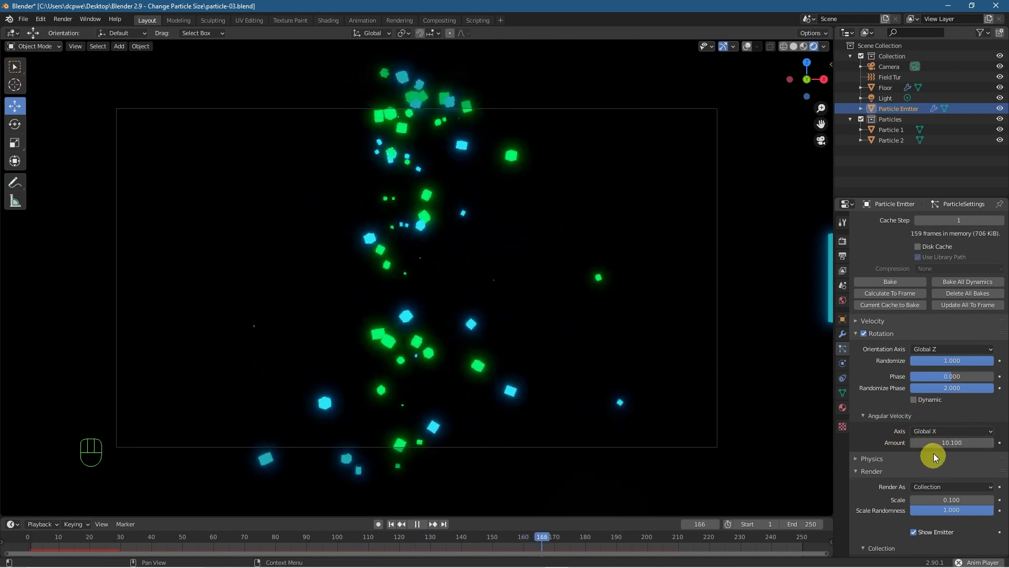
Set the particles' angular velocity amount to 36.5 and its axis to Velocity, pausing playback in between
drag(931, 447, 63, 445)
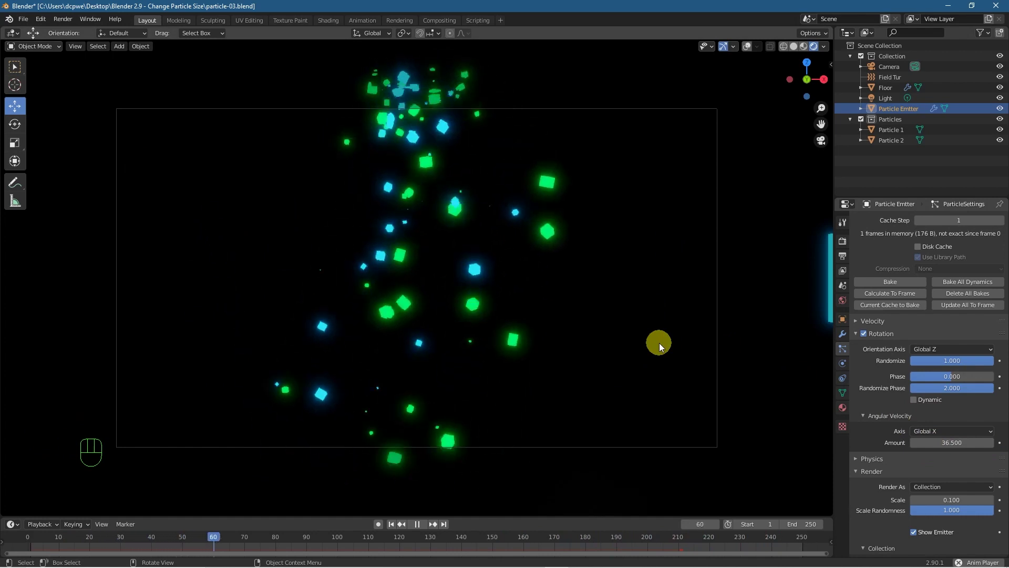
click(417, 524)
click(954, 431)
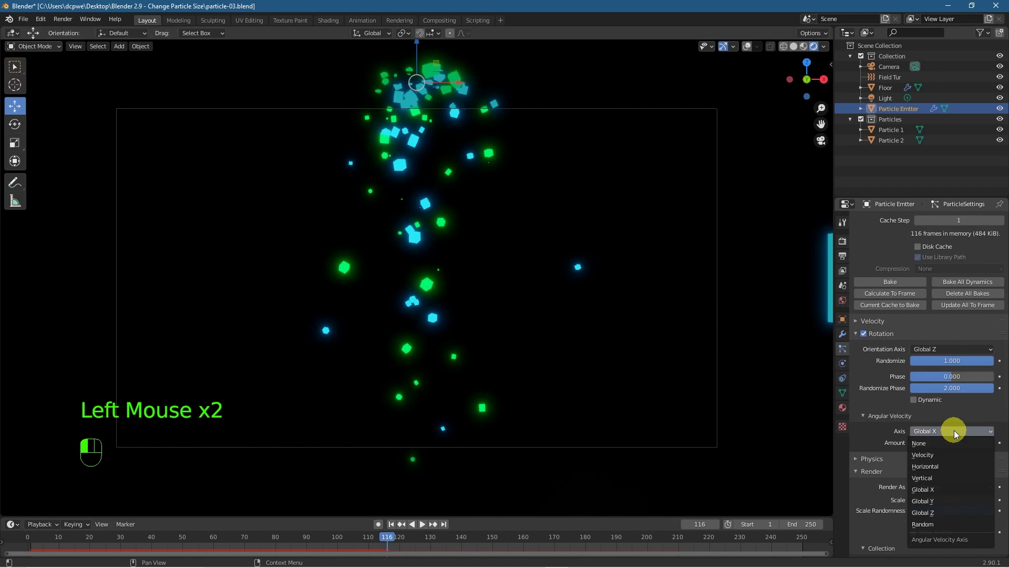
click(961, 456)
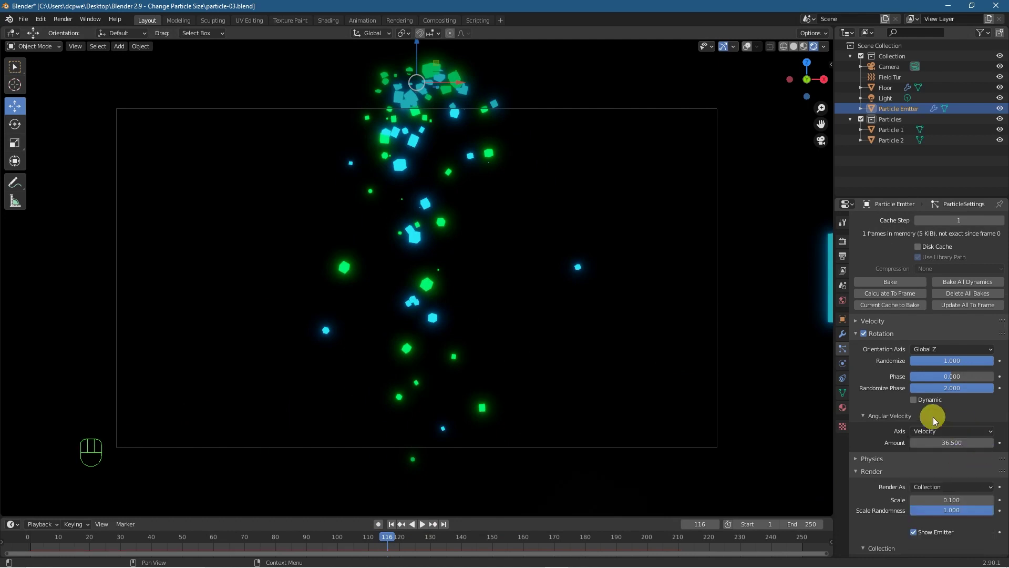
Save the file, and play the animation from frame 1 to frame 69 to check the spinning cubes
click(392, 523)
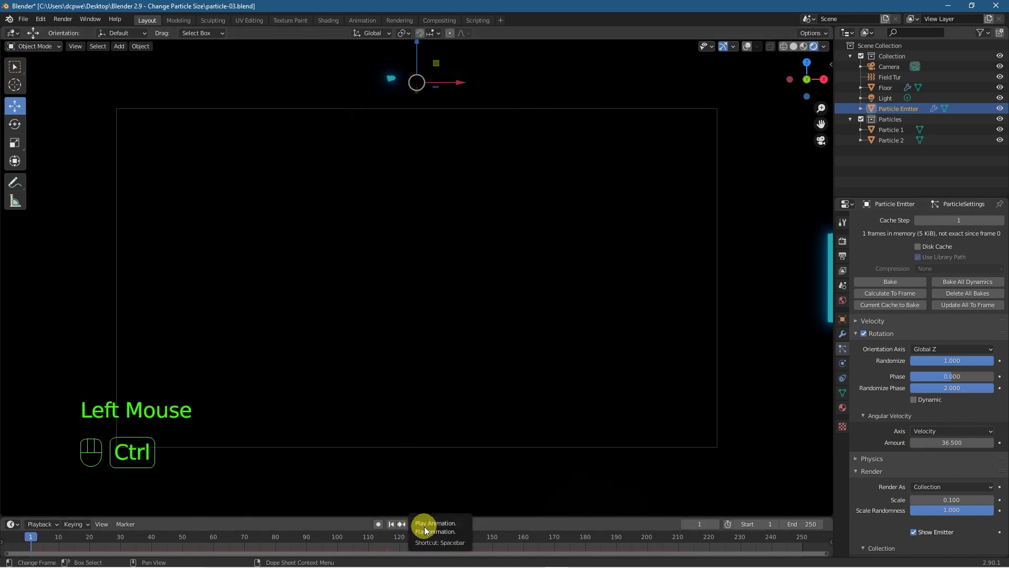
key(ctrl+s)
click(425, 525)
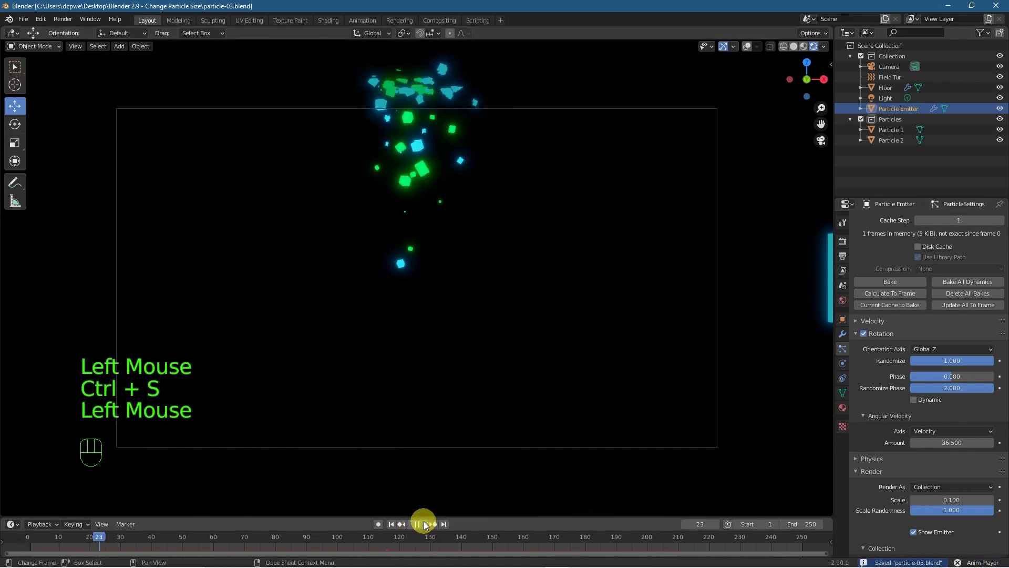
click(425, 525)
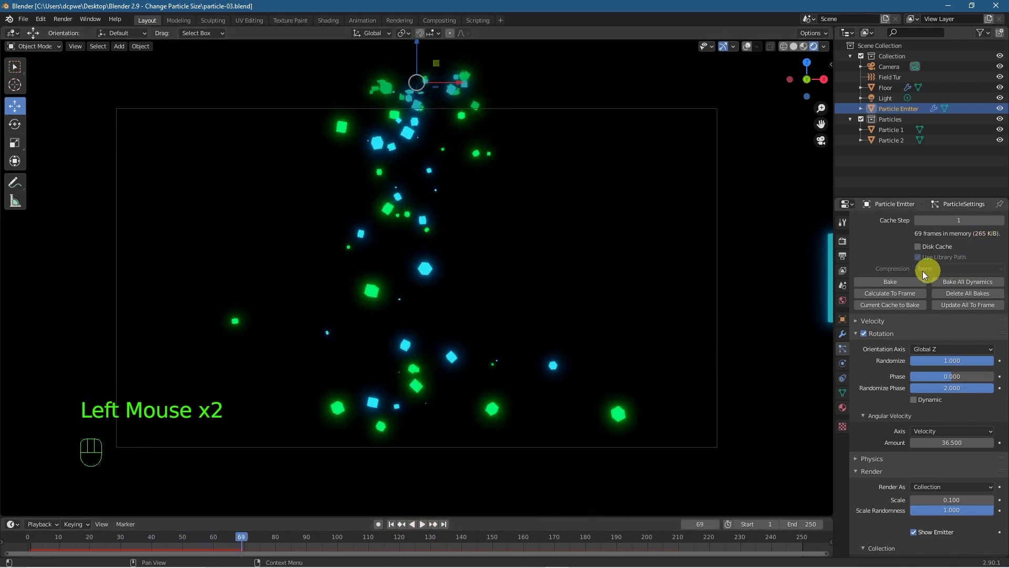
scroll(914, 273, up, 12)
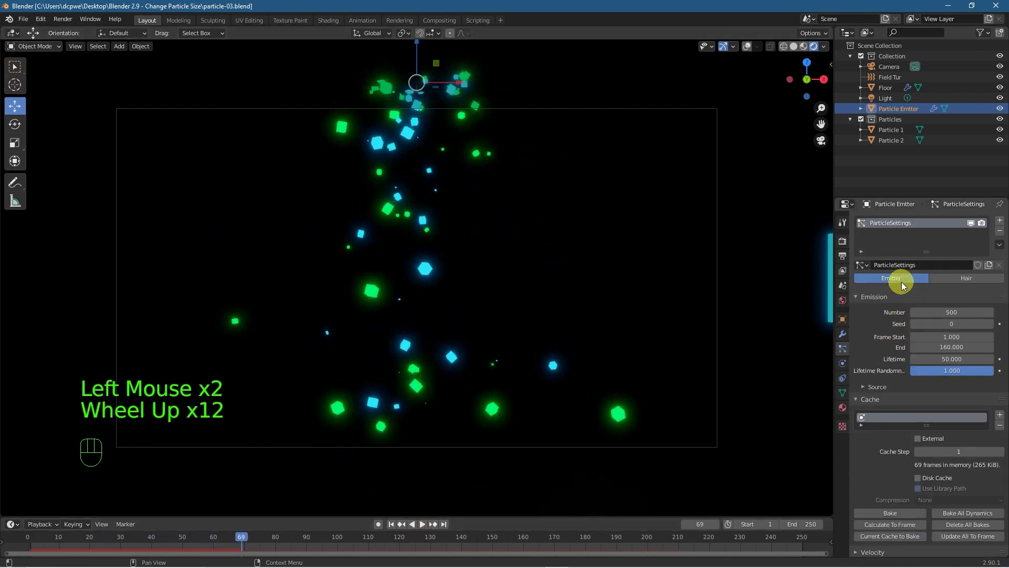
Set the emitter's particle number to 1 and its lifetime randomness to 0
click(950, 313)
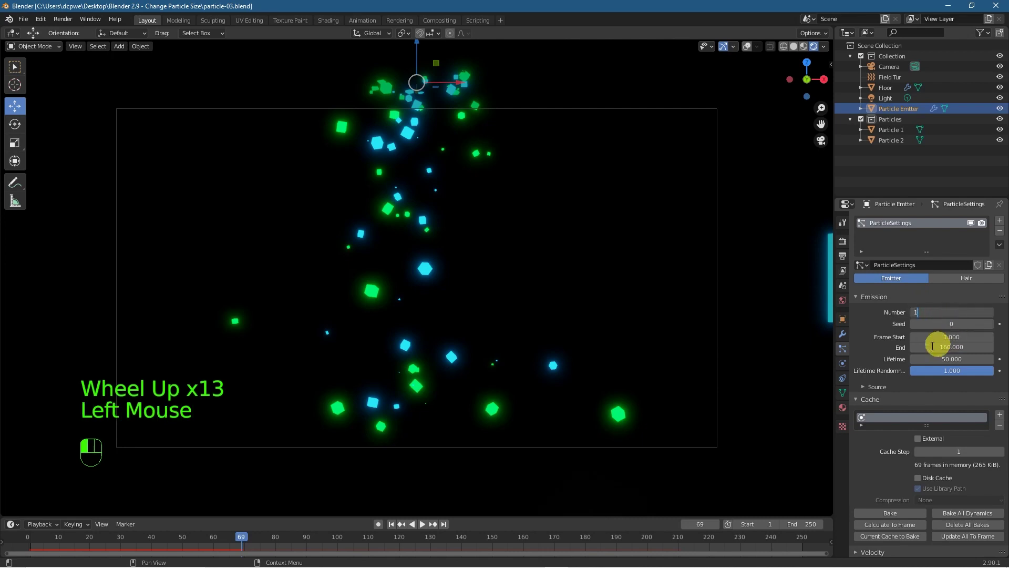
click(882, 355)
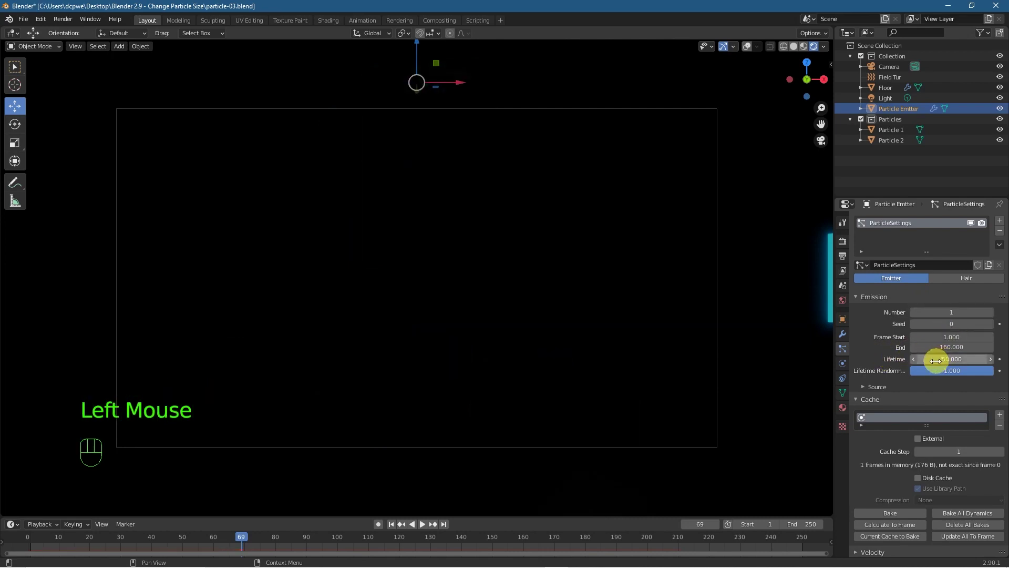
drag(954, 370, 836, 371)
Play the animation from the first frame to check the single falling particle
click(423, 524)
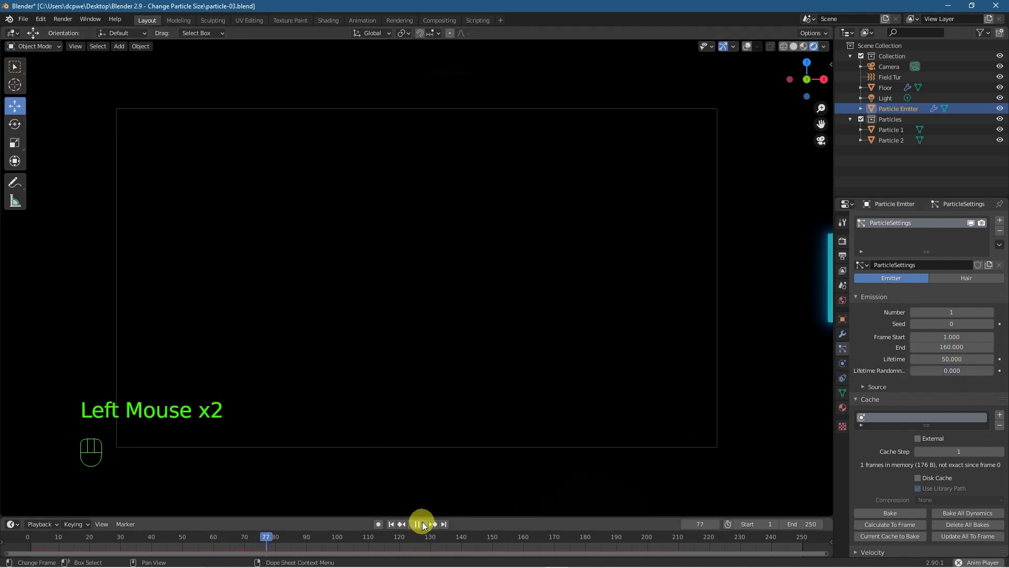
click(423, 524)
click(423, 524)
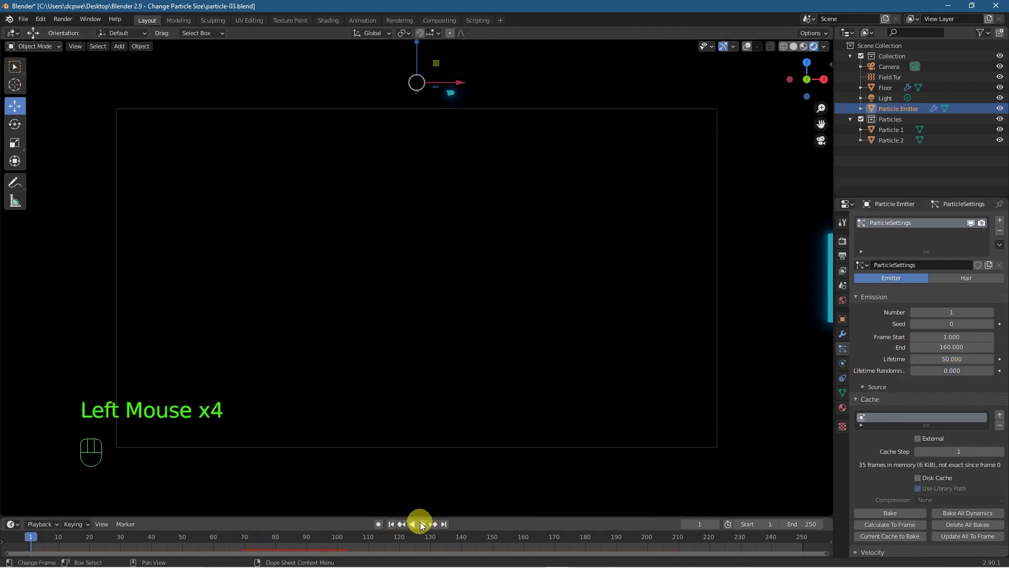
click(423, 524)
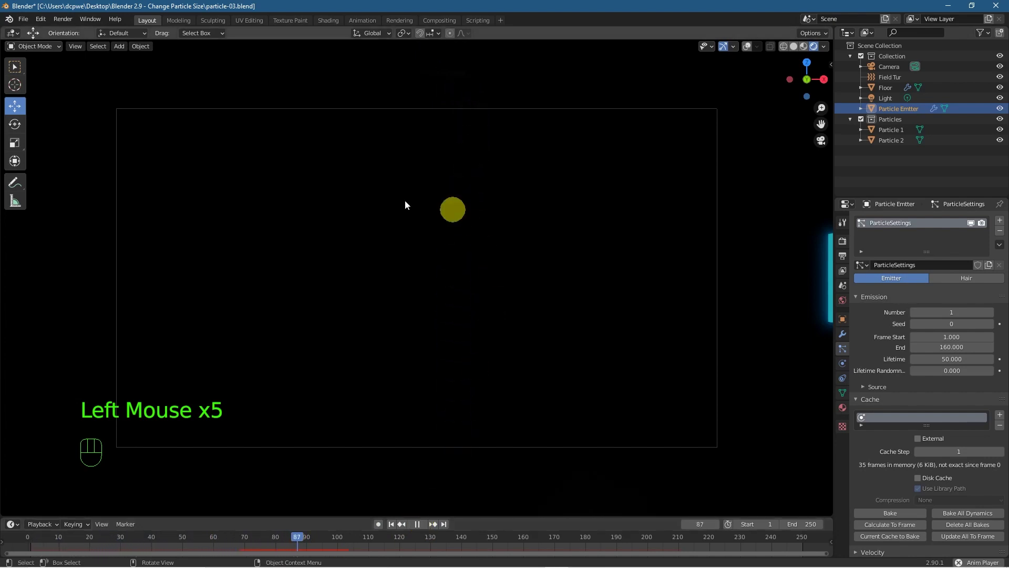
scroll(482, 192, up, 2)
scroll(473, 184, down, 1)
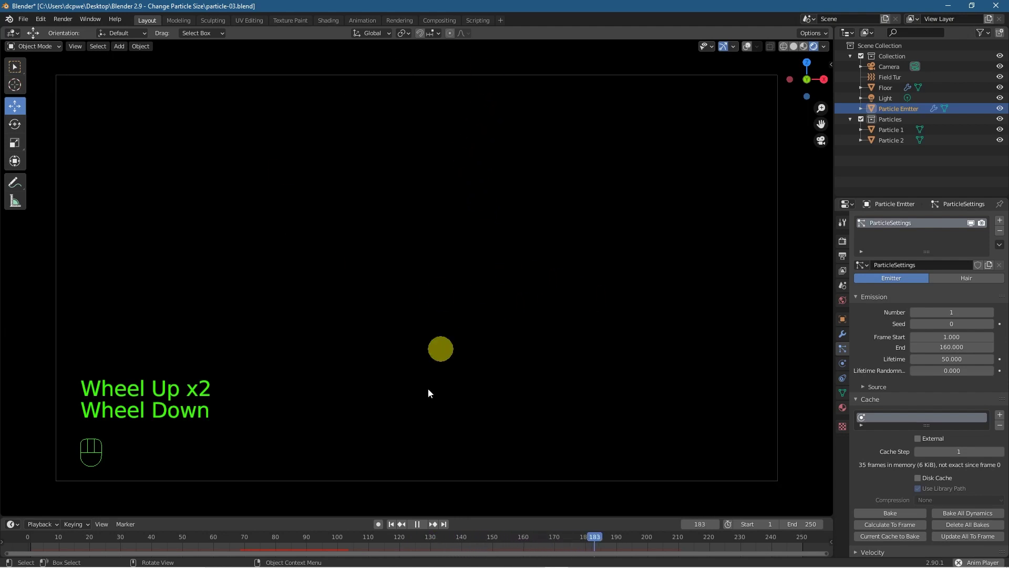
Set the particle lifetime to 154.8 and replay the animation from the first frame
click(392, 524)
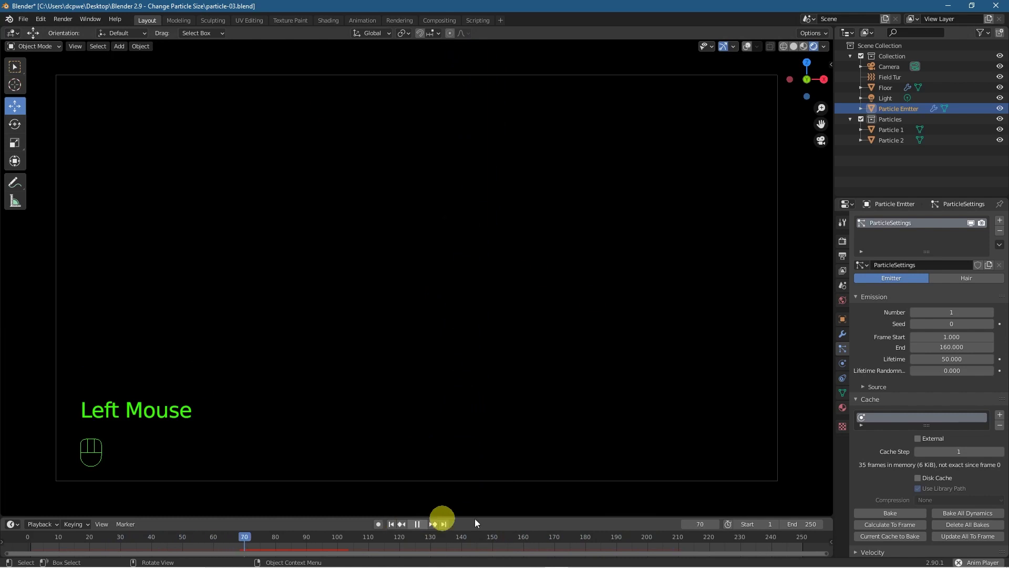
mouse_move(944, 364)
mouse_down()
mouse_move(53, 358)
mouse_move(948, 358)
mouse_up()
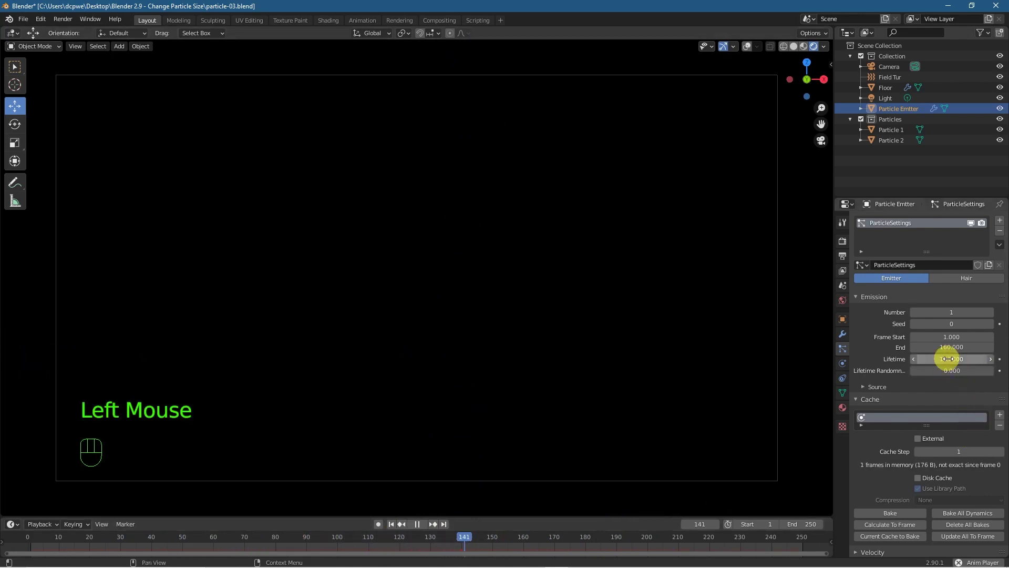
click(390, 524)
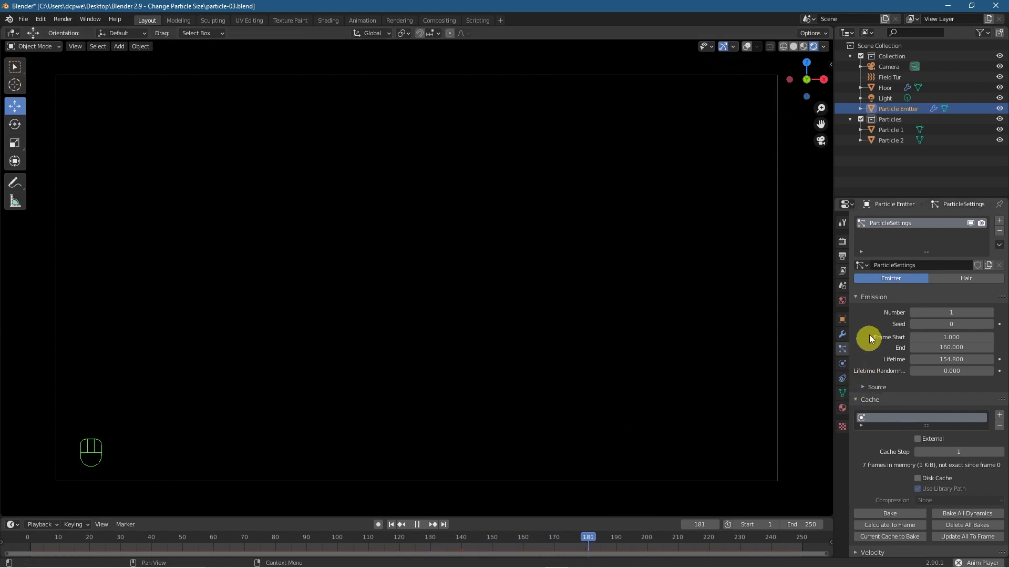
Set the particles' angular velocity axis to Global X and replay the animation from the first frame
scroll(931, 477, down, 10)
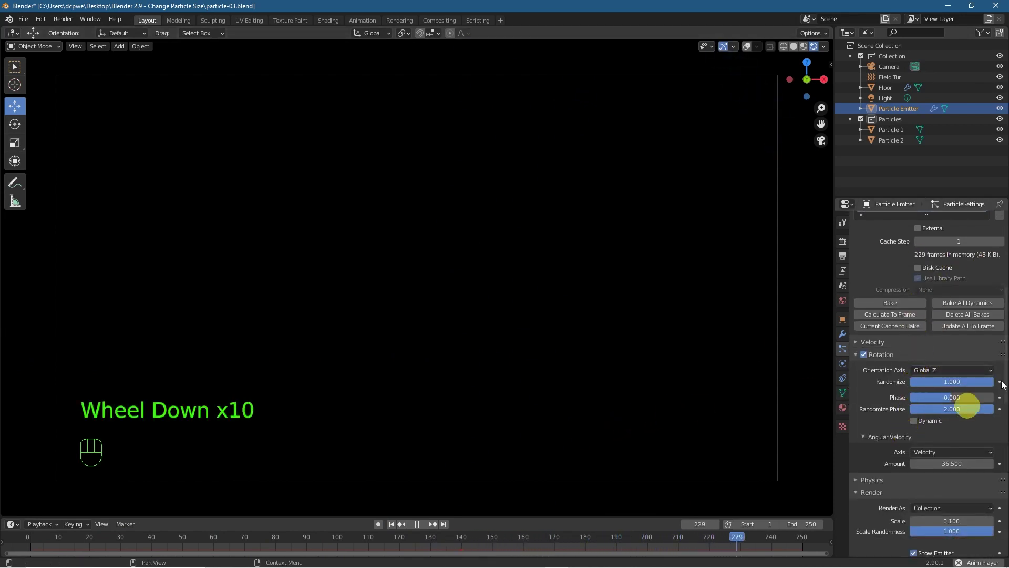
scroll(900, 443, down, 3)
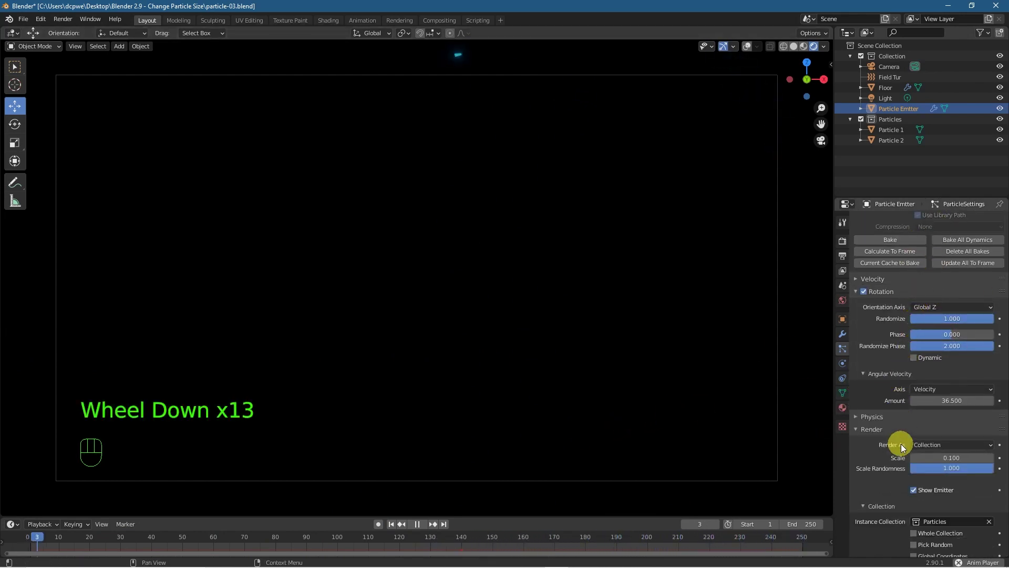
click(928, 389)
click(939, 445)
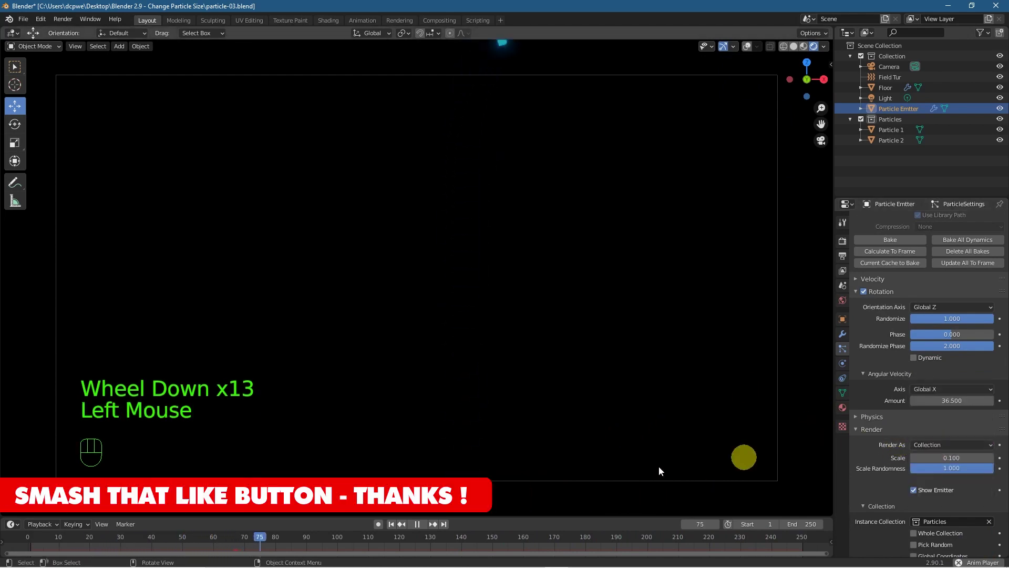
click(391, 524)
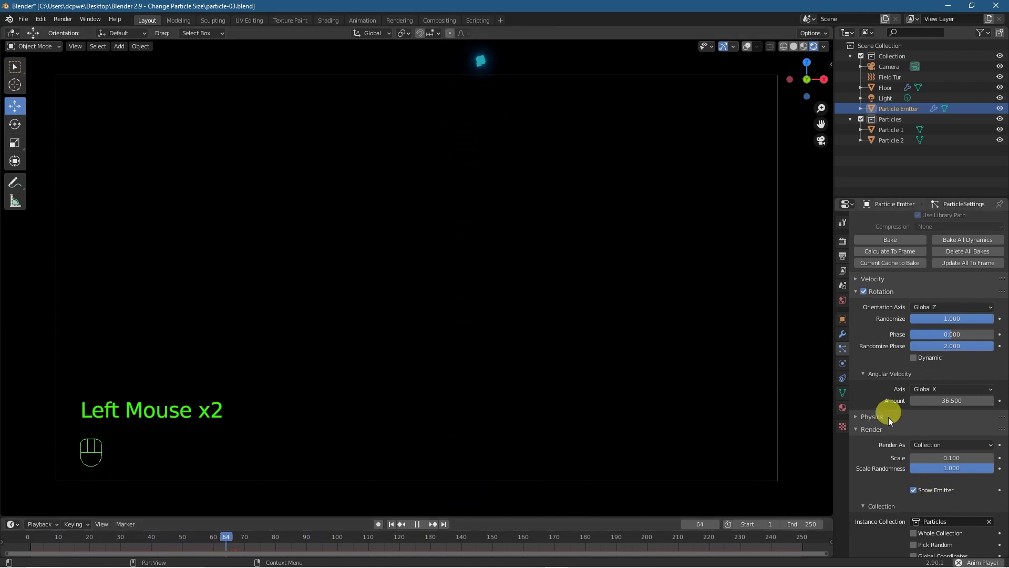
Review the particle system's Render, Collection, Extra and Field Weights settings
scroll(897, 460, down, 3)
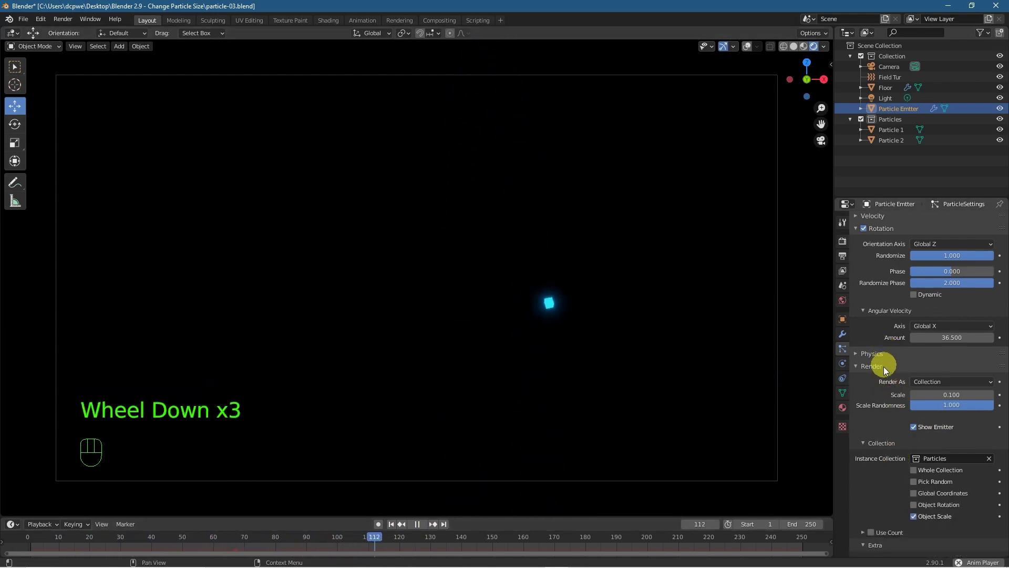
scroll(876, 470, down, 2)
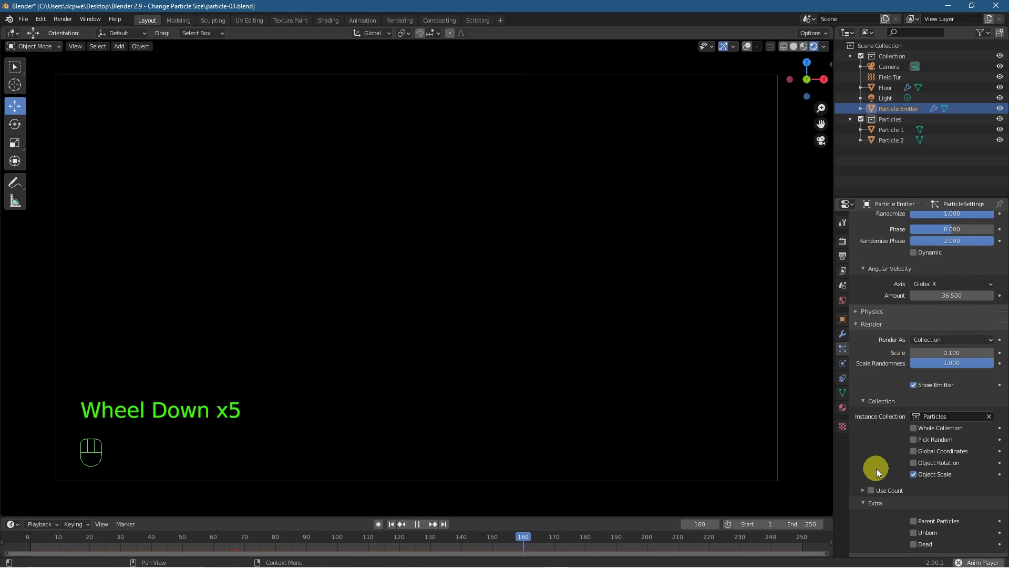
scroll(878, 468, down, 4)
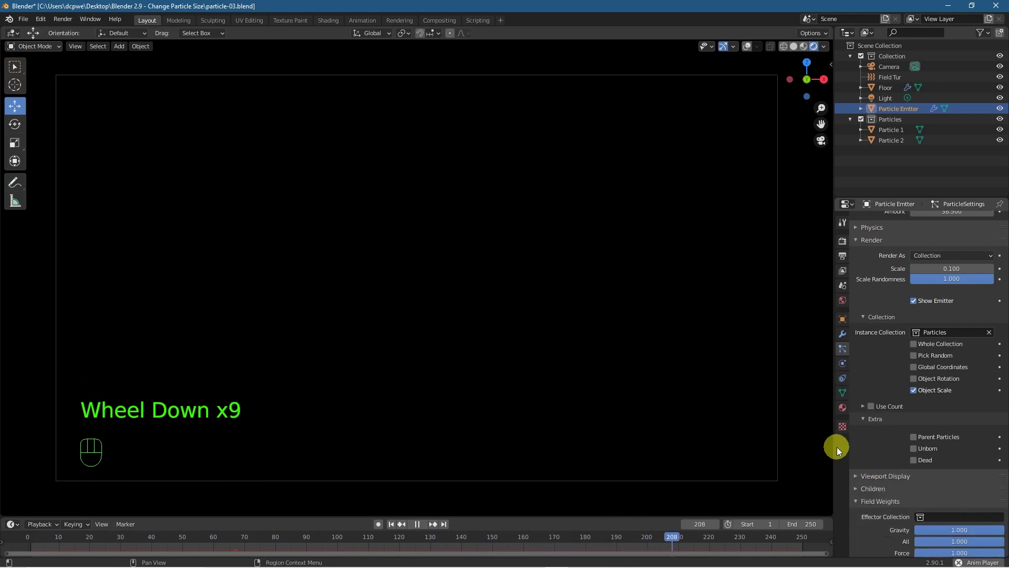
scroll(890, 465, down, 4)
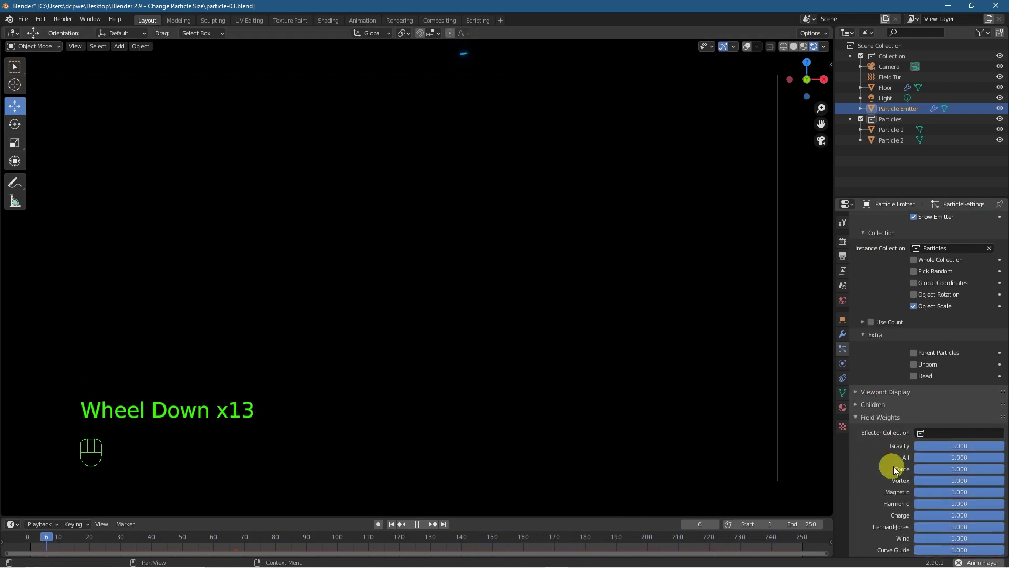
scroll(905, 456, up, 1)
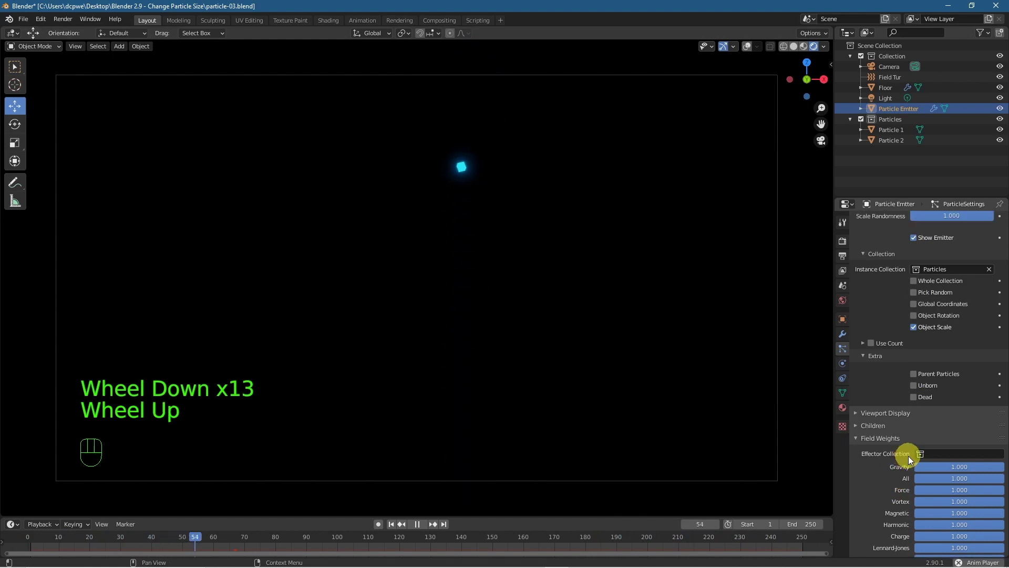
Set the particle lifetime to 50 frames and the number of emitted particles to 50
scroll(910, 459, up, 9)
scroll(908, 455, up, 8)
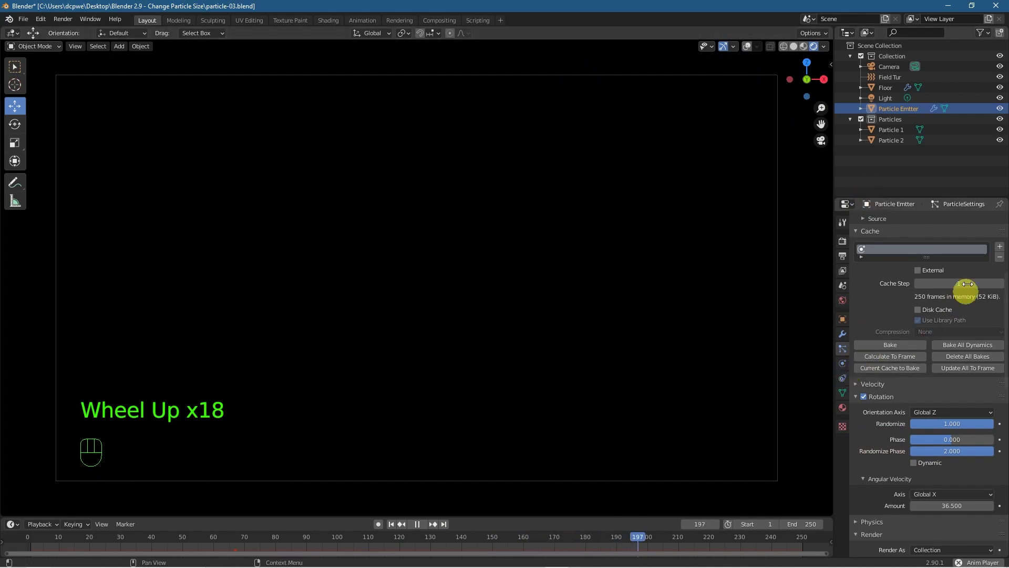
scroll(967, 284, up, 7)
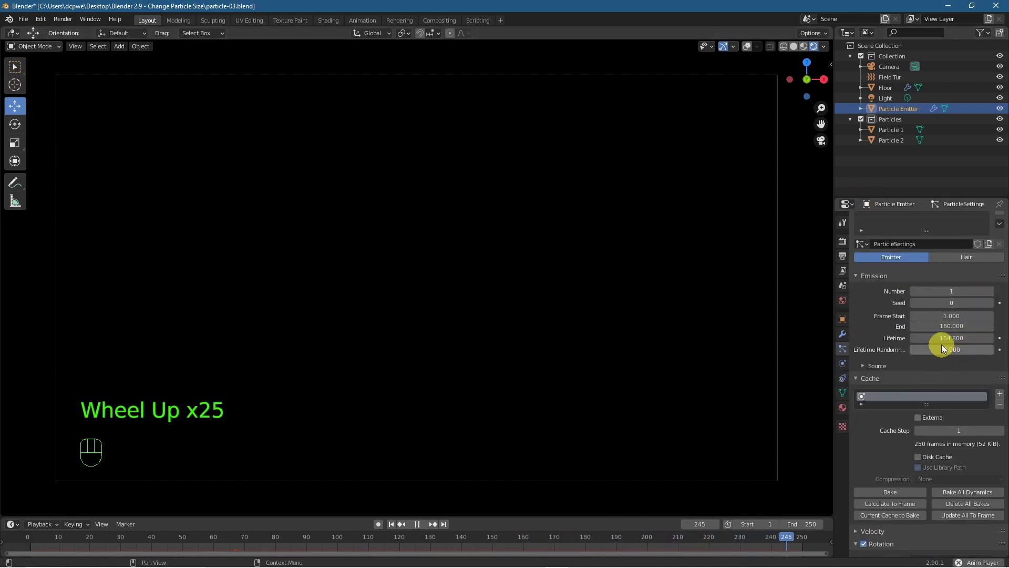
click(957, 337)
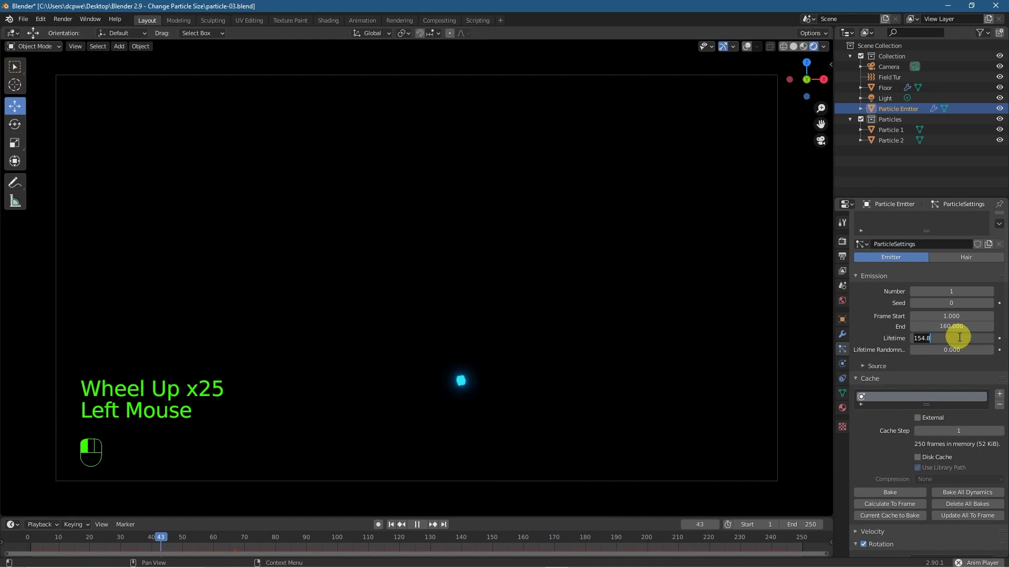
text(50)
key(Return)
double_click(963, 292)
text(50)
key(Return)
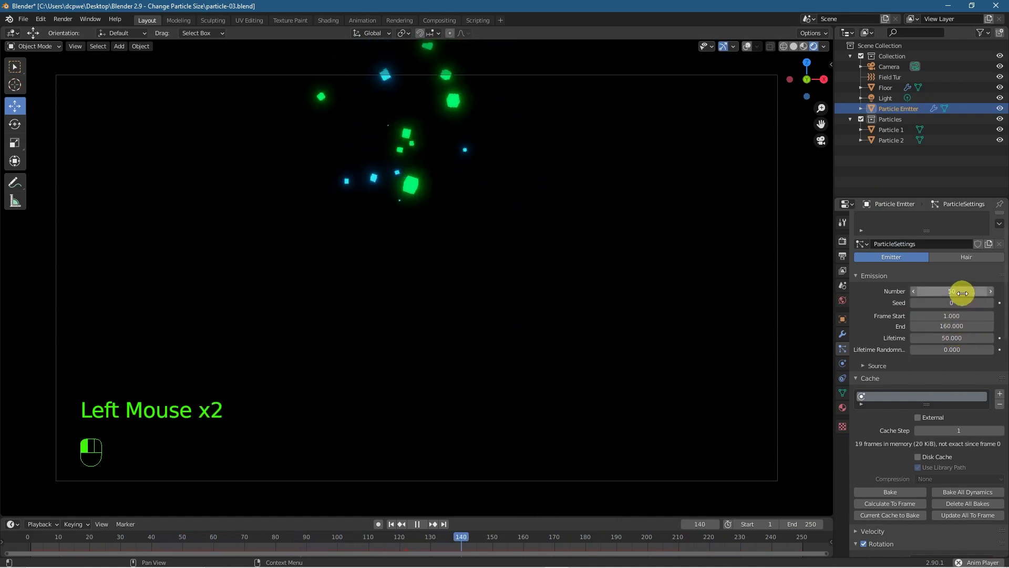
Replay the animation from the first frame to check the sparser cubes, and pause it at frame 27
click(392, 524)
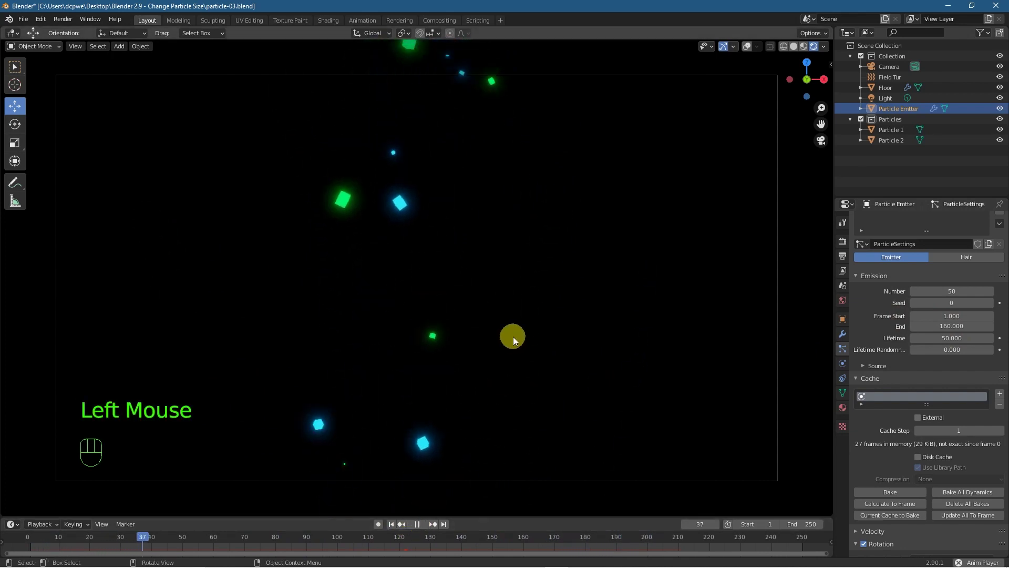
scroll(514, 336, down, 2)
scroll(412, 248, up, 2)
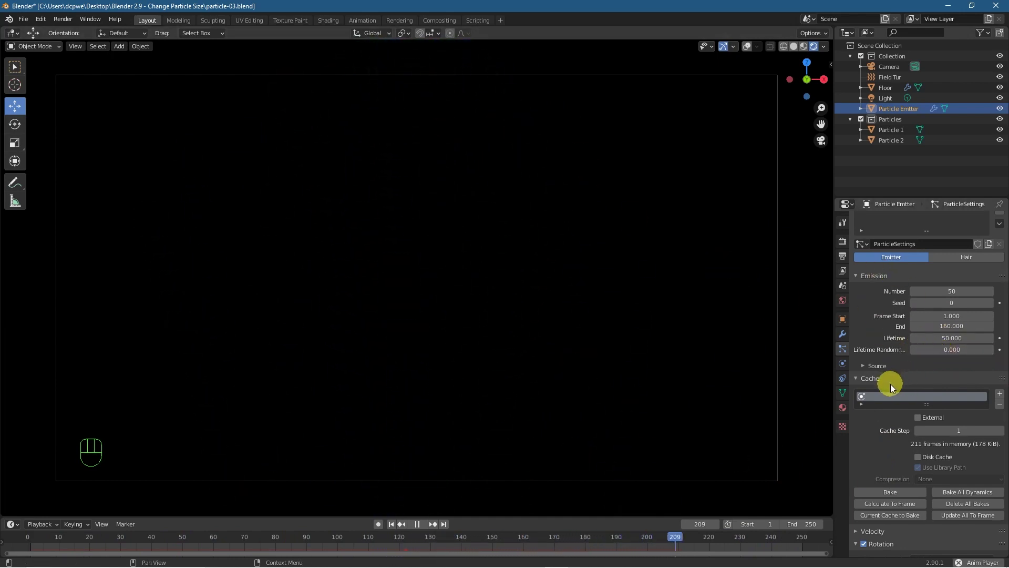
scroll(909, 455, down, 3)
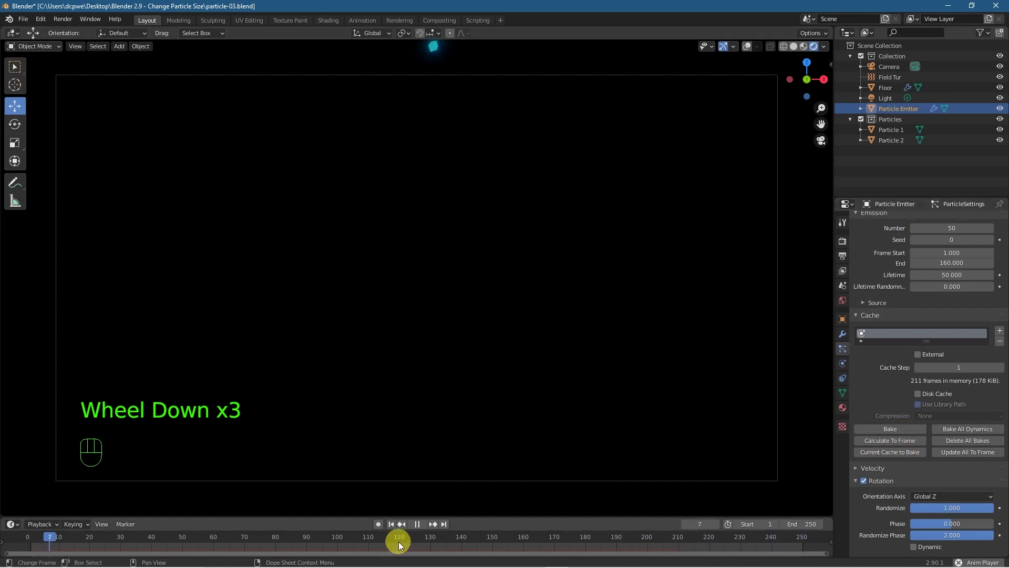
click(413, 525)
click(401, 524)
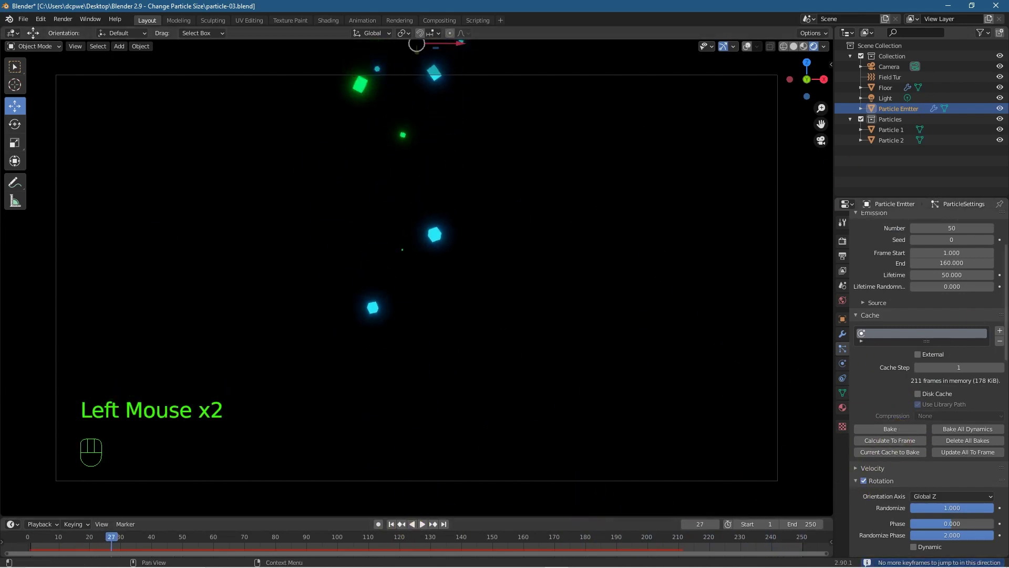
Bake all dynamics, render the current frame as a still image and close the render window
click(973, 427)
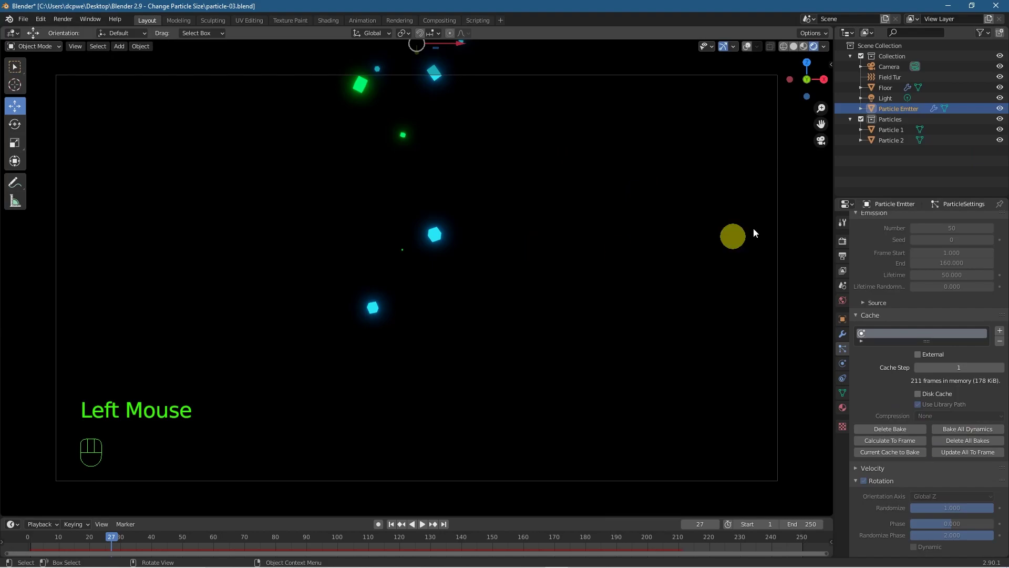
key(F12)
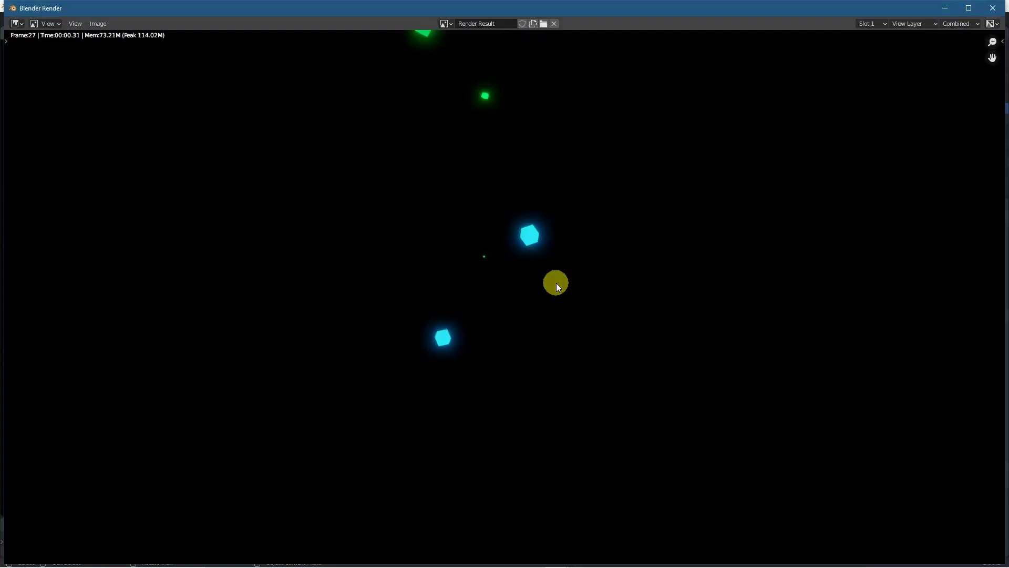
click(992, 9)
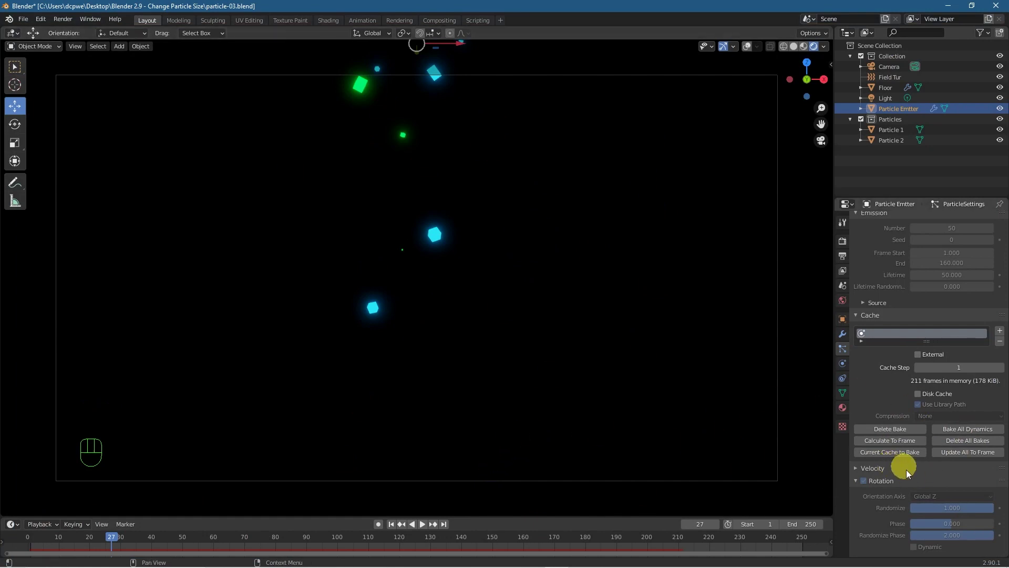
Examine the emitter's Physics settings and the available Render As options, leaving Collection selected
scroll(915, 469, down, 4)
scroll(944, 429, down, 5)
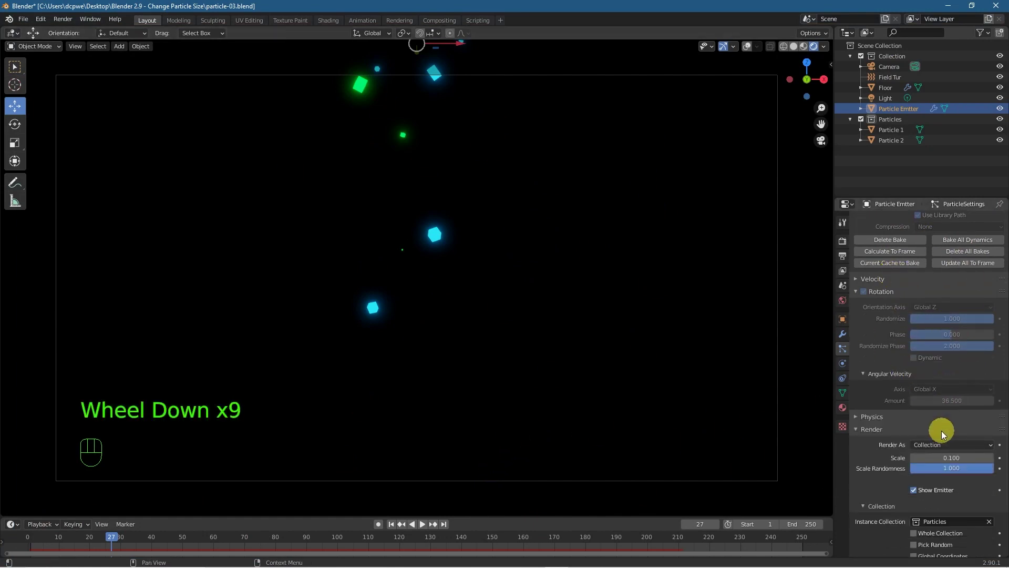
click(869, 416)
scroll(894, 468, down, 6)
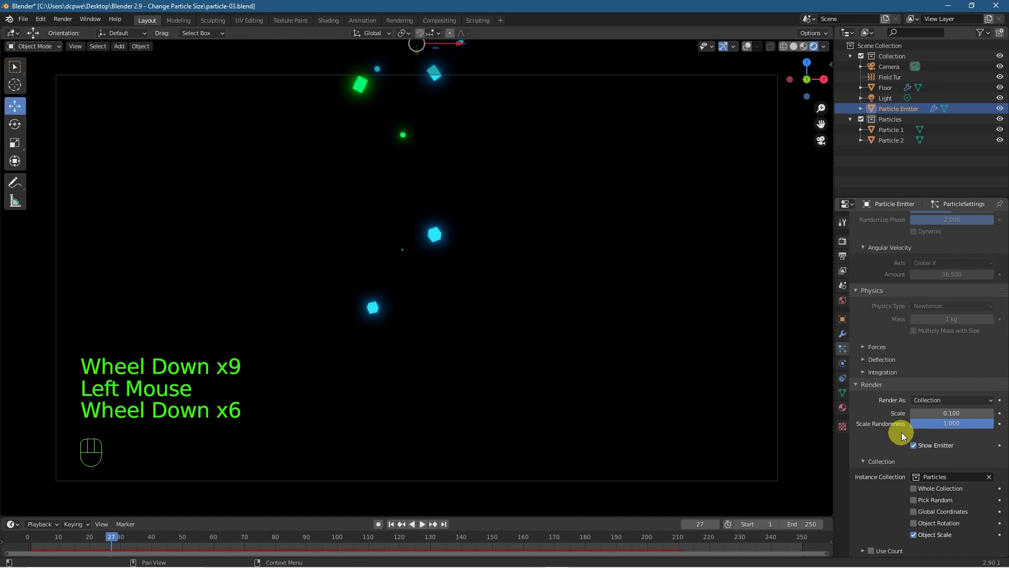
click(933, 401)
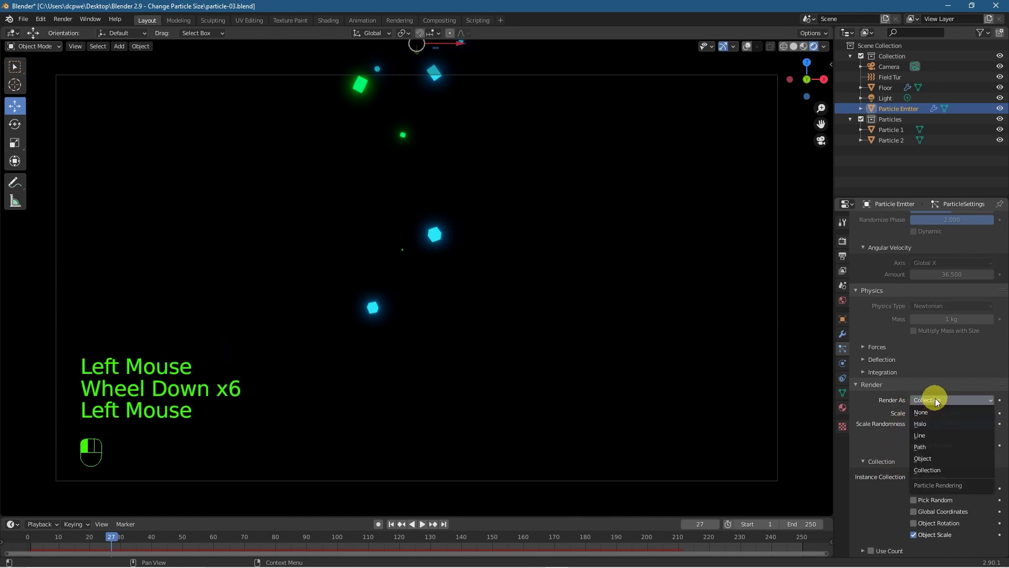
click(889, 423)
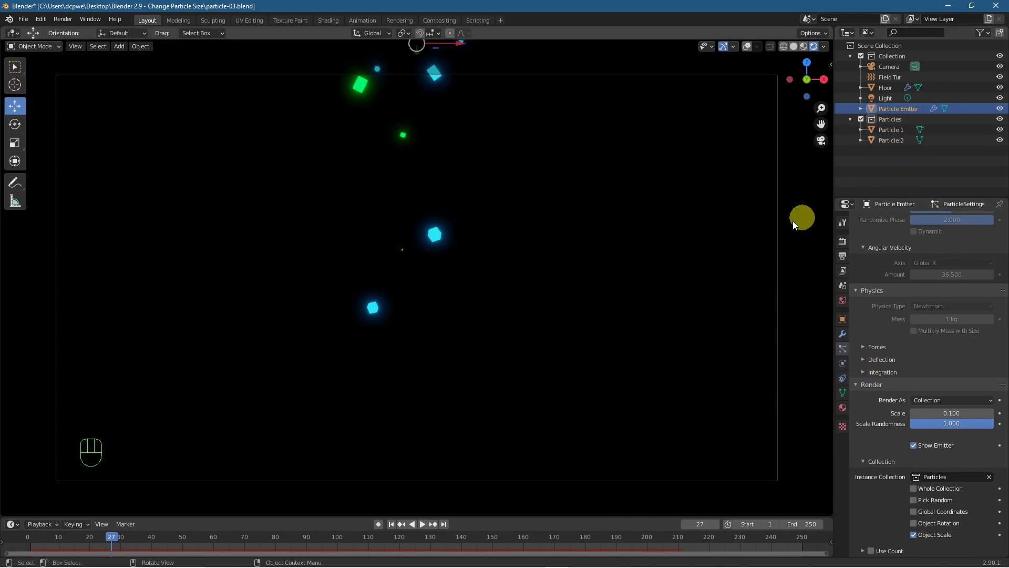
Duplicate the green Particle 2 cube and move the copy straight up above the original
scroll(768, 249, down, 4)
scroll(458, 242, down, 1)
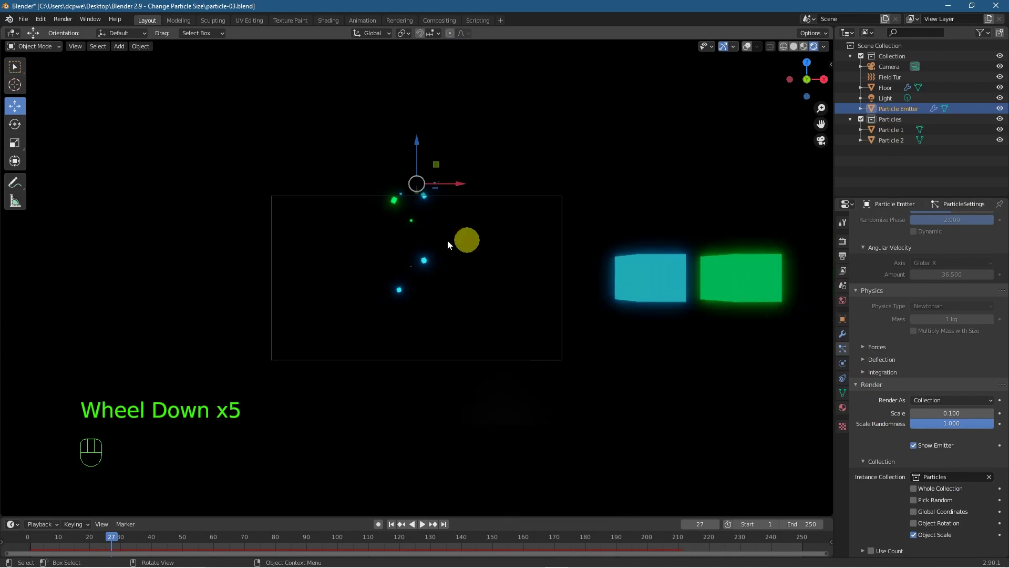
click(724, 273)
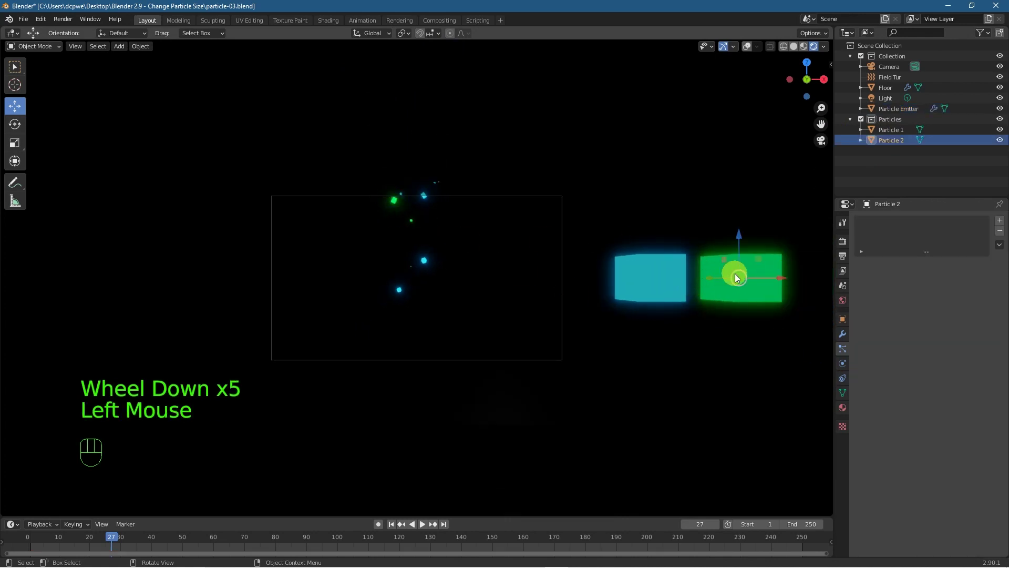
key(shift+d)
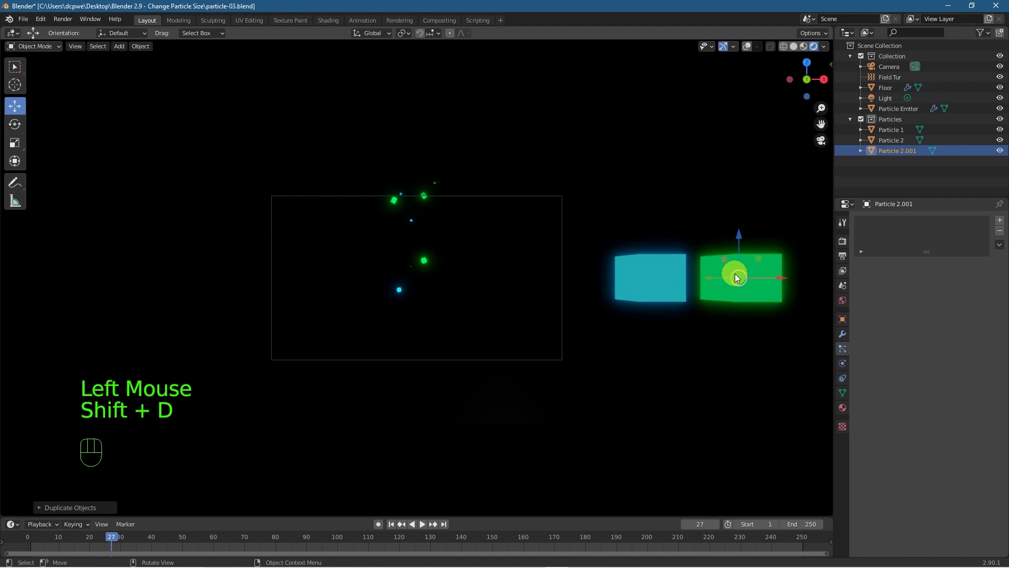
drag(733, 246, 737, 181)
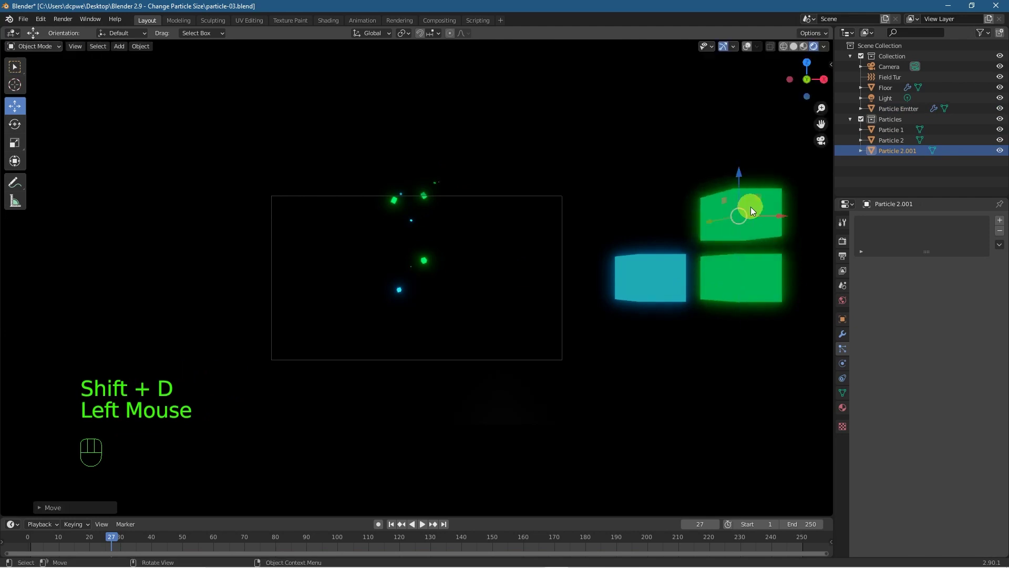
click(751, 206)
Replace the duplicated cube's material with a new Emission material in yellow
click(843, 408)
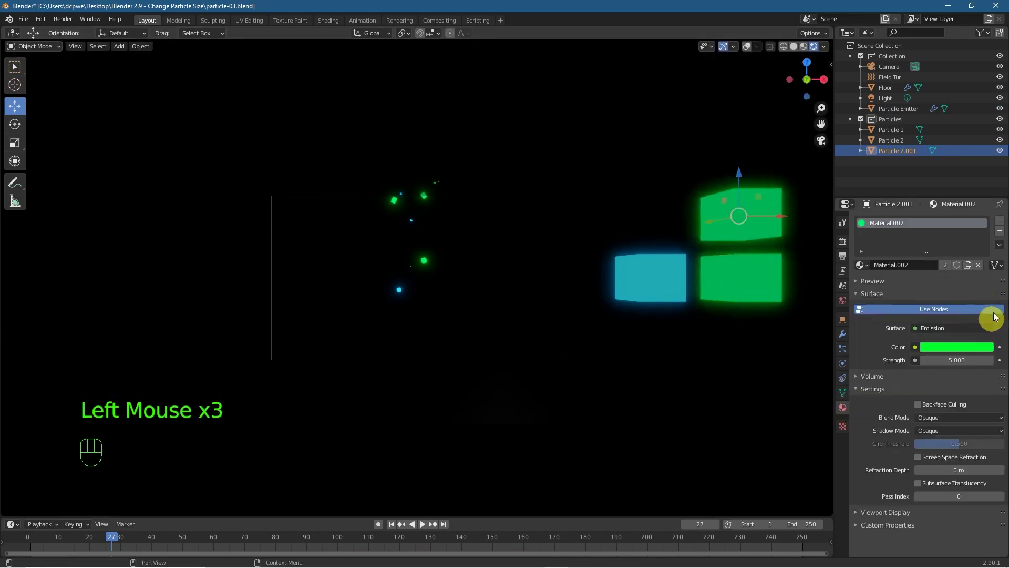
click(997, 232)
click(934, 266)
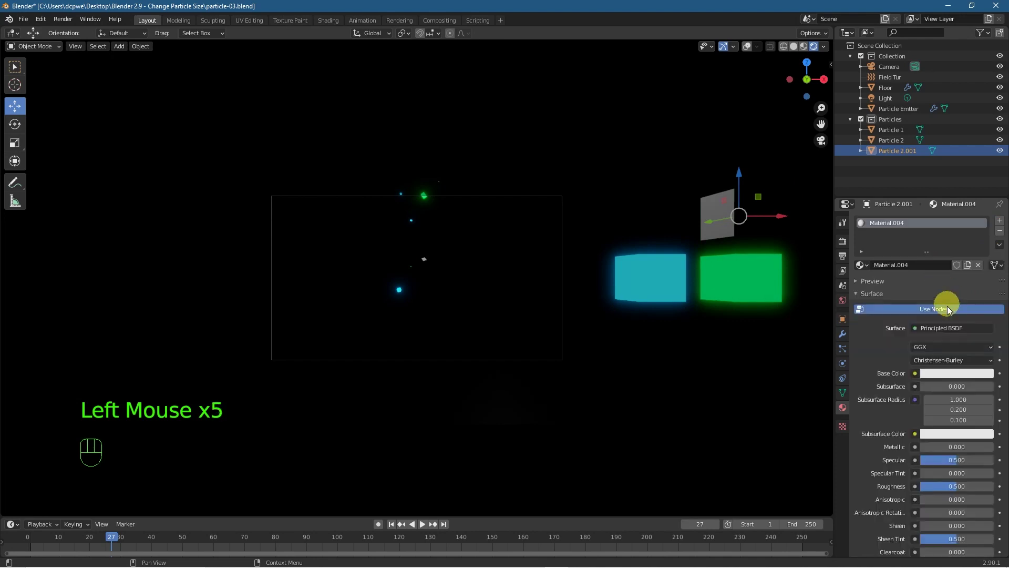
drag(941, 328, 873, 105)
drag(937, 327, 873, 119)
click(941, 346)
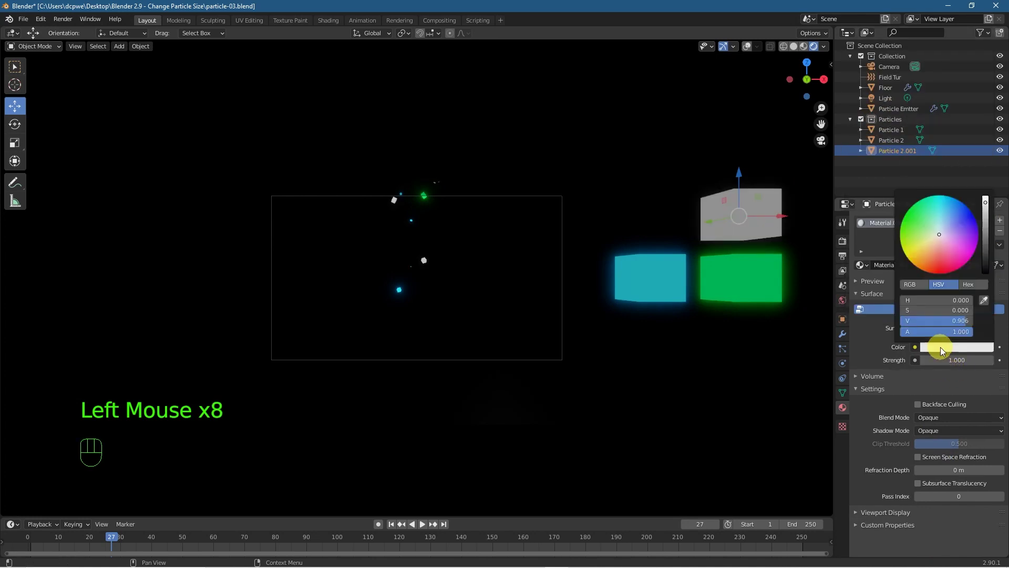
click(920, 230)
click(954, 210)
Set the yellow material's emission strength to 50
click(945, 359)
text(5)
key(Return)
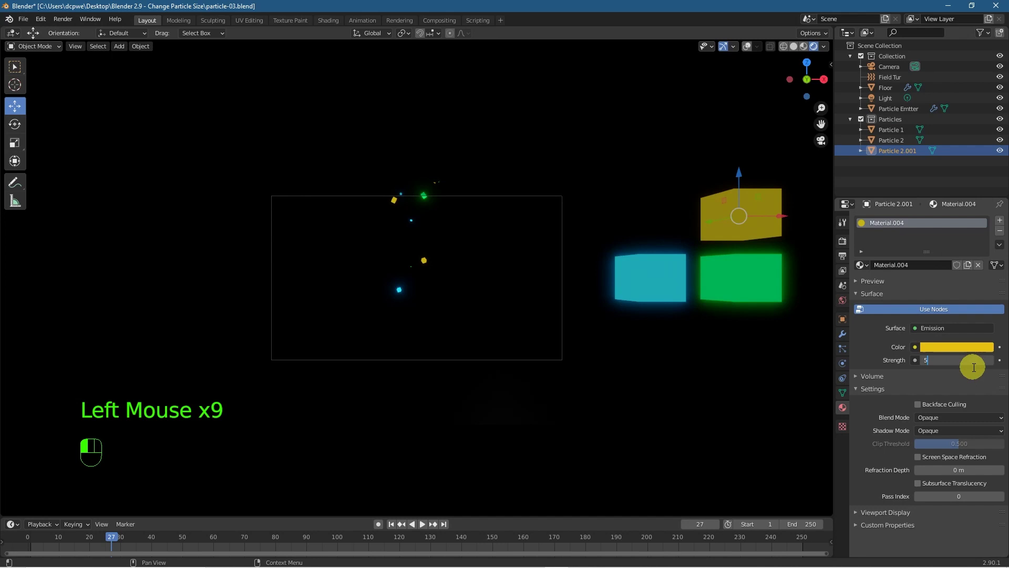
click(951, 361)
text(50)
key(Return)
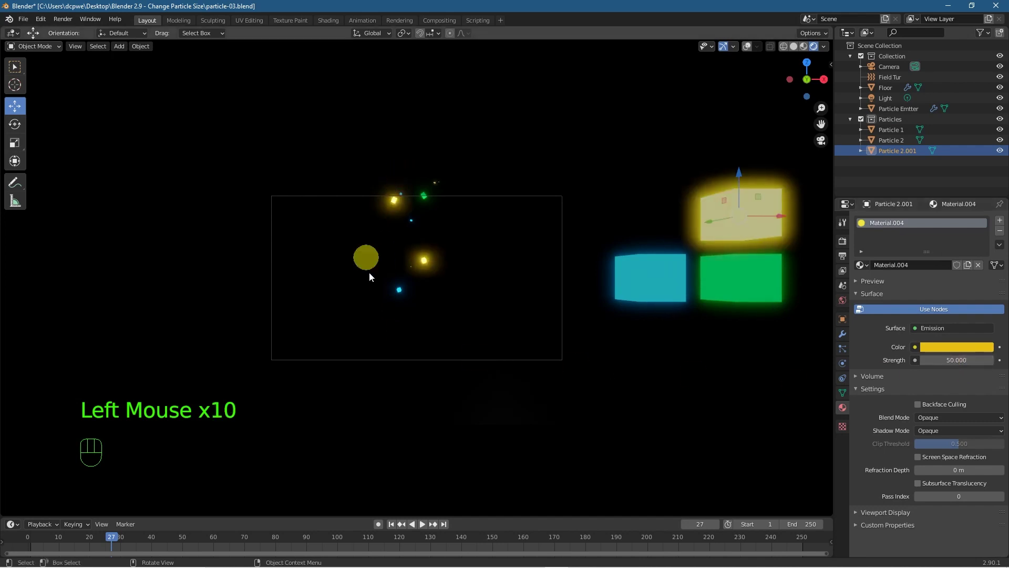
Play the animation from the first frame to check the yellow cubes among the particles, and pause it at frame 160
scroll(389, 309, up, 4)
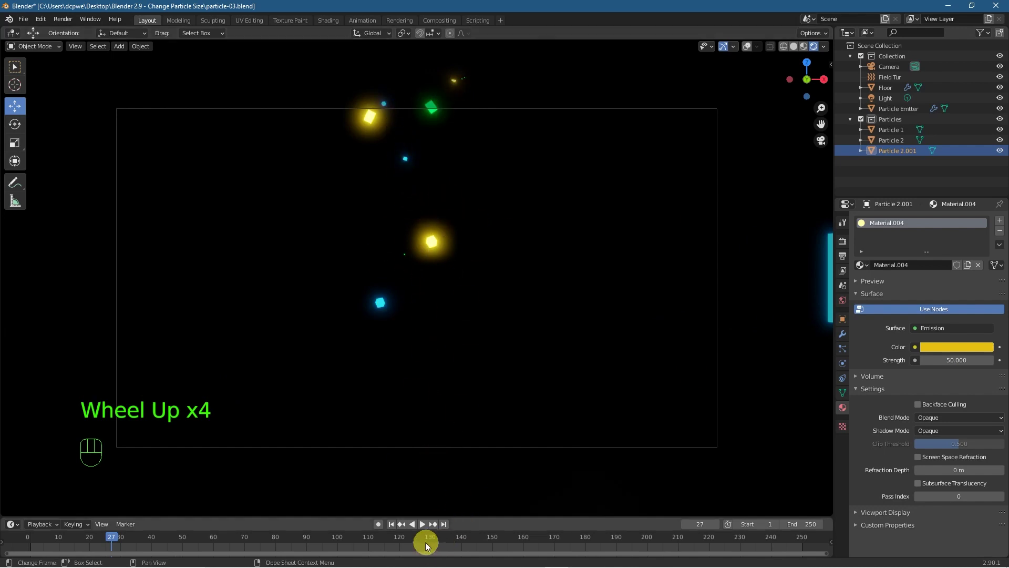
click(392, 524)
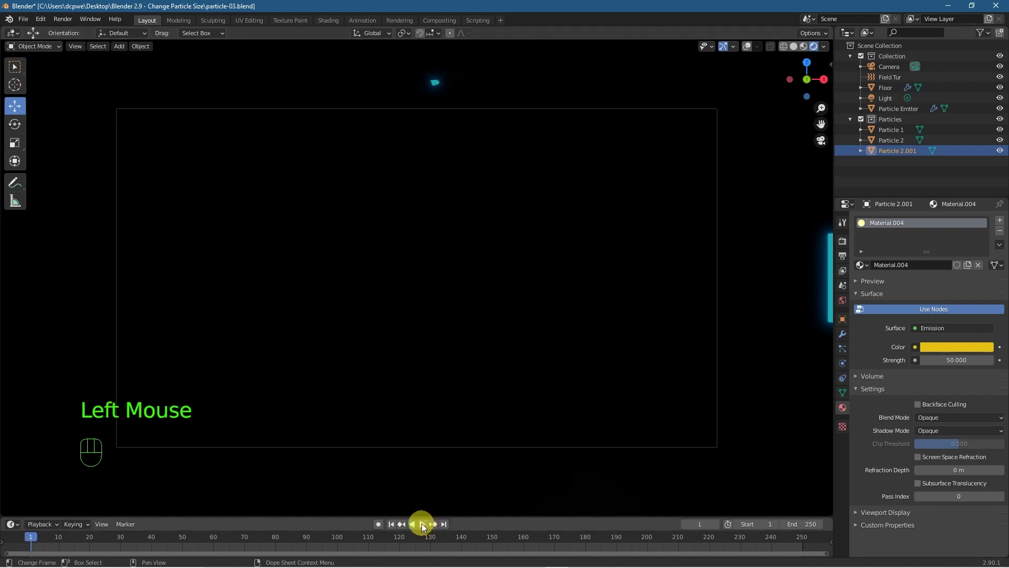
click(423, 524)
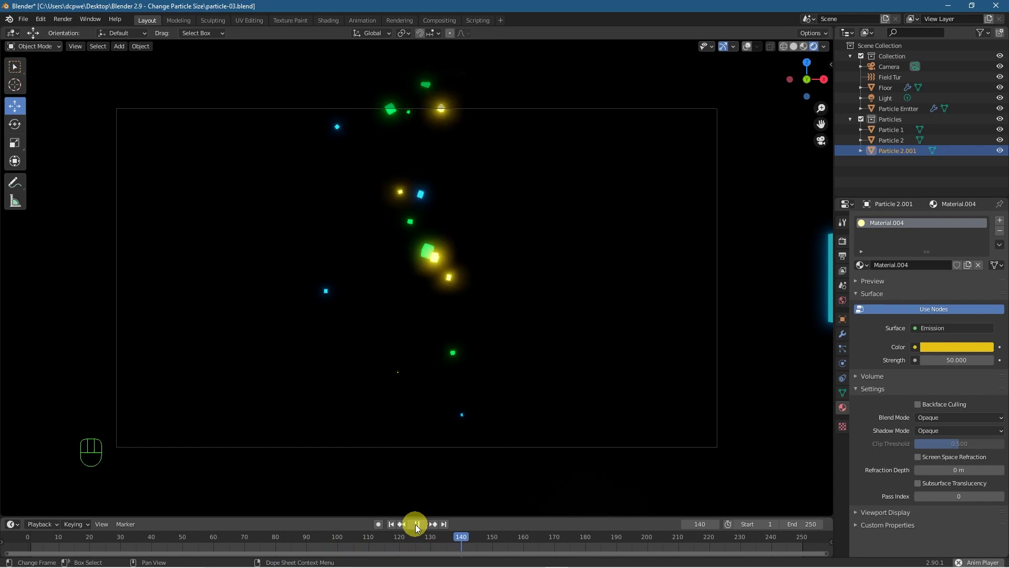
click(416, 524)
scroll(913, 436, down, 2)
scroll(909, 433, down, 1)
scroll(502, 371, up, 2)
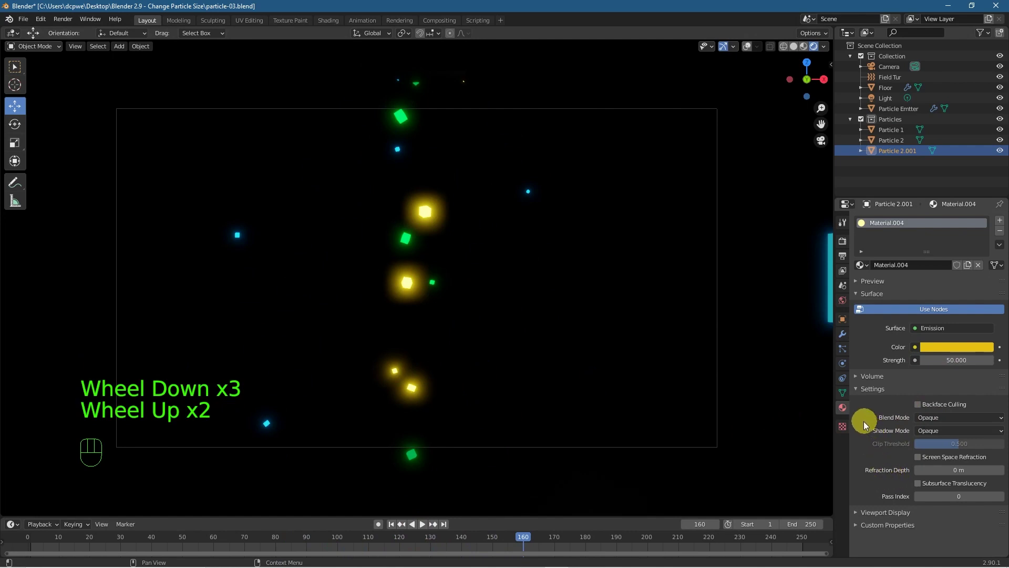
click(865, 389)
click(860, 402)
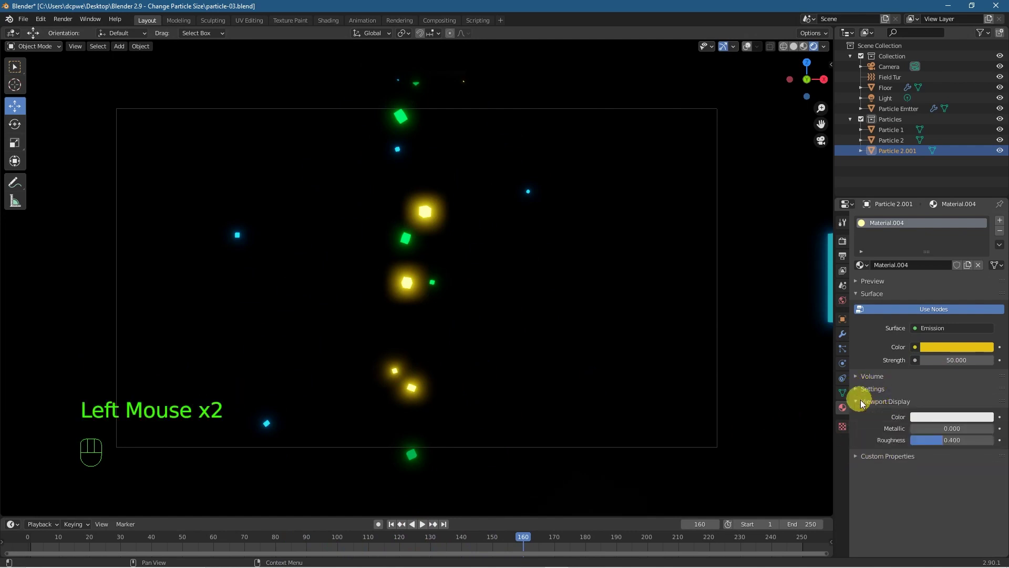
click(863, 401)
scroll(875, 389, up, 3)
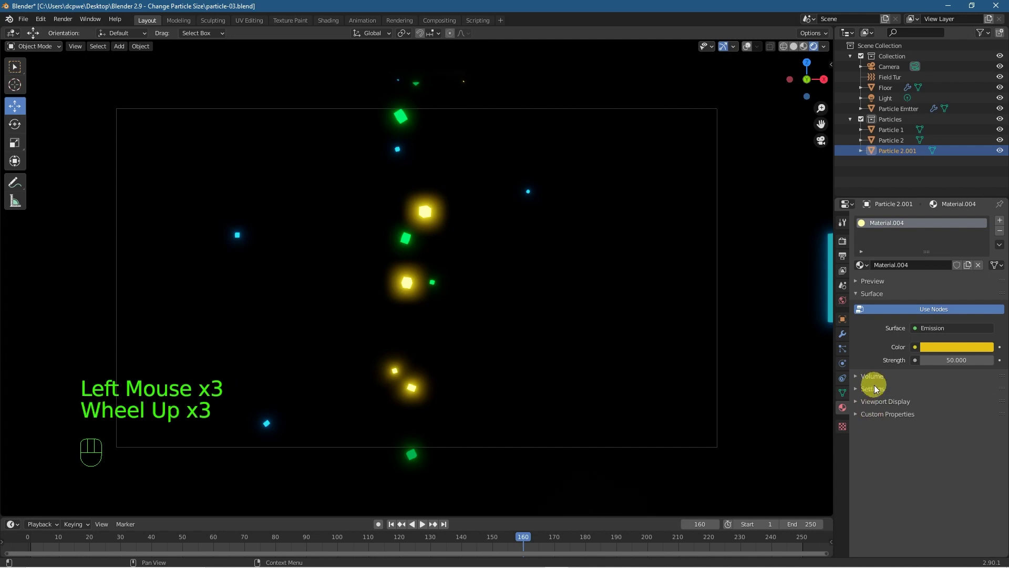
scroll(876, 389, down, 2)
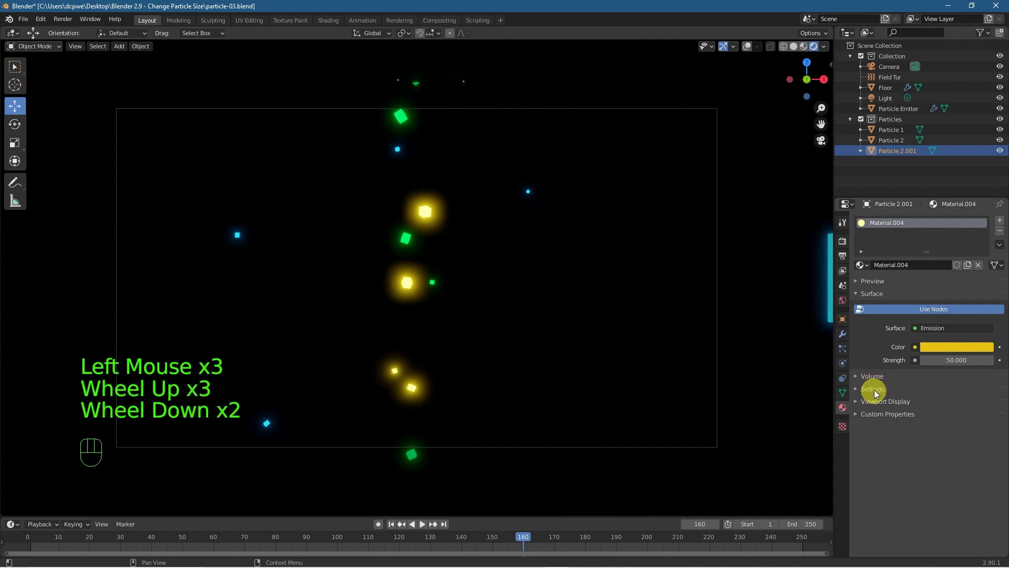
Select the Particle Emitter and bring up the instance collection options in its particle render settings
click(895, 110)
click(842, 349)
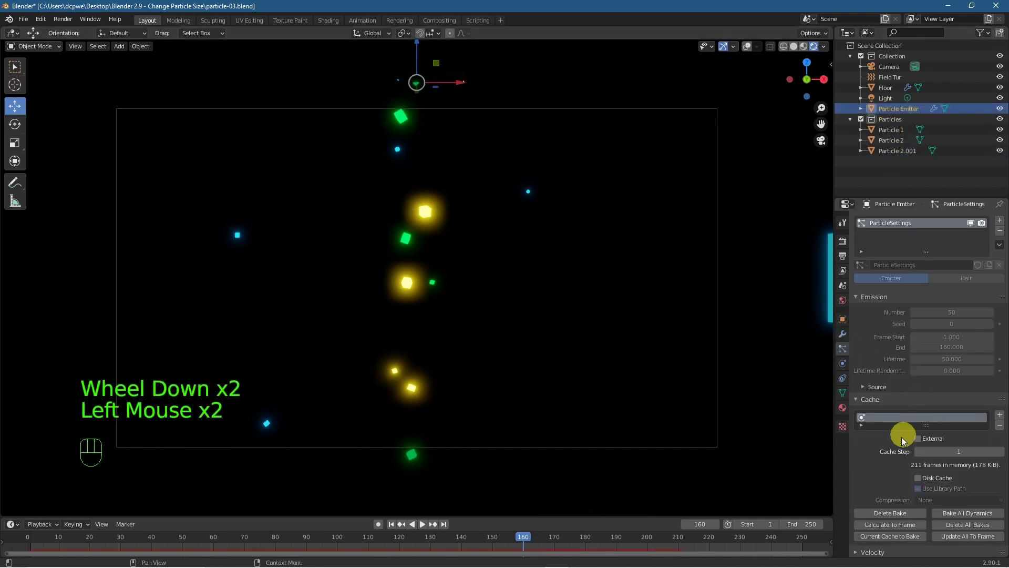
scroll(877, 464, down, 20)
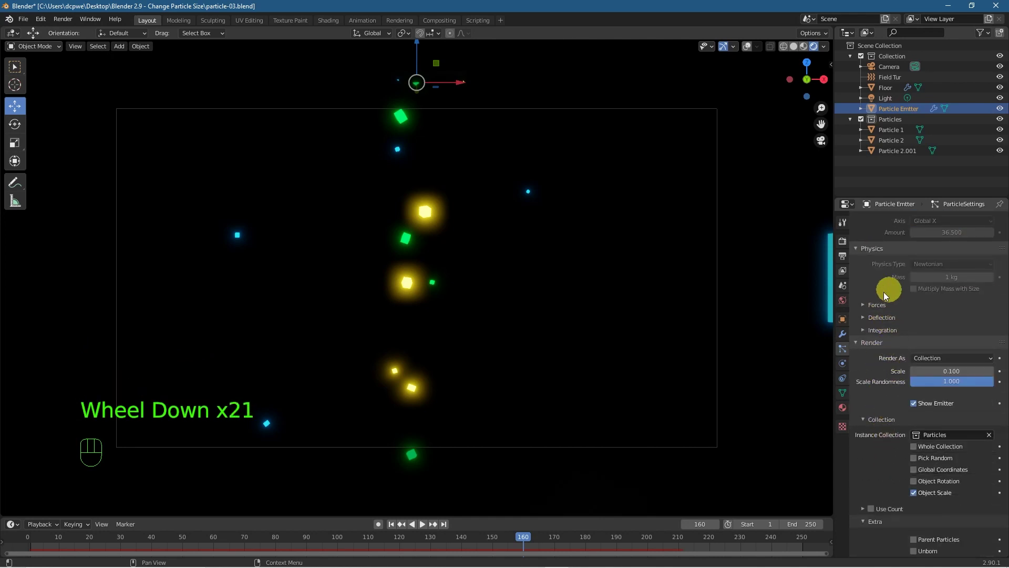
scroll(888, 390, down, 1)
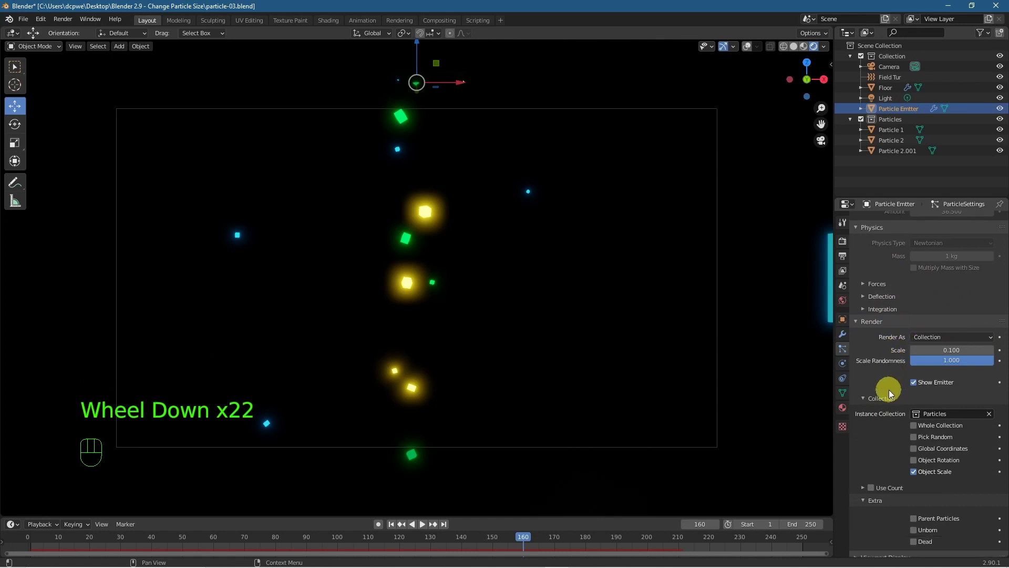
scroll(885, 455, down, 3)
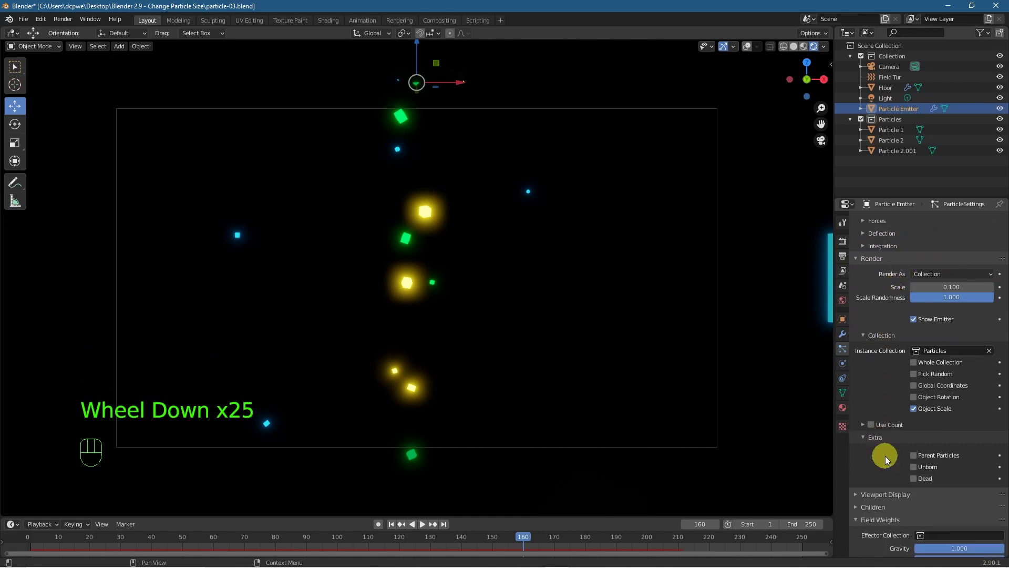
scroll(887, 456, down, 4)
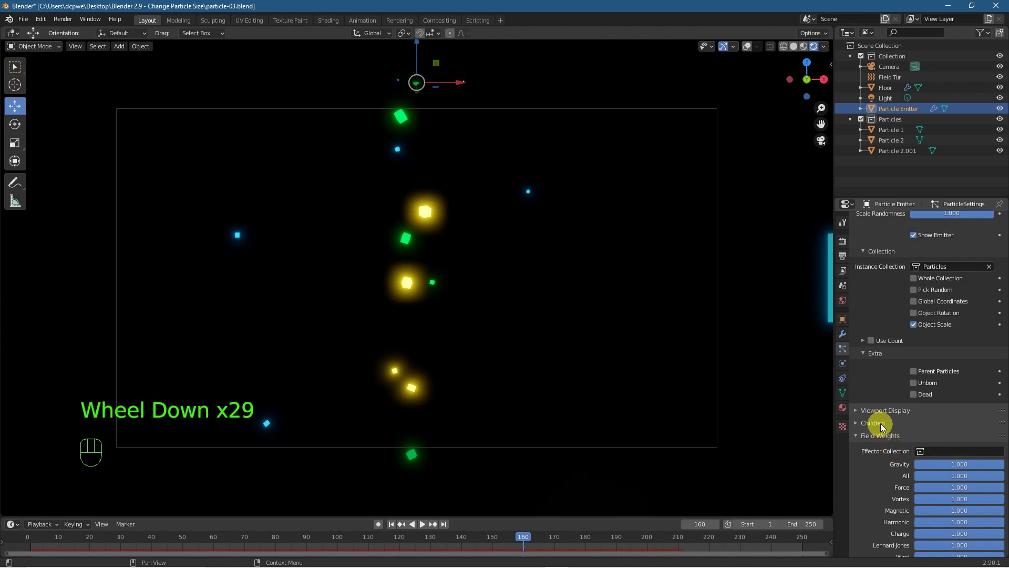
Toggle Pick Random for the Particles instance collection to compare both distributions, leaving it off
click(913, 289)
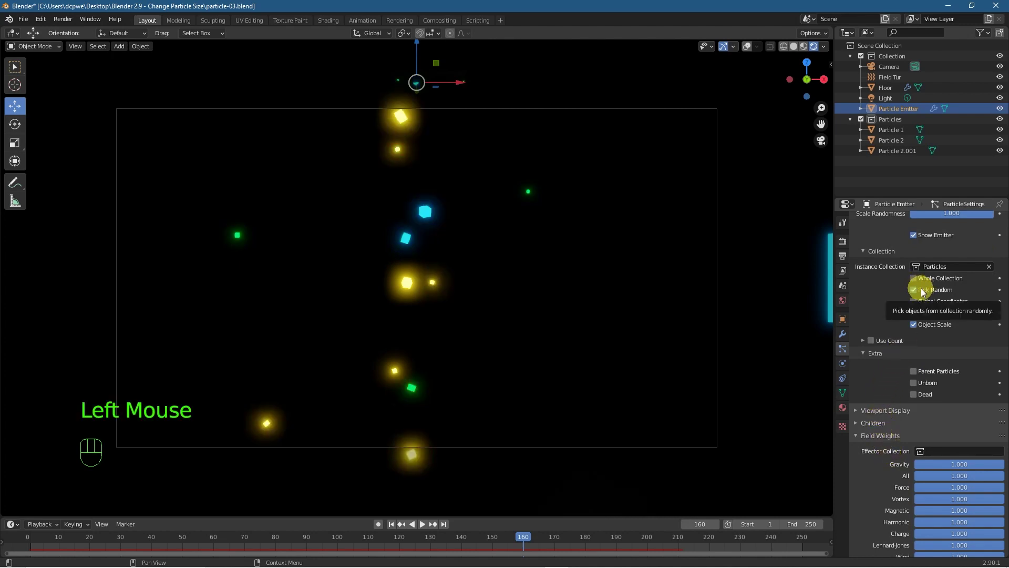
click(913, 289)
click(913, 289)
click(913, 289)
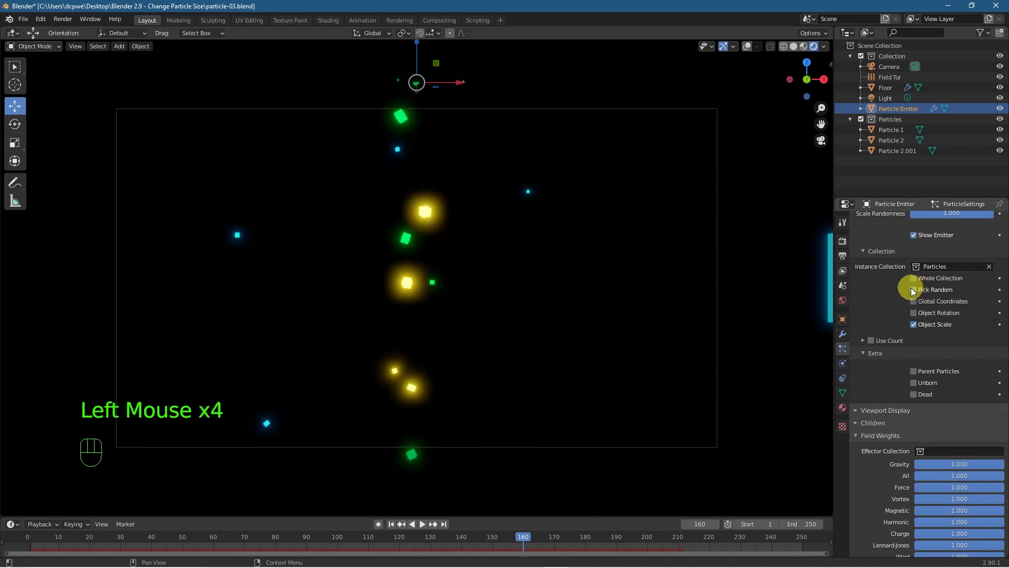
click(912, 290)
click(912, 289)
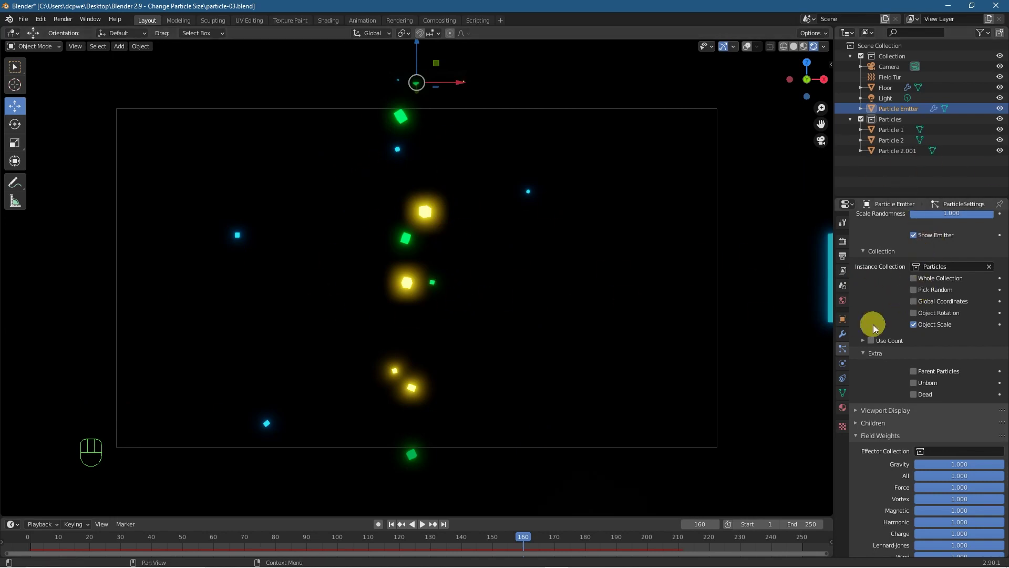
Delete all bakes and set the number of emitted particles to 60
scroll(874, 326, up, 20)
scroll(941, 297, down, 1)
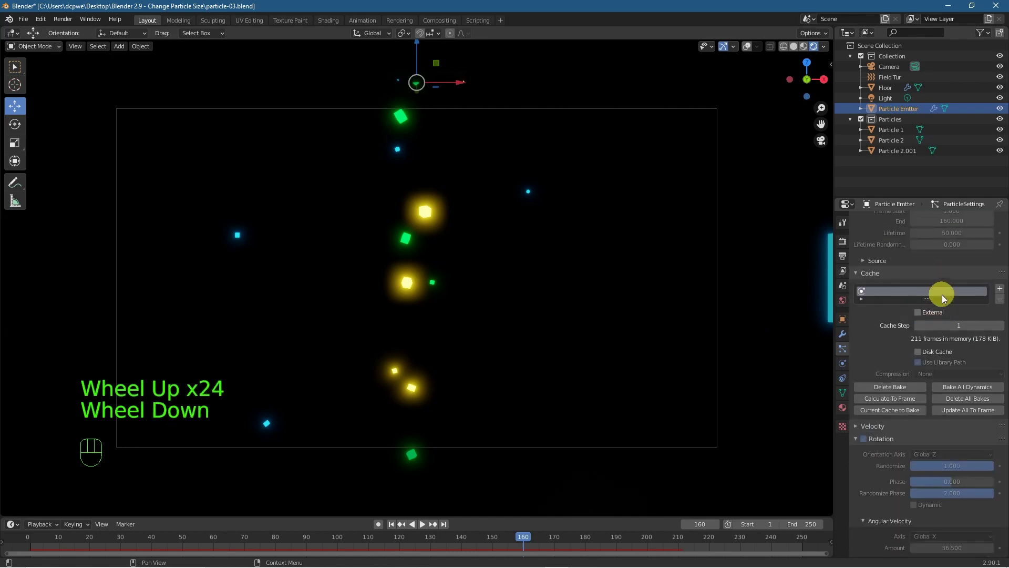
scroll(941, 305, down, 1)
scroll(939, 325, up, 6)
scroll(939, 368, down, 11)
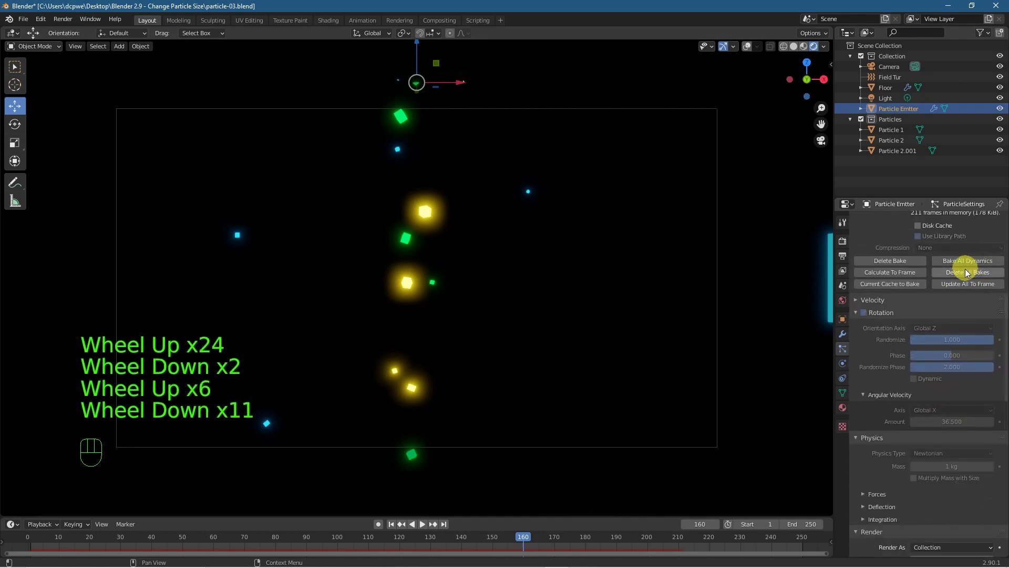
click(934, 335)
scroll(935, 315, up, 15)
click(955, 312)
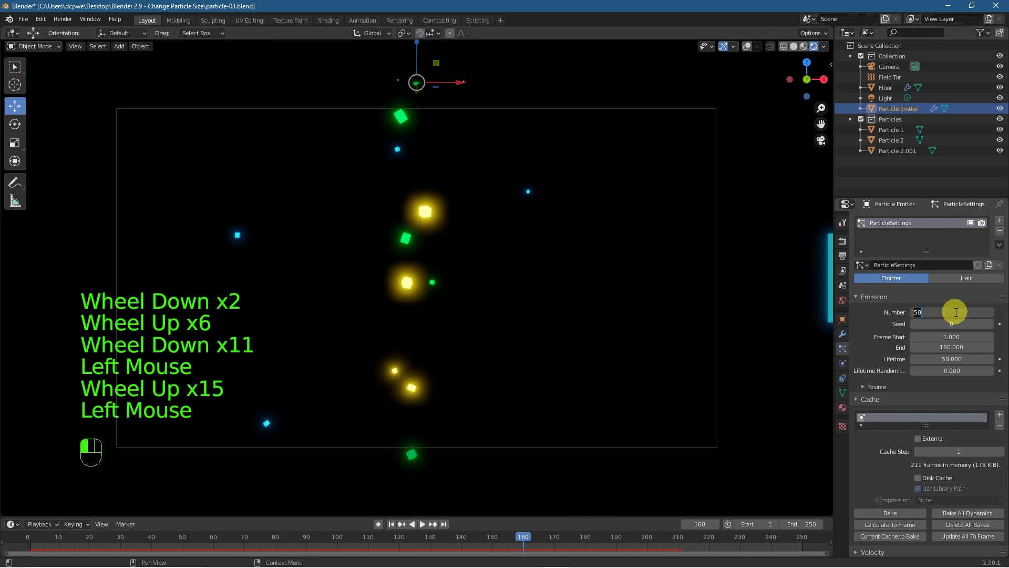
text(60)
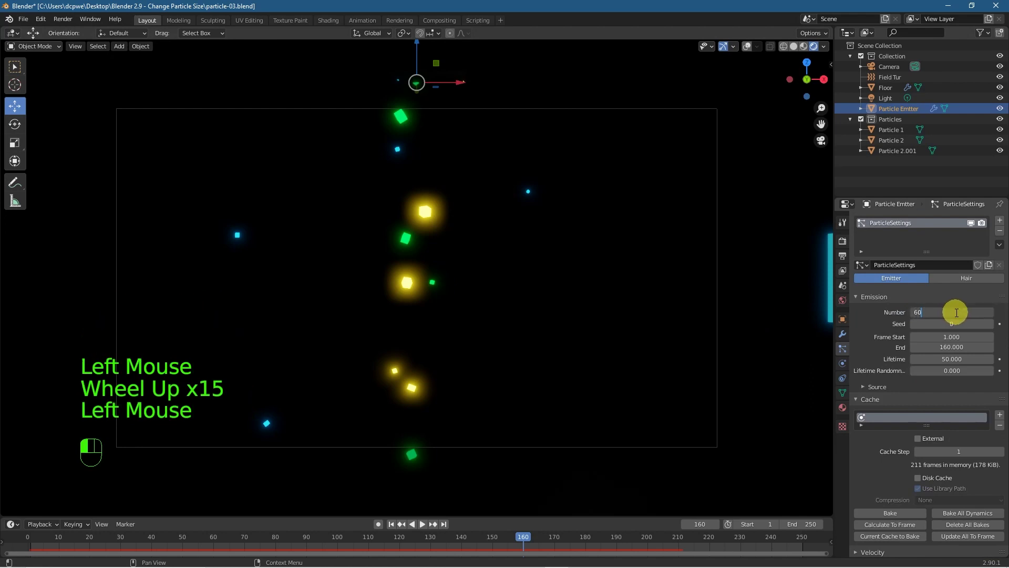
key(Return)
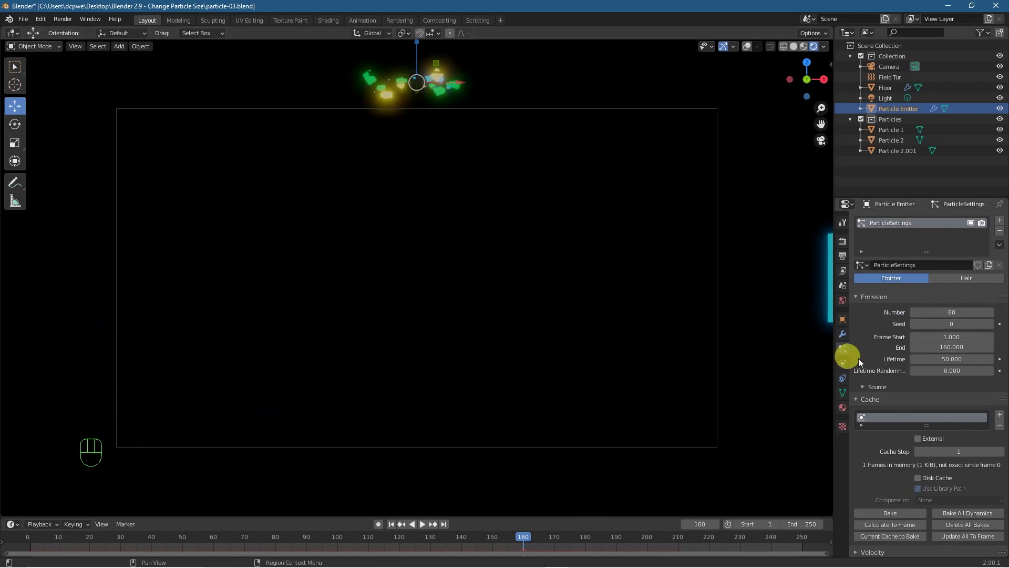
Replay the animation from the first frame with Pick Random off, and pause it at frame 95
scroll(947, 389, down, 20)
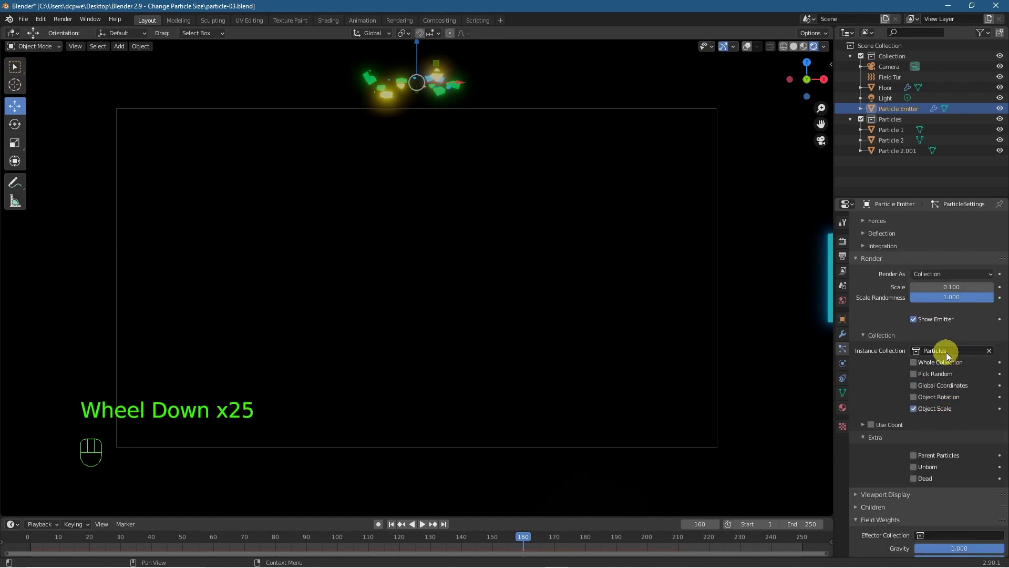
scroll(960, 418, down, 4)
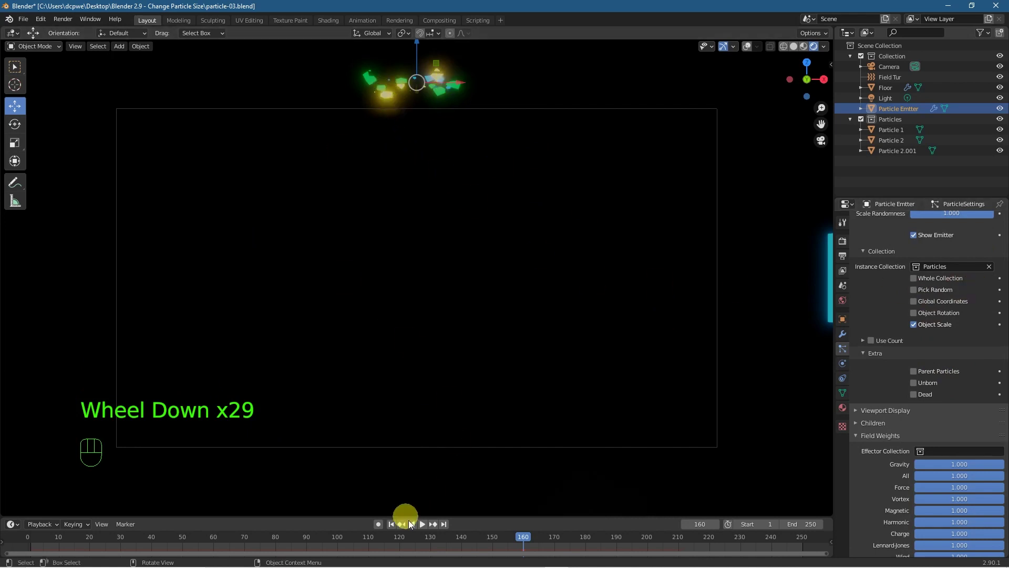
click(390, 523)
click(390, 524)
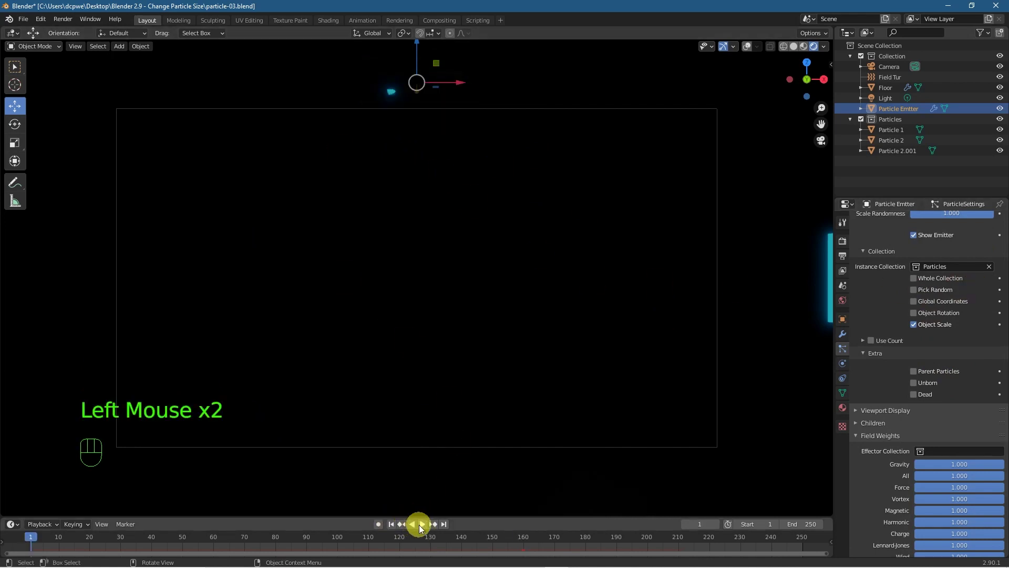
click(421, 524)
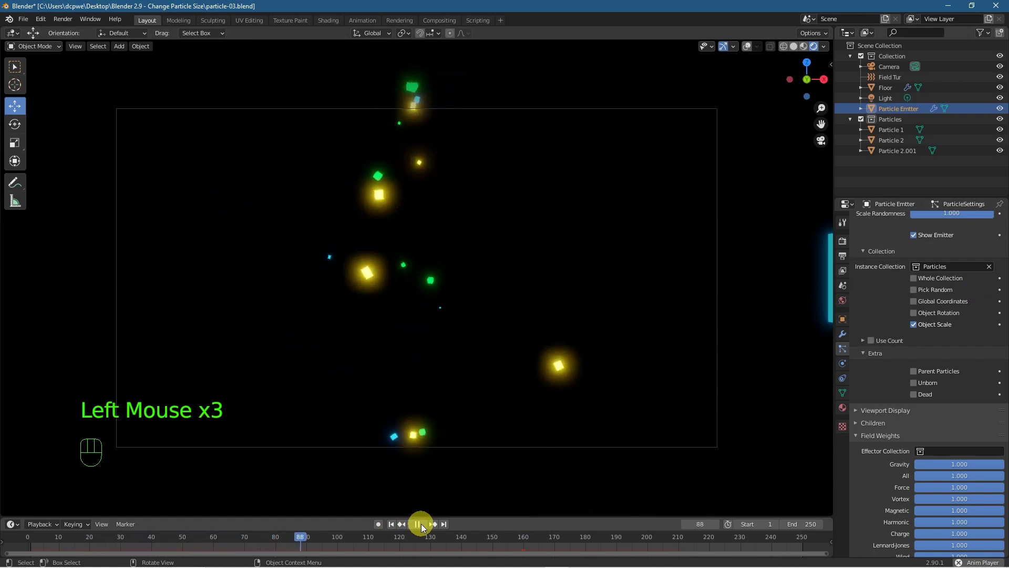
click(421, 524)
Enable Pick Random for the Particles instance collection and replay the animation from the first frame
click(948, 288)
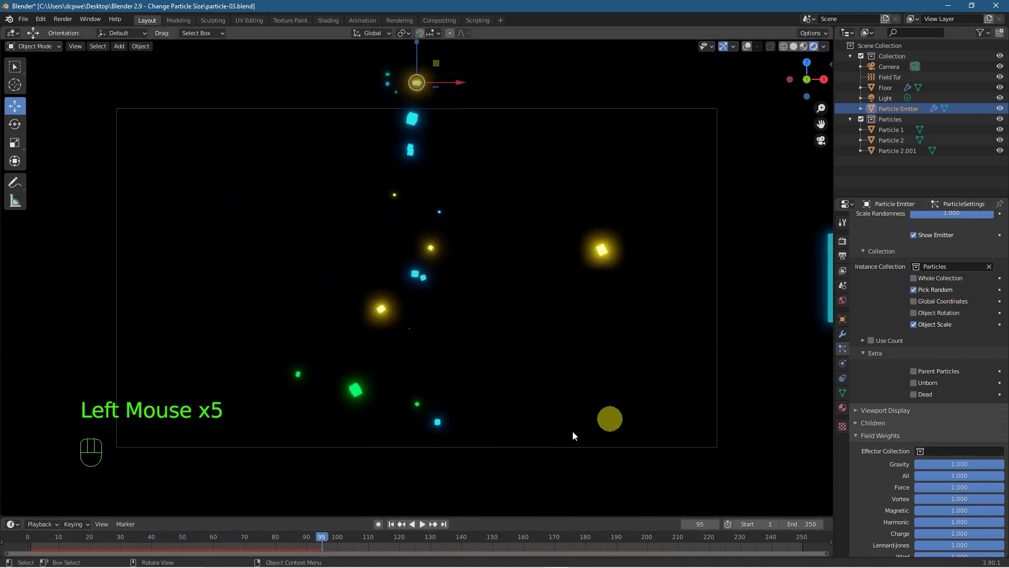
click(391, 524)
click(421, 523)
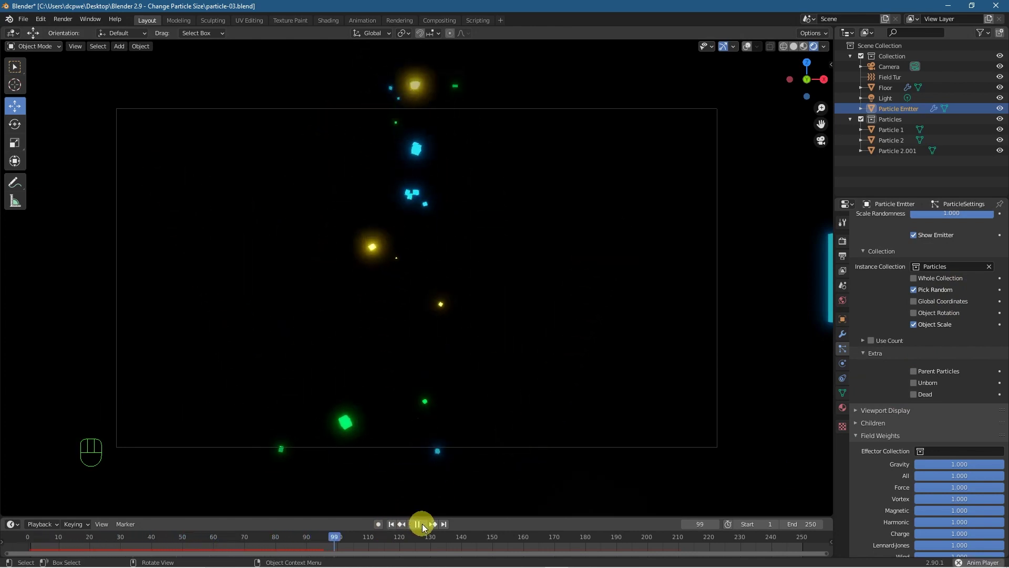
Pause the playback at frame 119 and review the remaining particle settings, including Use Count, Extra and Field Weights
click(421, 524)
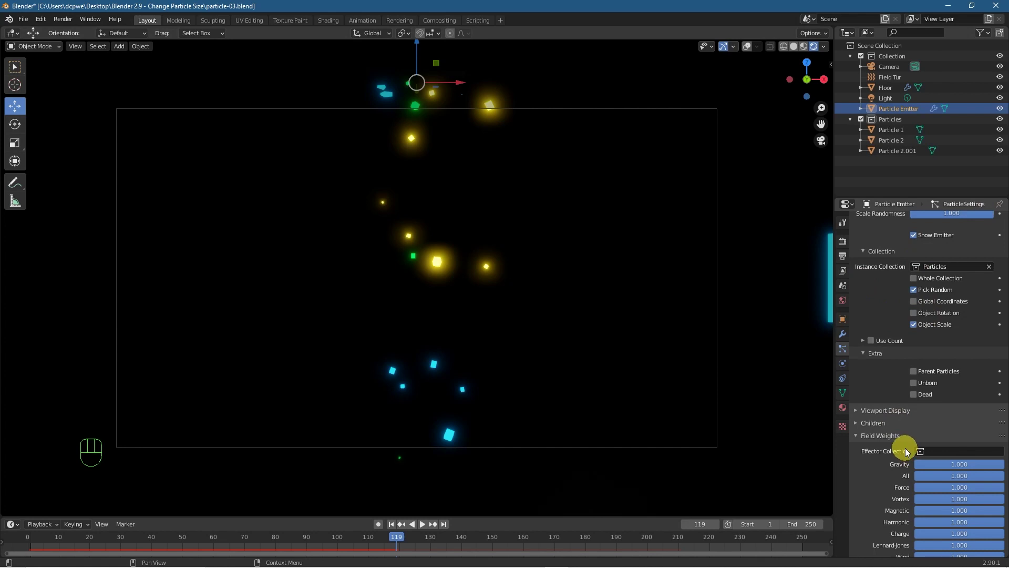
scroll(905, 451, down, 2)
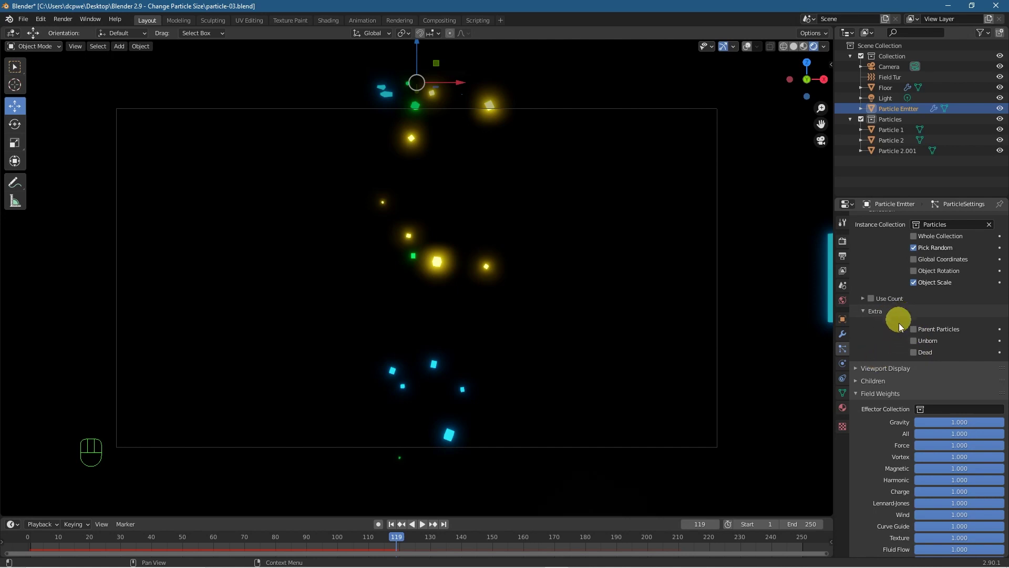
click(863, 298)
click(862, 298)
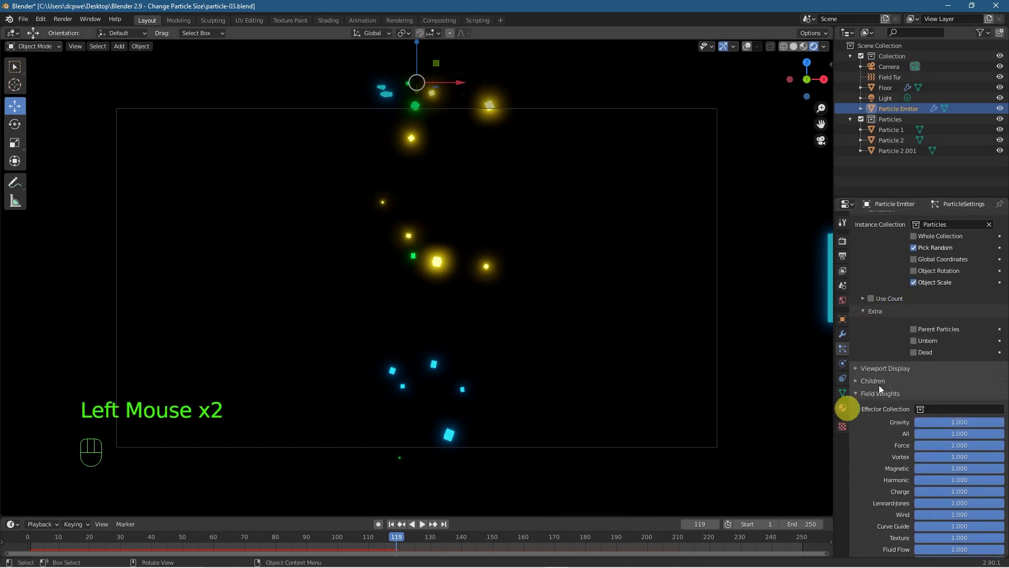
scroll(866, 478, down, 2)
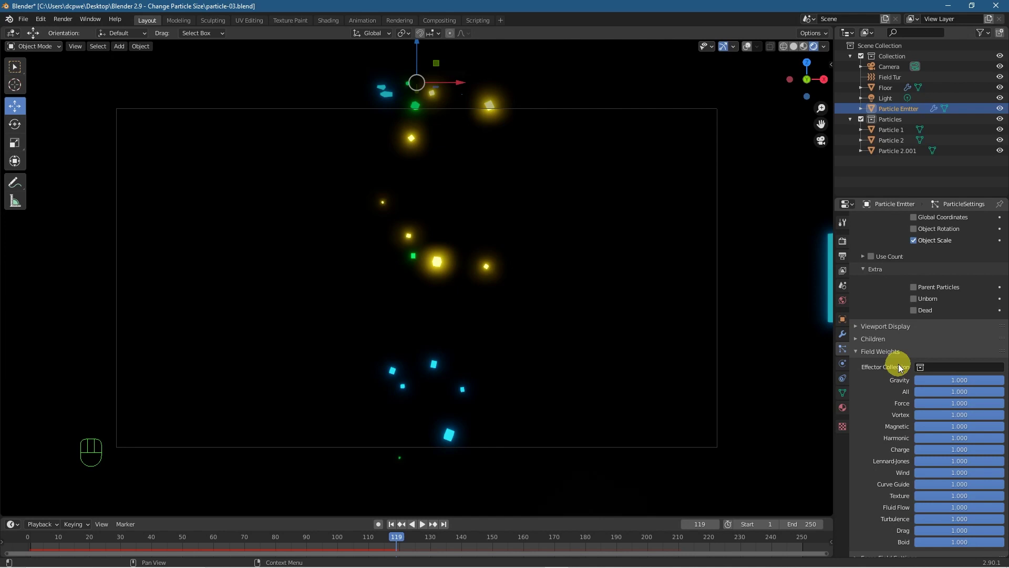
Return the animation to the first frame and save the project as particle-03.blend
click(389, 523)
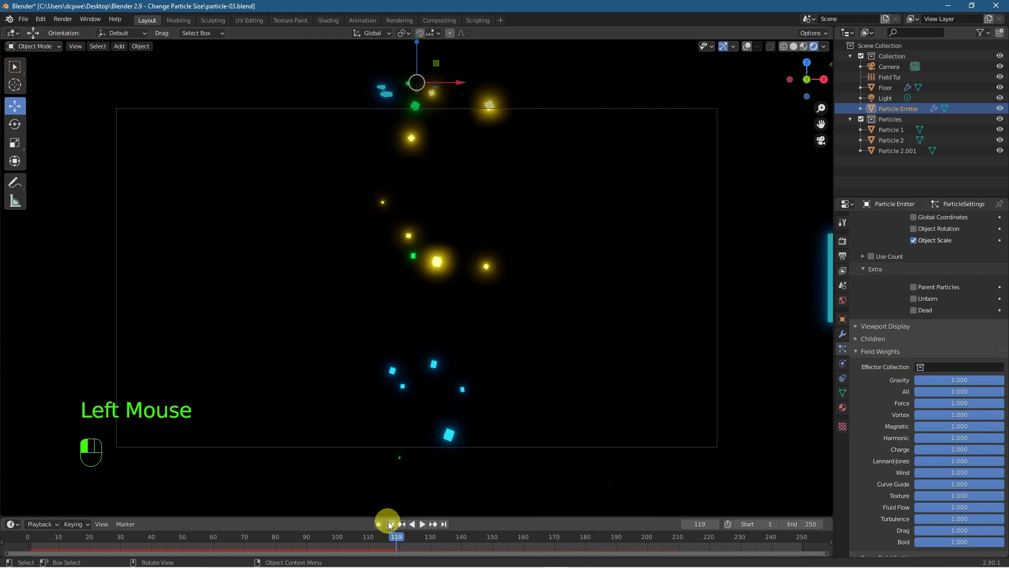
click(23, 19)
click(33, 87)
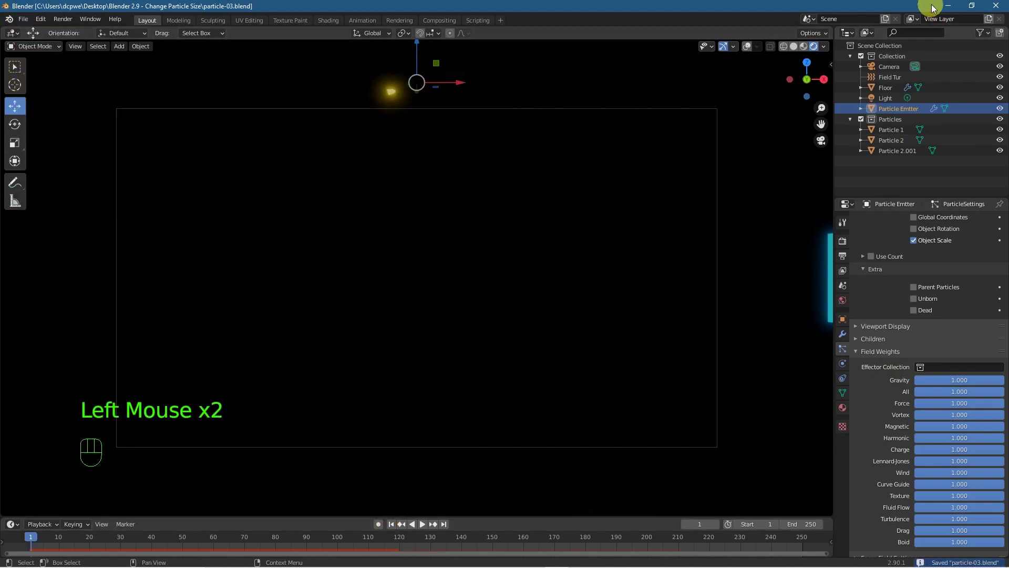
Minimize Blender and open the "Blender 2.9 - Change Particle Size" folder on the desktop
click(948, 6)
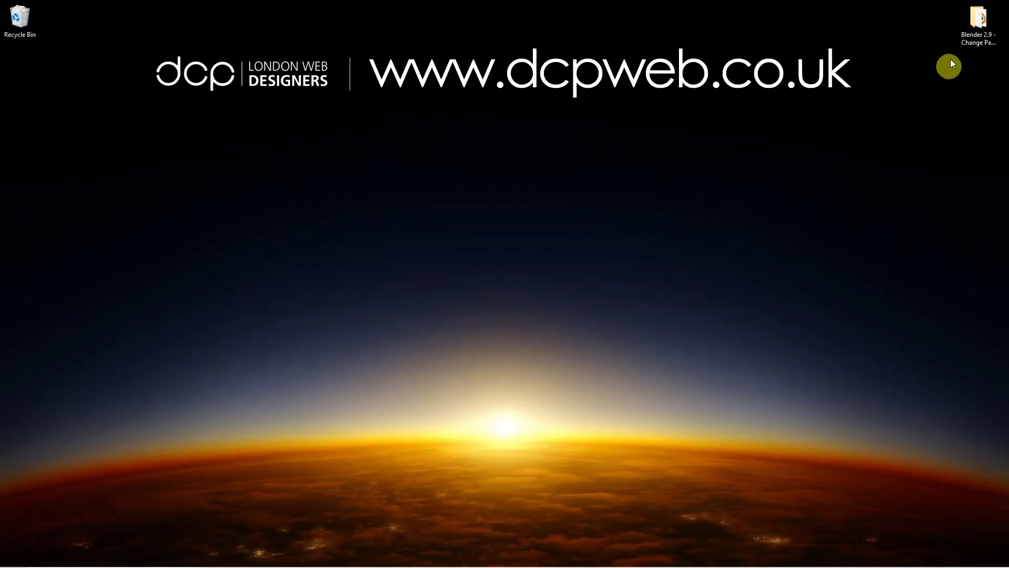
double_click(974, 26)
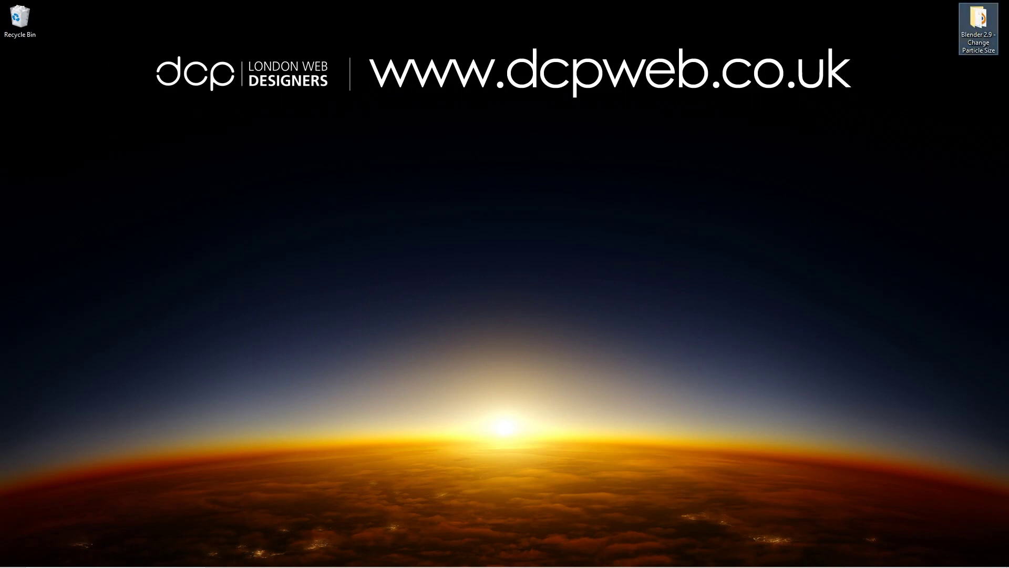